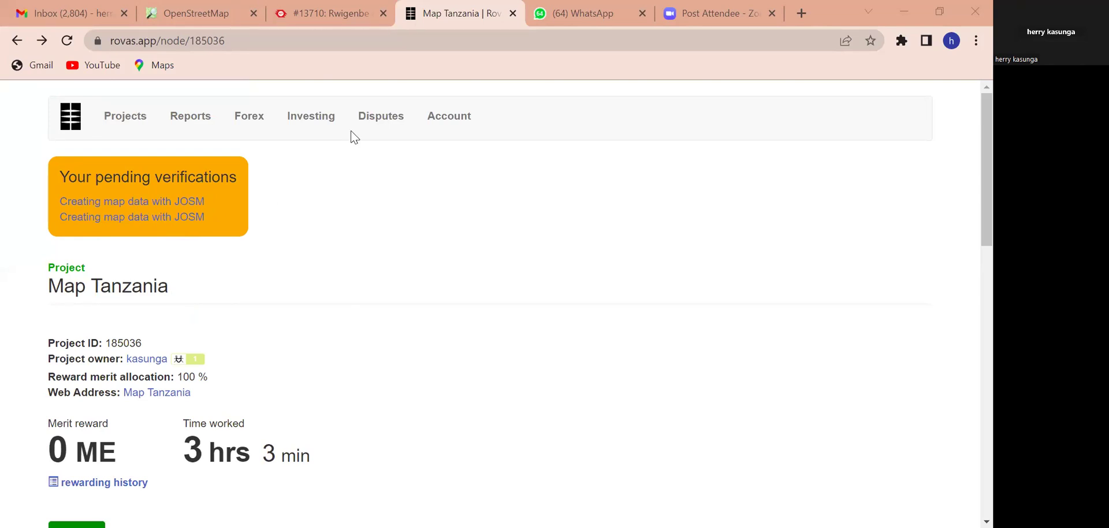
Open the first pending verification, Creating map data with JOSM, and follow its work evidence web address to the OSMCha changesets.
click(137, 203)
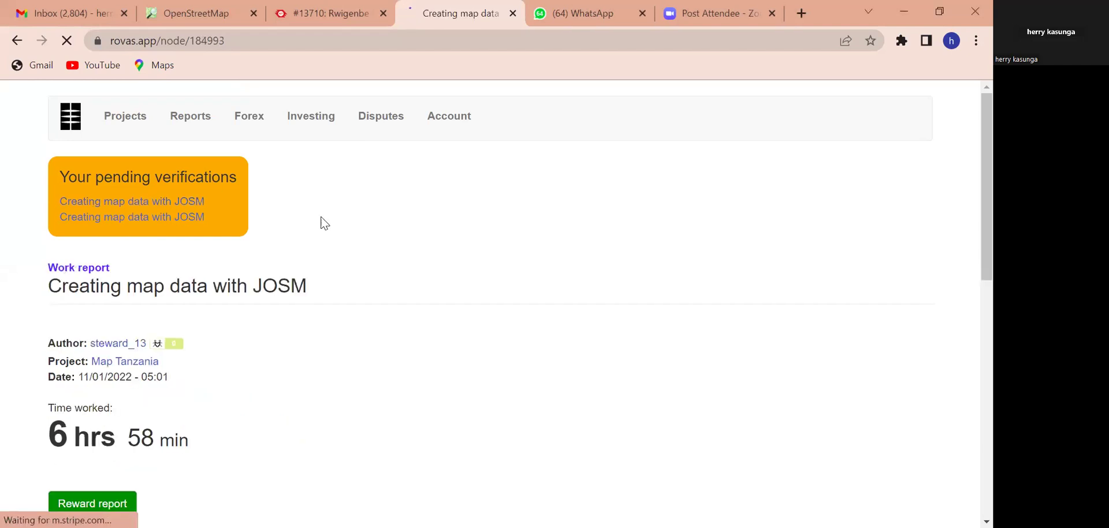
scroll(203, 343, down, 3)
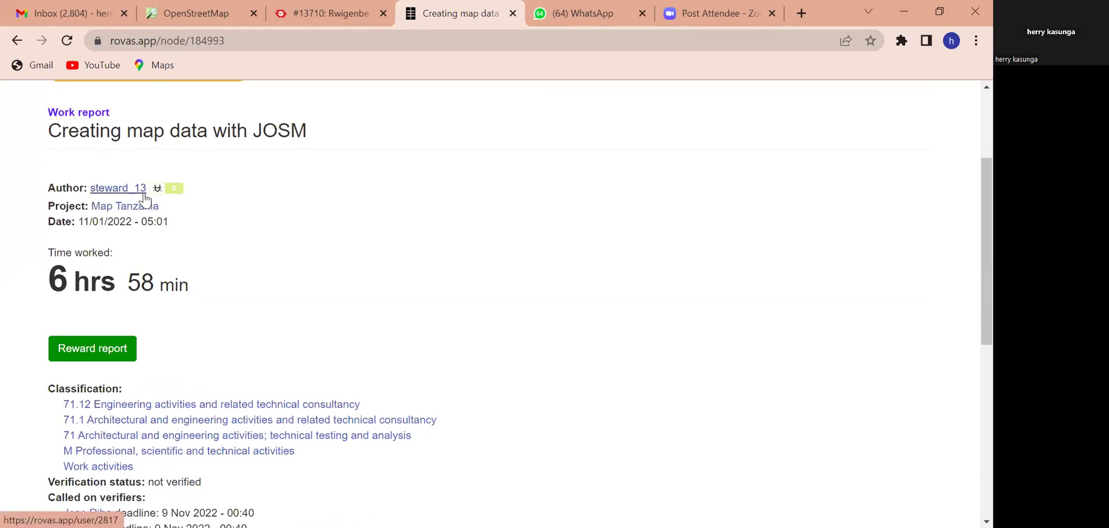
scroll(145, 324, down, 1)
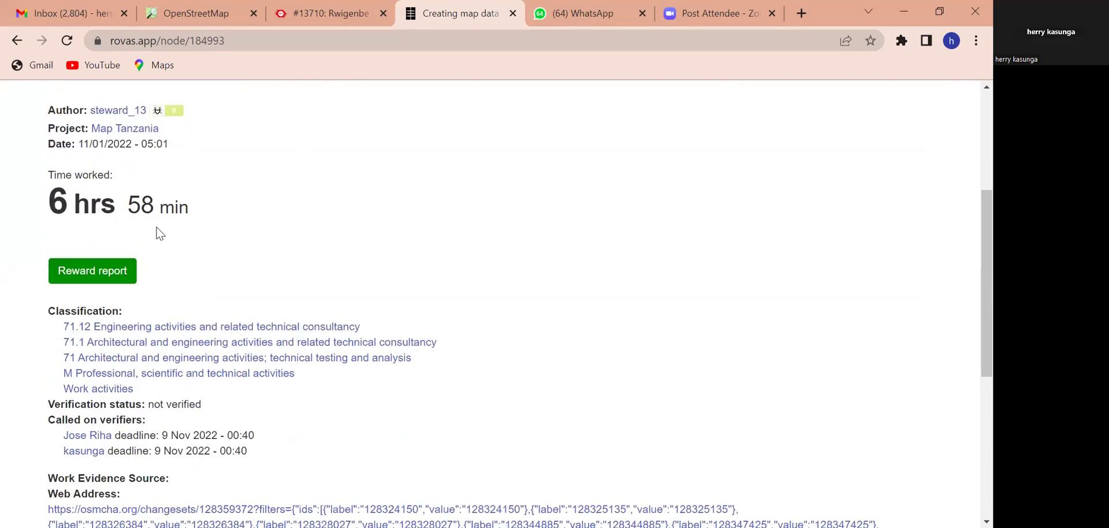
scroll(159, 233, down, 3)
scroll(159, 320, down, 1)
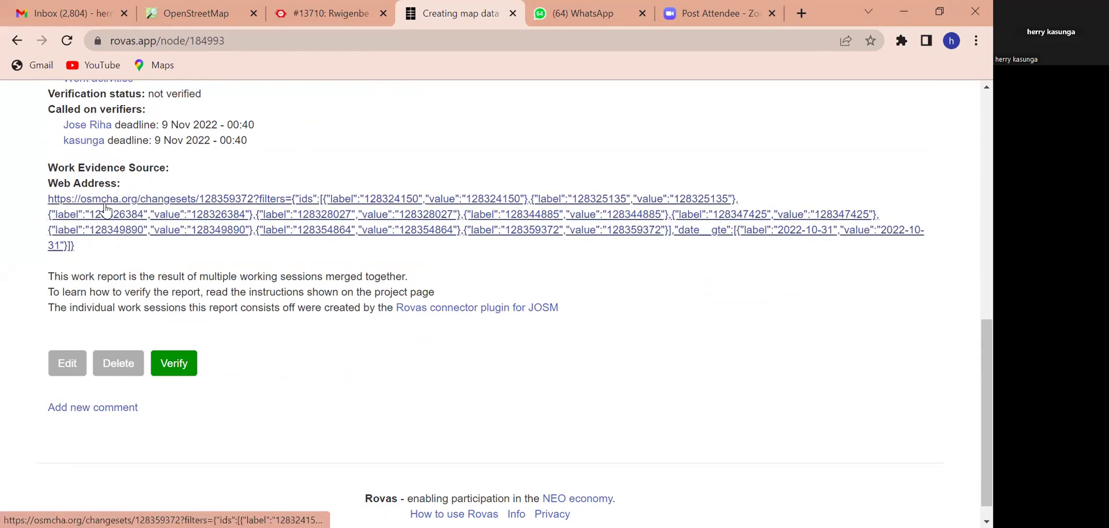
click(160, 221)
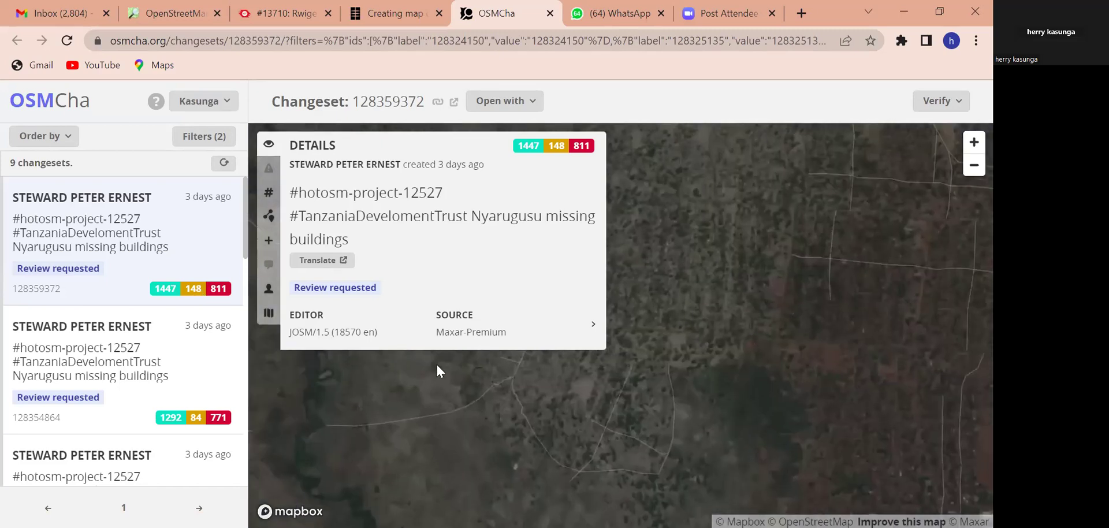
Examine the created, modified and deleted buildings of changeset 128359372 against the satellite imagery, both in overview and close up.
scroll(626, 314, up, 1)
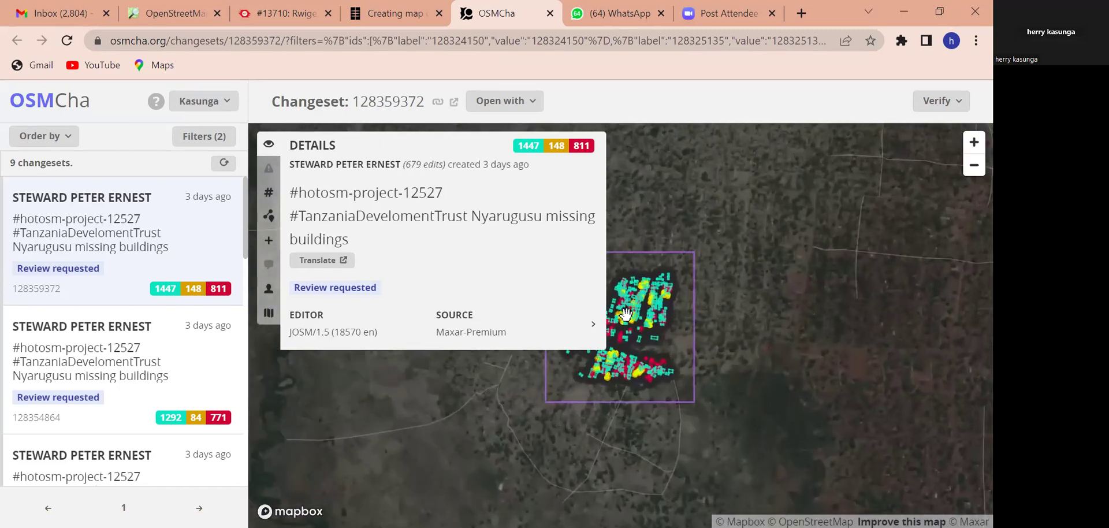
scroll(626, 314, up, 5)
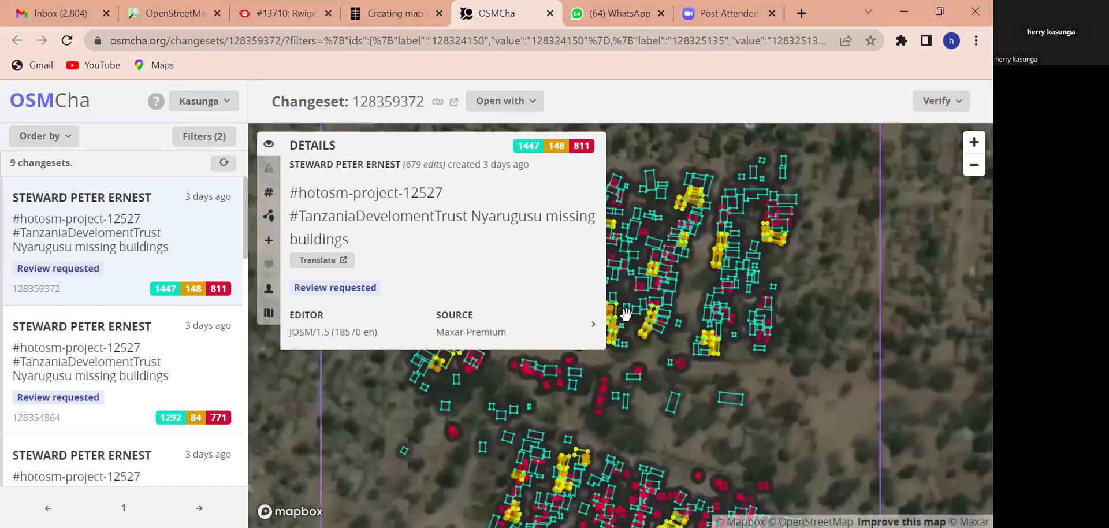
scroll(626, 315, up, 3)
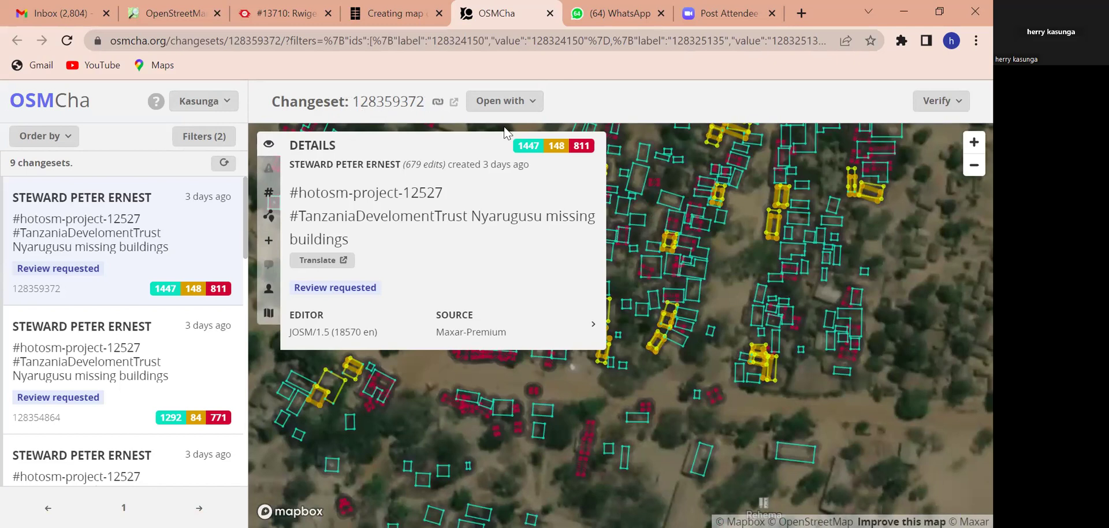
right_click(791, 365)
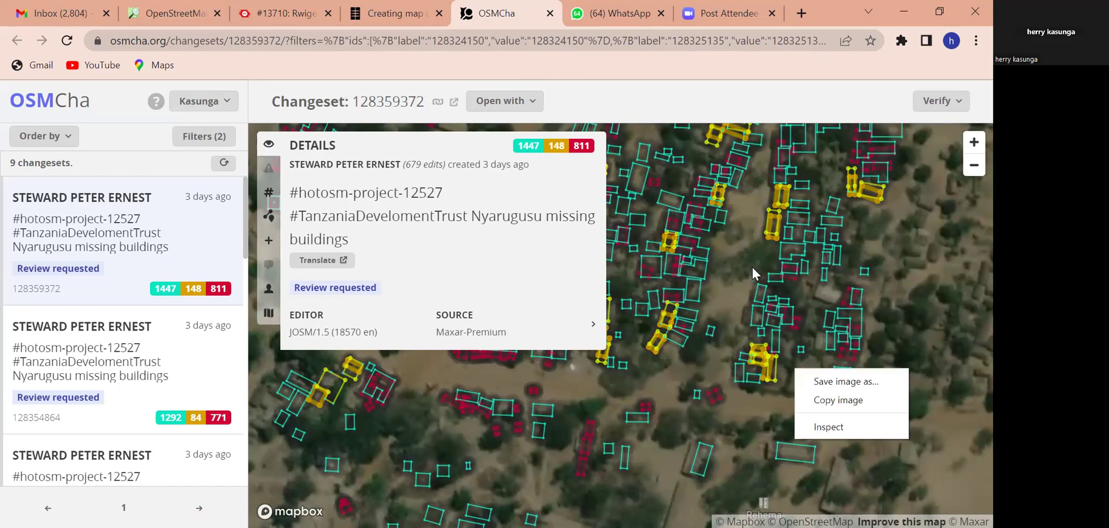
drag(581, 130, 690, 236)
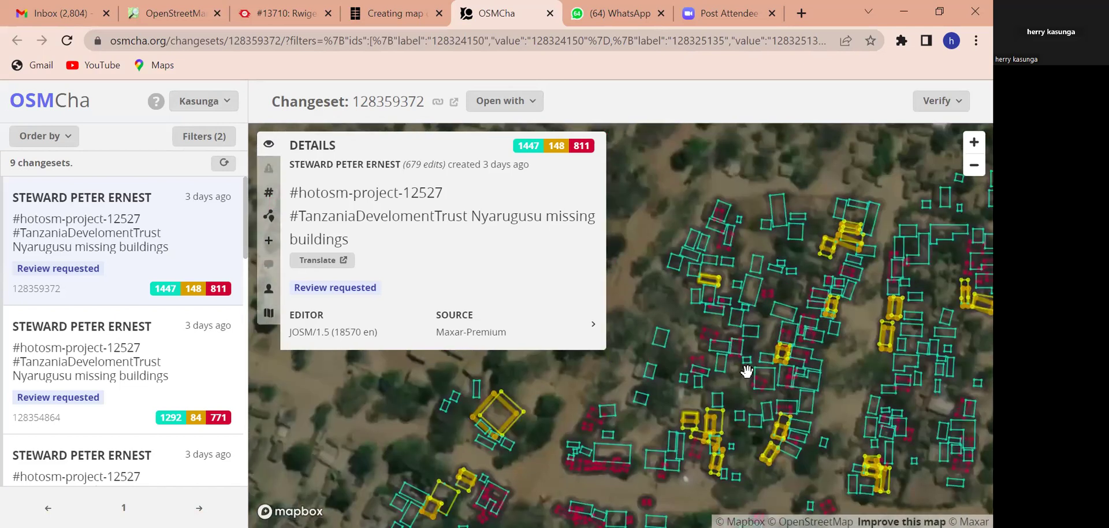
scroll(693, 259, up, 5)
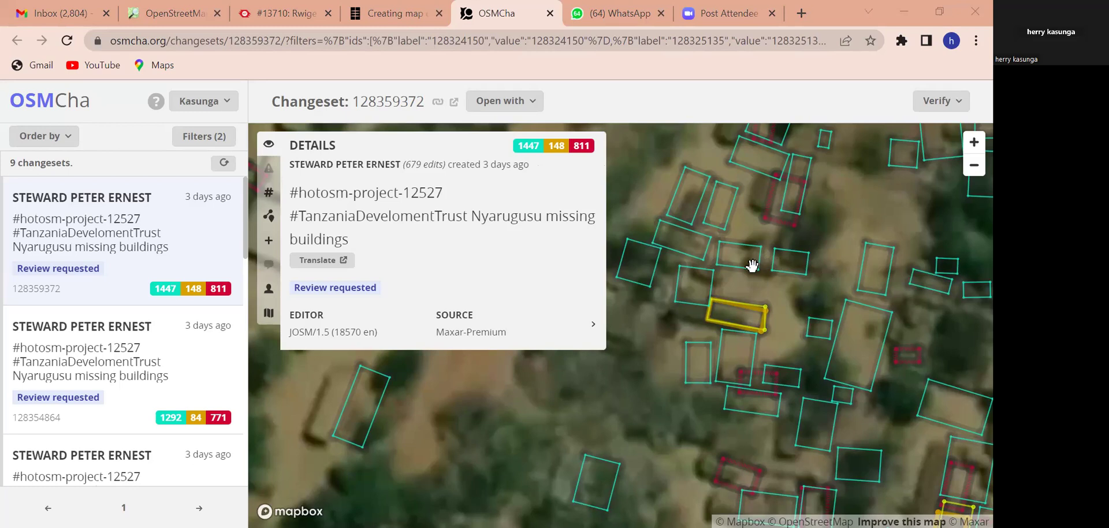
scroll(745, 271, down, 2)
scroll(745, 272, down, 3)
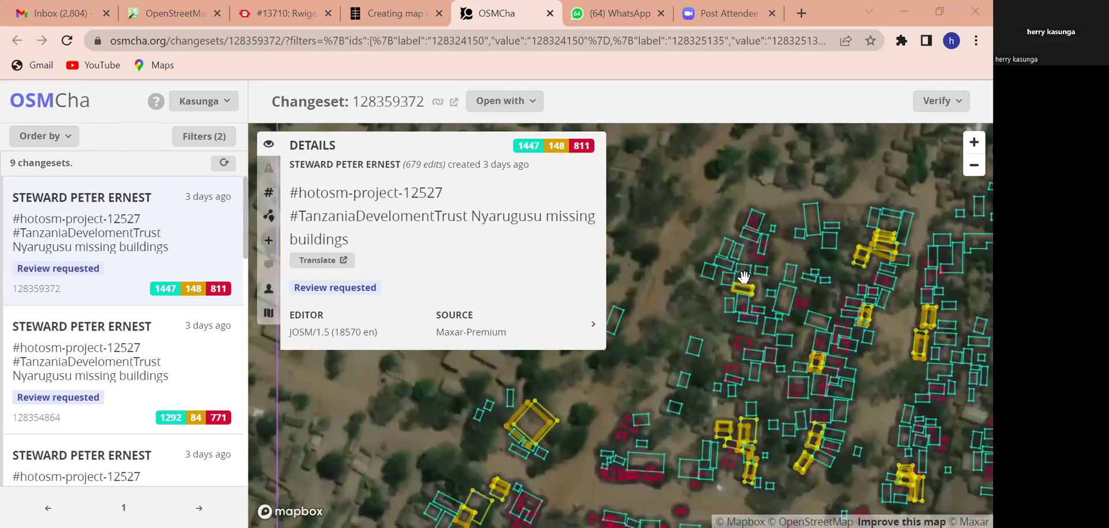
right_click(724, 316)
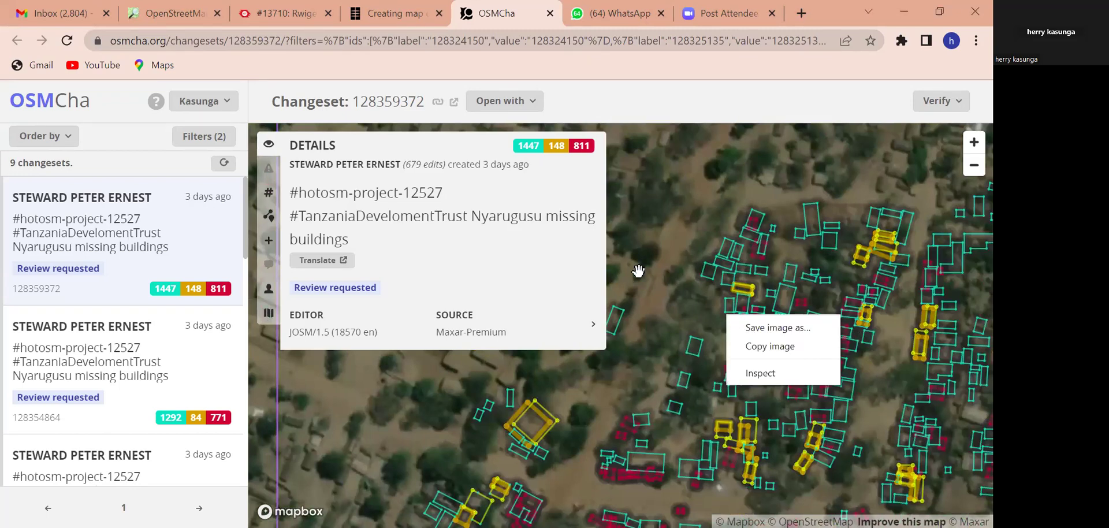
drag(875, 354, 782, 314)
scroll(854, 306, up, 3)
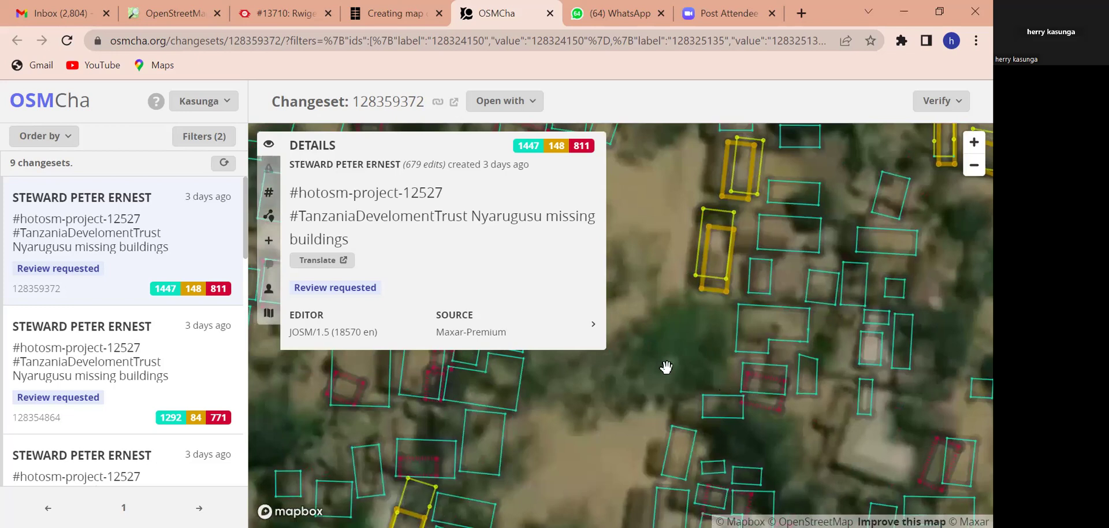
drag(724, 233, 746, 208)
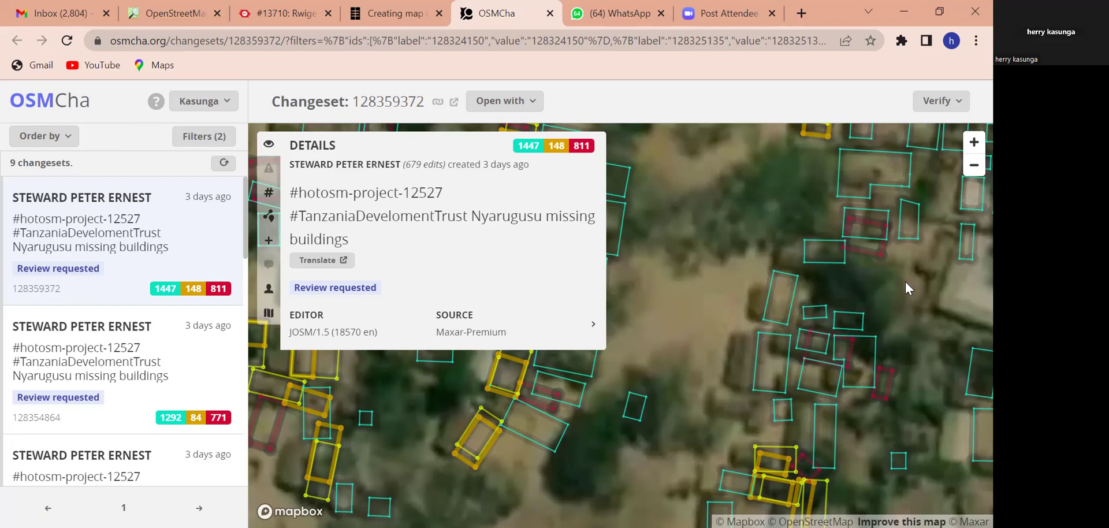
scroll(728, 342, down, 5)
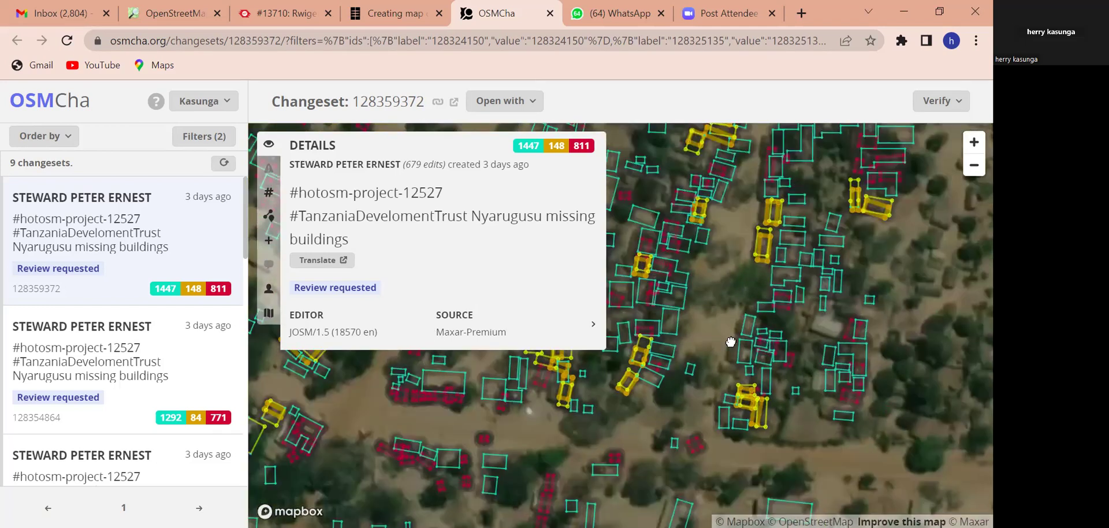
right_click(731, 342)
click(732, 338)
drag(834, 261, 632, 474)
scroll(681, 392, up, 3)
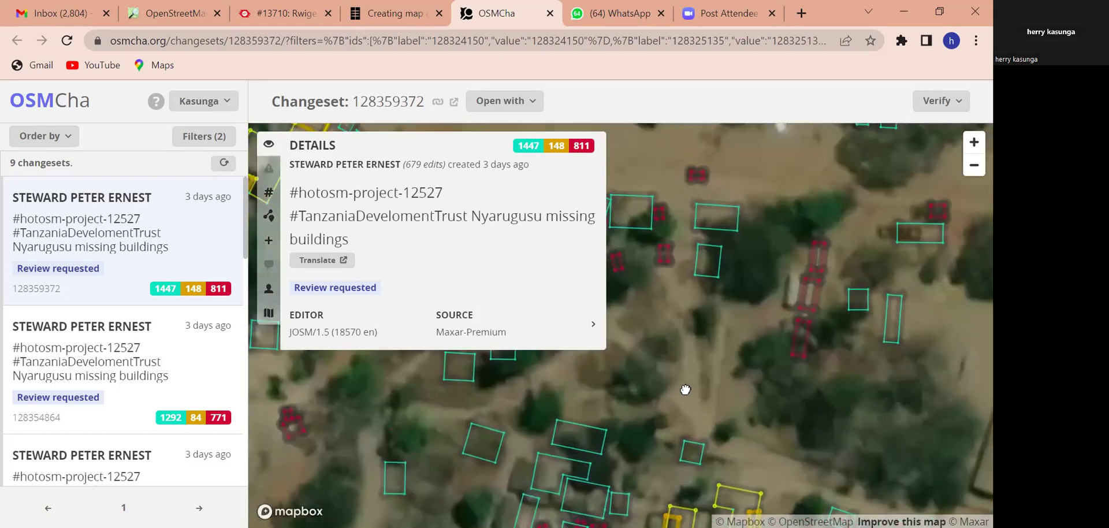
Open changeset 128359372 in JOSM and enlarge the layer list so that all loaded layers can be seen.
click(504, 106)
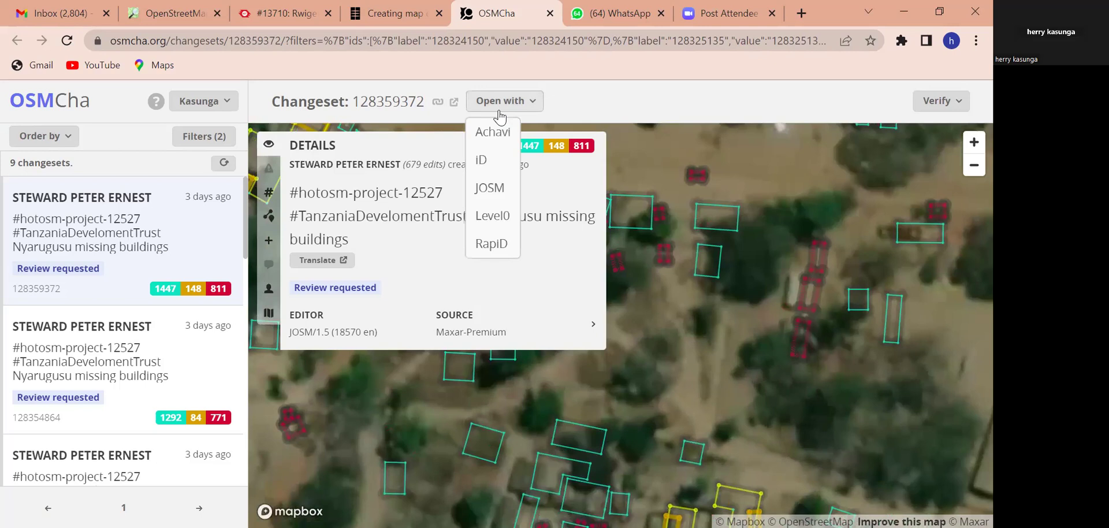
click(488, 189)
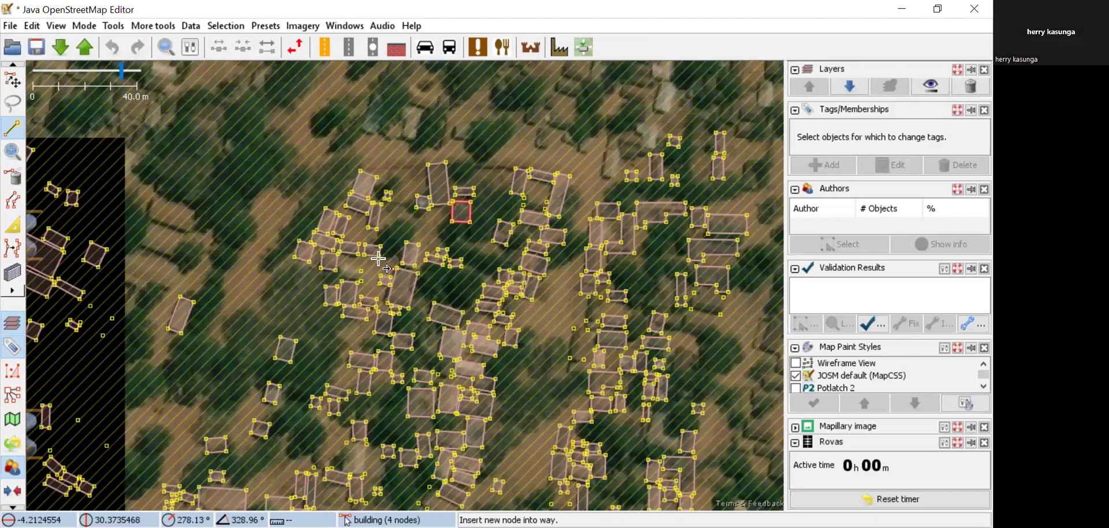
scroll(471, 307, down, 2)
scroll(447, 208, up, 2)
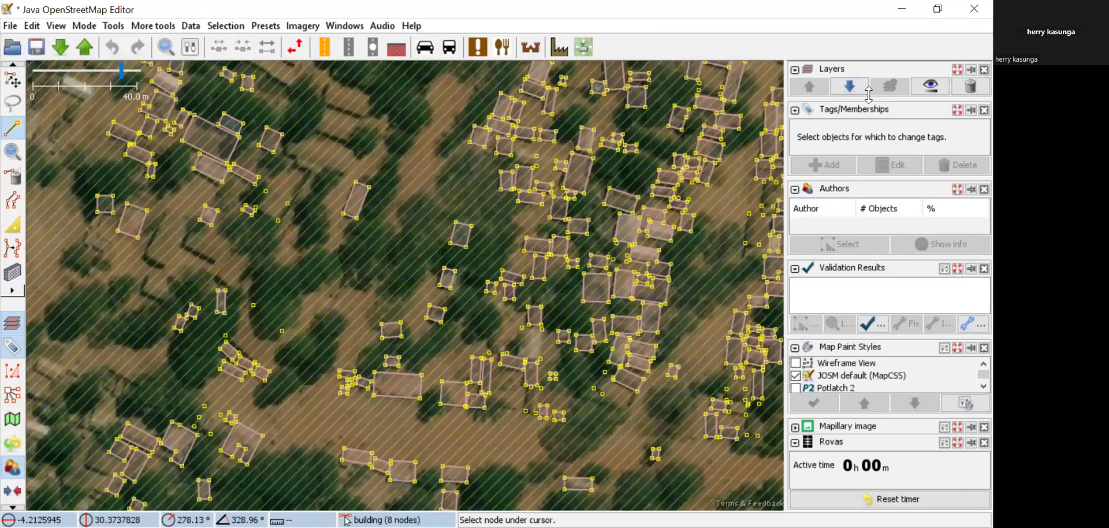
drag(870, 98, 872, 193)
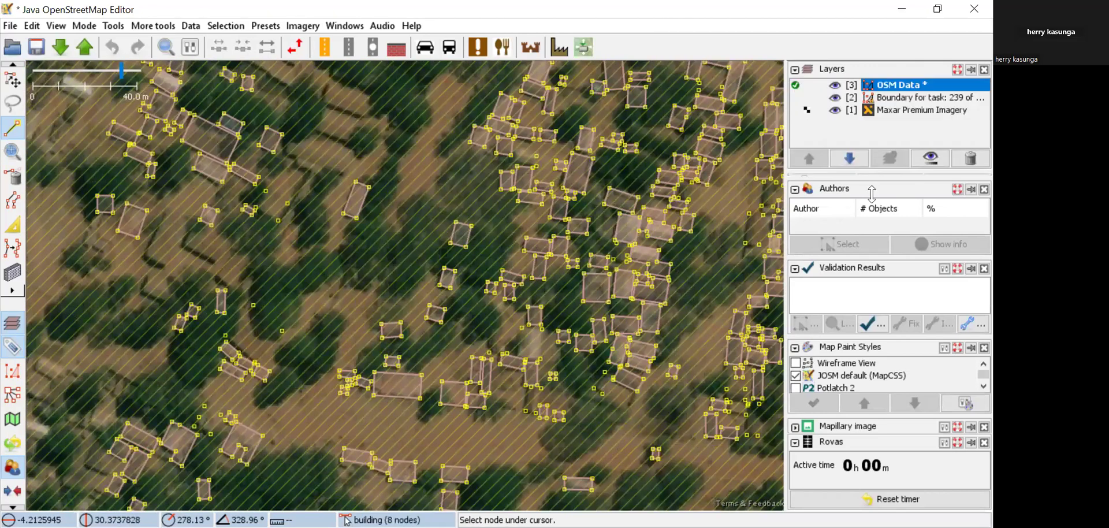
Check the layers by hiding the Maxar Premium Imagery, OSM Data and task boundary, and showing the data and imagery again.
click(835, 111)
click(835, 86)
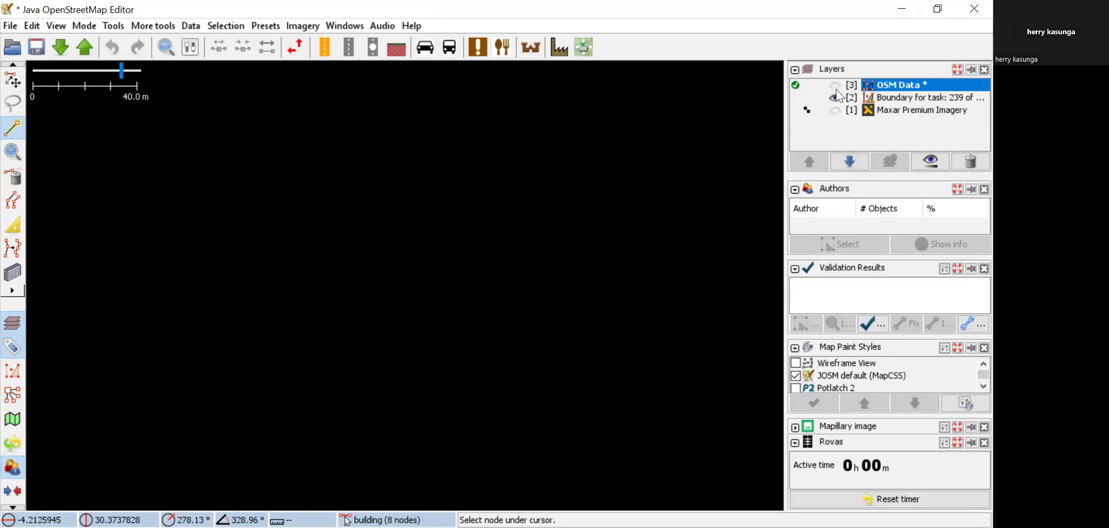
click(836, 86)
click(835, 99)
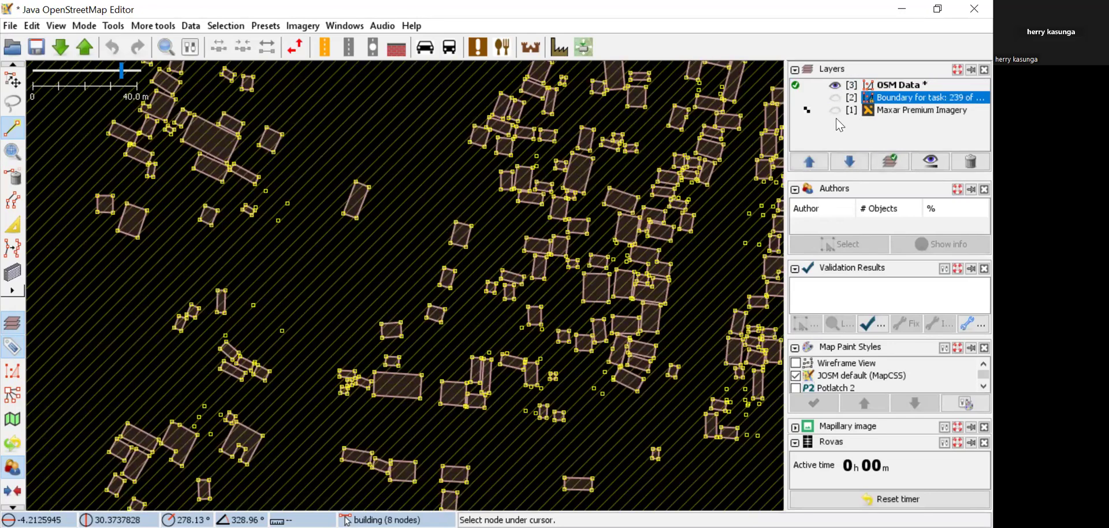
scroll(553, 183, down, 2)
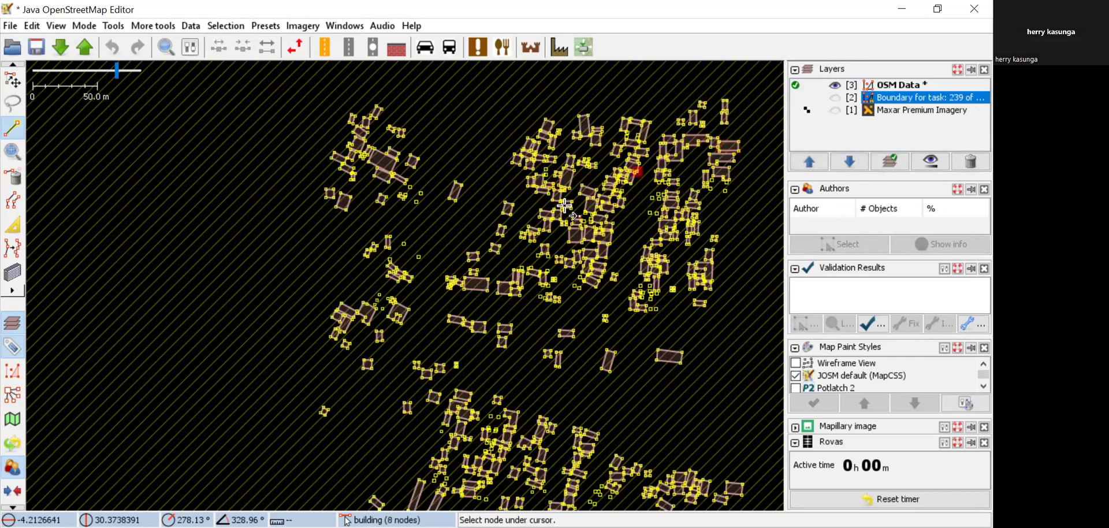
scroll(482, 343, down, 2)
click(834, 115)
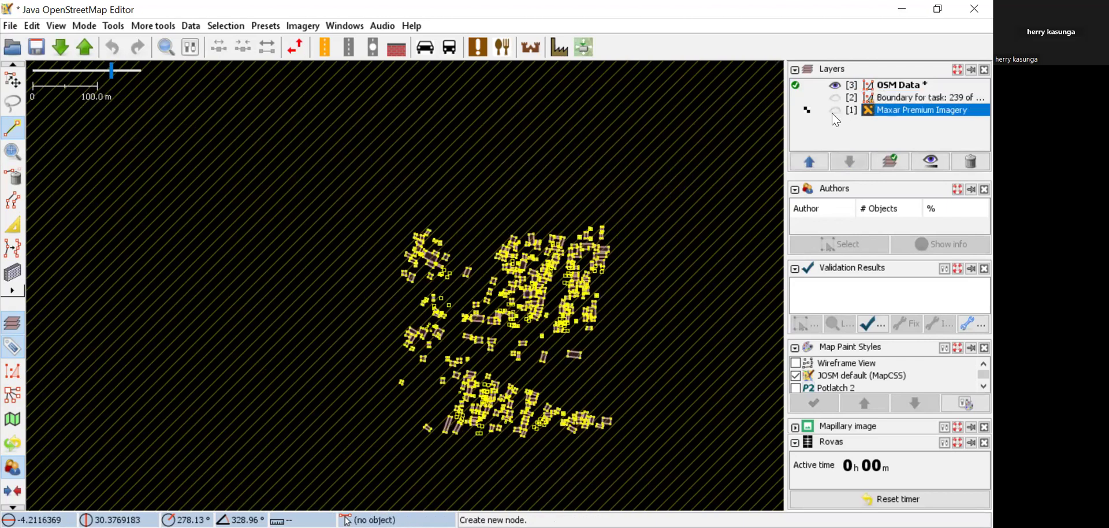
click(835, 110)
Delete the task 239 boundary layer.
click(881, 98)
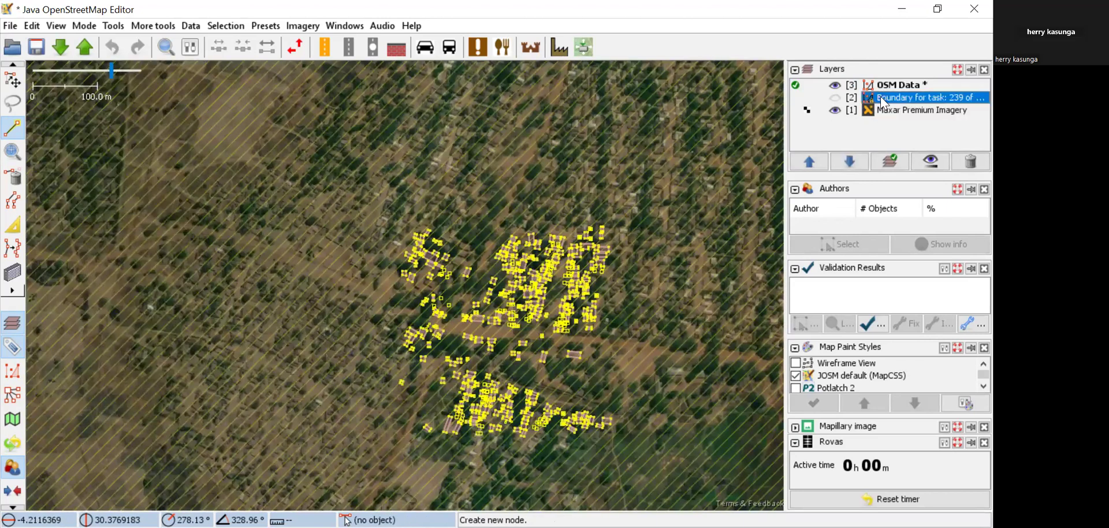
right_click(883, 102)
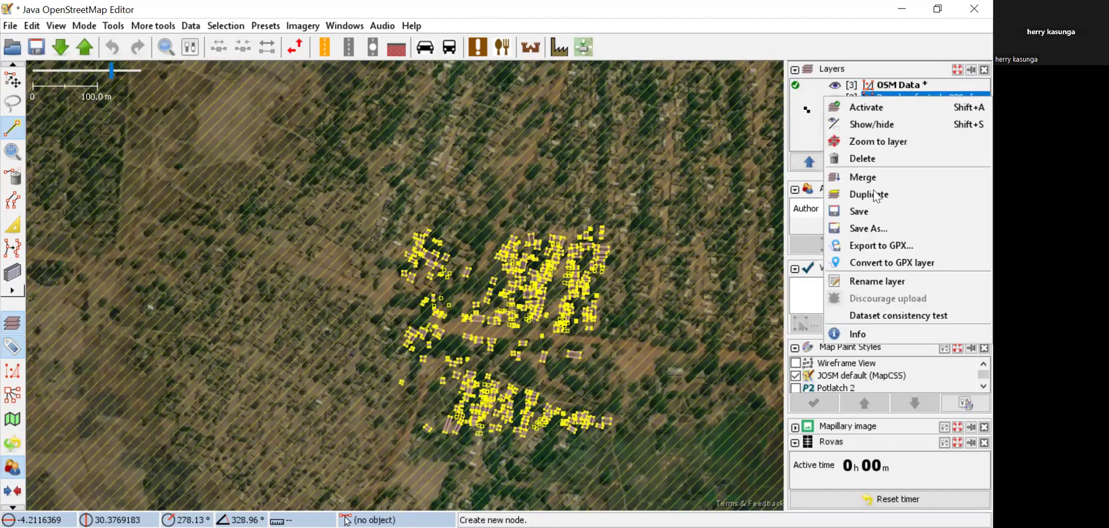
click(868, 159)
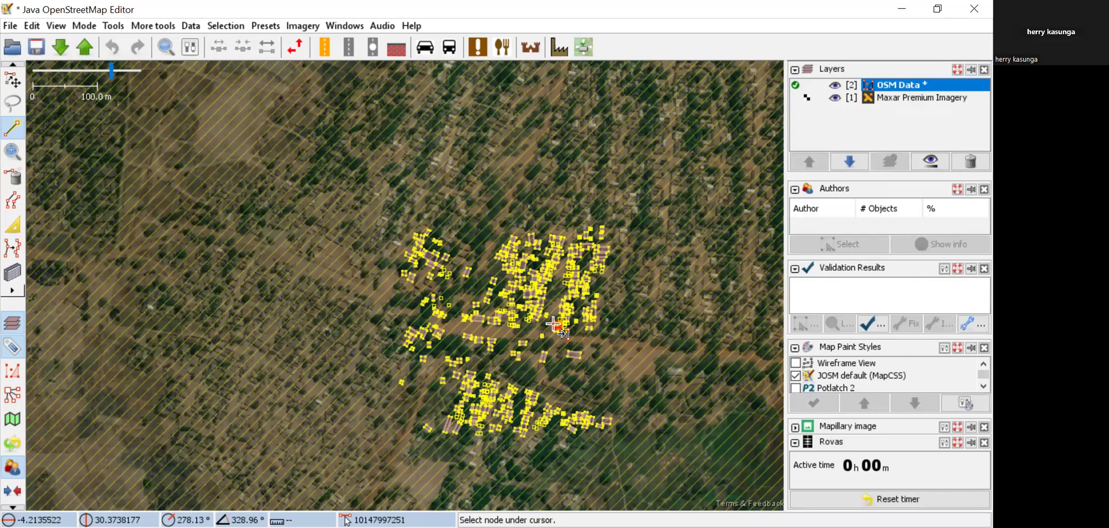
Inspect the mapped buildings against the Maxar imagery in several parts of the settlement, close up and in overview.
scroll(570, 137, up, 6)
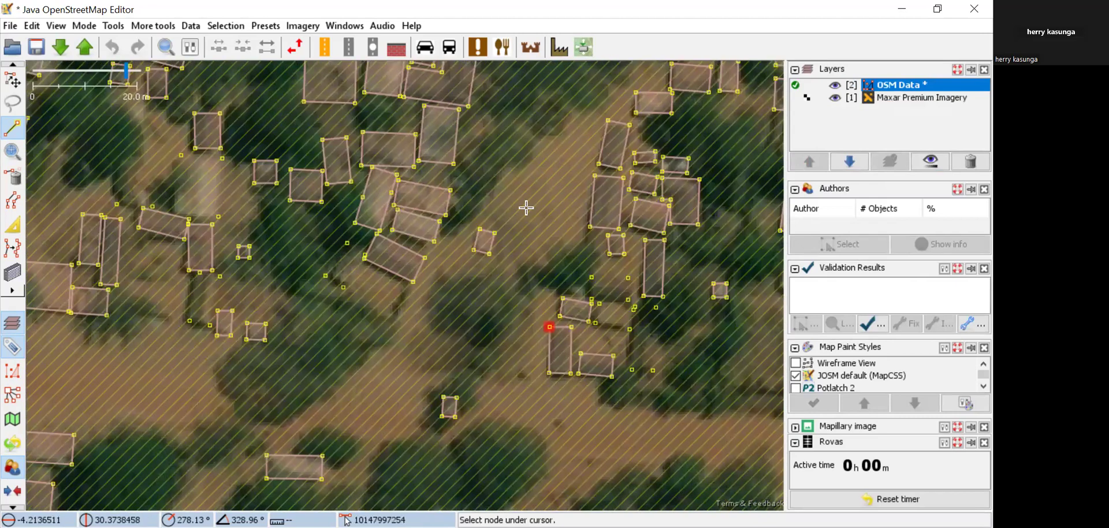
scroll(526, 207, up, 2)
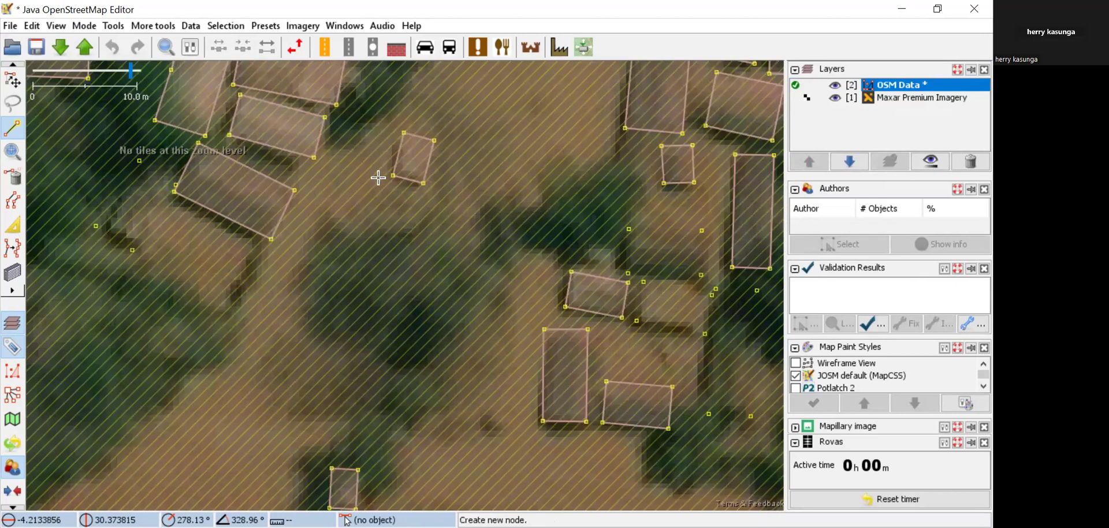
drag(378, 179, 331, 305)
scroll(562, 178, down, 2)
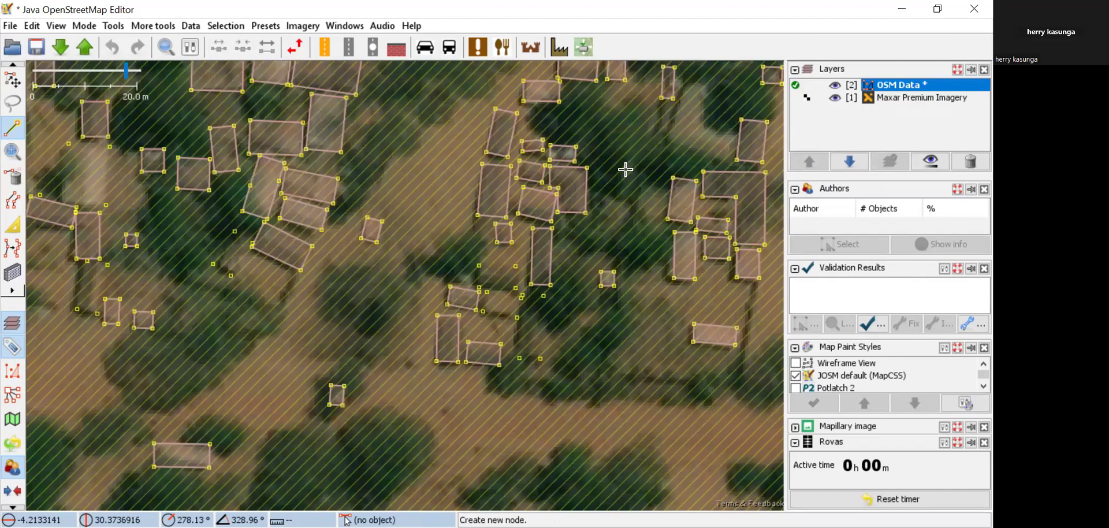
scroll(406, 200, down, 2)
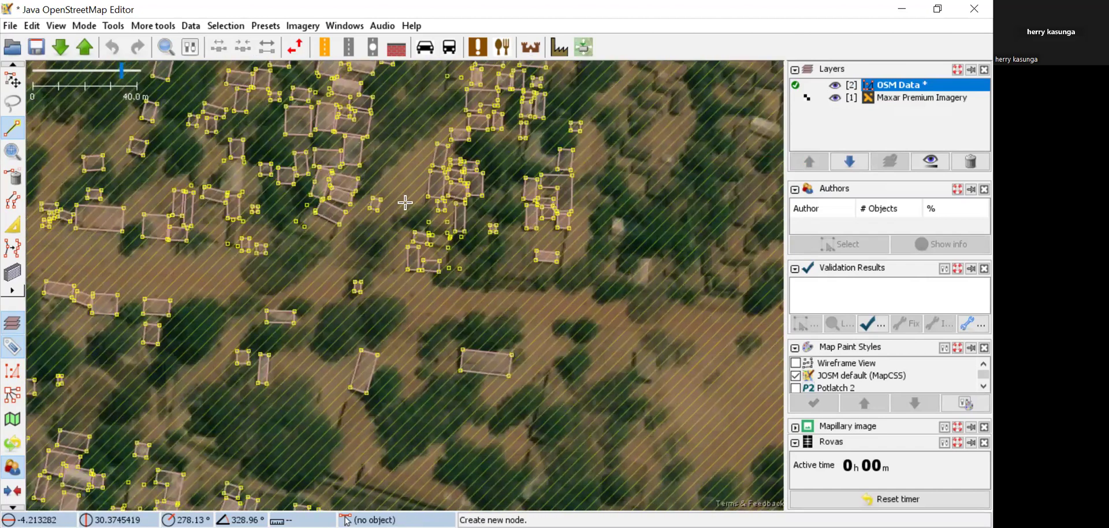
drag(341, 108, 348, 200)
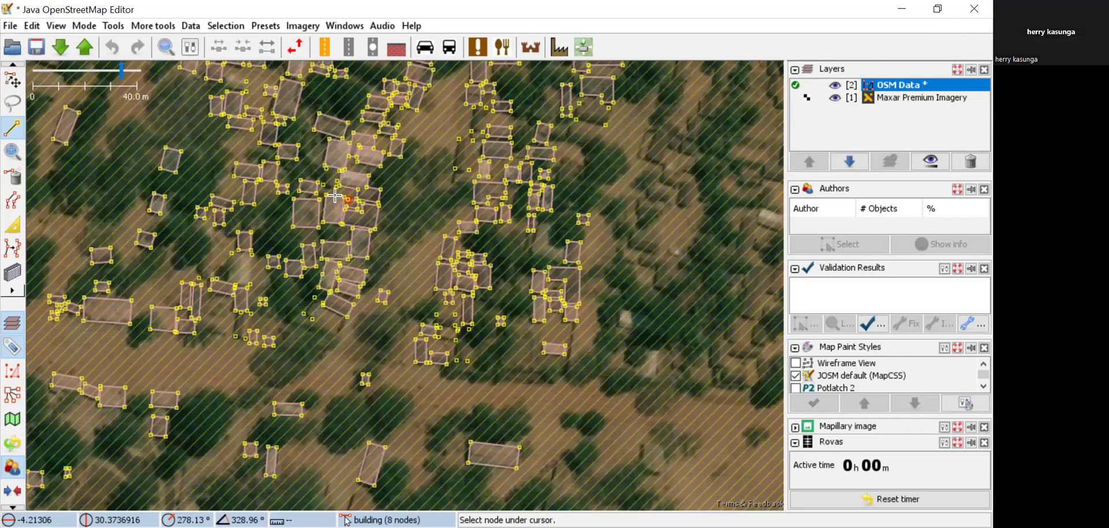
scroll(334, 195, down, 2)
scroll(335, 195, up, 3)
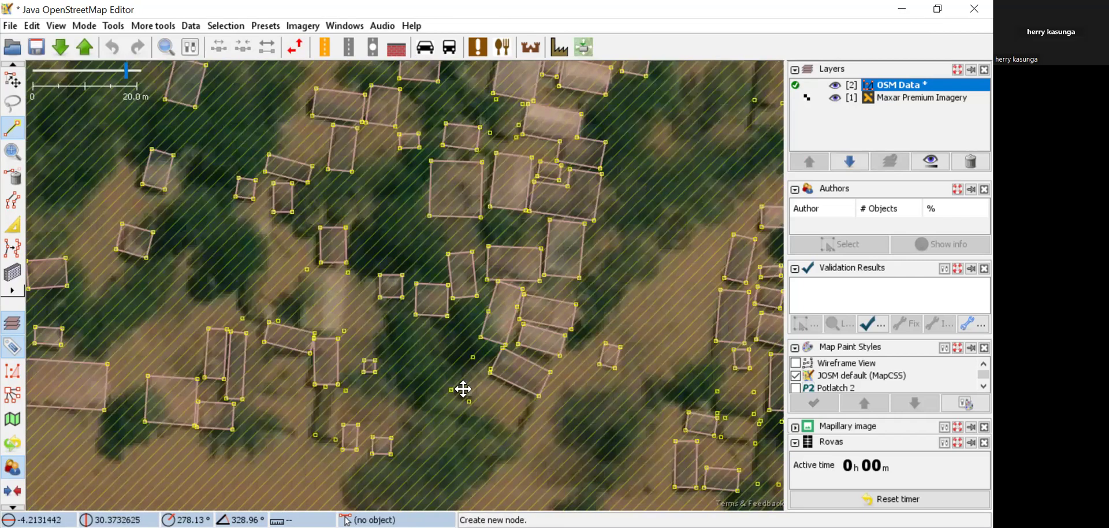
scroll(565, 178, down, 3)
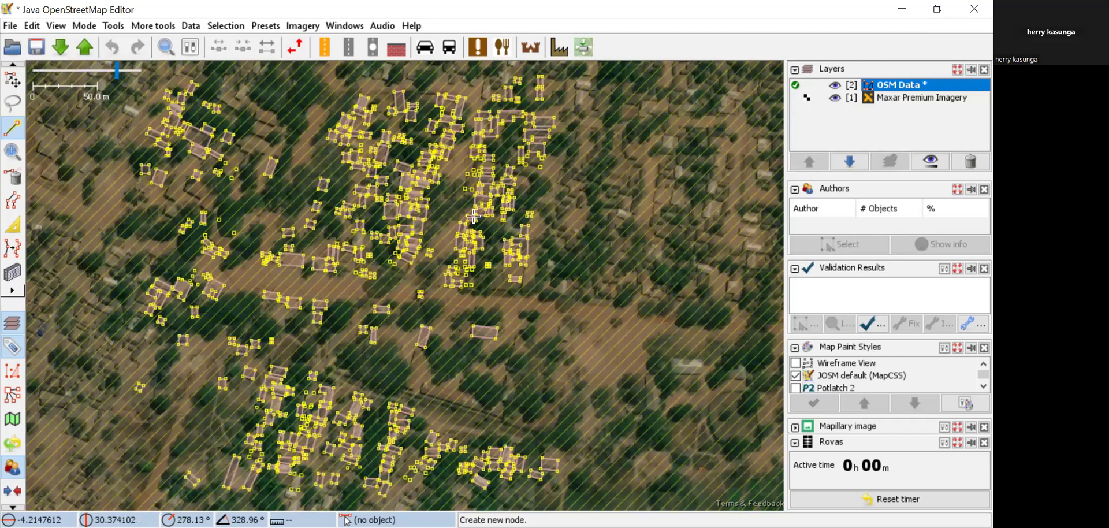
Select single buildings in the southern cluster to check their outlines and authorship against the imagery.
drag(374, 416, 474, 216)
click(13, 80)
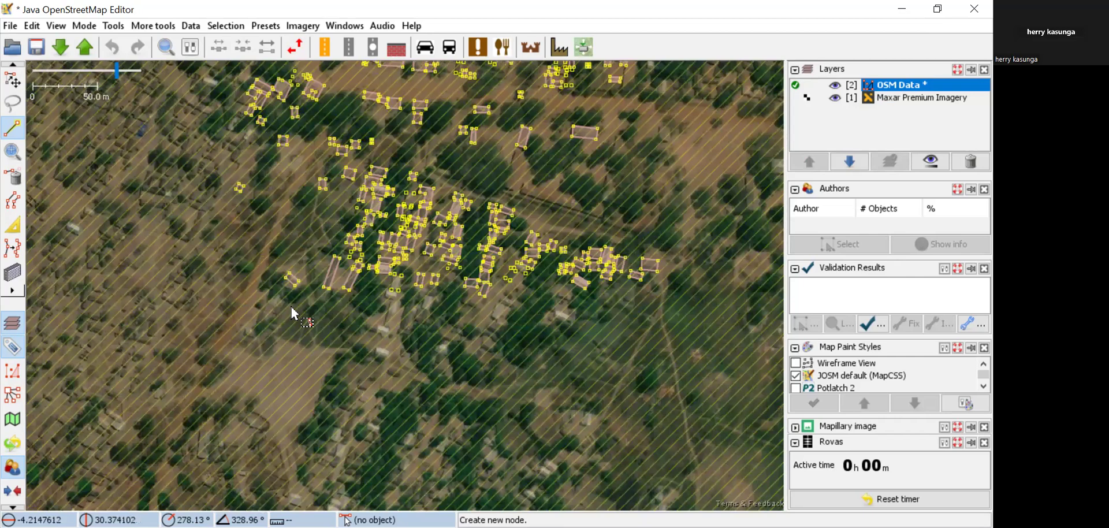
scroll(293, 312, up, 8)
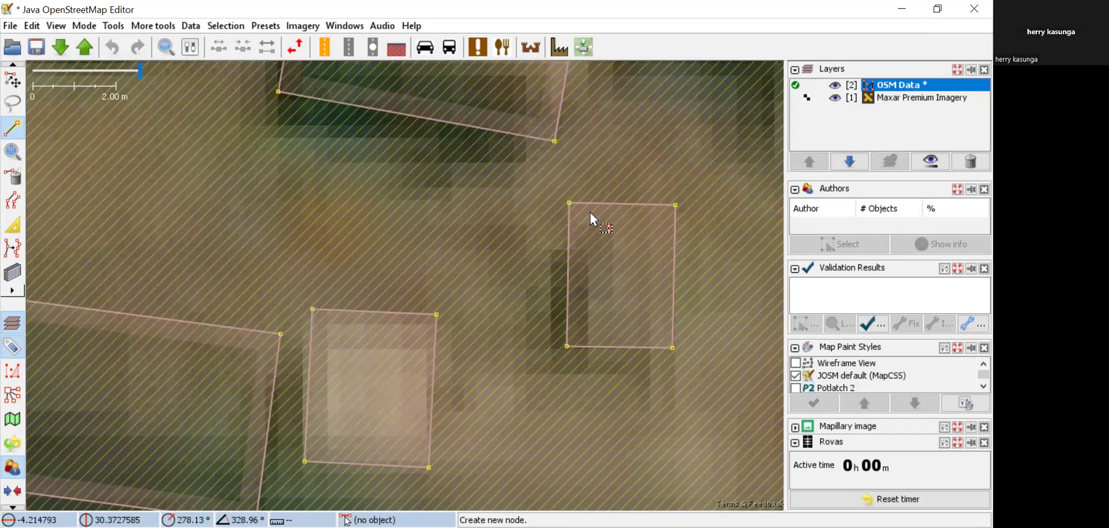
scroll(589, 210, down, 4)
key(s)
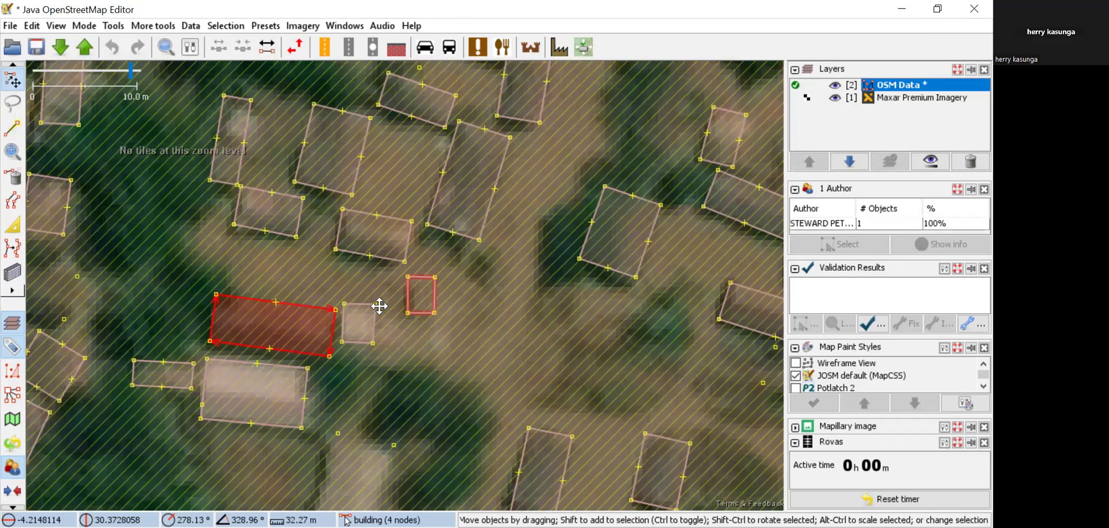
scroll(590, 214, down, 2)
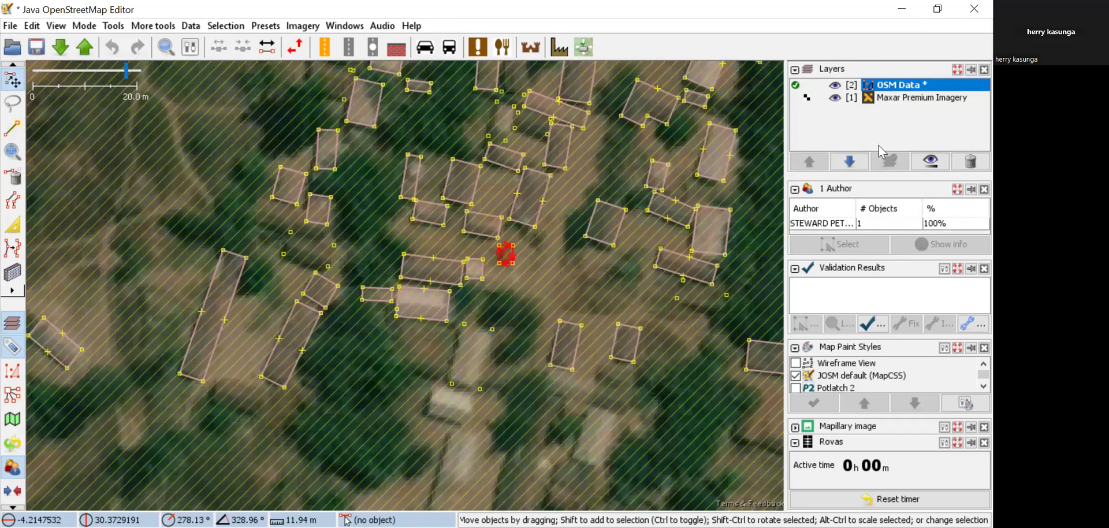
Delete the OSM Data layer without uploading or saving its changes.
drag(304, 435, 409, 370)
key(Delete)
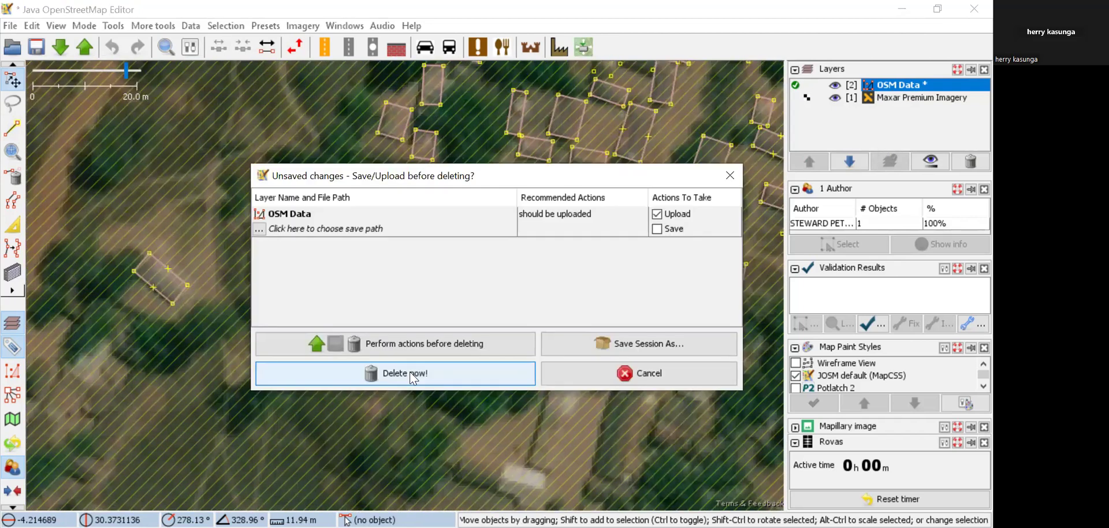
key(Return)
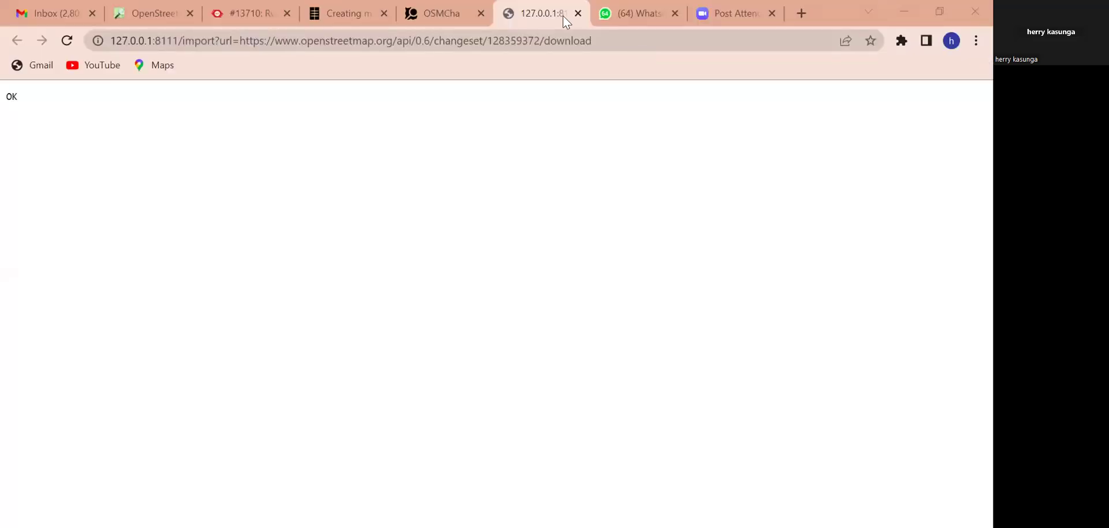
Switch to the browser, close the import response page and open changeset 128359372 from OSMCha in JOSM again.
key(ctrl+w)
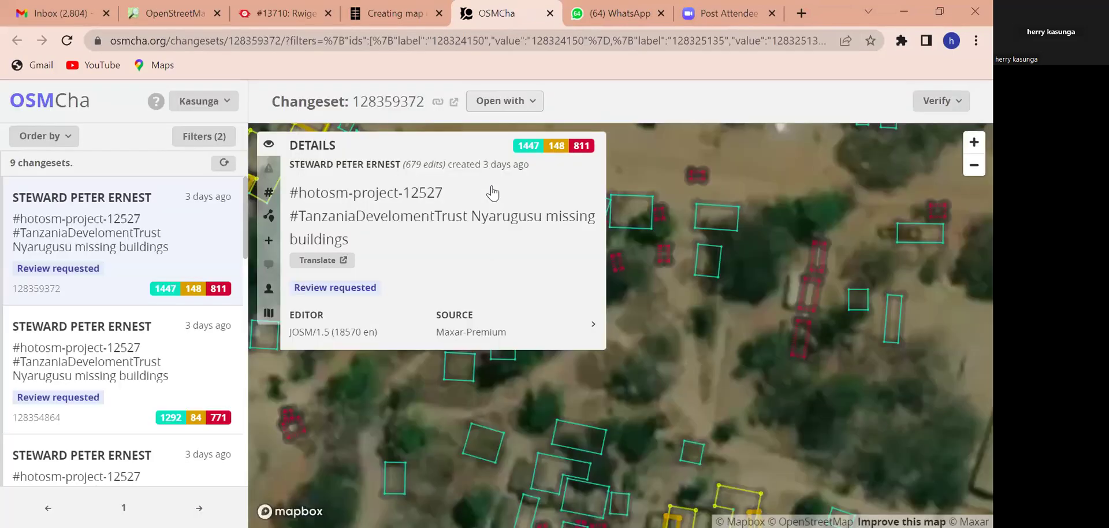
click(490, 185)
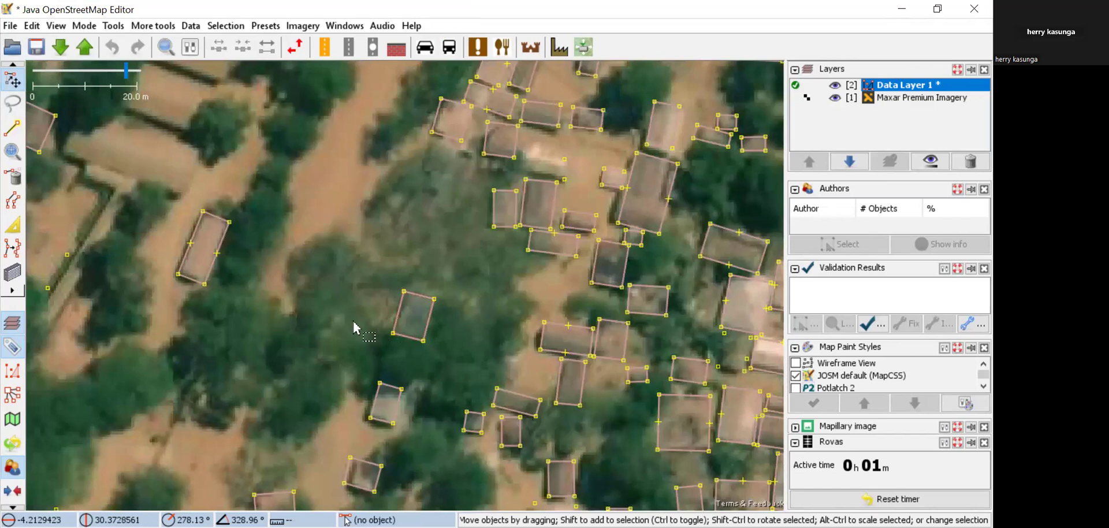
Examine the reloaded building outlines in the northern cluster against the Maxar imagery, including the rows beside the sandy track.
drag(260, 294, 171, 323)
drag(551, 167, 389, 328)
drag(568, 135, 479, 228)
drag(425, 118, 358, 185)
drag(617, 271, 482, 235)
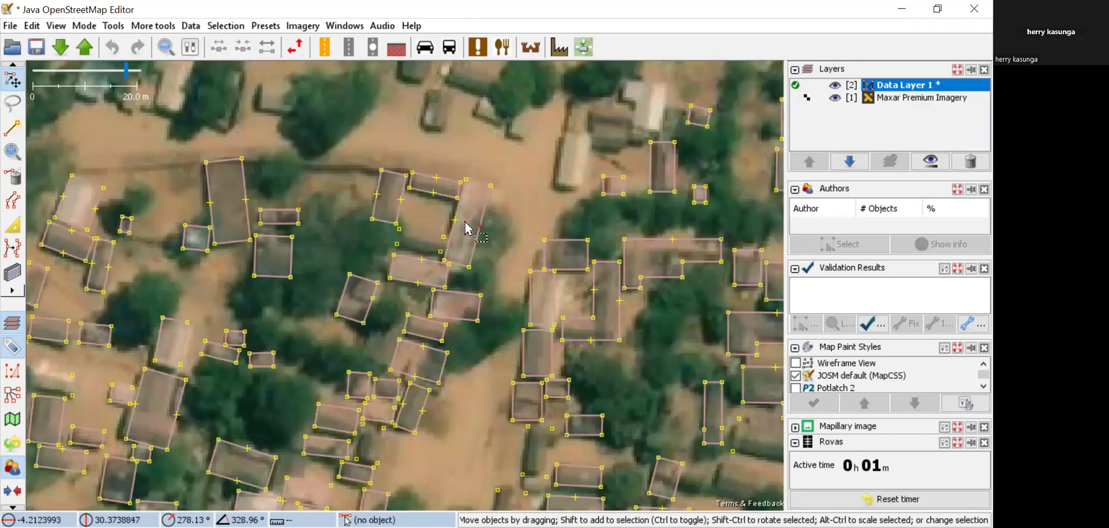
scroll(467, 229, up, 2)
drag(584, 235, 426, 123)
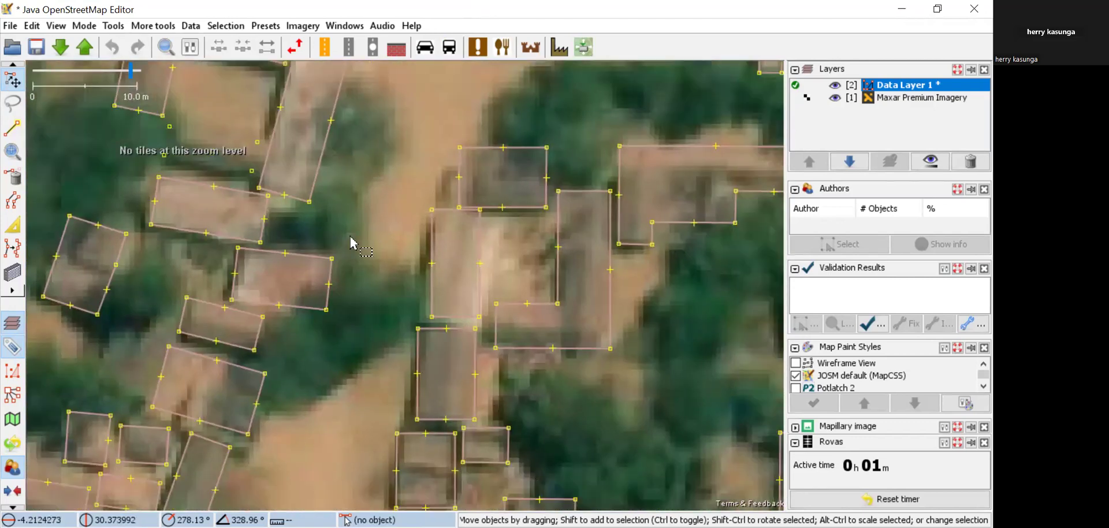
drag(351, 240, 575, 129)
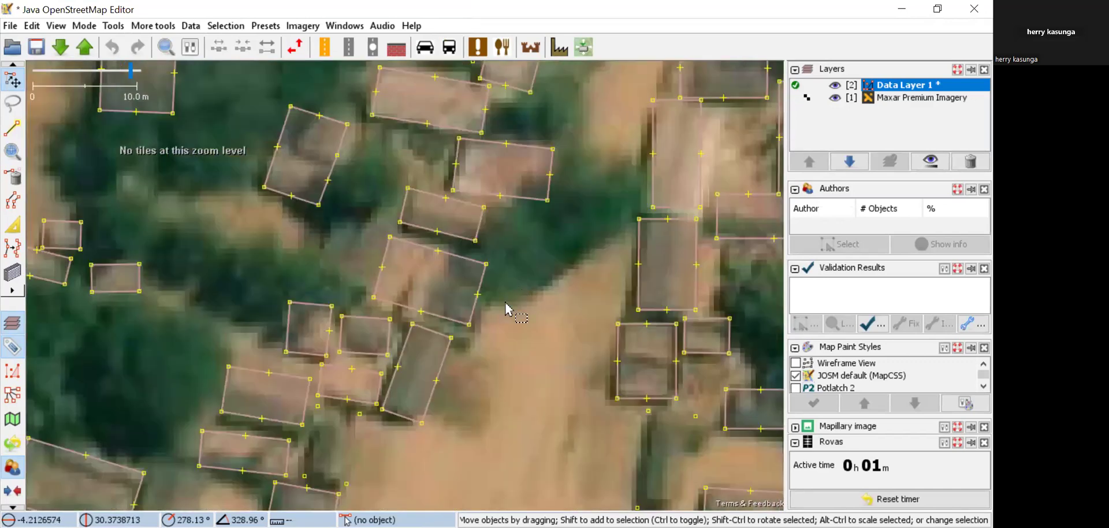
scroll(506, 310, down, 2)
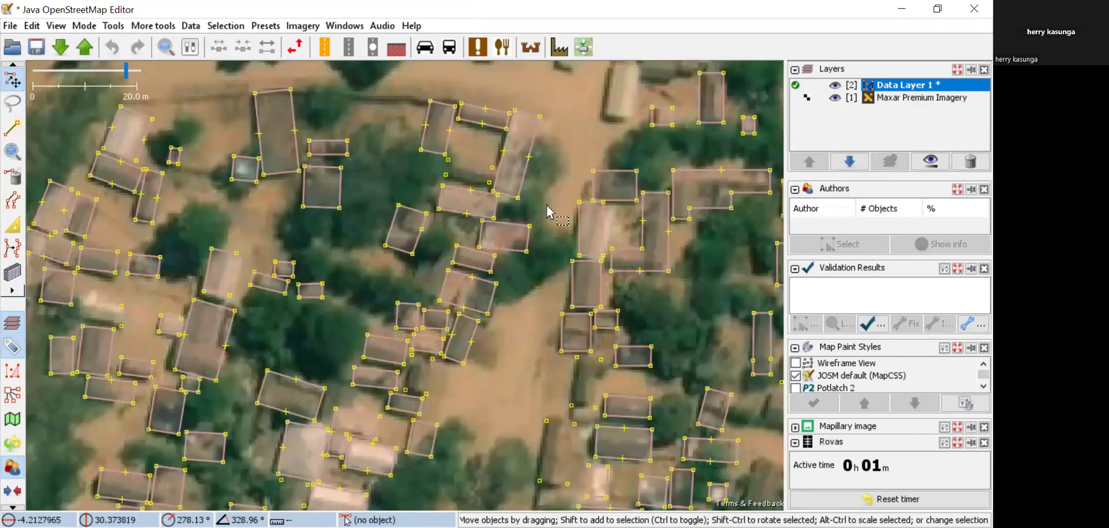
Select the light-roofed building in the middle of the northern cluster to check its outline and author.
drag(454, 323, 543, 212)
scroll(543, 219, up, 1)
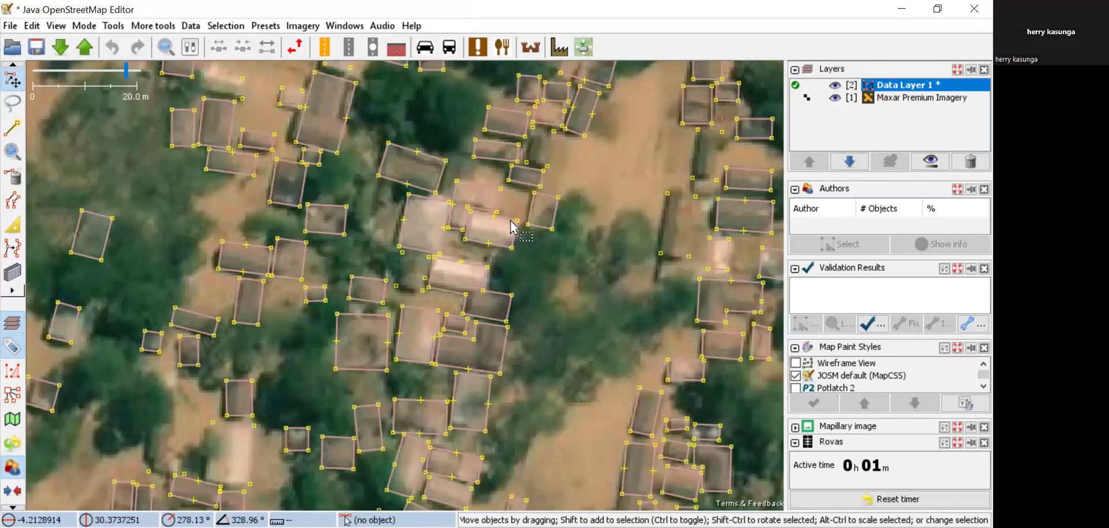
scroll(394, 245, up, 1)
click(451, 279)
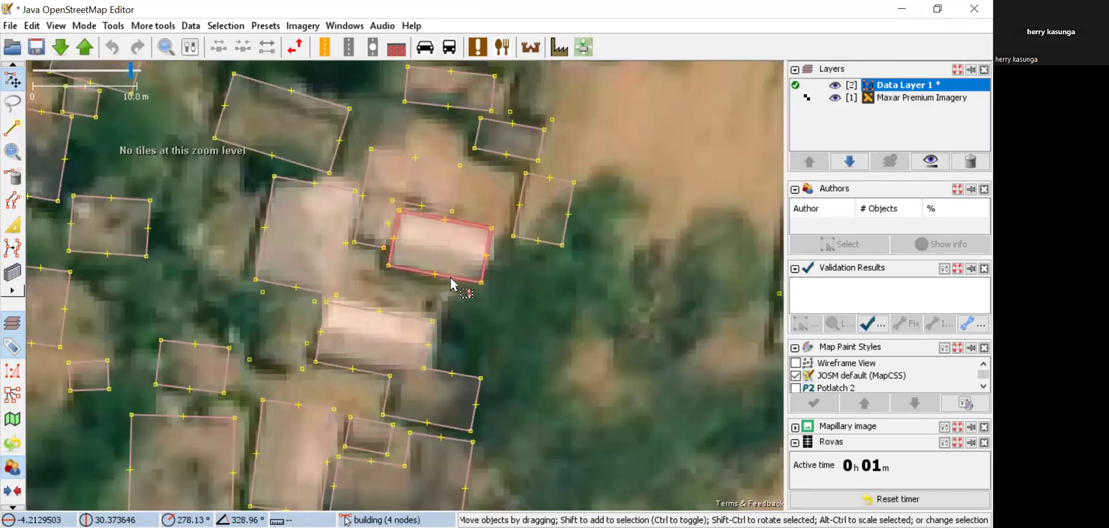
click(451, 279)
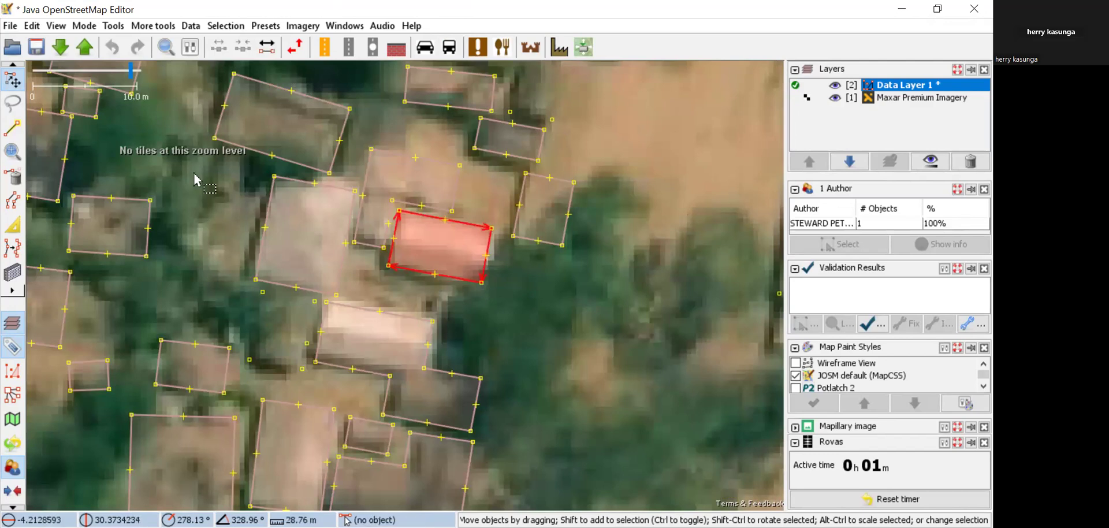
Box-select the mapped buildings from the northern cluster down to the southern one to check their authors.
scroll(208, 173, down, 3)
scroll(234, 127, down, 3)
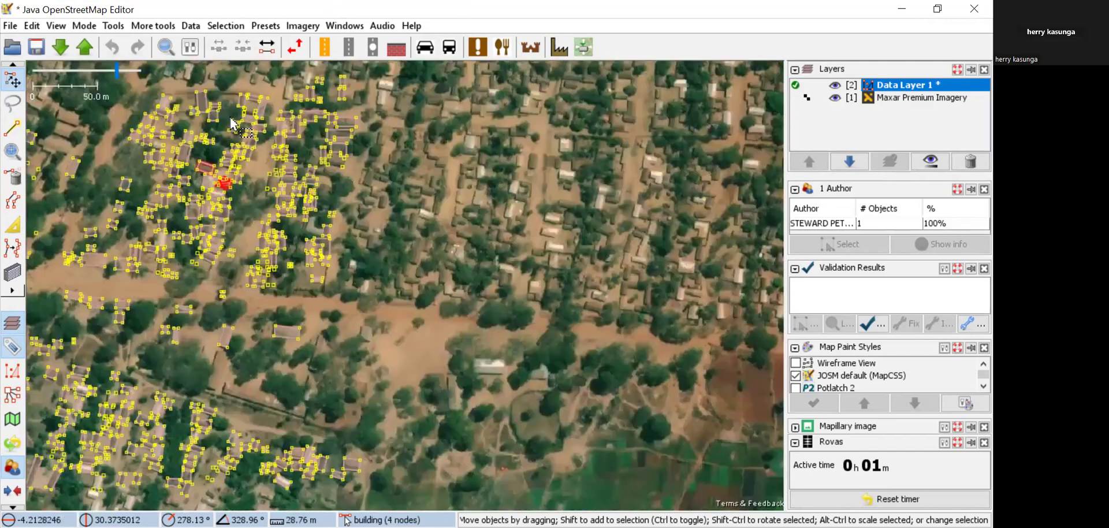
key(ctrl+Left)
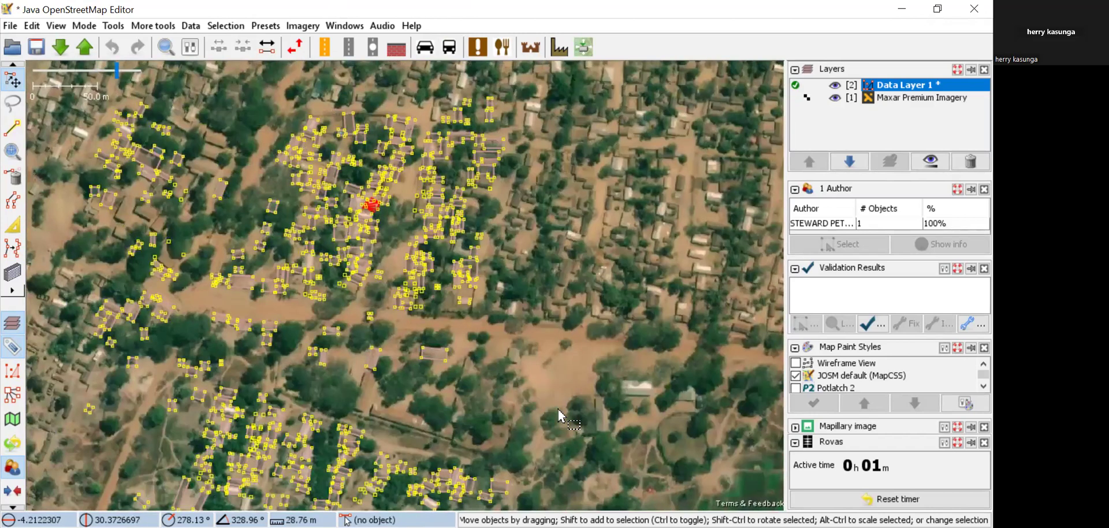
drag(234, 104, 530, 511)
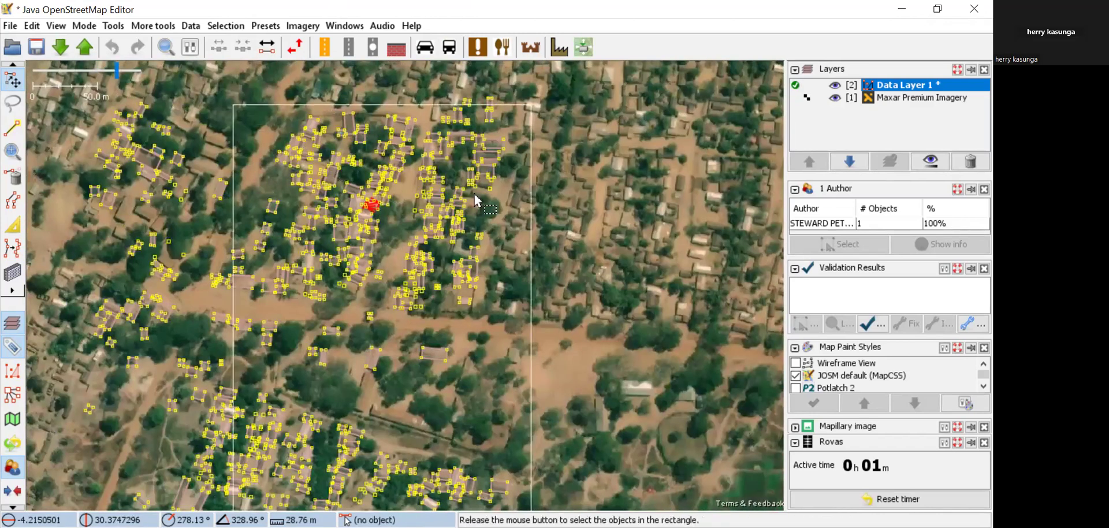
drag(475, 200, 475, 200)
scroll(476, 190, up, 5)
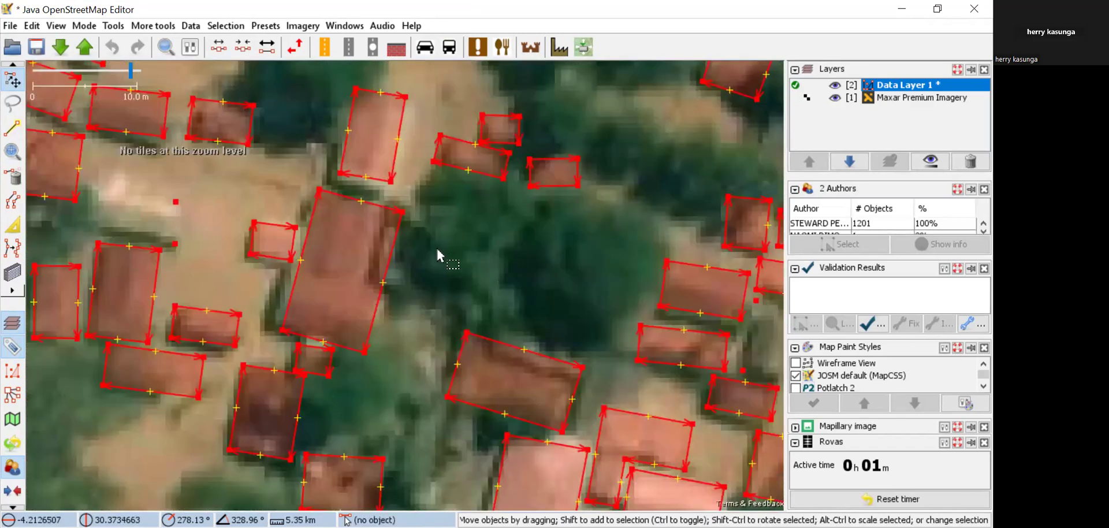
Examine the selected buildings throughout the northern cluster down to the main road for unmapped or poorly outlined structures.
scroll(435, 248, down, 1)
scroll(157, 251, down, 1)
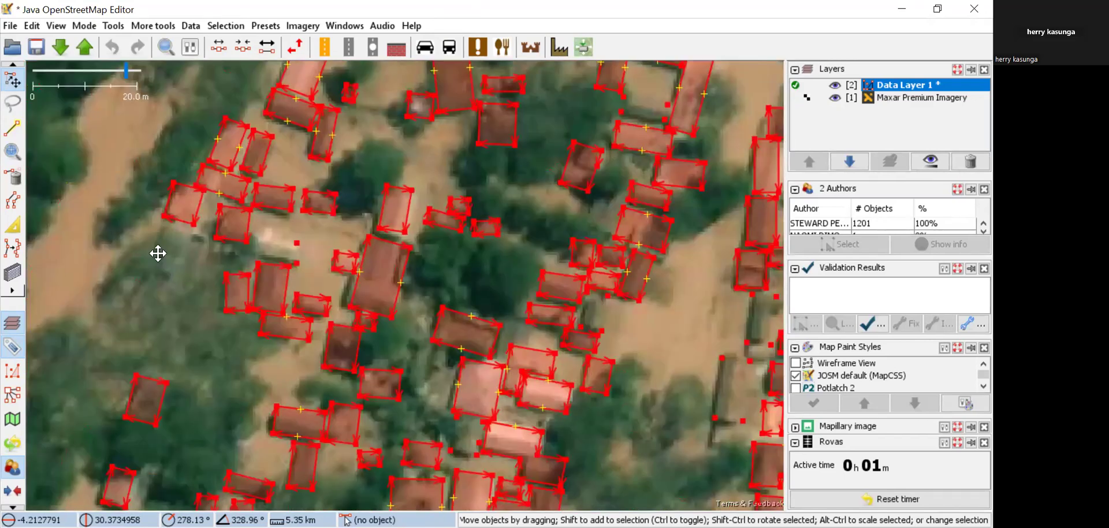
drag(157, 253, 330, 238)
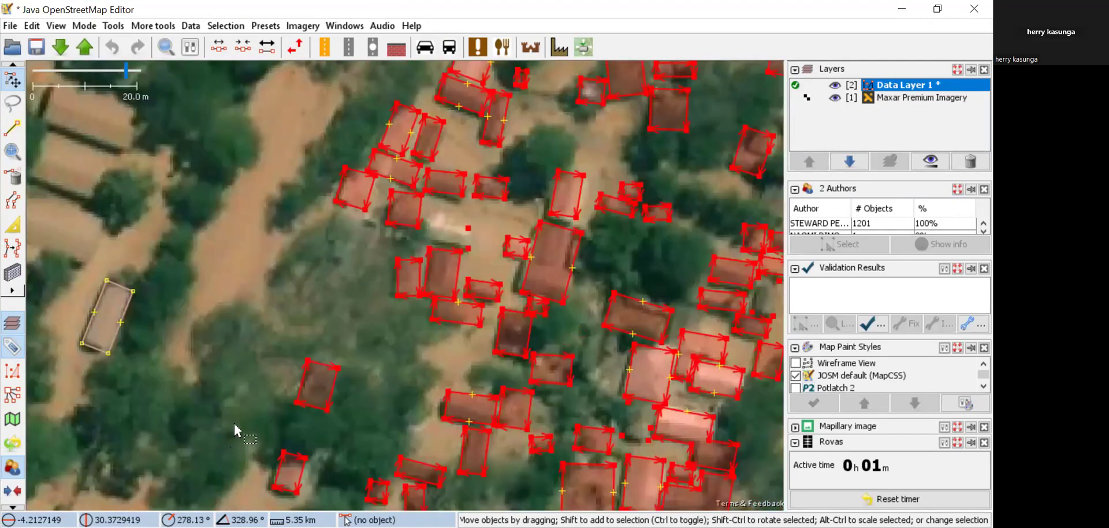
key(ctrl+Up)
key(ctrl+Up)
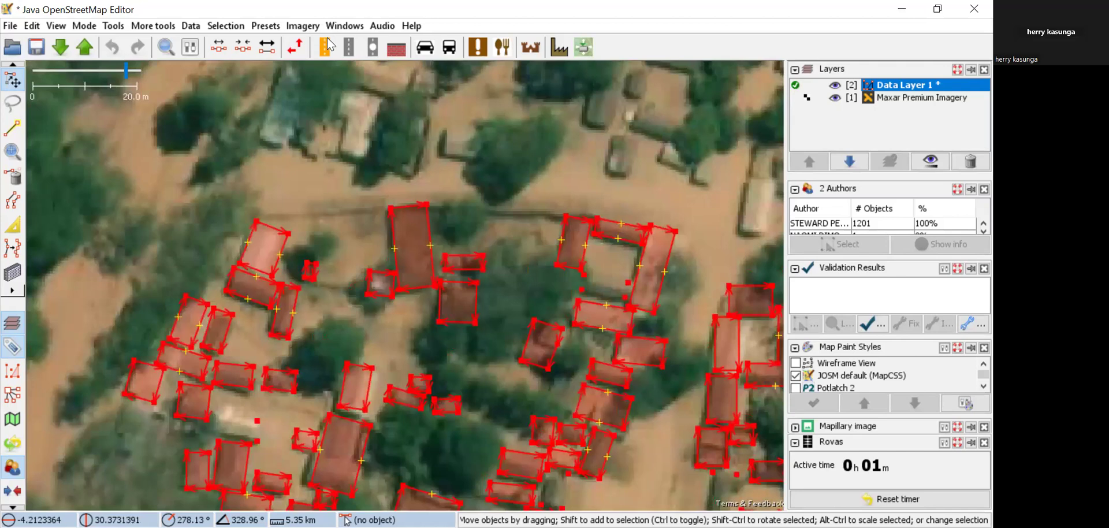
key(ctrl+Right)
key(ctrl+Down)
key(ctrl+Right)
key(ctrl+Down)
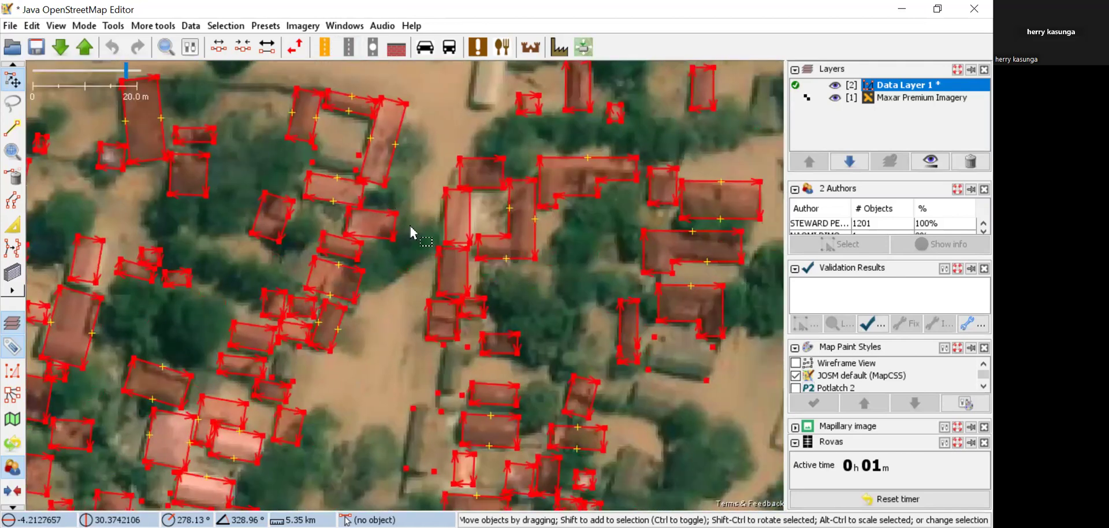
key(ctrl+Right)
key(ctrl+Down)
key(ctrl+Down)
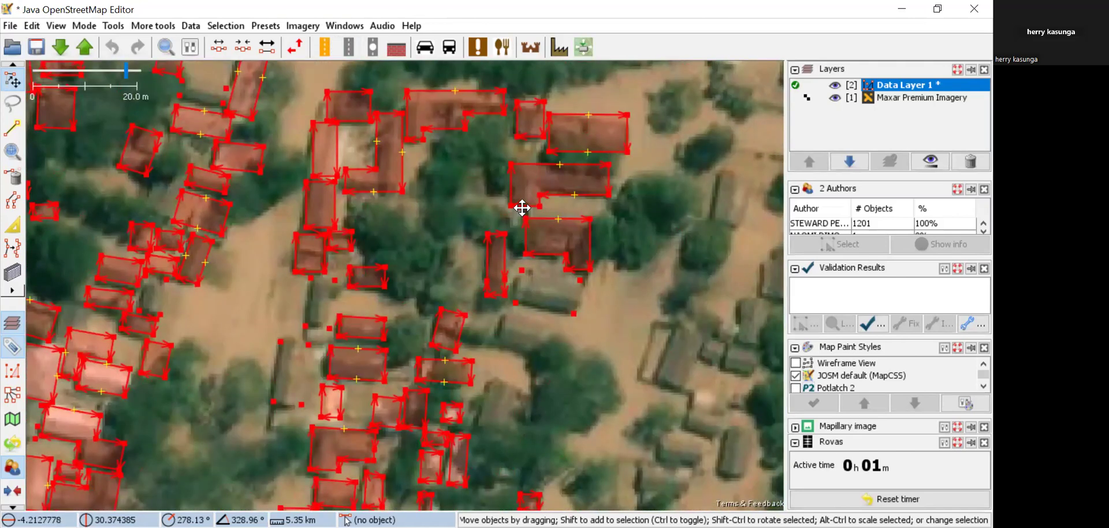
key(ctrl+Down)
drag(488, 310, 521, 212)
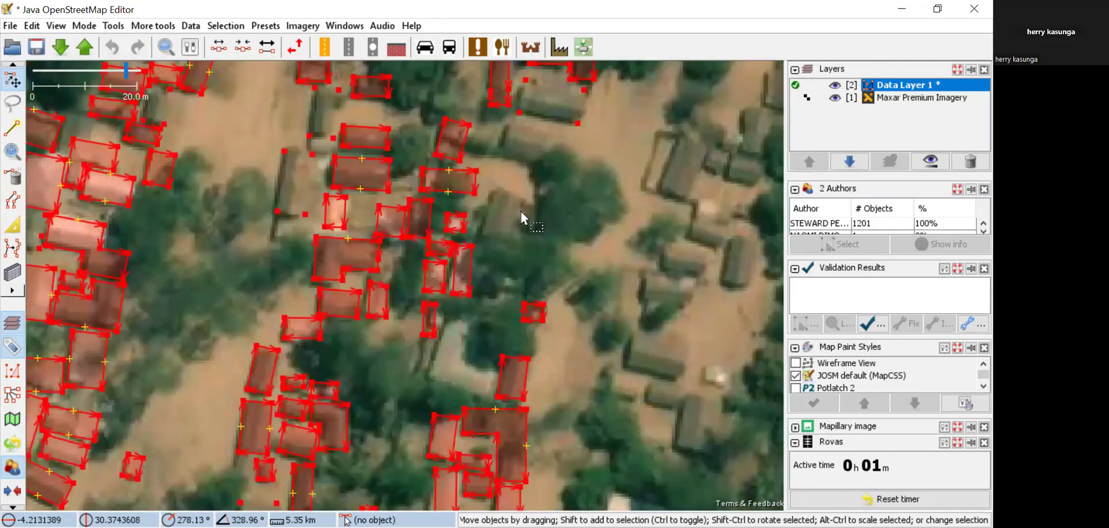
drag(632, 383, 698, 144)
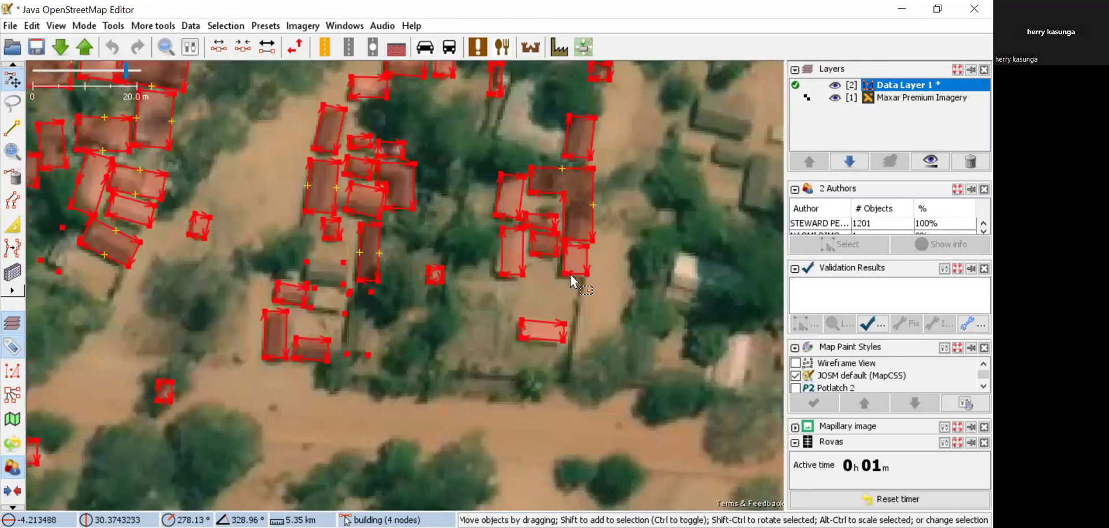
Examine the buildings south of the main road, concentrating on the outlines along the southern cluster's western edge.
scroll(568, 273, up, 3)
drag(626, 196, 288, 360)
drag(544, 248, 382, 260)
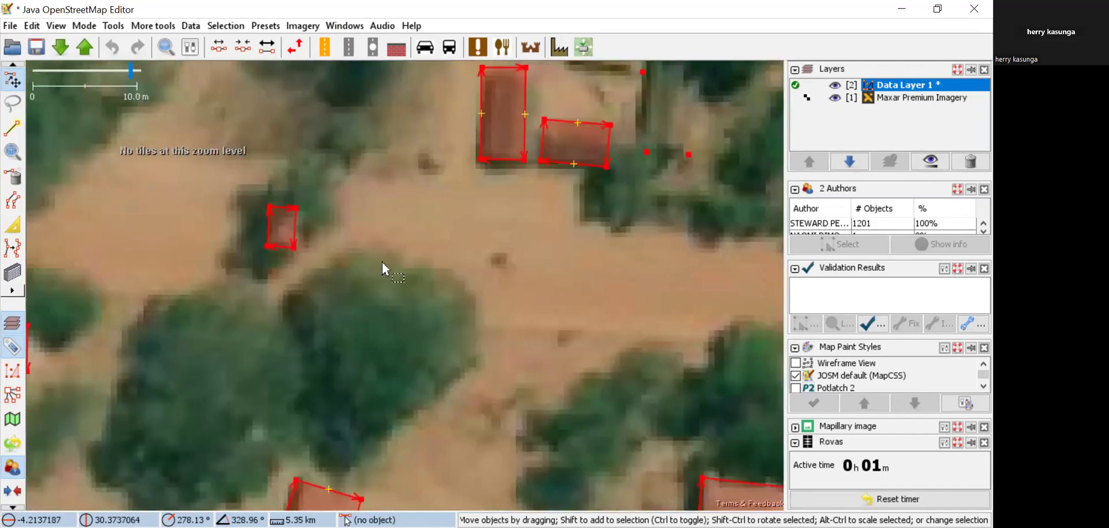
scroll(381, 260, down, 3)
scroll(383, 261, down, 3)
drag(556, 319, 272, 283)
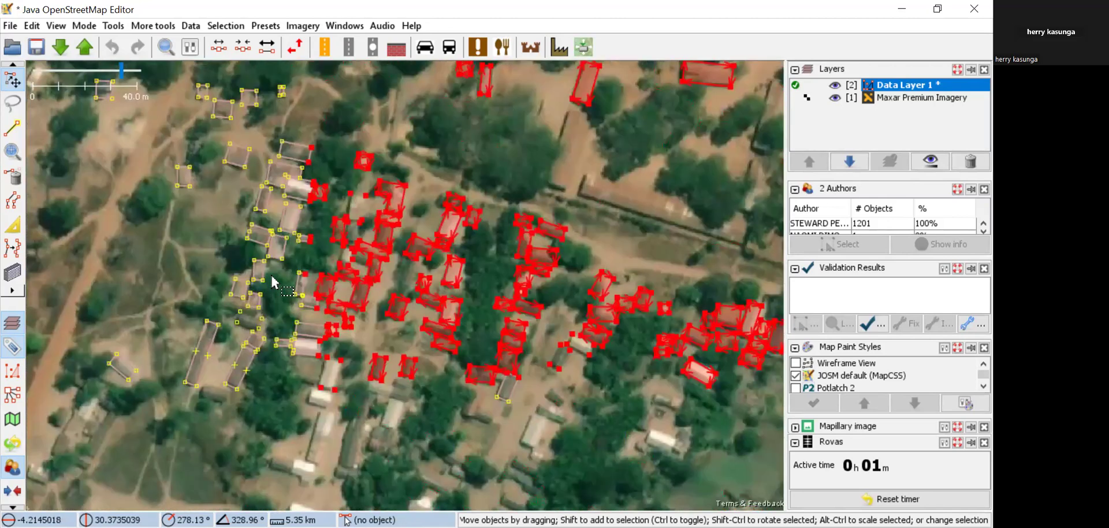
scroll(273, 283, up, 9)
scroll(273, 283, down, 5)
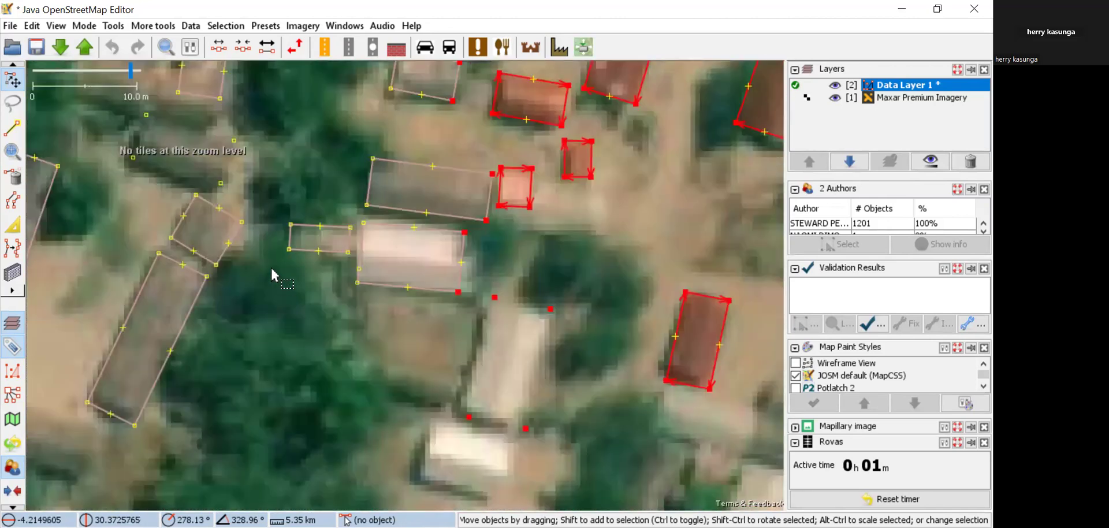
scroll(302, 230, up, 3)
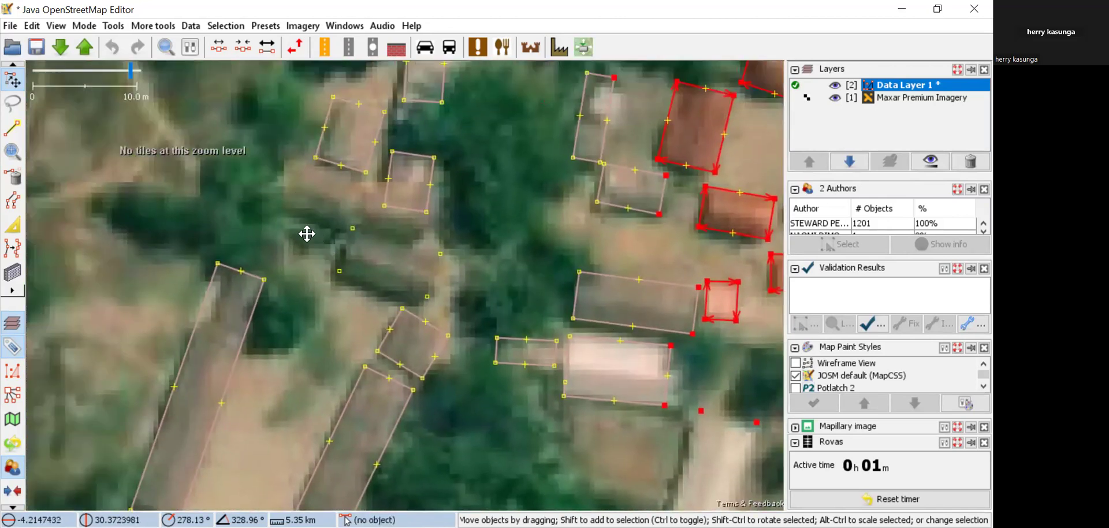
drag(304, 235, 358, 354)
scroll(494, 215, up, 3)
scroll(494, 215, down, 5)
scroll(425, 144, up, 2)
drag(395, 250, 360, 408)
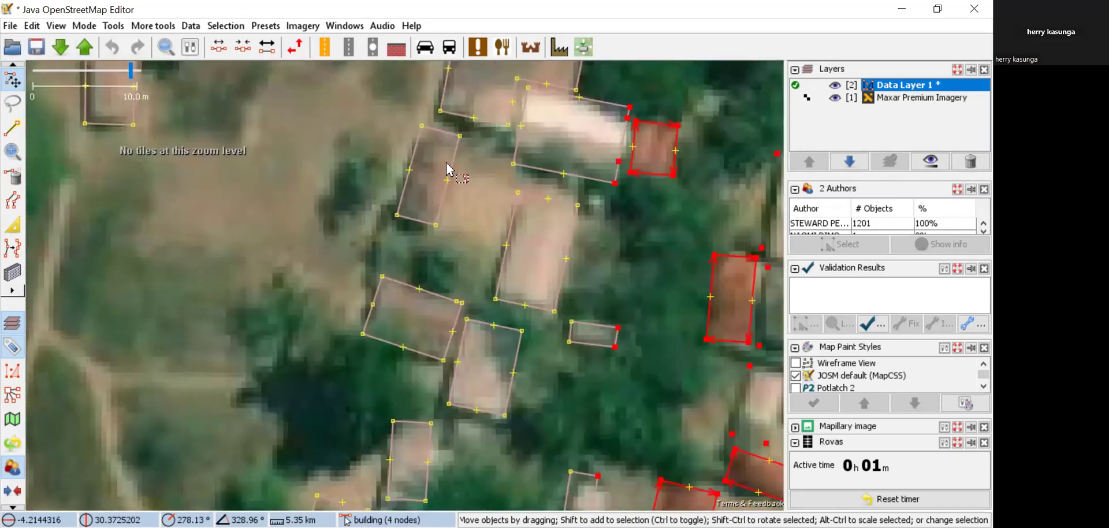
Select the narrow building on the southern cluster's western edge and check it close up and in its surroundings.
scroll(447, 160, up, 2)
click(446, 160)
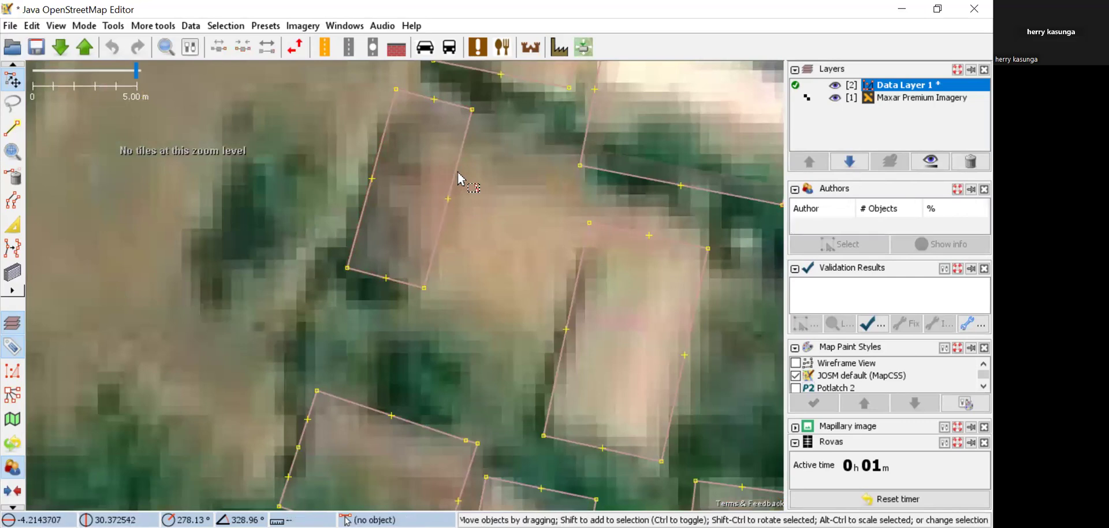
click(459, 182)
scroll(471, 215, down, 5)
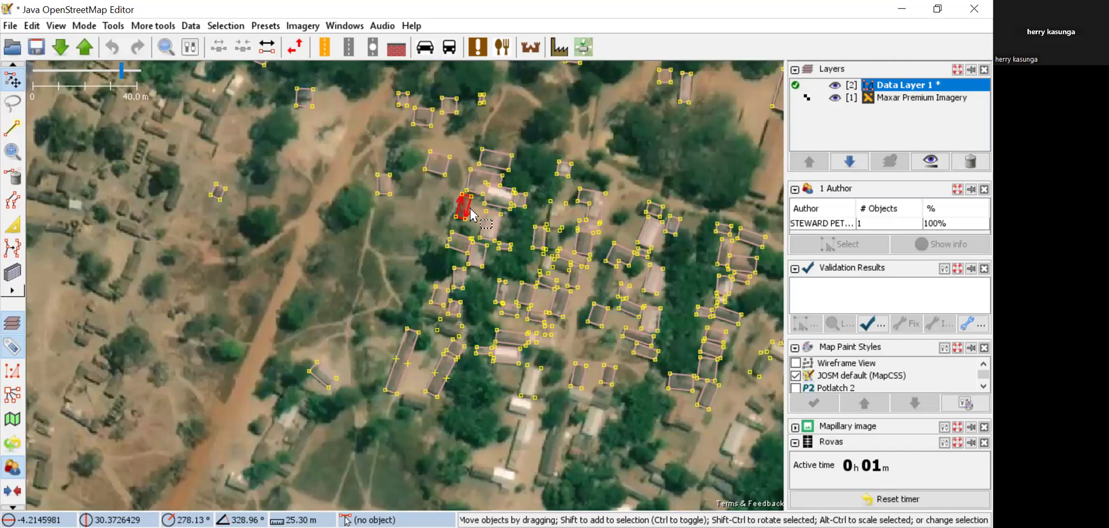
scroll(471, 215, right, 5)
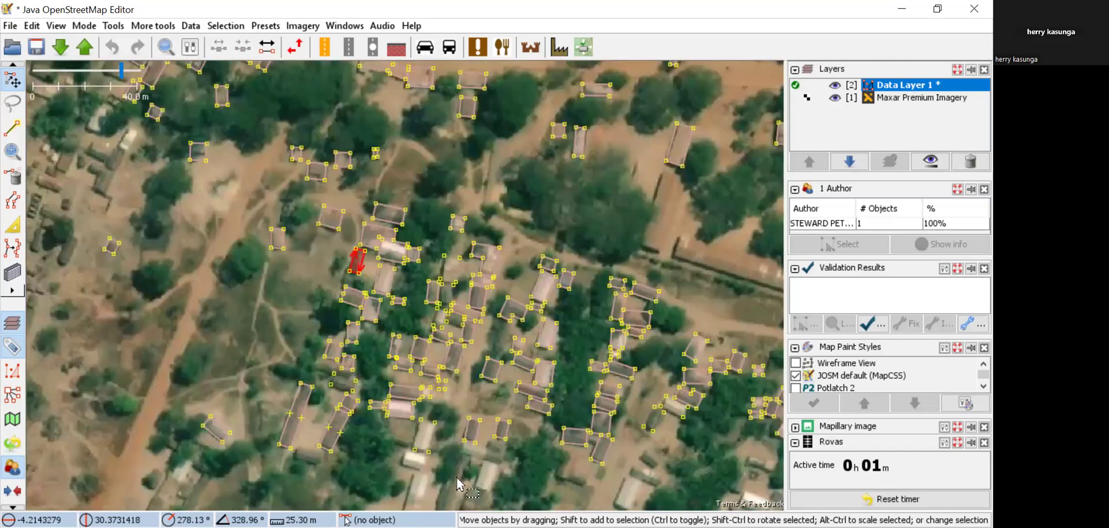
scroll(459, 484, right, 2)
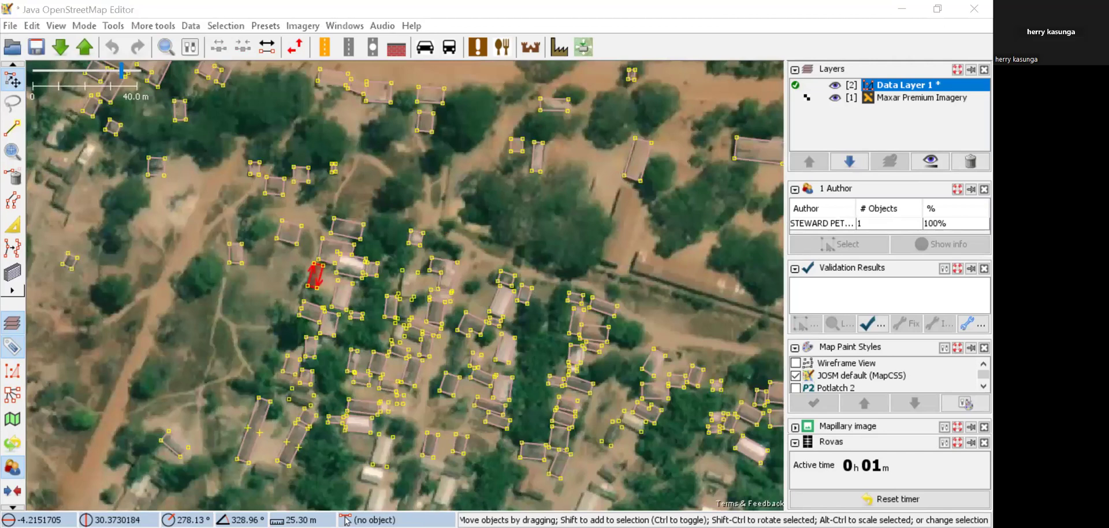
Switch to the browser and go through the Rovas work report and the number of OSMCha changeset 128359372.
key(alt+Tab)
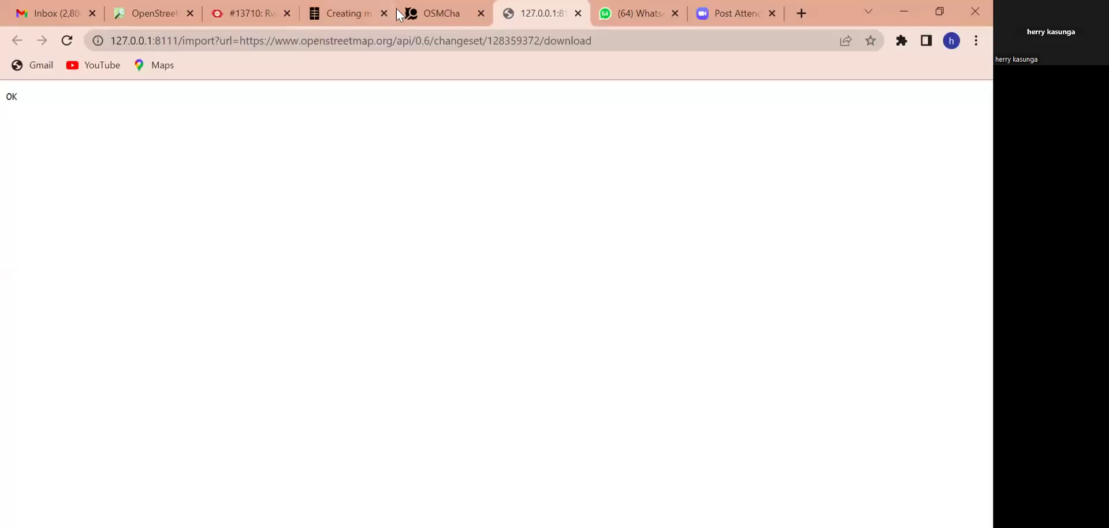
click(362, 9)
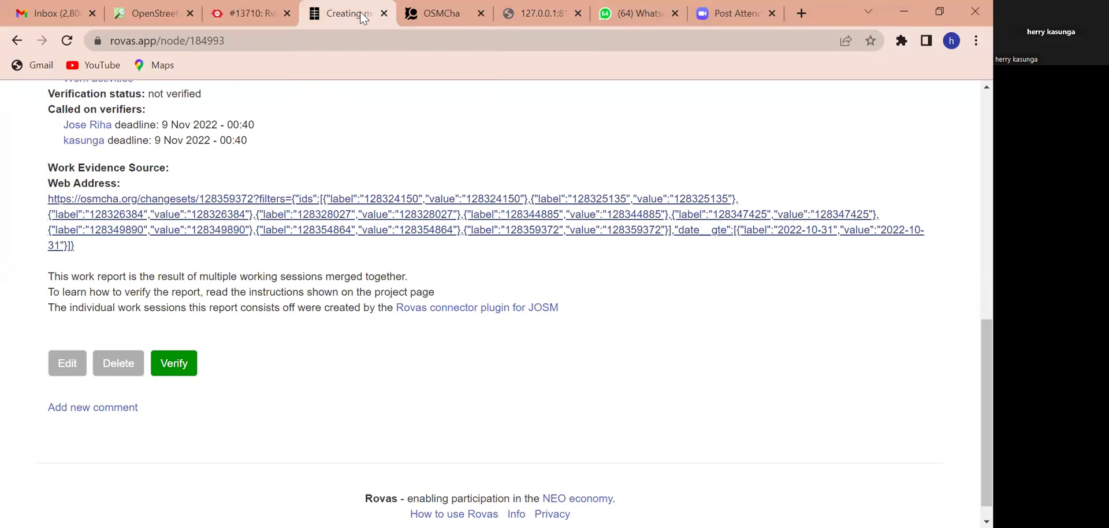
click(448, 13)
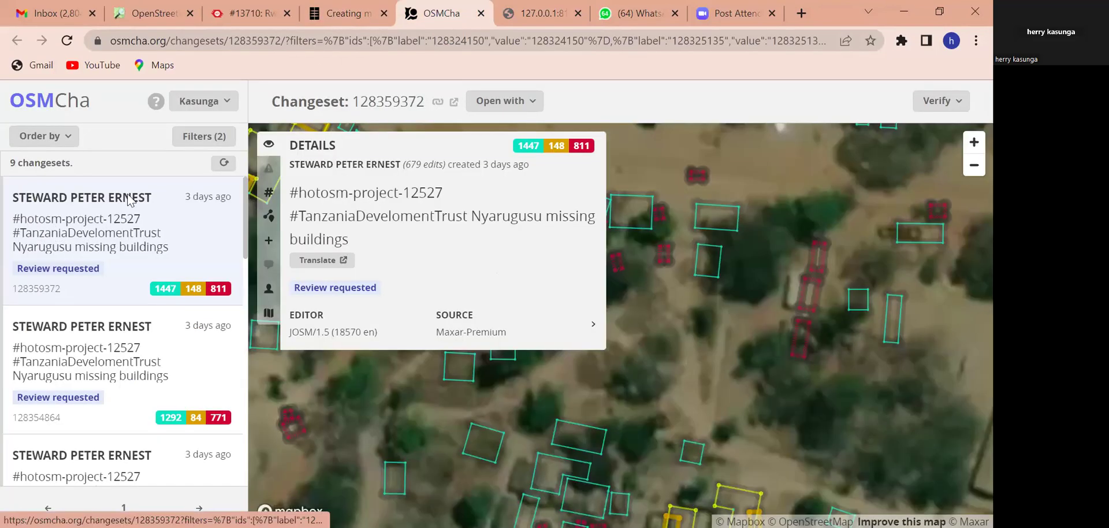
drag(356, 101, 442, 107)
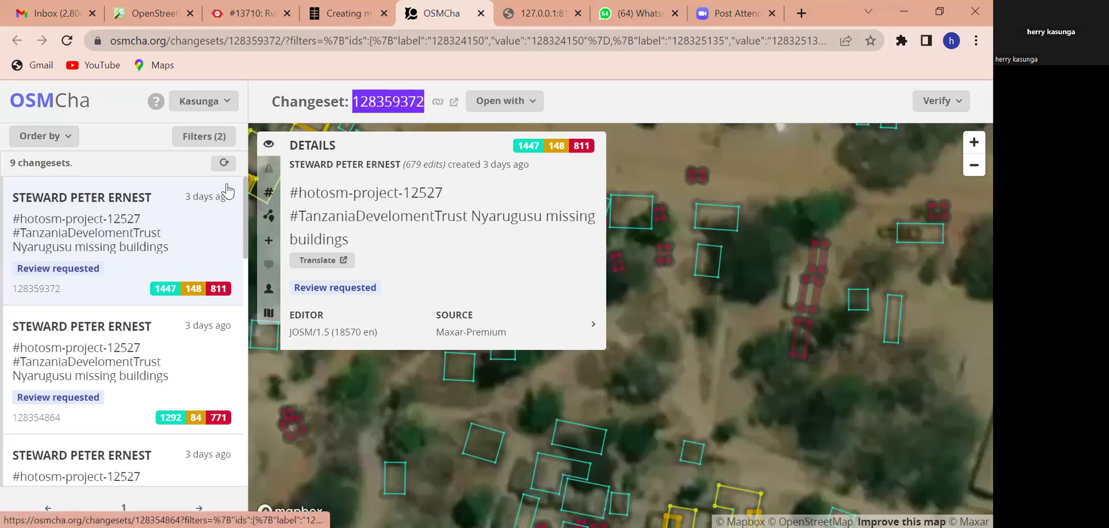
Open the verification form for the Rovas work report and review its report information, verdict options and note field.
click(355, 13)
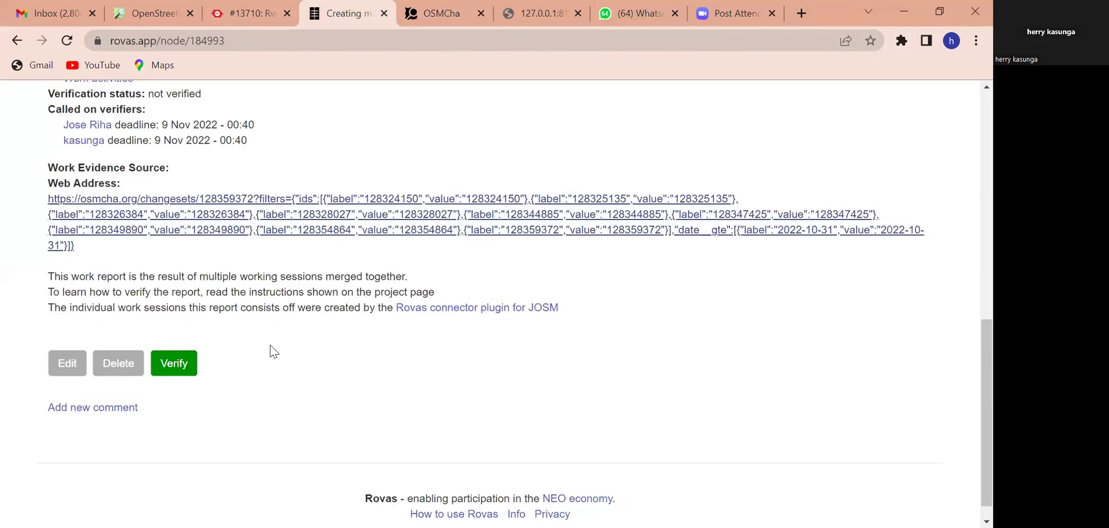
scroll(190, 358, down, 1)
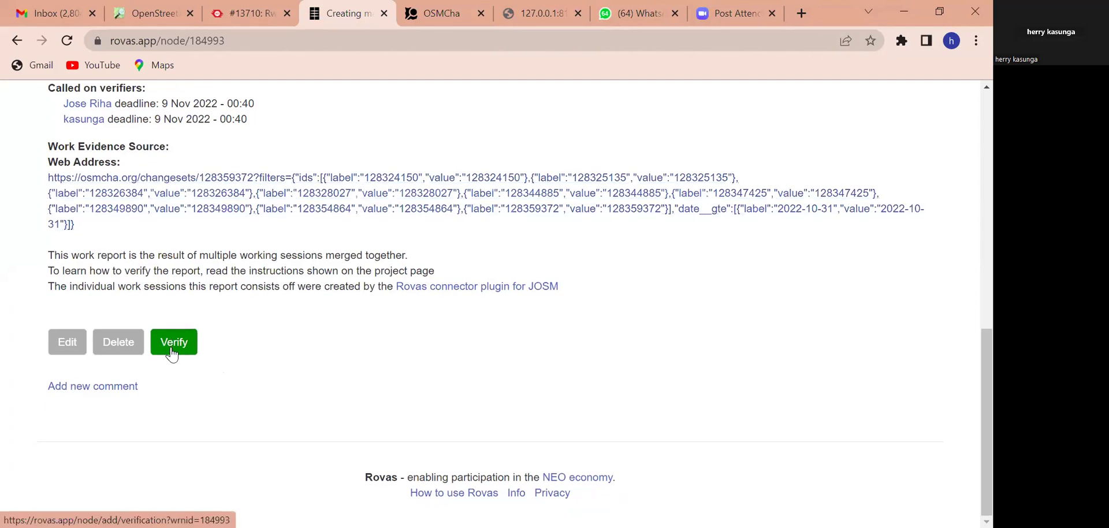
click(172, 355)
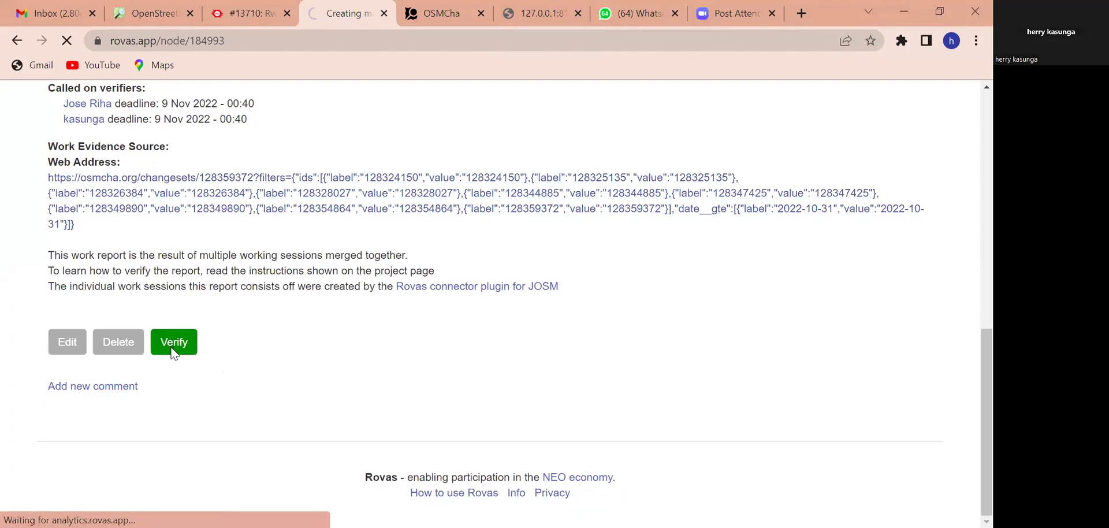
scroll(268, 282, down, 7)
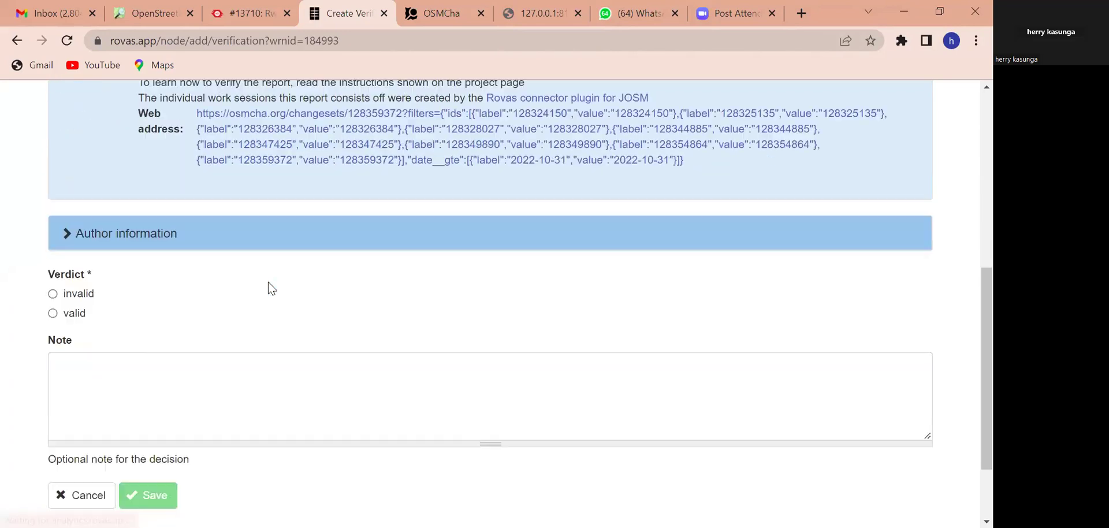
scroll(267, 282, up, 6)
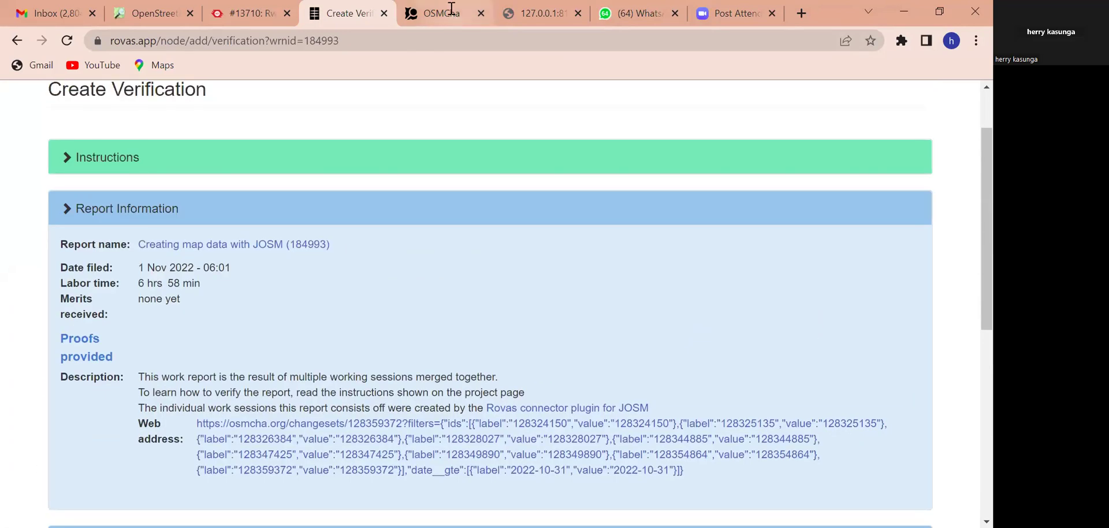
Open changeset 128354864 in OSMCha and examine its mapped buildings from the dense rows down to Collège de la Charite.
key(ctrl+Tab)
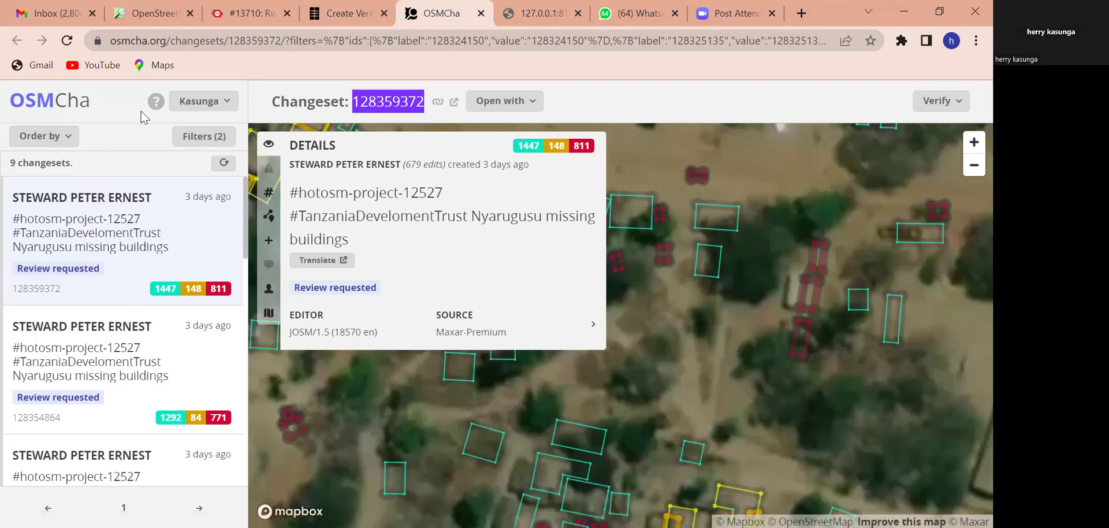
click(120, 378)
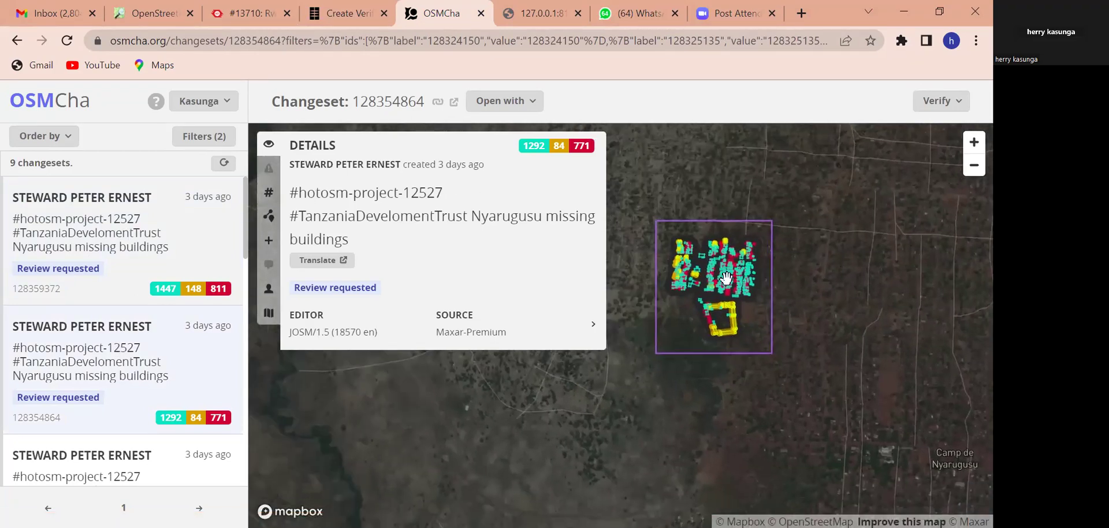
scroll(726, 279, up, 5)
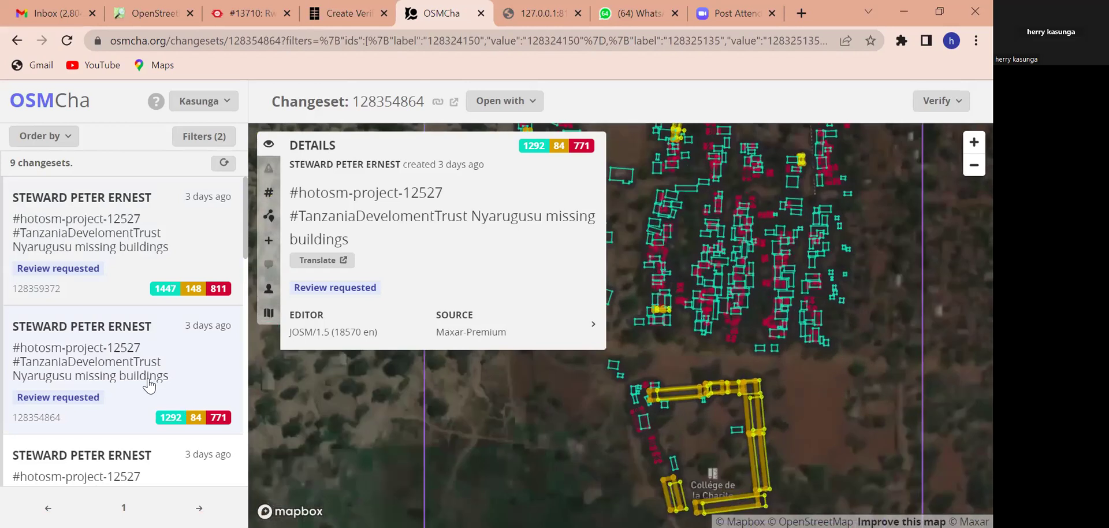
scroll(726, 255, up, 2)
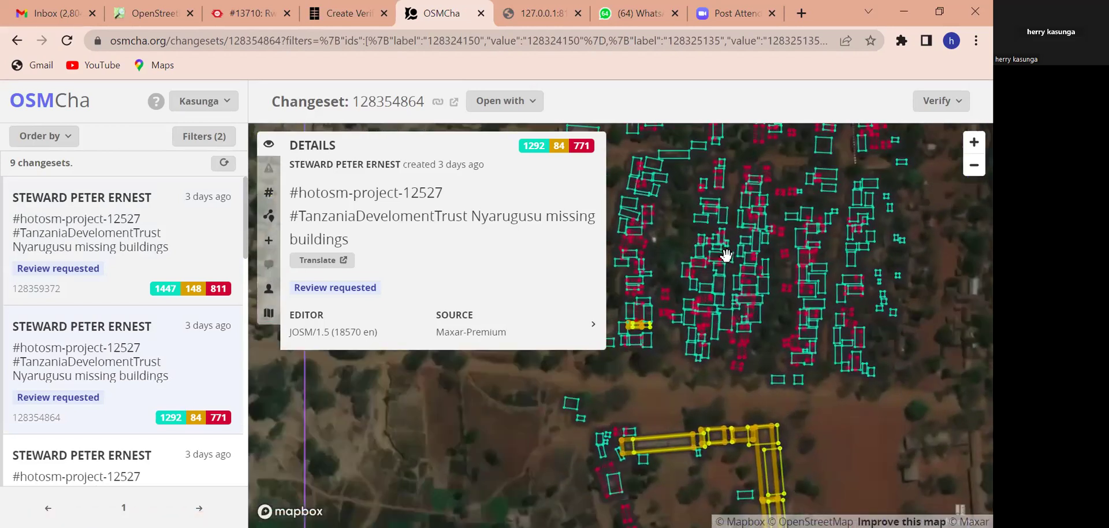
scroll(726, 255, up, 3)
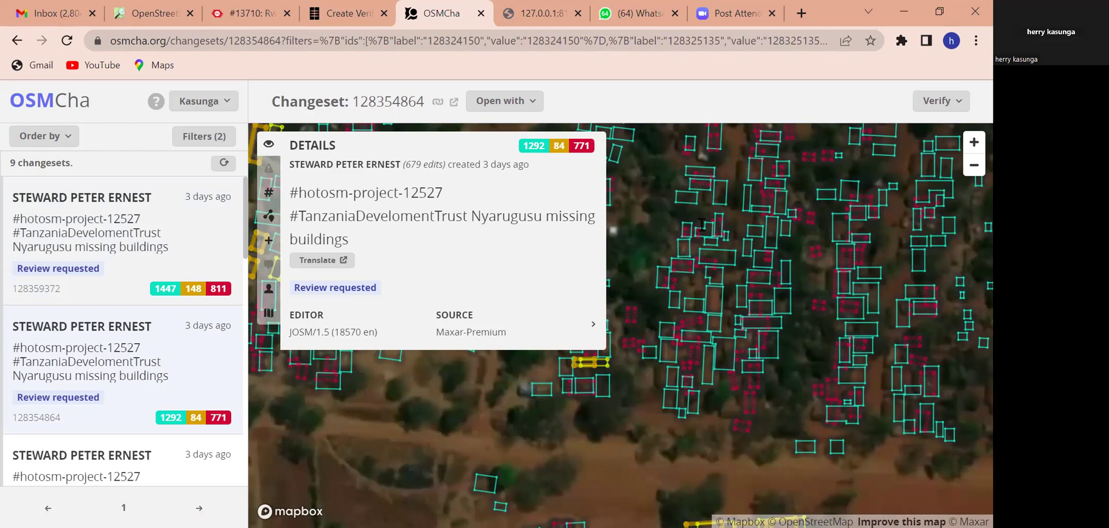
scroll(702, 225, down, 4)
drag(692, 402, 756, 228)
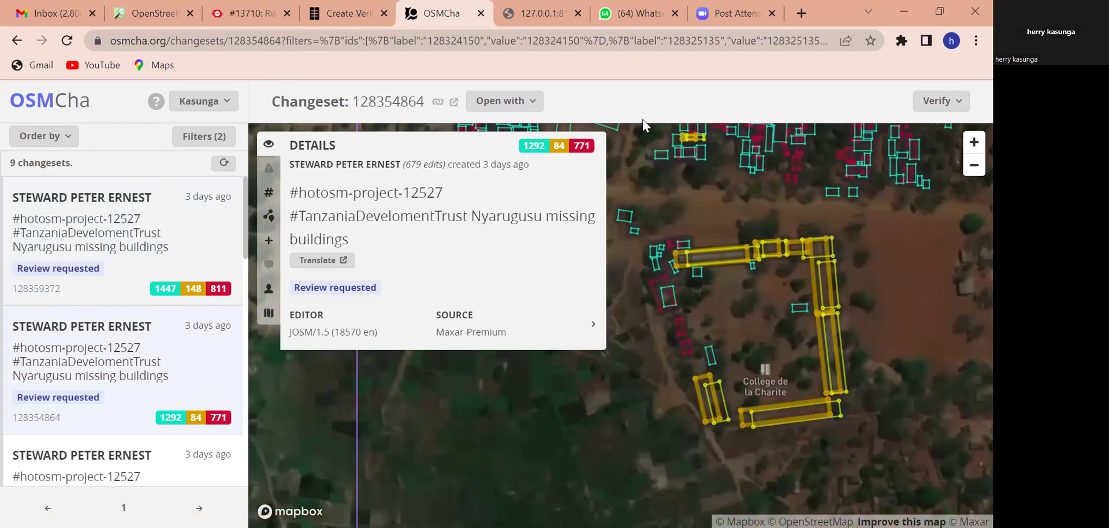
Load changeset 128354864 into JOSM and find the small bright-roofed building that touches the large square building.
click(511, 107)
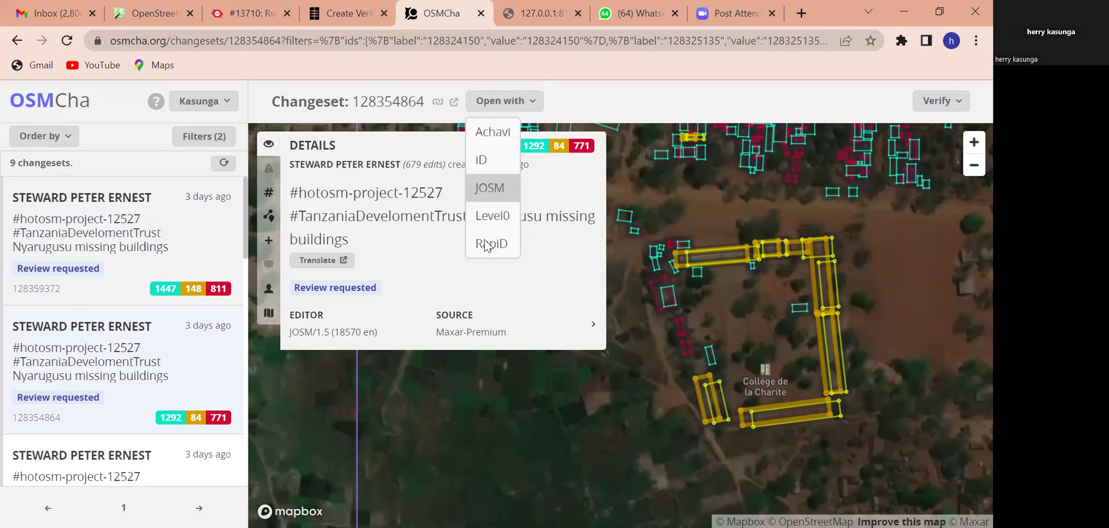
click(489, 188)
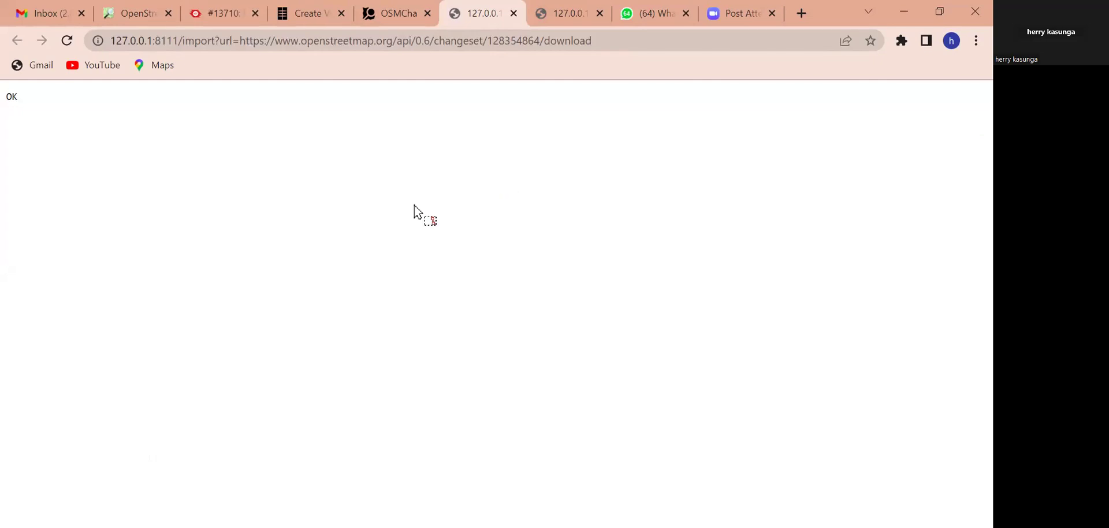
scroll(446, 202, up, 5)
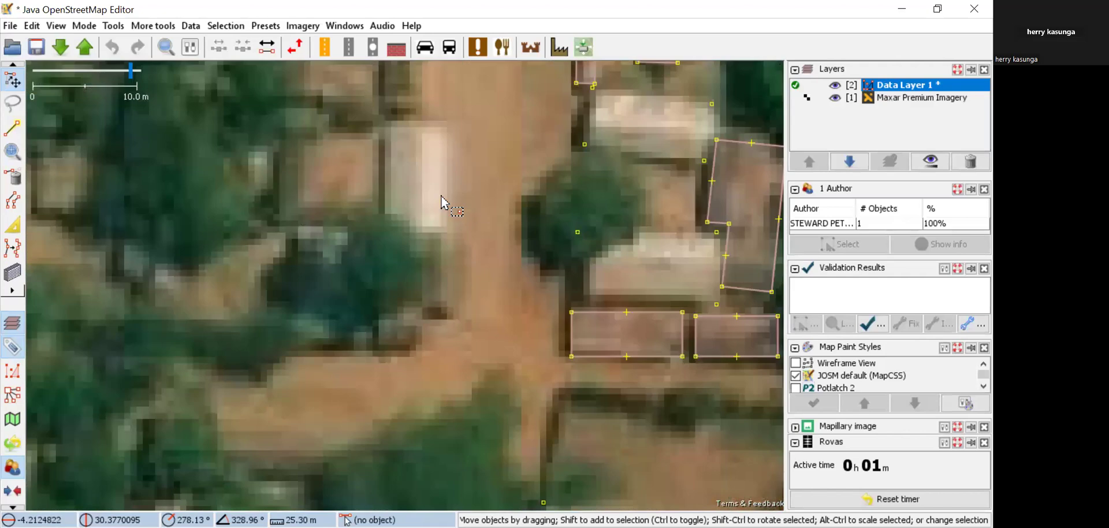
scroll(445, 203, down, 3)
drag(654, 195, 536, 189)
scroll(470, 216, up, 8)
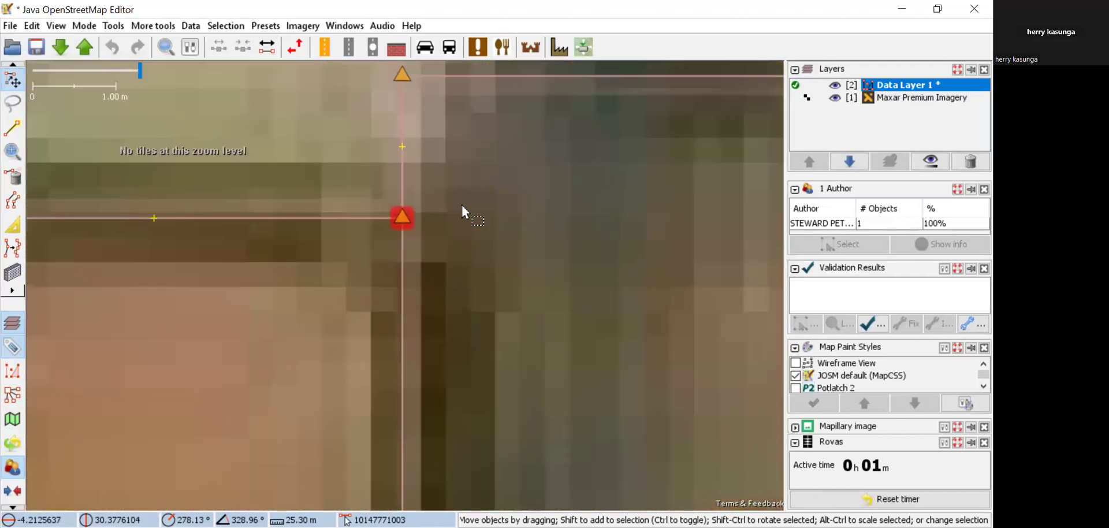
Select the small bright-roofed building, the adjoining square building and their shared corner node to check how they are connected.
scroll(462, 209, down, 2)
click(398, 209)
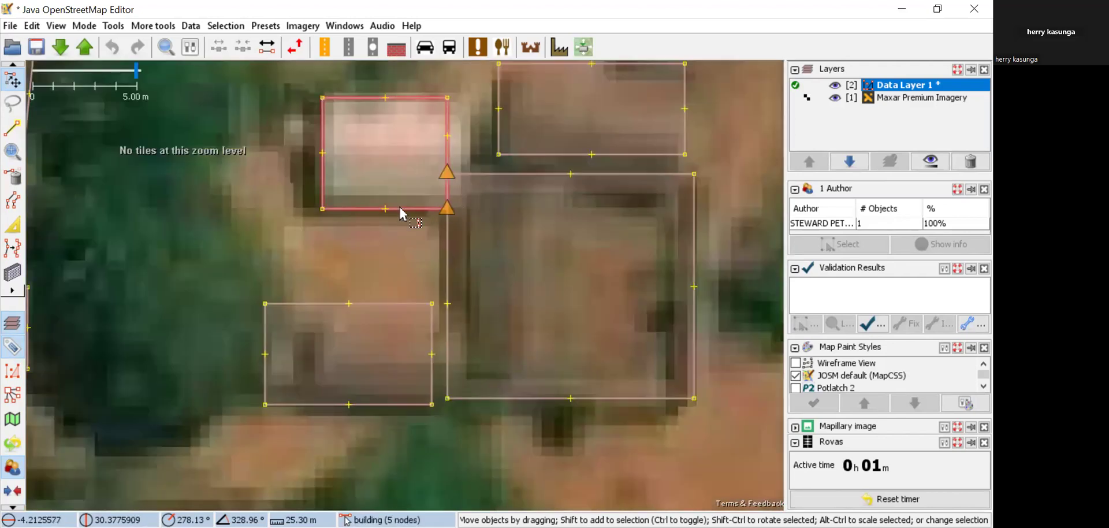
click(446, 207)
click(448, 244)
click(448, 213)
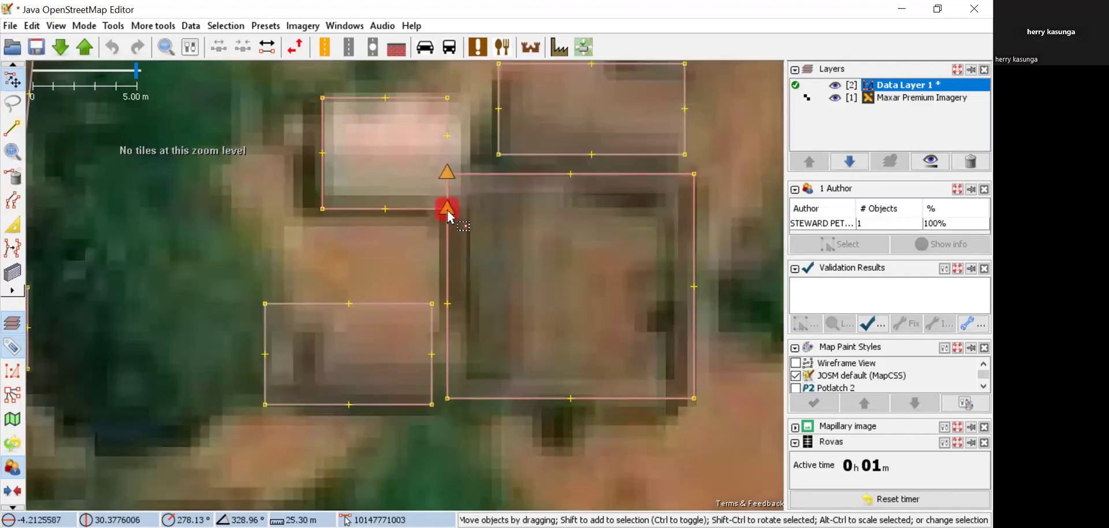
click(447, 239)
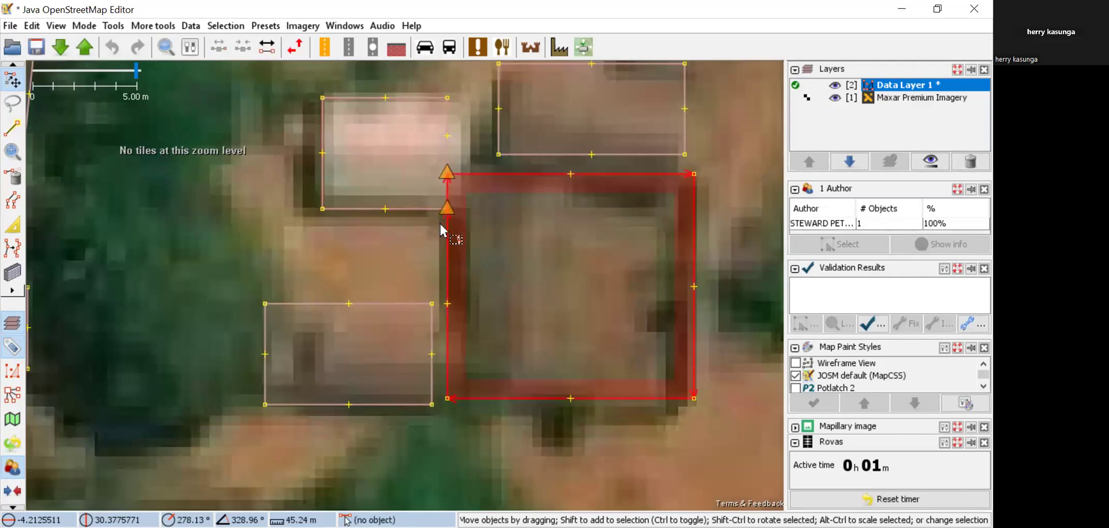
Try to unglue the small bright-roofed building from the square building at their shared nodes, then dismiss the confirmation.
scroll(452, 208, up, 4)
click(453, 234)
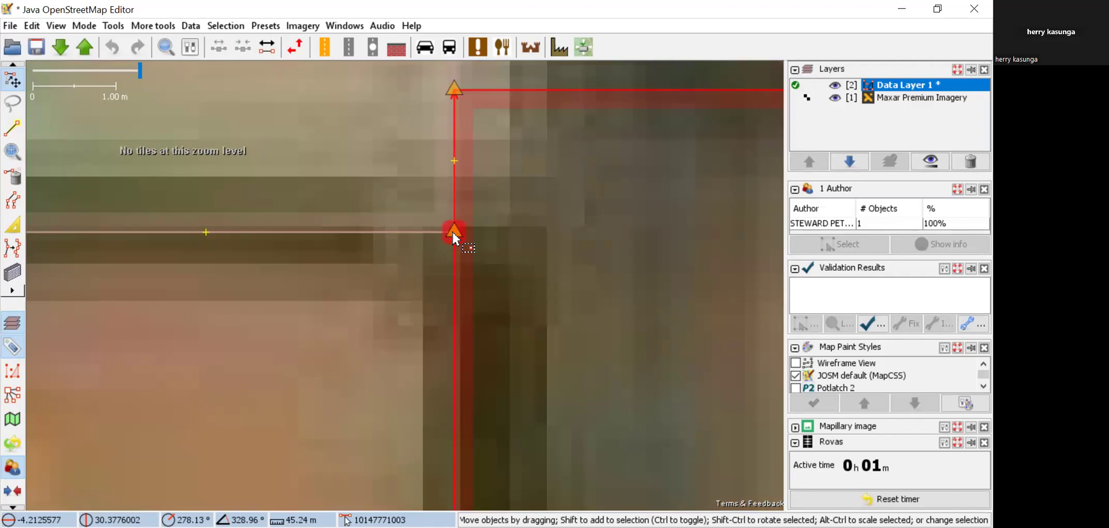
click(456, 238)
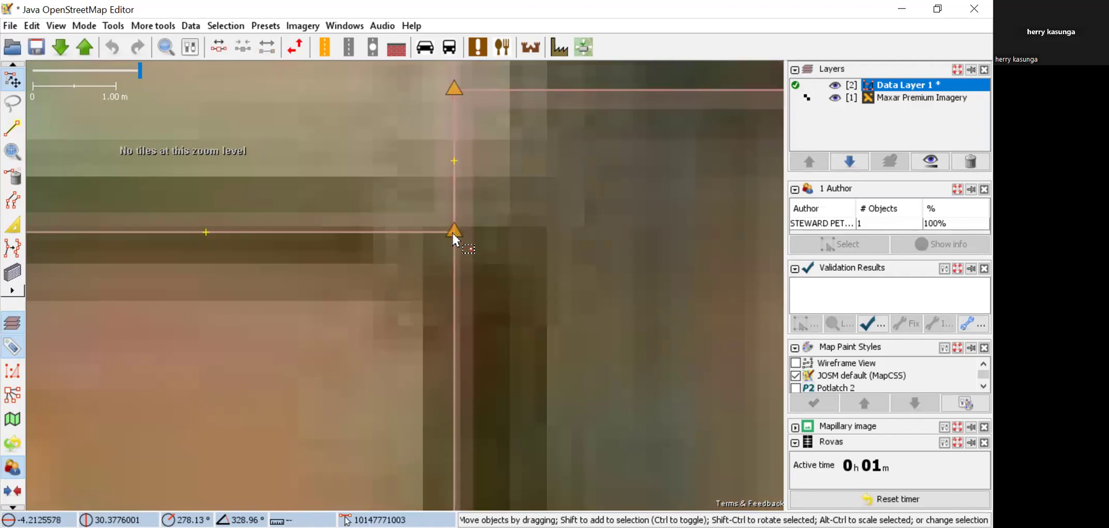
click(439, 235)
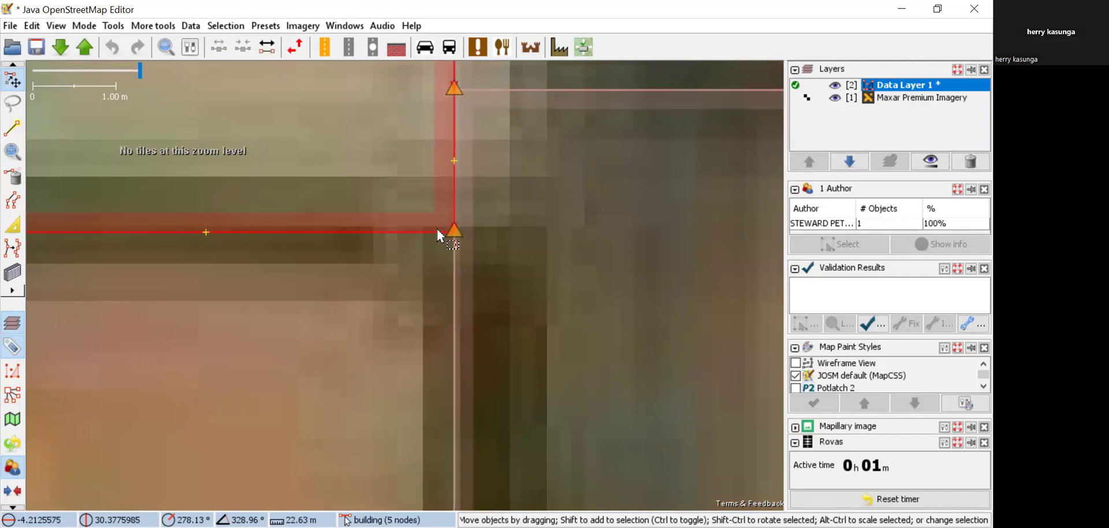
key(g)
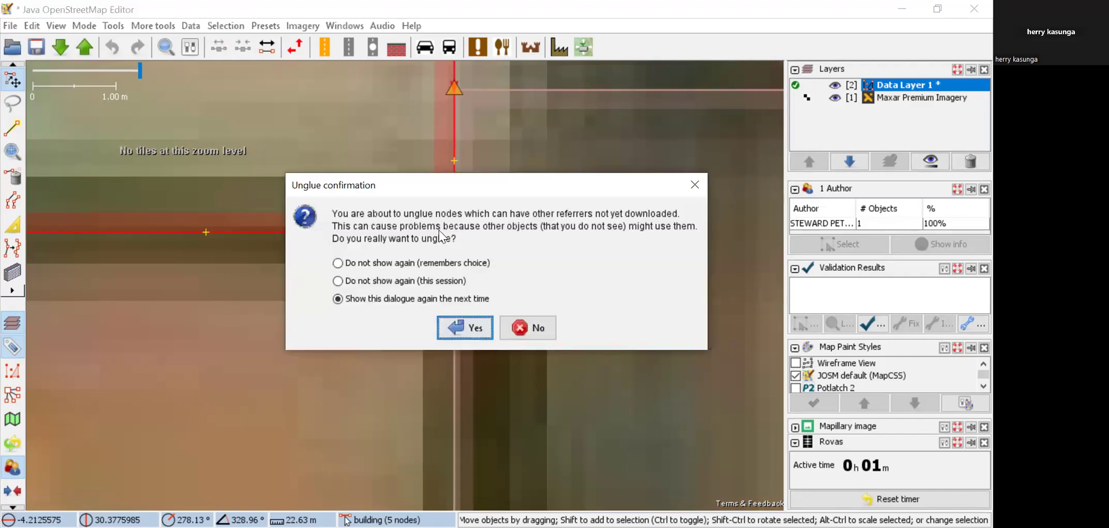
click(697, 185)
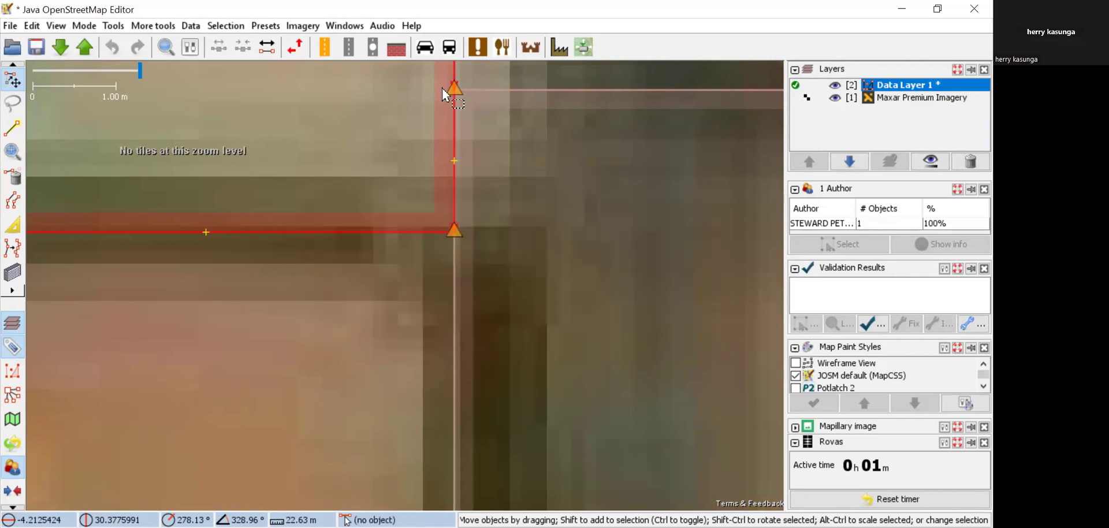
Try to unglue the shared node at the square building's northwest corner, then dismiss the confirmation.
click(452, 93)
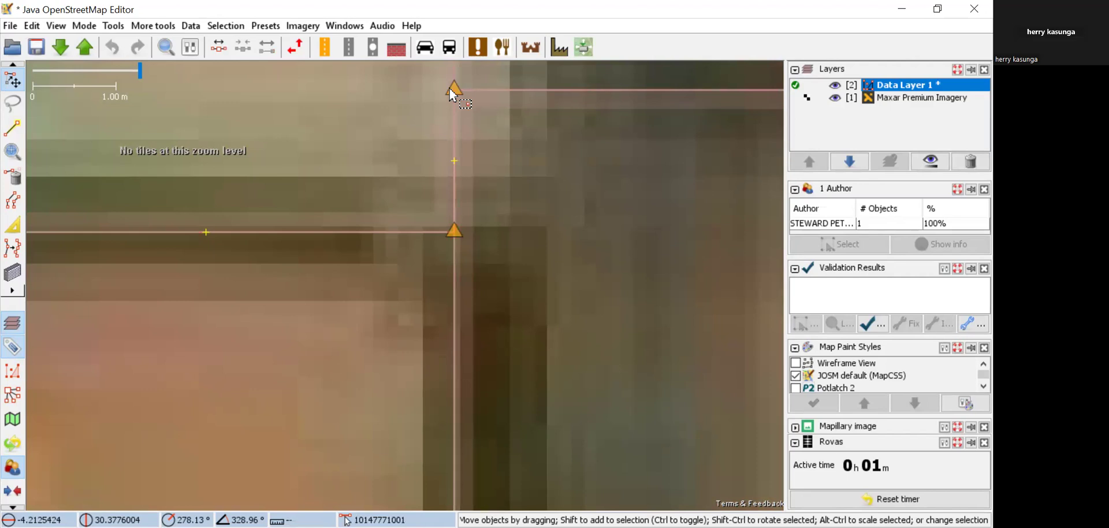
key(g)
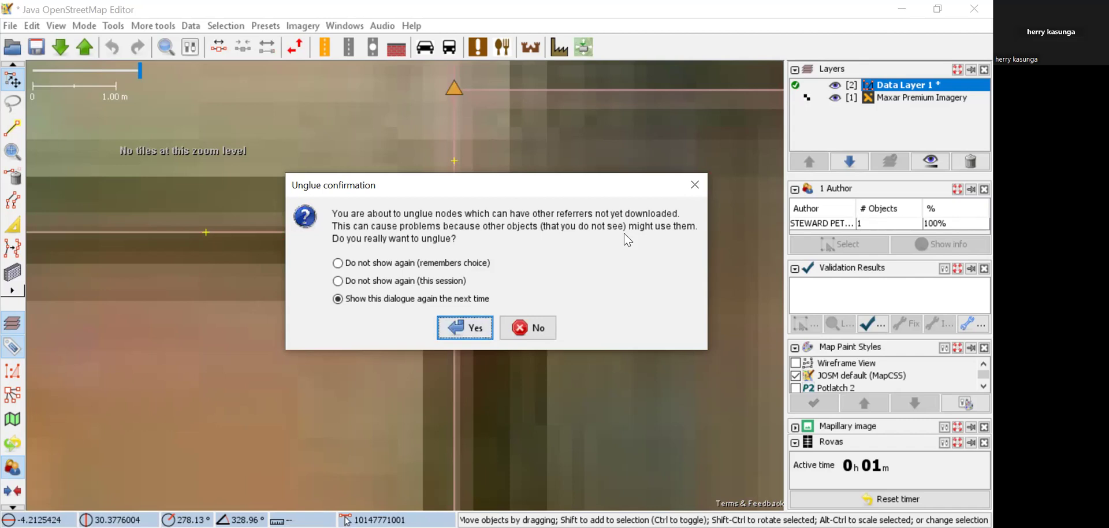
click(695, 185)
Select the slanted building and the building directly north of it that share a corner node, and try to unglue them.
scroll(586, 242, down, 5)
scroll(586, 242, down, 2)
drag(470, 189, 459, 266)
scroll(462, 271, up, 8)
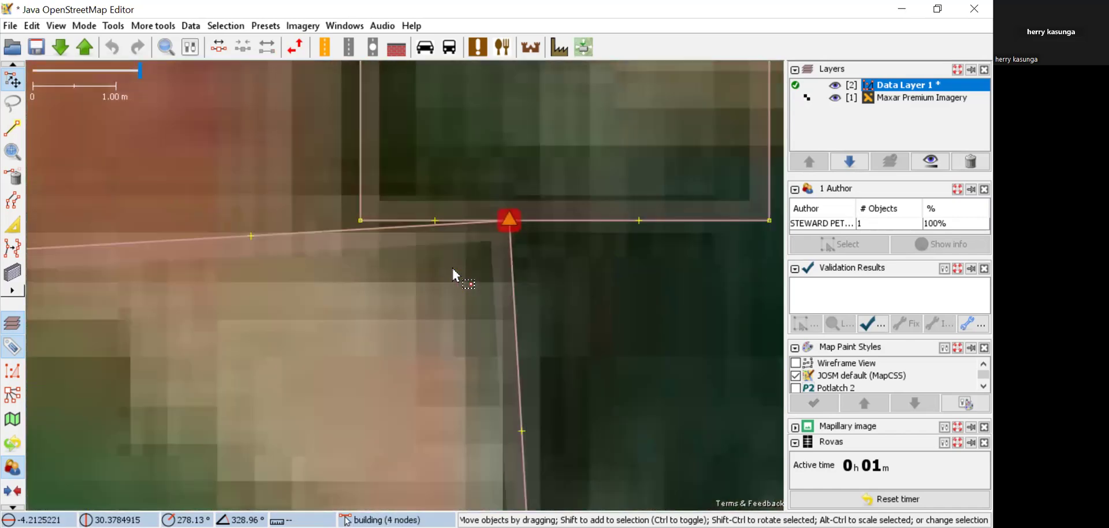
click(518, 176)
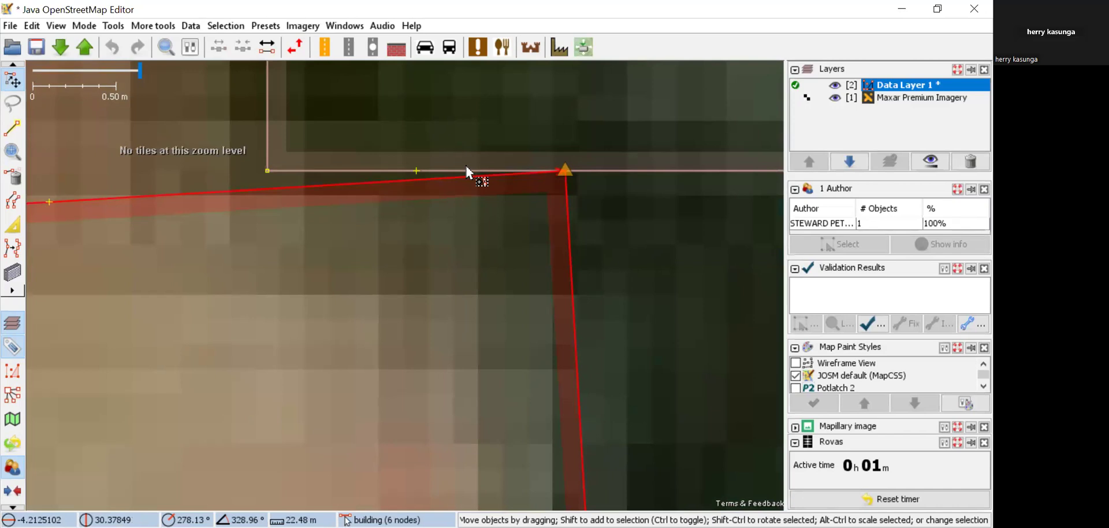
shift+click(358, 171)
key(g)
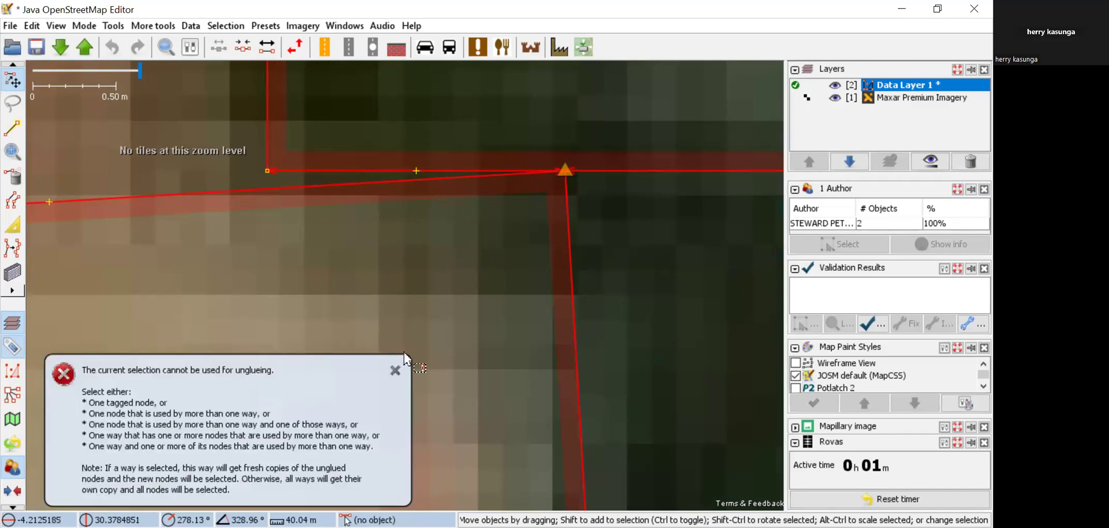
Inspect the shared corner node of the slanted building and its northern neighbour close up, selecting and then deselecting it.
drag(577, 203, 572, 176)
scroll(572, 175, up, 5)
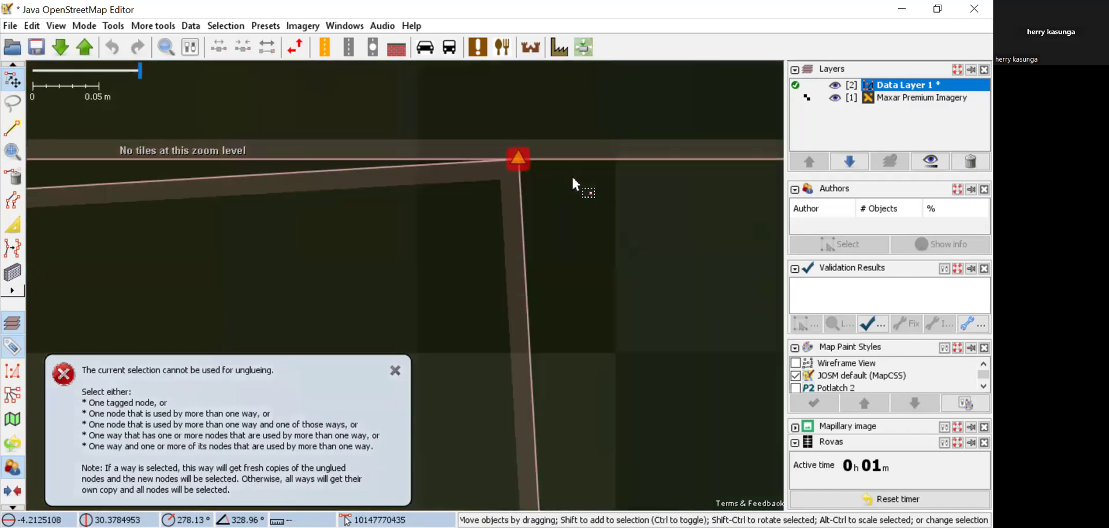
click(518, 164)
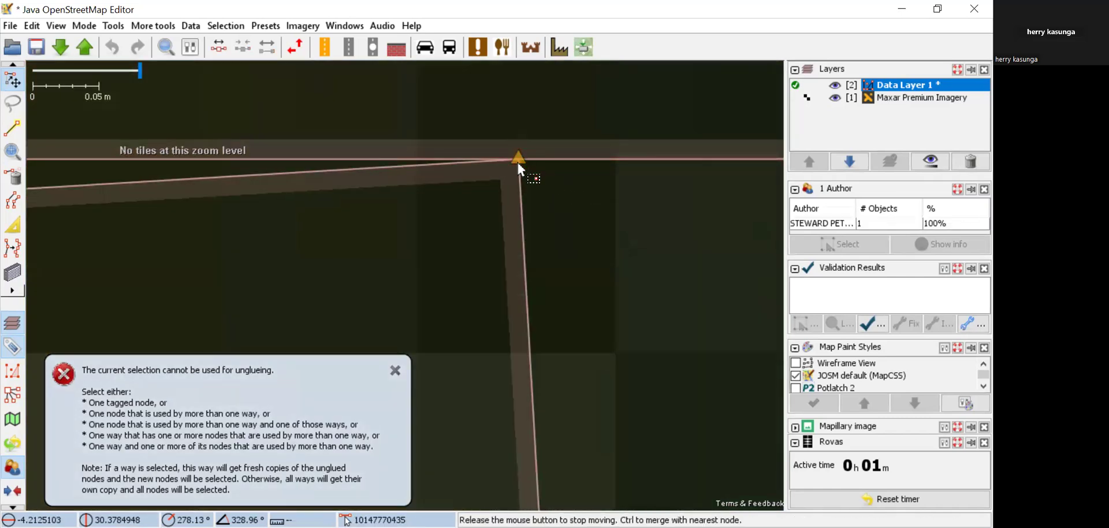
click(518, 160)
click(556, 217)
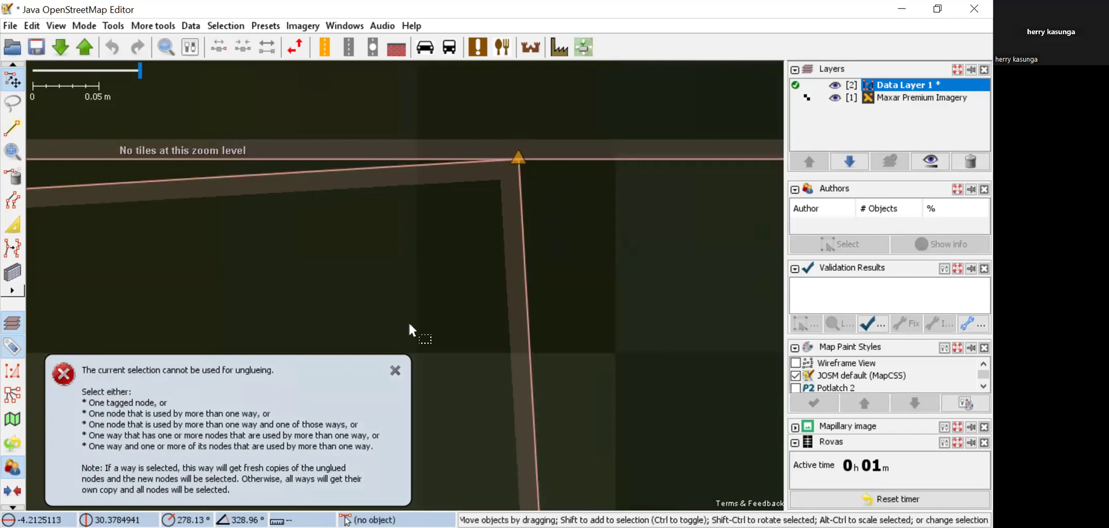
Unglue the corner node shared by the slanted building and its northern neighbour, suppressing the unglue confirmation for this session.
click(395, 370)
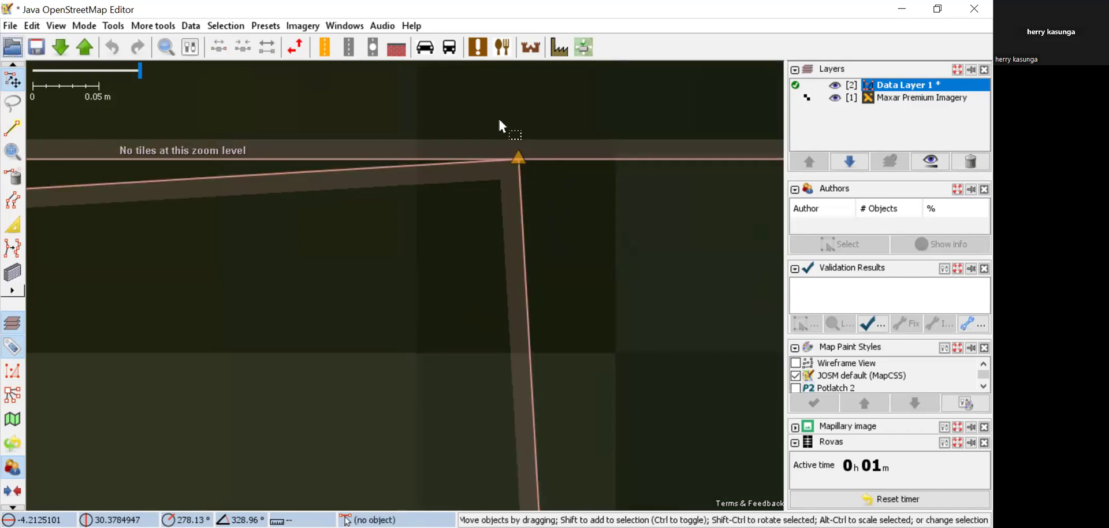
click(508, 158)
scroll(508, 158, down, 5)
scroll(511, 165, down, 1)
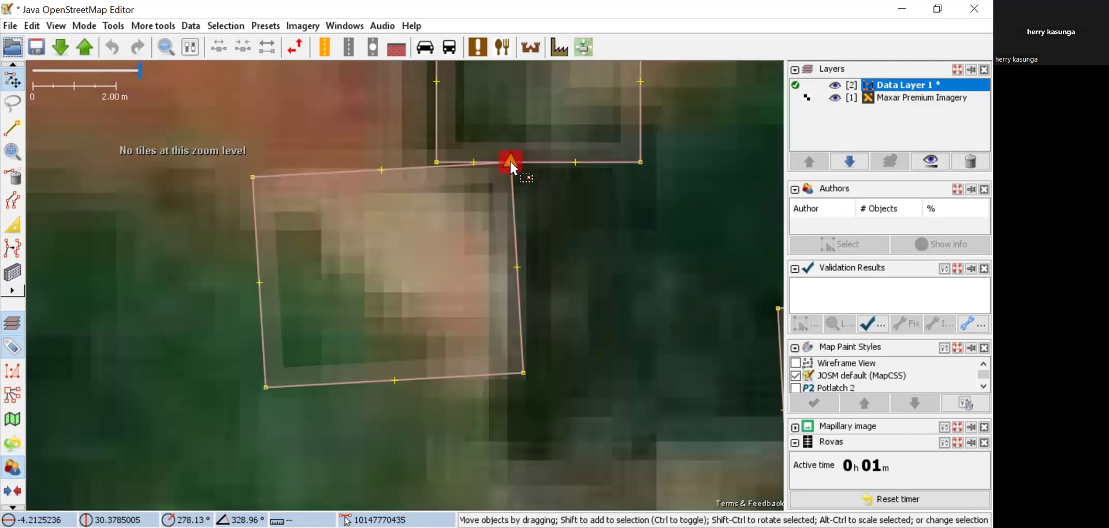
click(523, 163)
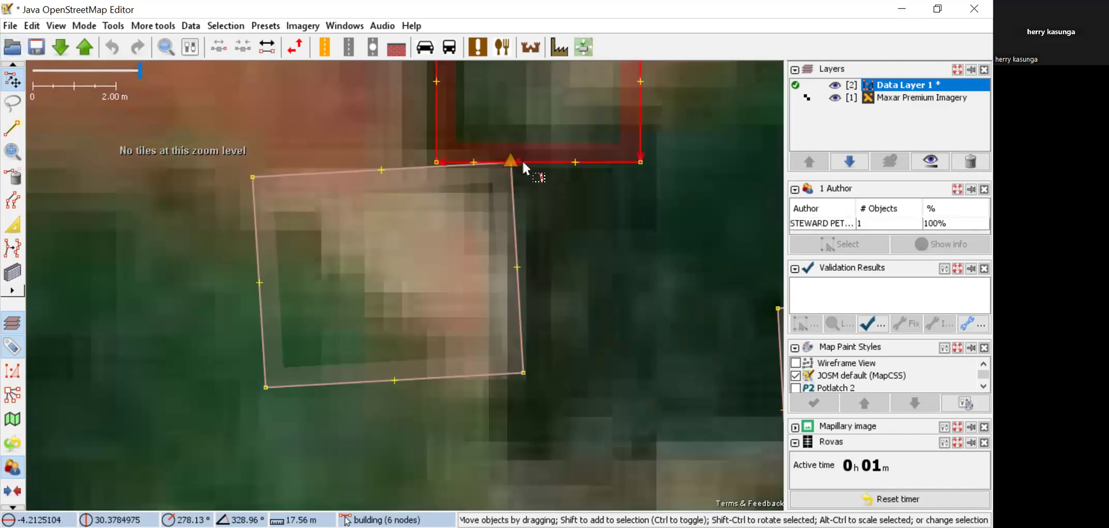
key(Escape)
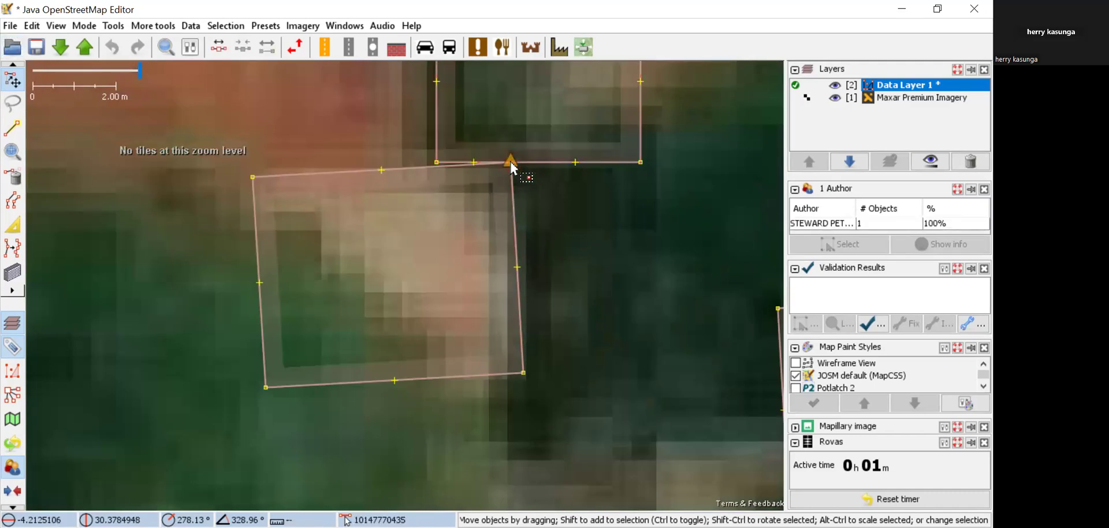
drag(511, 166, 511, 166)
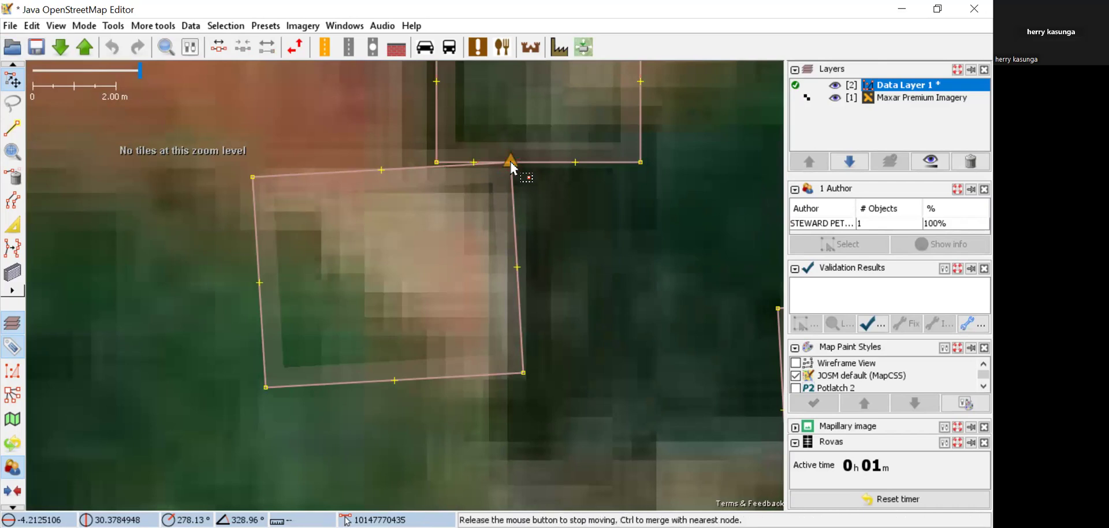
key(g)
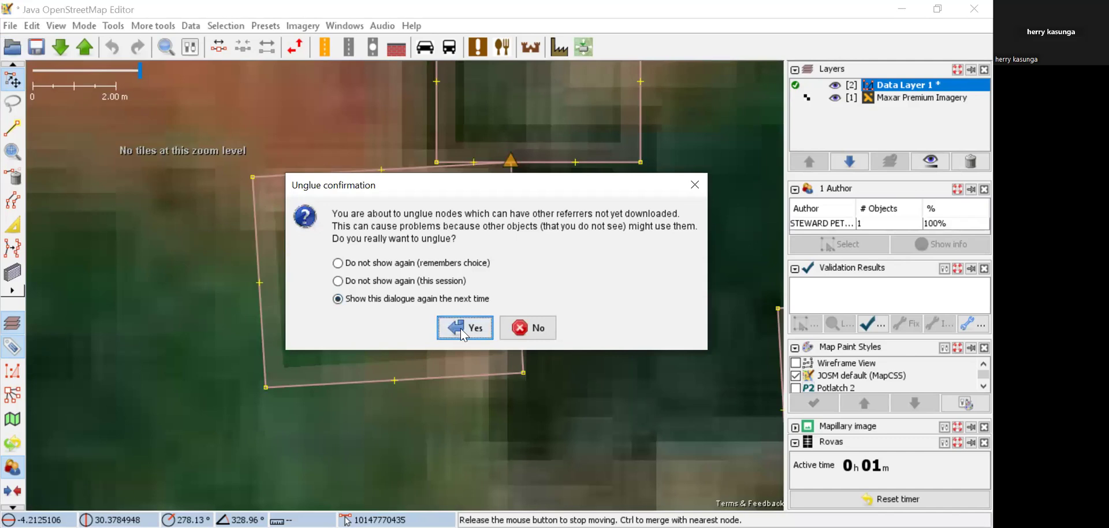
click(340, 281)
click(462, 328)
Examine the slanted building's separated corner node close up and try to unglue it once more.
mouse_move(511, 173)
mouse_down()
mouse_move(510, 223)
mouse_move(504, 180)
mouse_up()
scroll(511, 213, down, 4)
scroll(510, 214, up, 4)
scroll(508, 179, up, 3)
key(g)
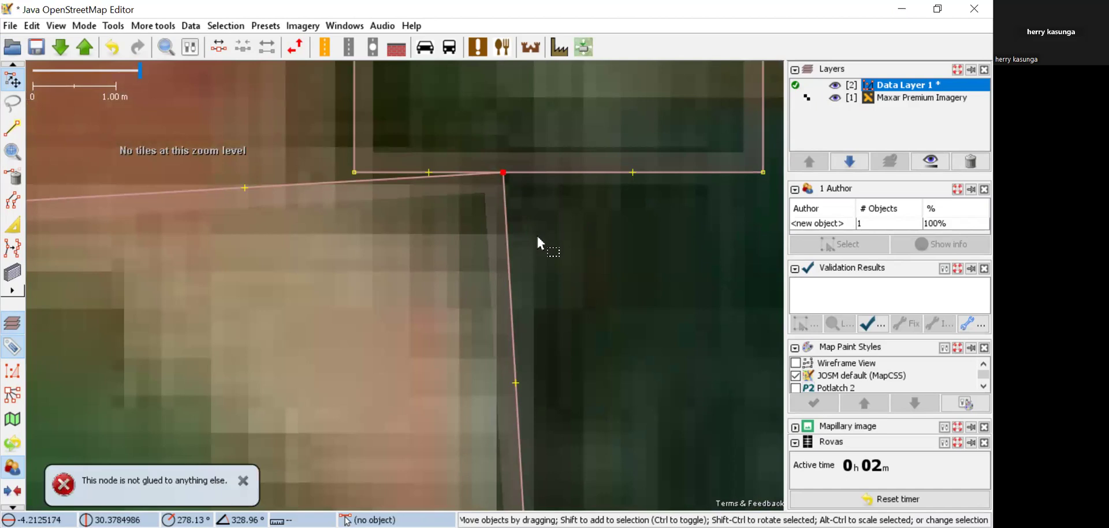
Unglue the small bright-roofed building from the square building at their two shared nodes, and select its outline to check it.
scroll(537, 241, down, 4)
drag(301, 209, 709, 210)
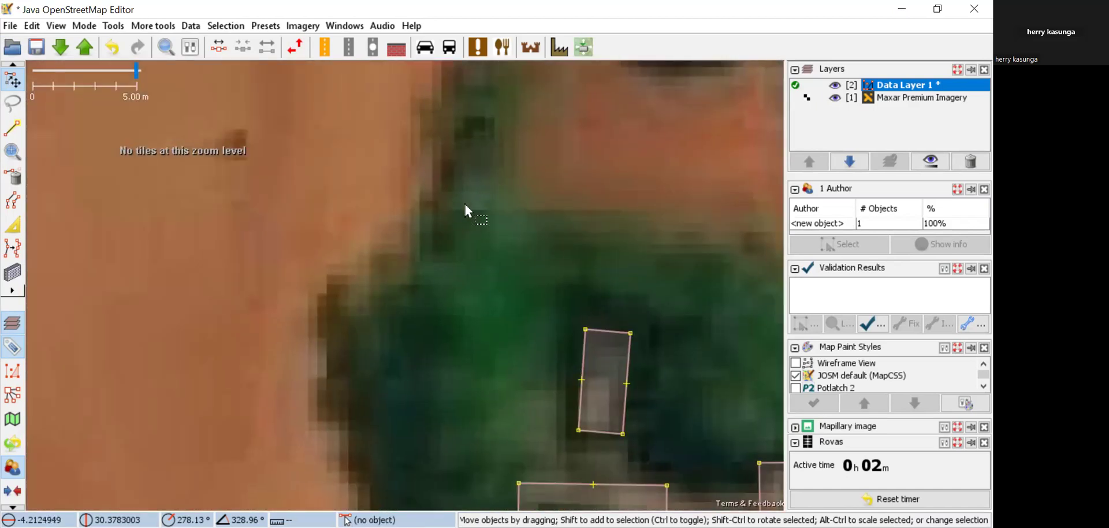
scroll(462, 203, down, 6)
scroll(260, 222, up, 8)
click(339, 116)
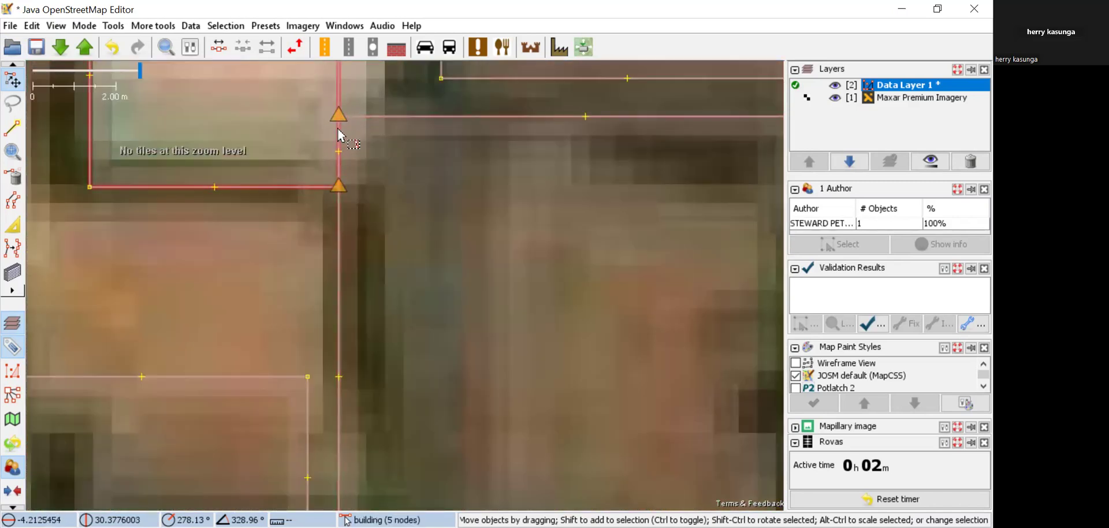
click(340, 142)
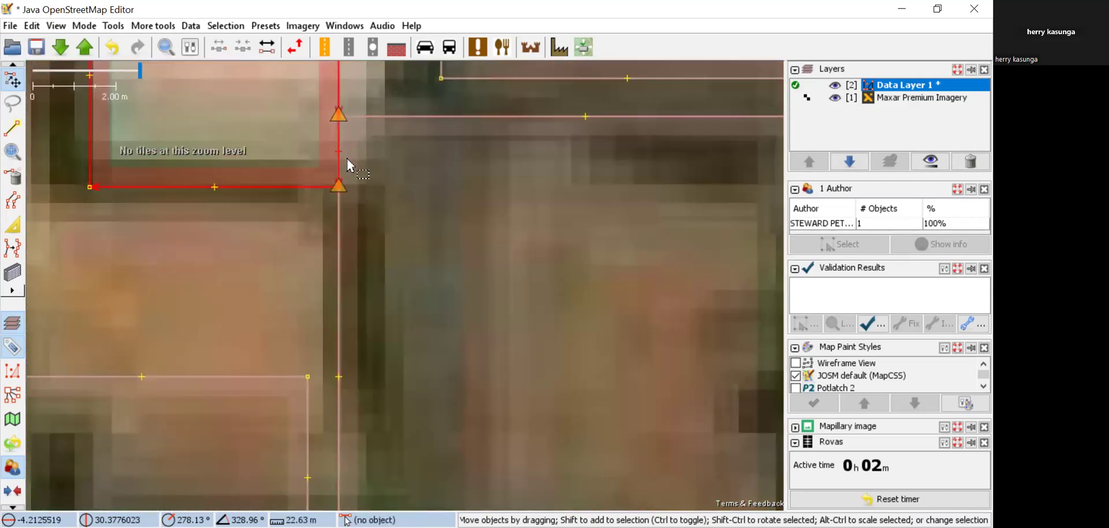
key(g)
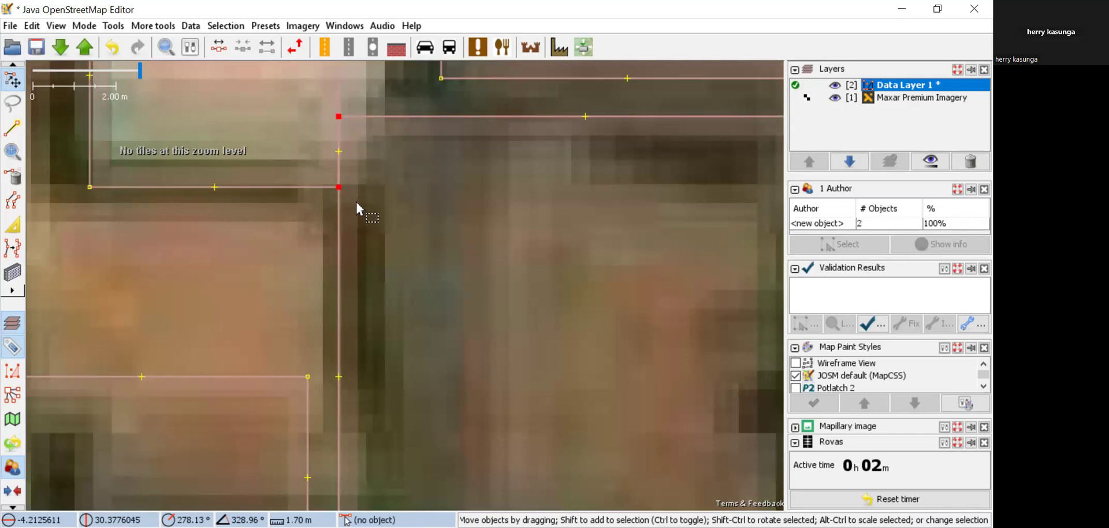
scroll(336, 127, up, 2)
scroll(337, 126, down, 4)
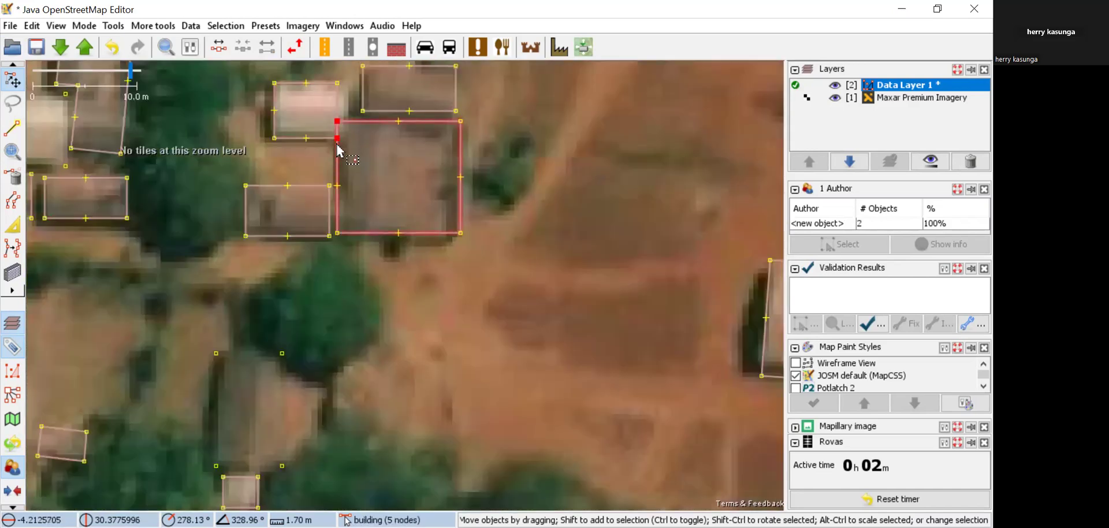
click(340, 109)
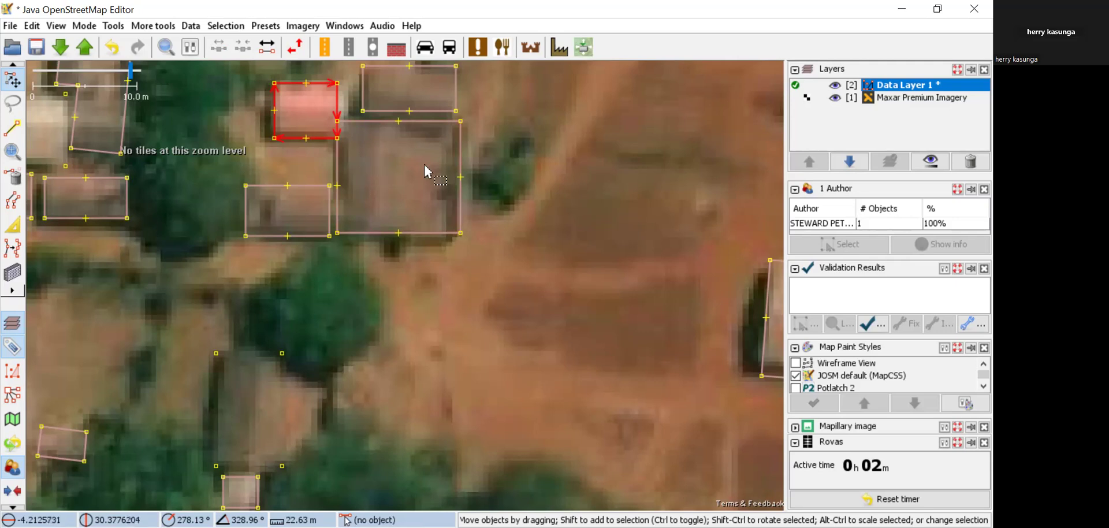
Unglue the long narrow building just north of the main road from the small building sharing two nodes at its southeast corner.
scroll(508, 224, down, 1)
scroll(505, 232, down, 3)
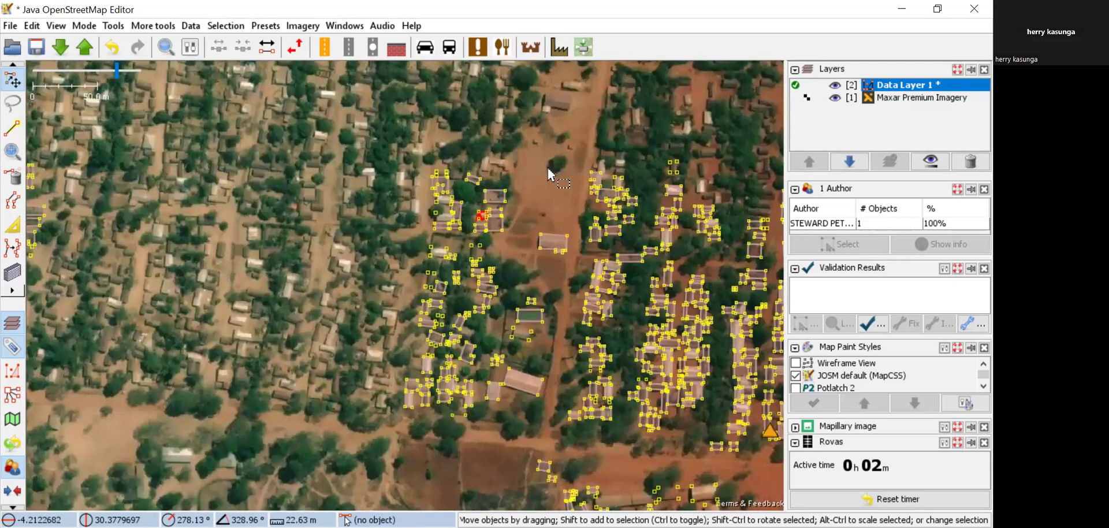
key(ctrl+Right)
key(ctrl+Right)
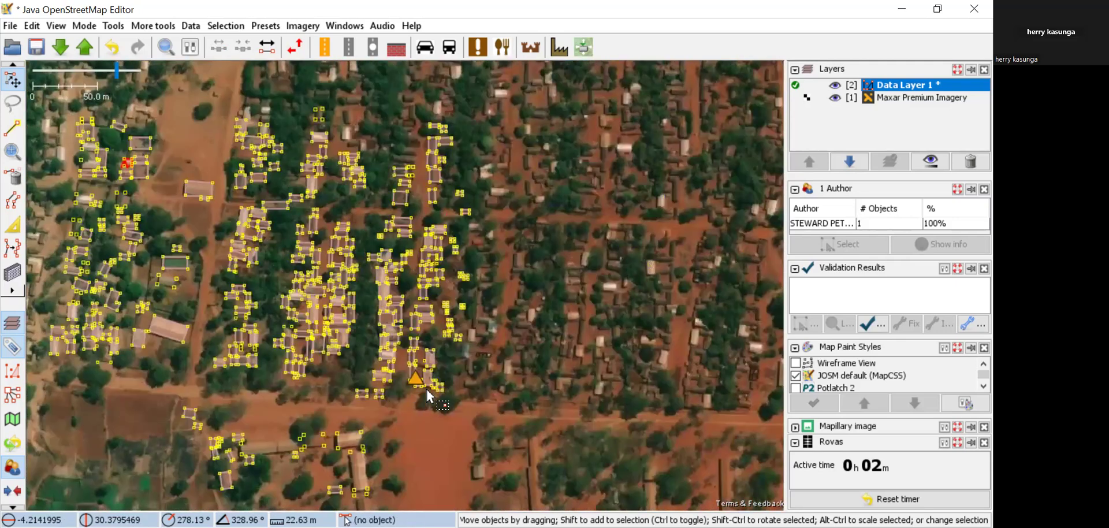
scroll(440, 250, up, 15)
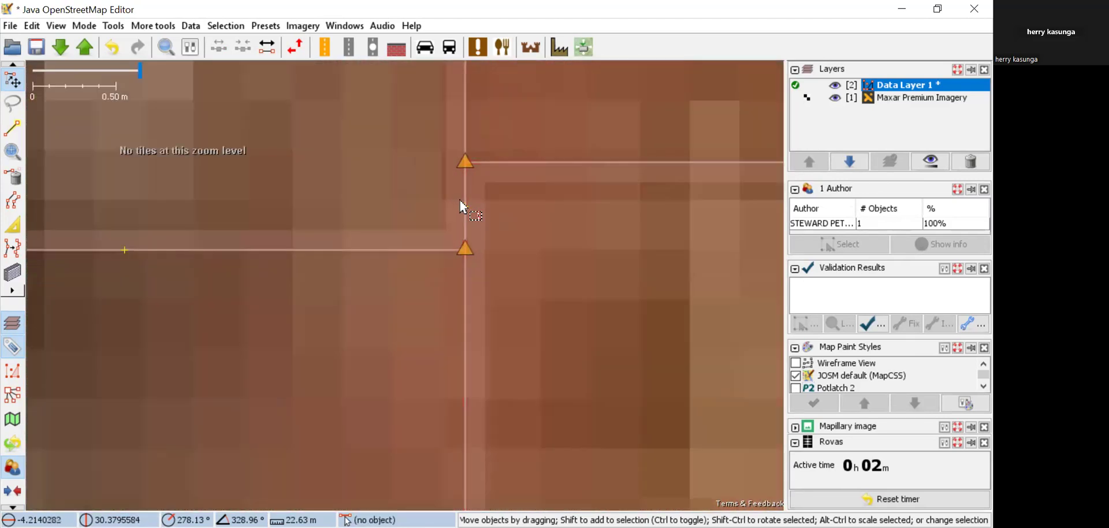
click(463, 143)
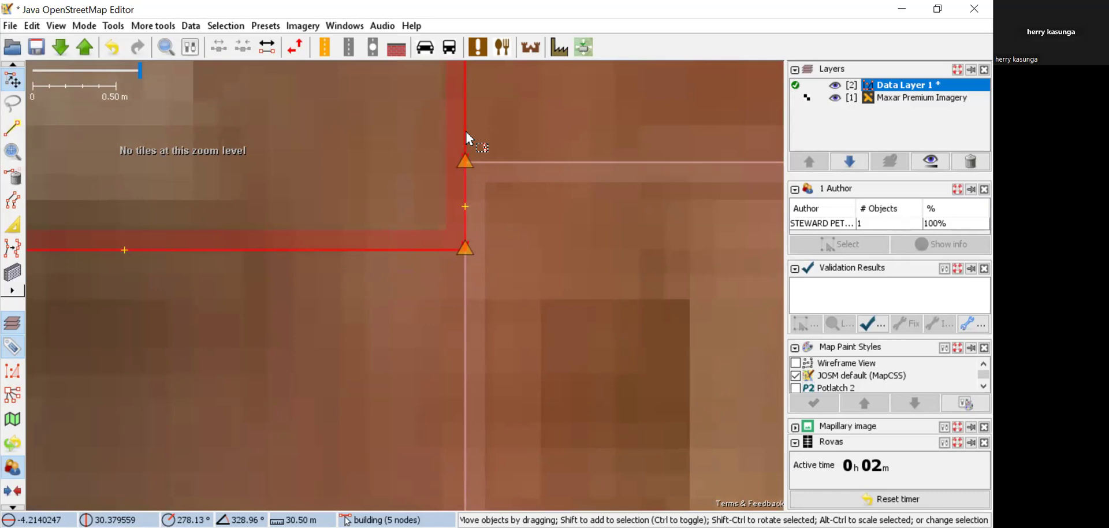
key(ctrl+z)
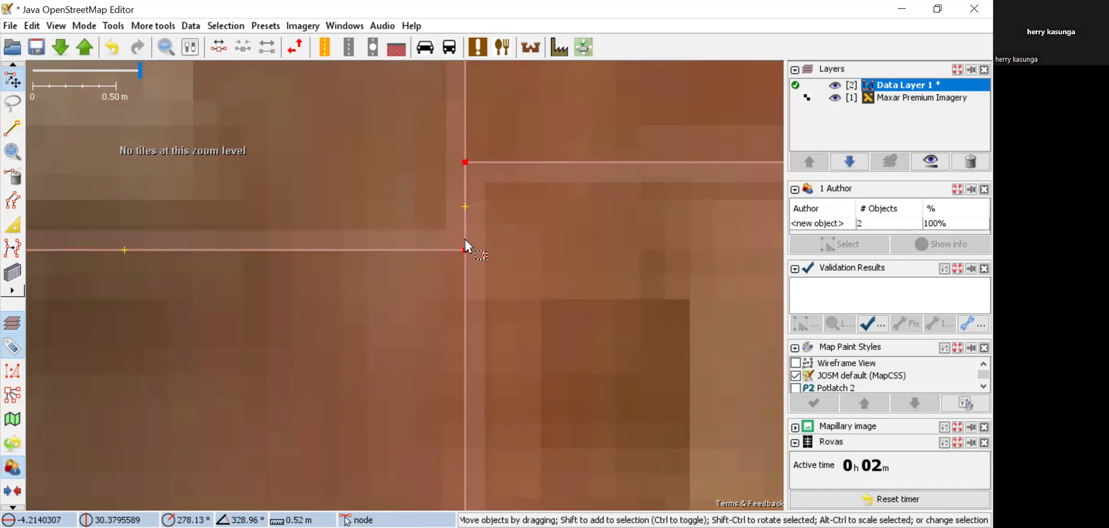
Examine the dense building rows in the eastern block for outline quality and remaining shared nodes.
scroll(466, 246, down, 10)
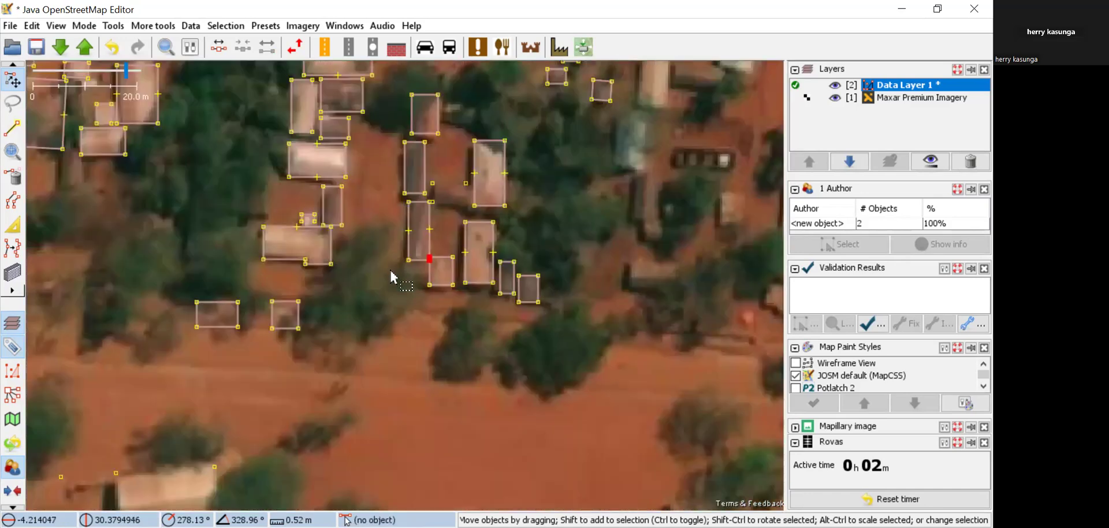
scroll(391, 277, down, 3)
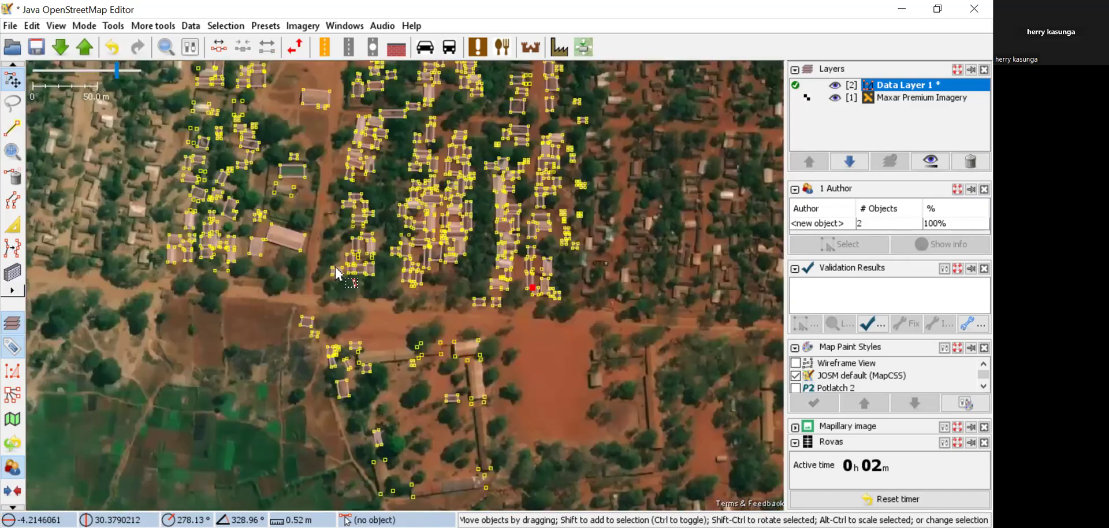
drag(133, 172, 305, 378)
drag(495, 186, 324, 179)
drag(480, 315, 493, 236)
scroll(504, 283, up, 5)
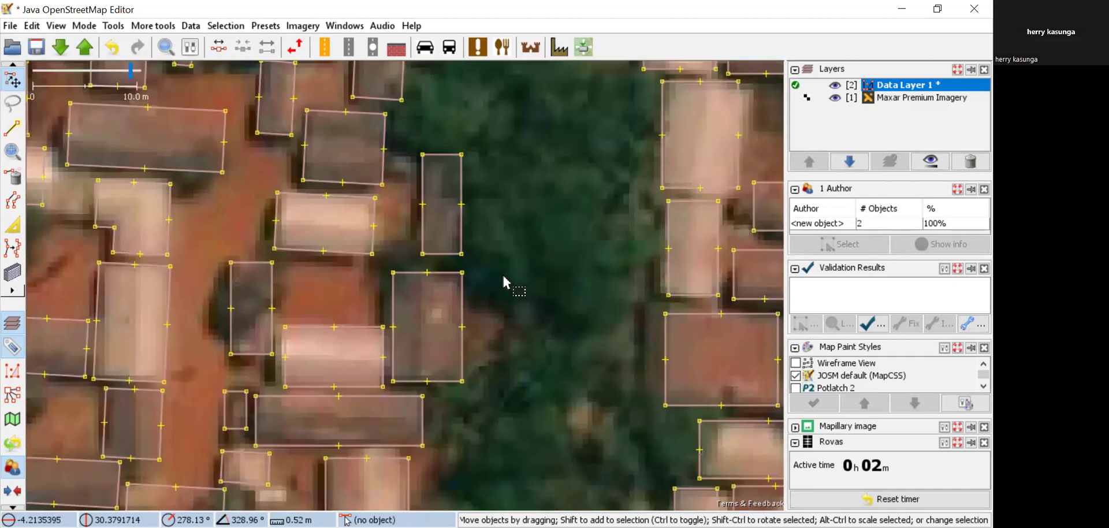
scroll(504, 283, down, 2)
scroll(483, 372, down, 2)
drag(411, 335, 356, 231)
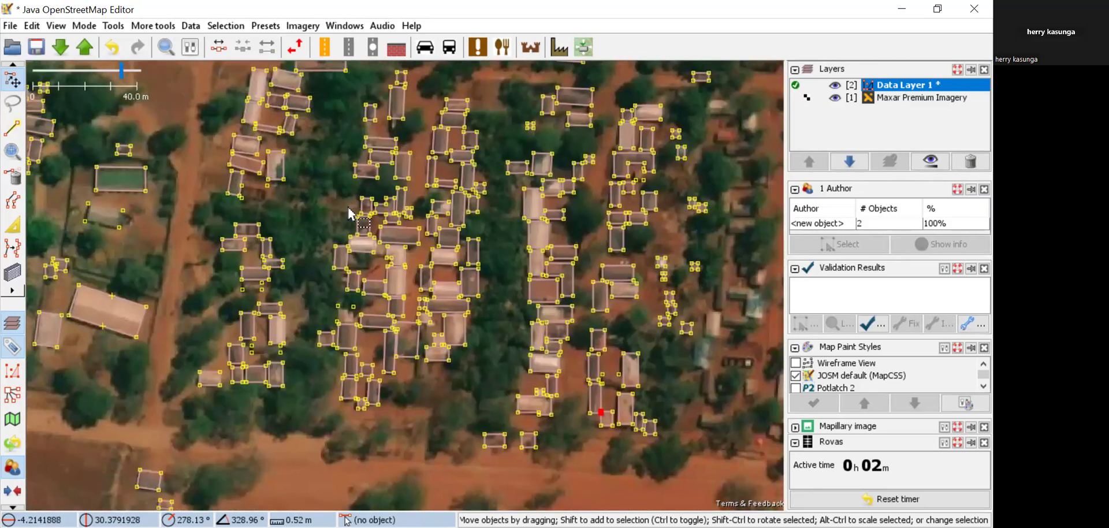
drag(595, 292, 516, 199)
scroll(519, 182, up, 2)
scroll(518, 182, up, 4)
scroll(520, 182, down, 6)
Examine the long buildings south of the main road and the eastern edge of the mapped area for coverage.
drag(396, 357, 560, 186)
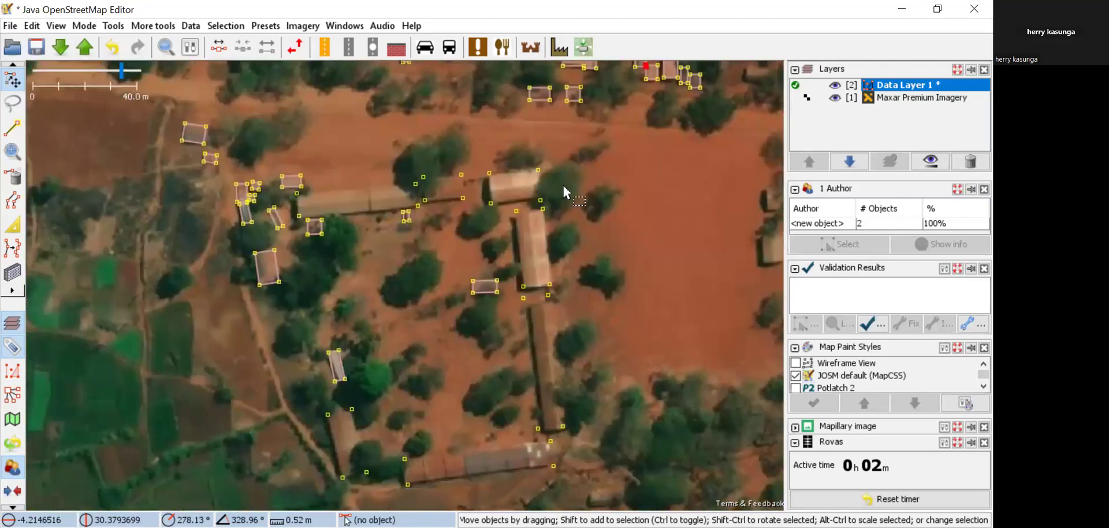
drag(411, 111, 359, 317)
drag(498, 166, 505, 189)
scroll(543, 183, down, 1)
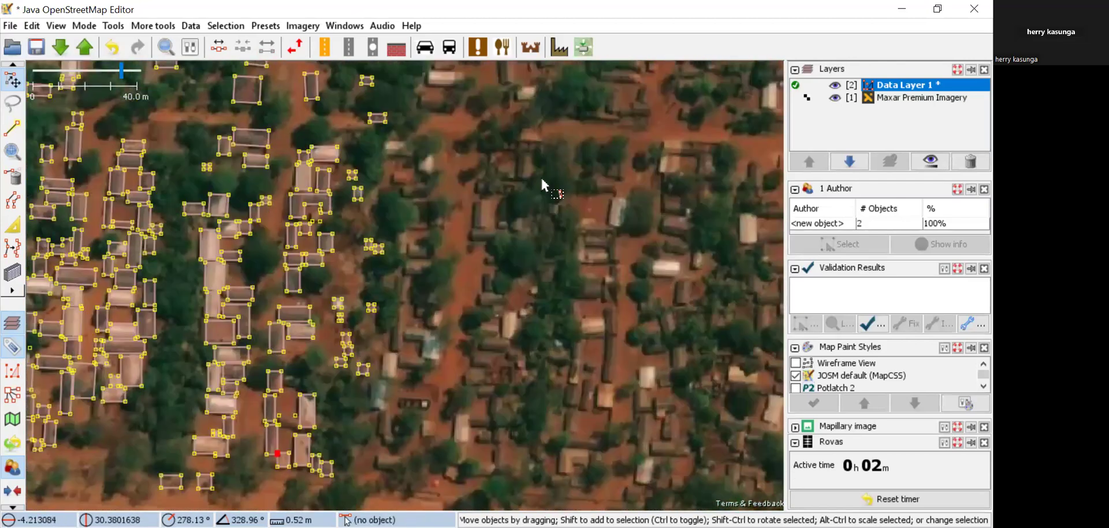
scroll(385, 168, down, 1)
scroll(399, 147, down, 1)
scroll(406, 160, down, 3)
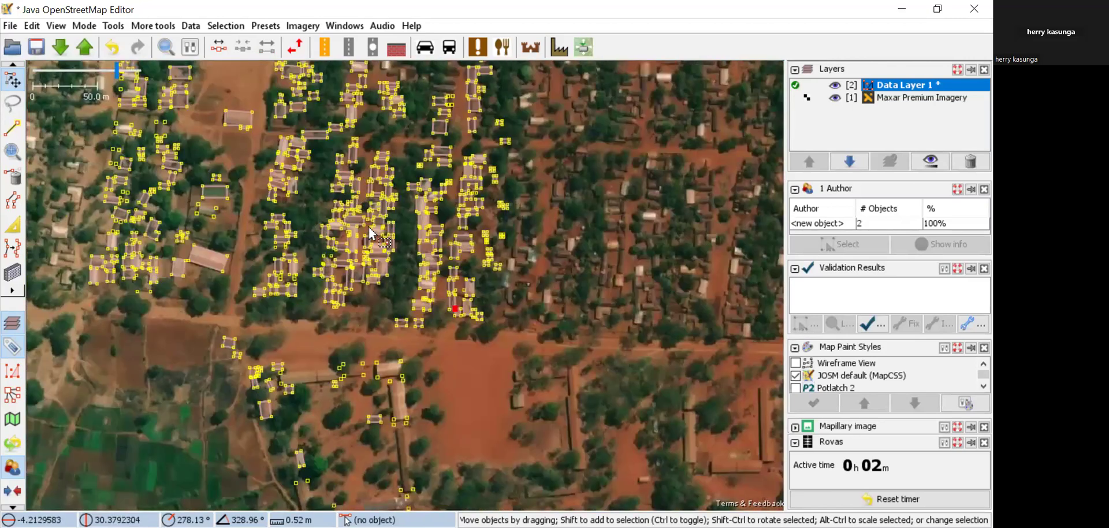
Examine the western building clusters and the compound around the green-roofed building for outline quality.
drag(363, 159, 502, 166)
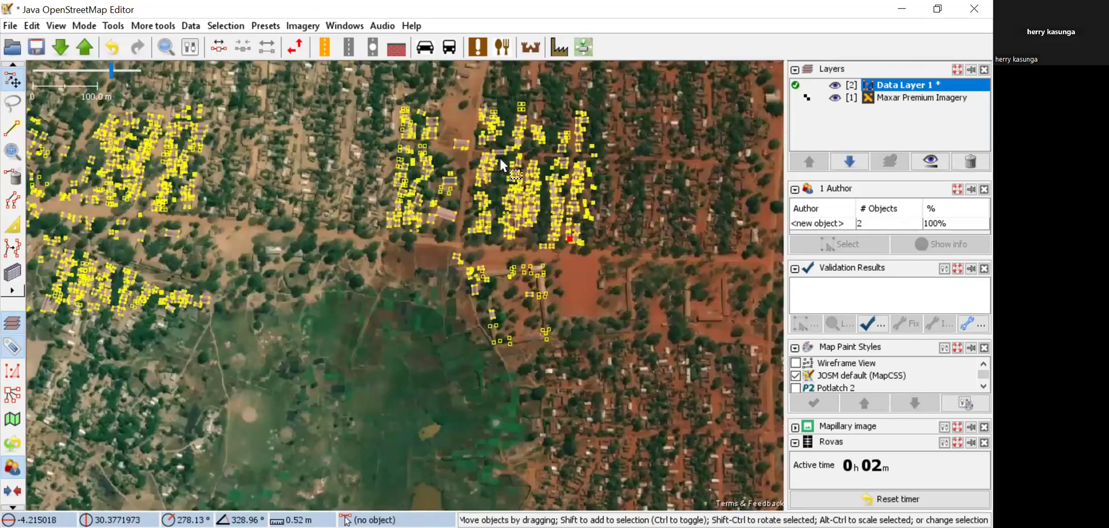
scroll(501, 166, up, 5)
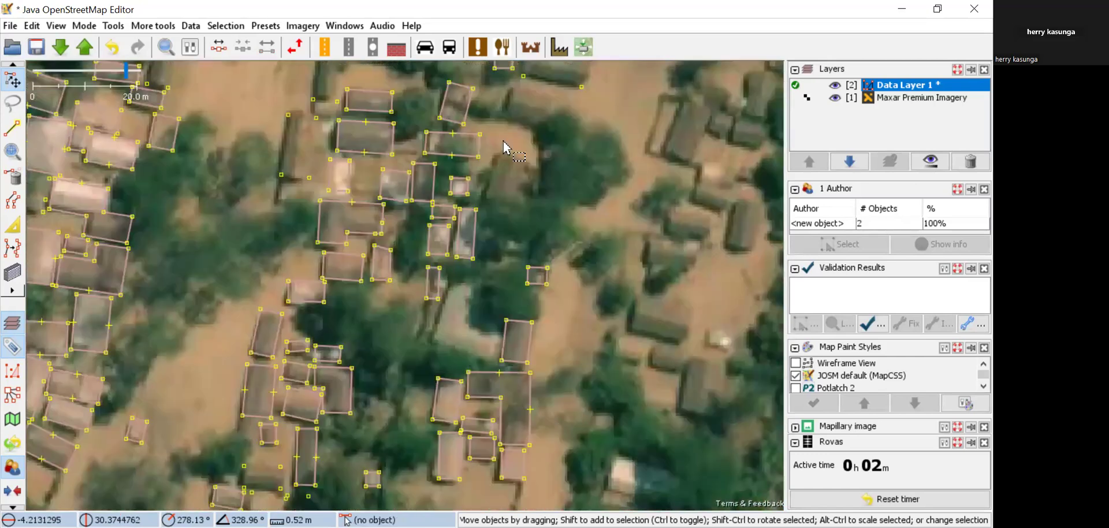
scroll(559, 175, down, 3)
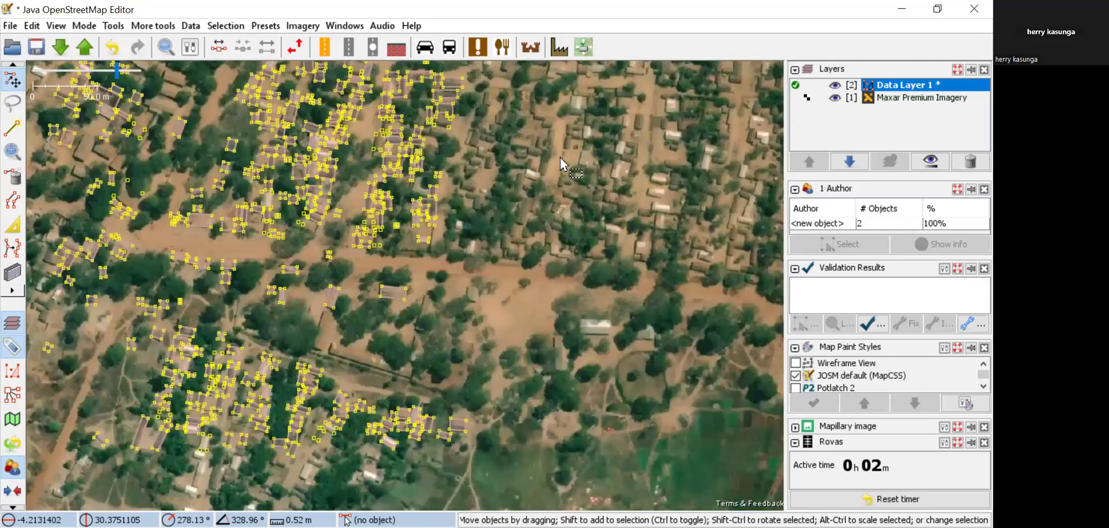
scroll(560, 158, up, 3)
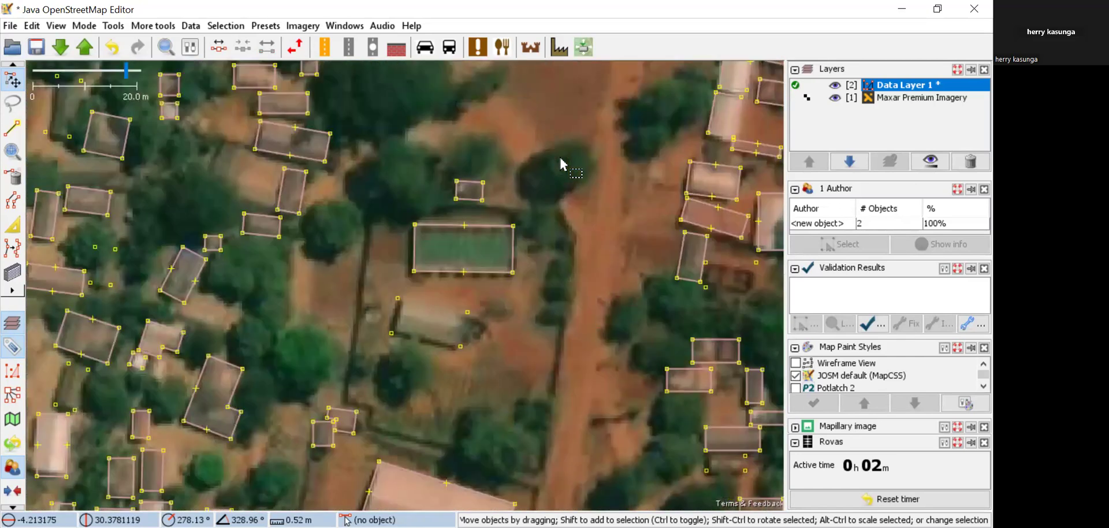
scroll(560, 164, down, 2)
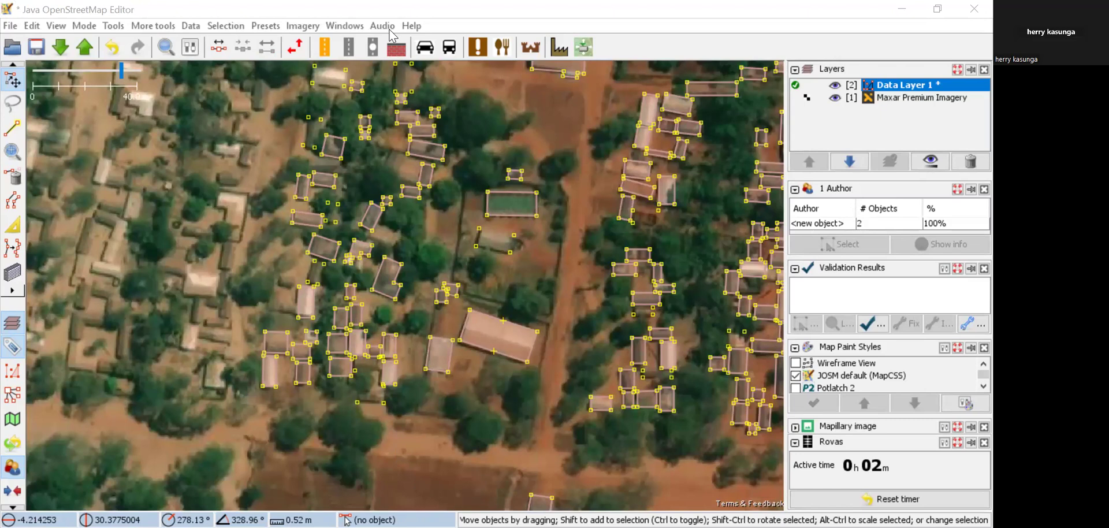
Switch to OSMCha in the browser, open changeset 128349890 and look through the remaining changesets in the list.
key(alt+Tab)
click(305, 12)
click(390, 17)
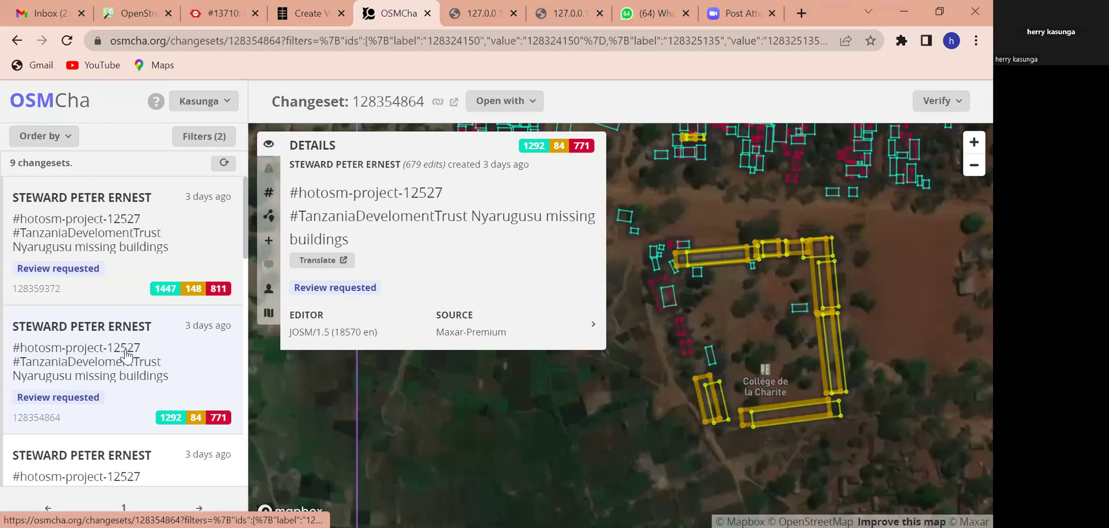
scroll(125, 278, down, 4)
click(125, 277)
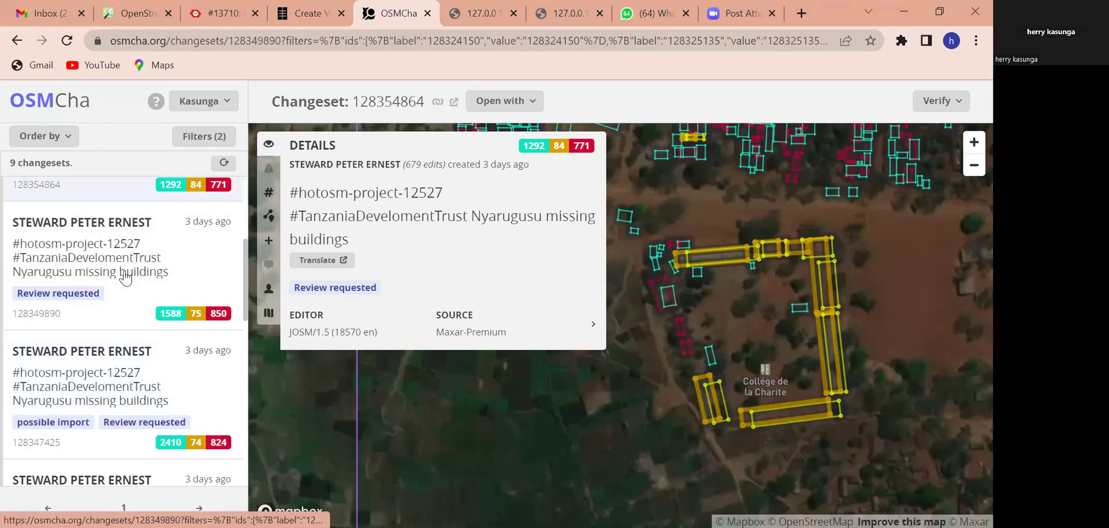
scroll(79, 347, down, 2)
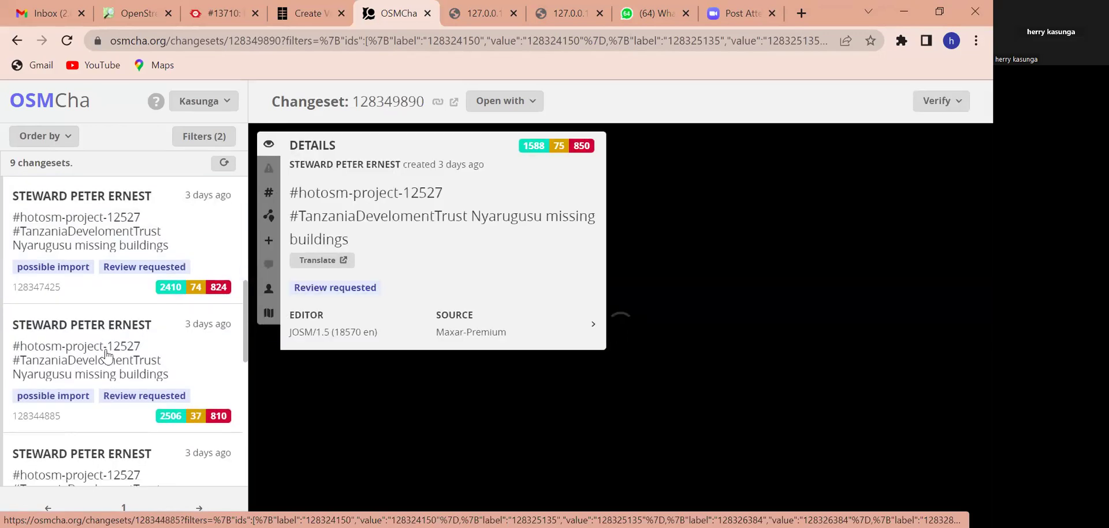
scroll(107, 355, down, 2)
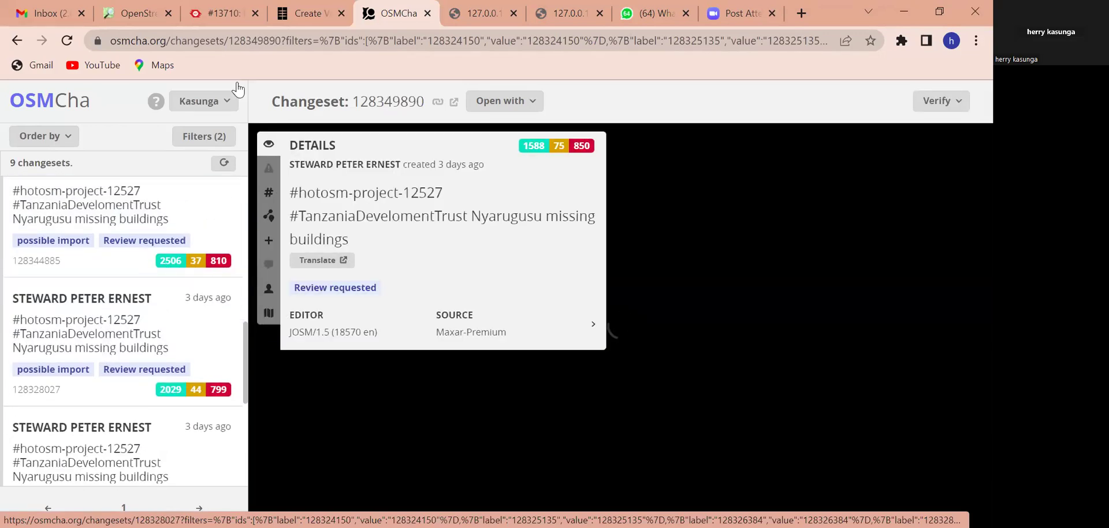
Return to the Rovas verification form for report 184993, set the verdict to valid and save the verification.
click(323, 4)
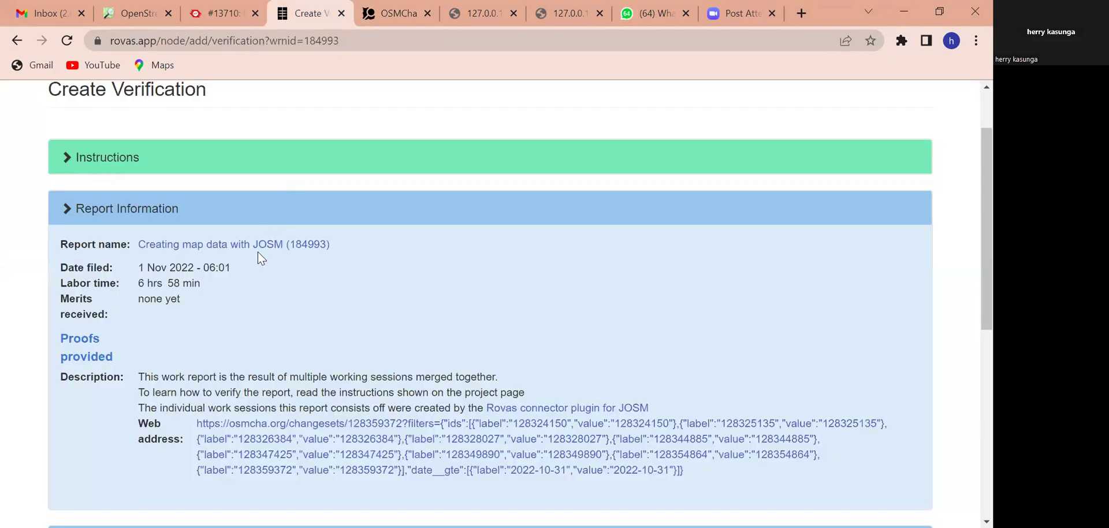
scroll(258, 252, down, 8)
scroll(223, 153, up, 1)
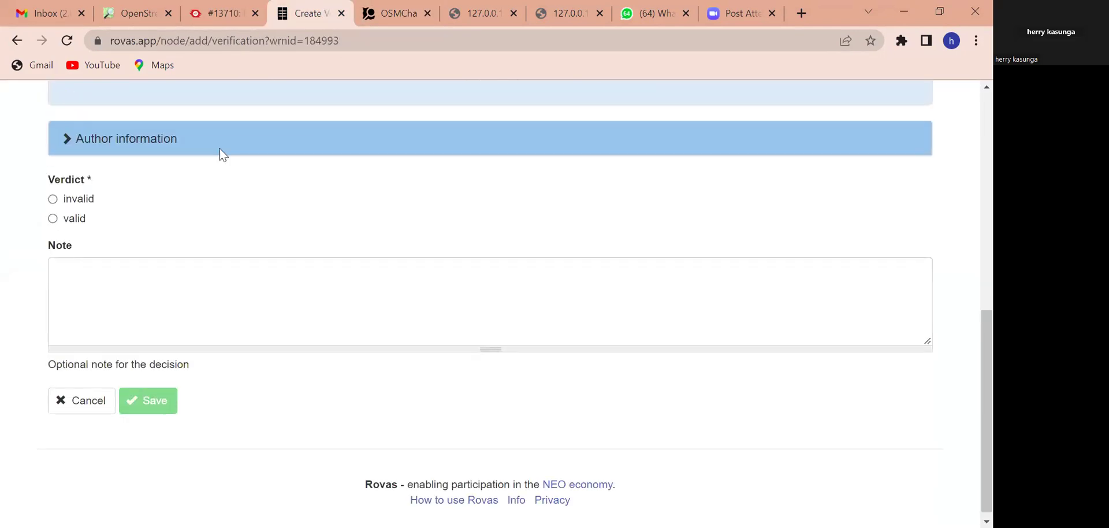
scroll(132, 191, up, 4)
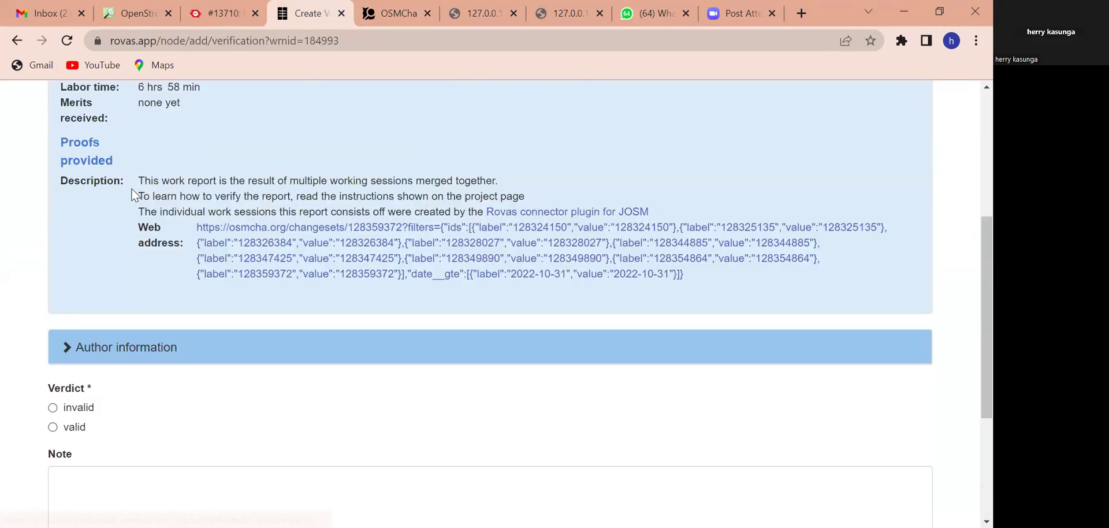
scroll(122, 255, down, 5)
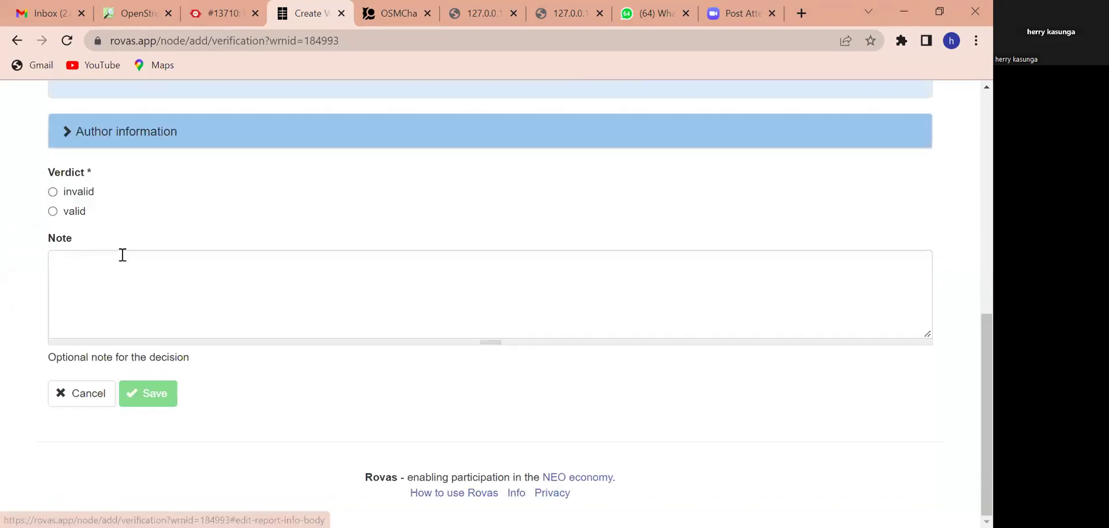
click(53, 212)
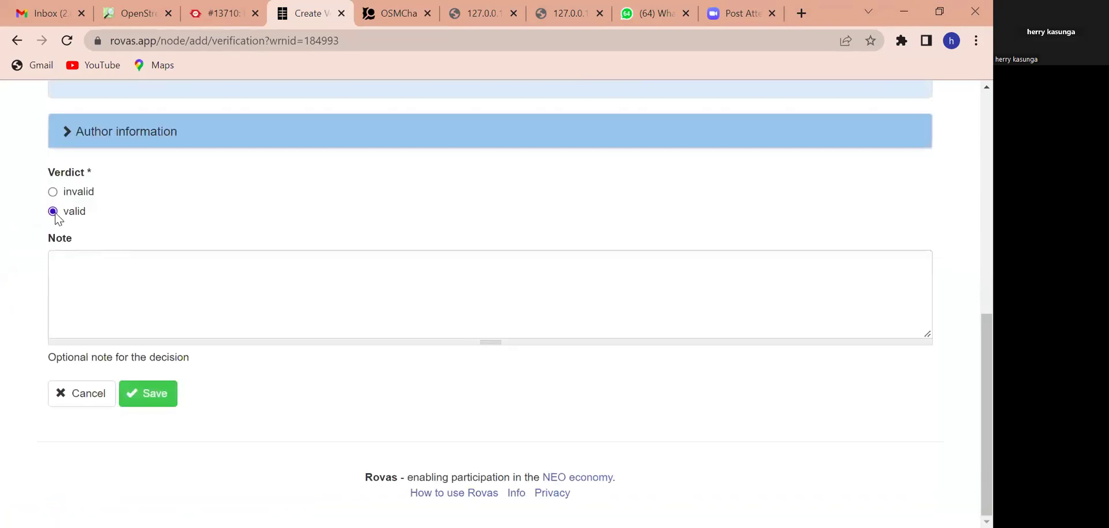
click(154, 398)
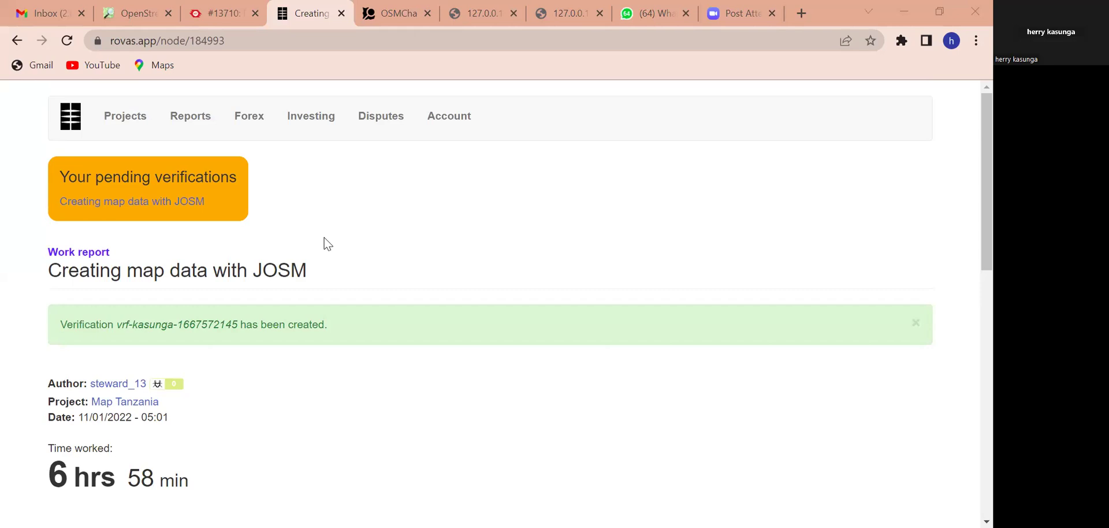
Open the remaining pending verification and review the work report's time worked, called verifiers and work evidence links.
click(156, 203)
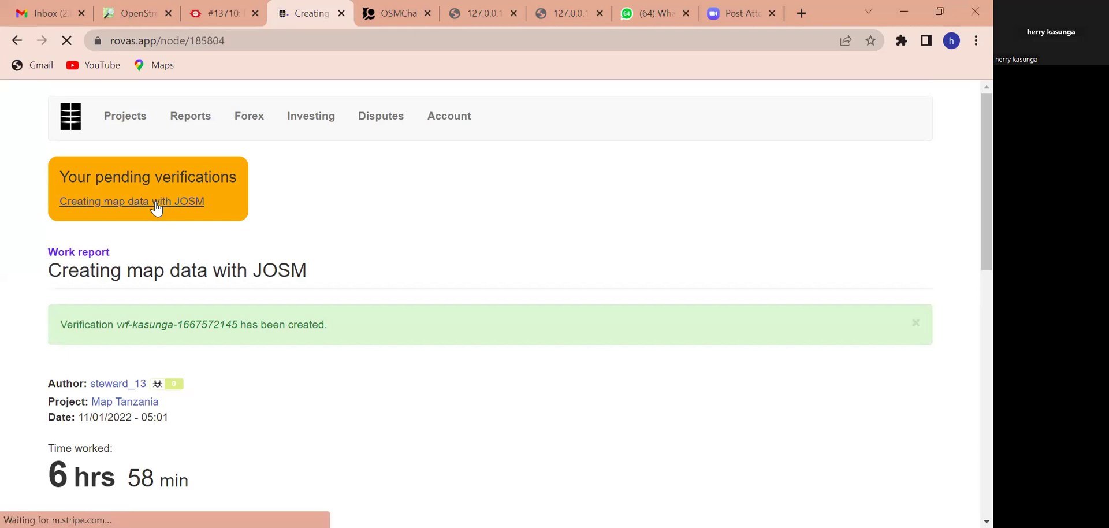
scroll(282, 335, down, 3)
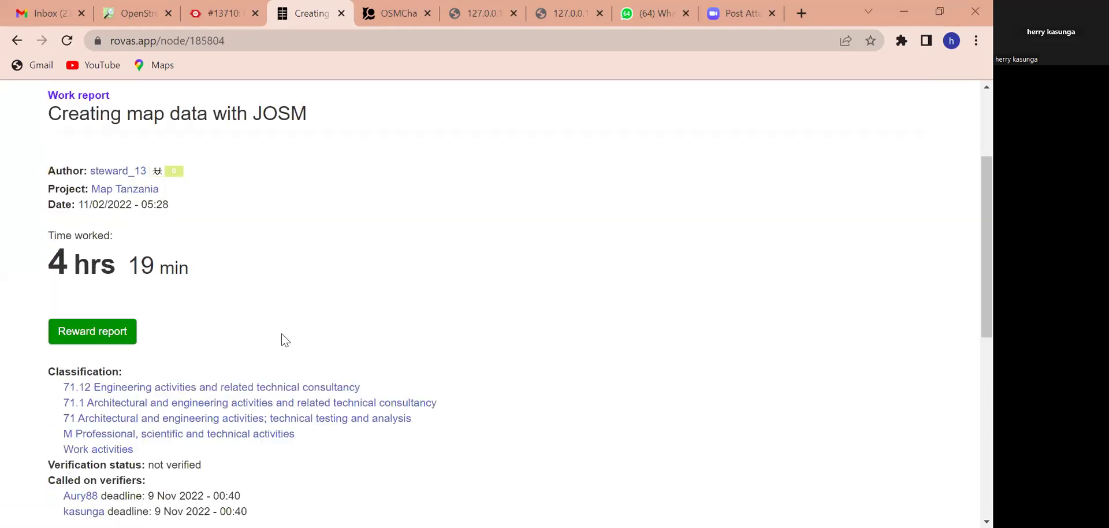
scroll(281, 334, down, 4)
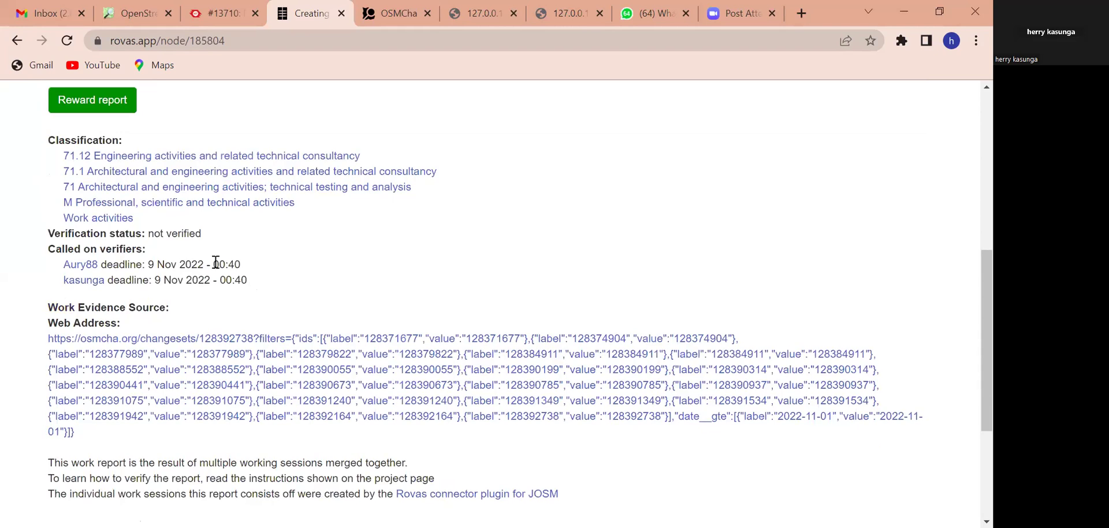
scroll(216, 263, up, 5)
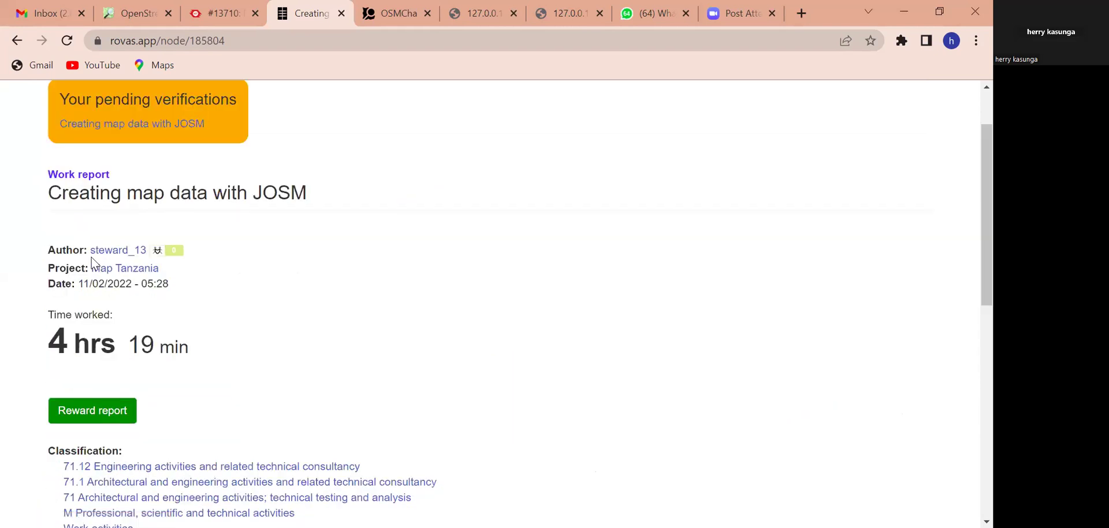
scroll(260, 331, down, 3)
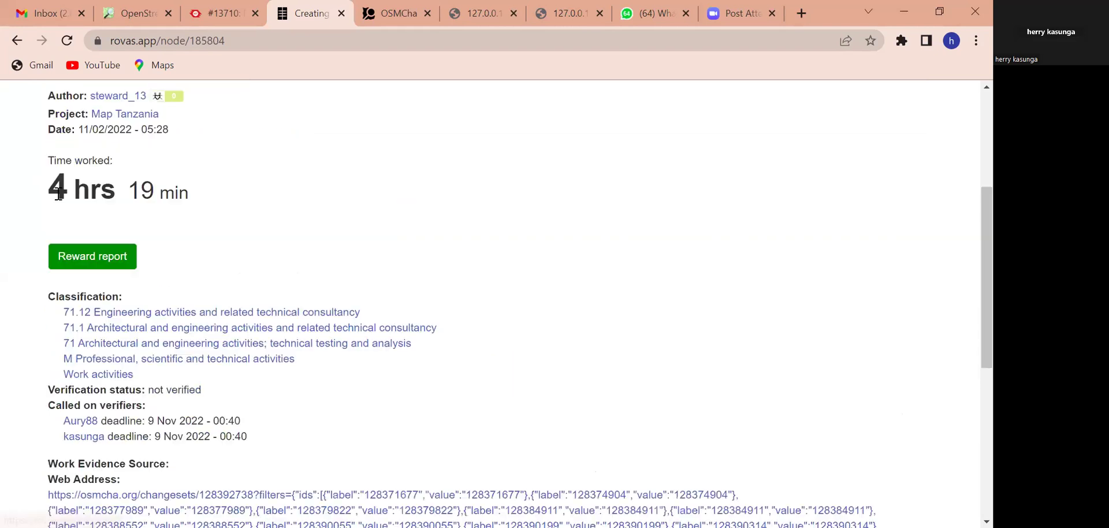
scroll(231, 292, down, 4)
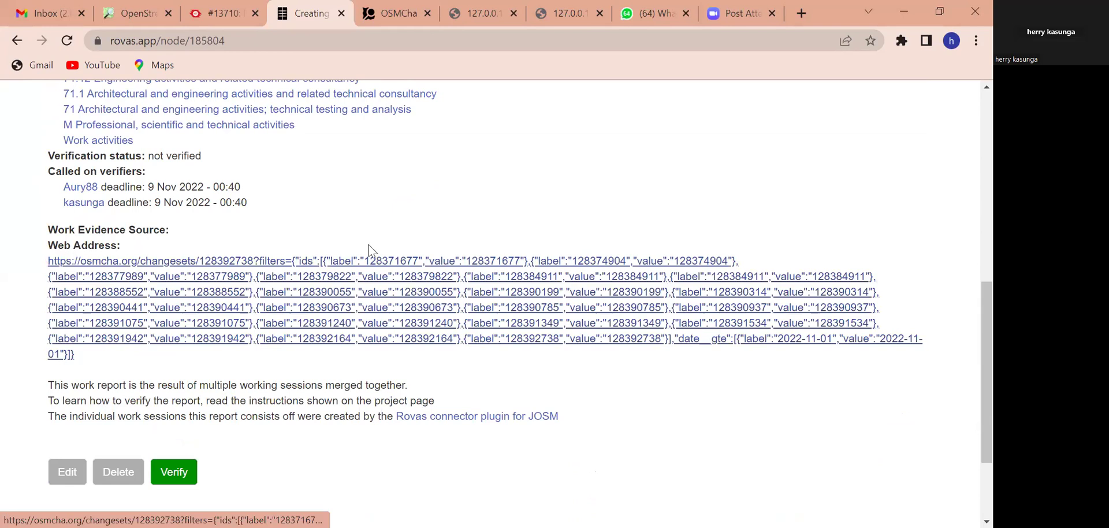
scroll(366, 242, up, 15)
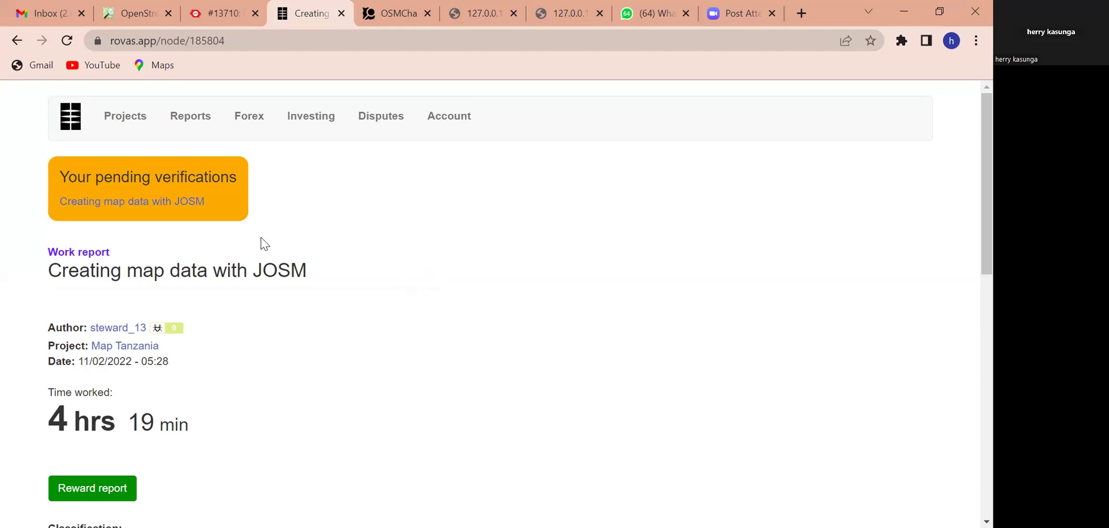
Open the account's messages and read the "suggestions" message on how to report JOSM work in Rovas.
click(454, 124)
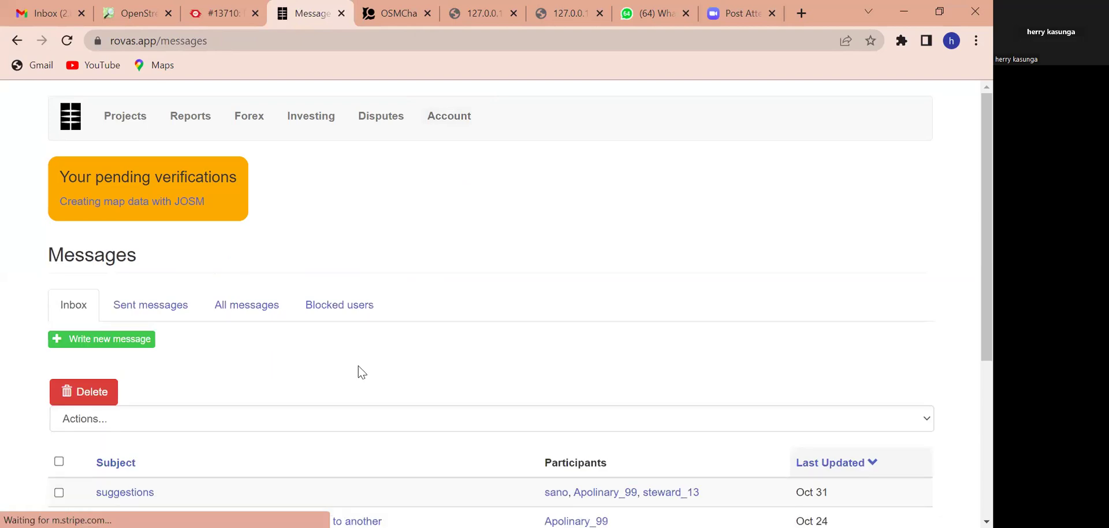
scroll(358, 366, down, 3)
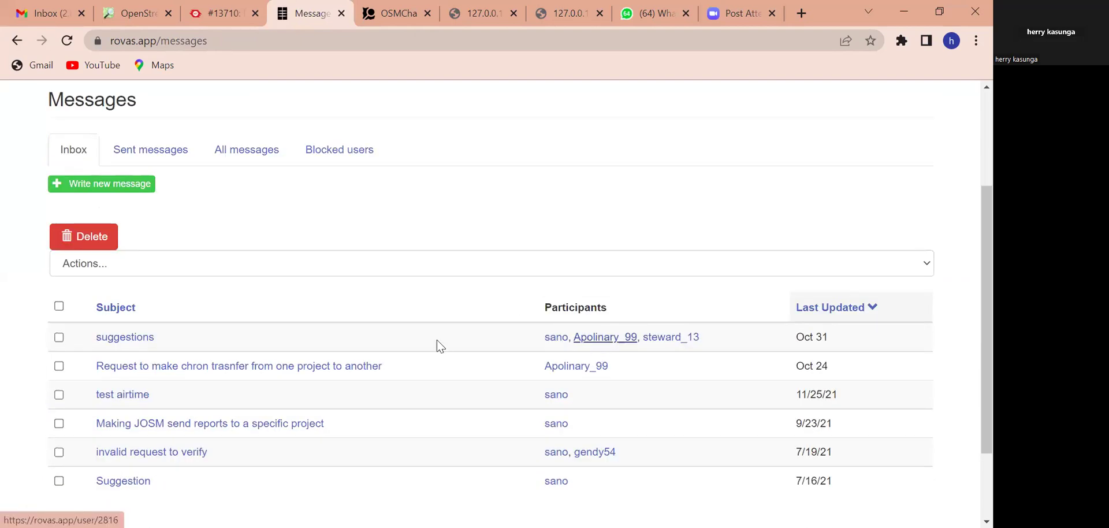
click(131, 343)
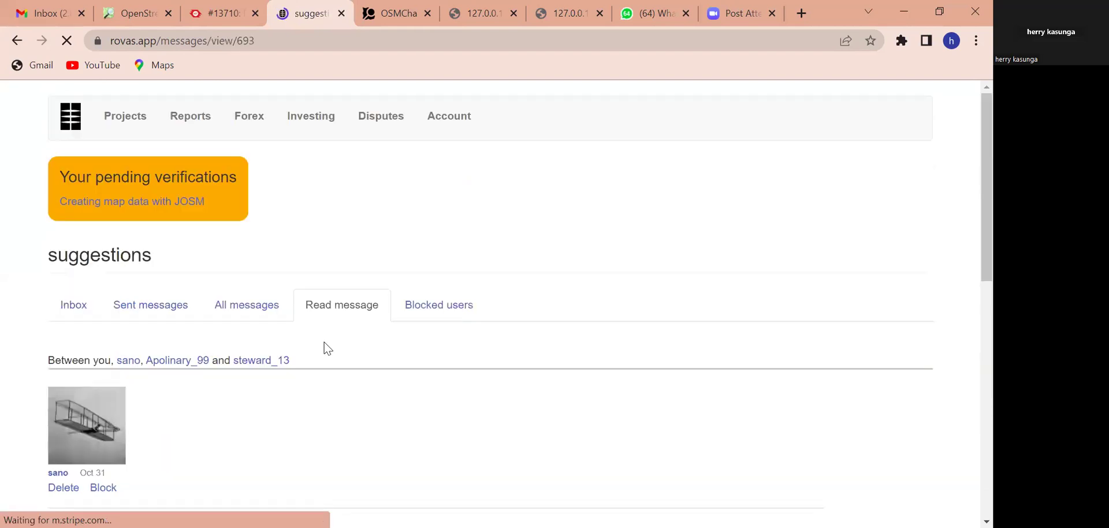
scroll(217, 245, down, 5)
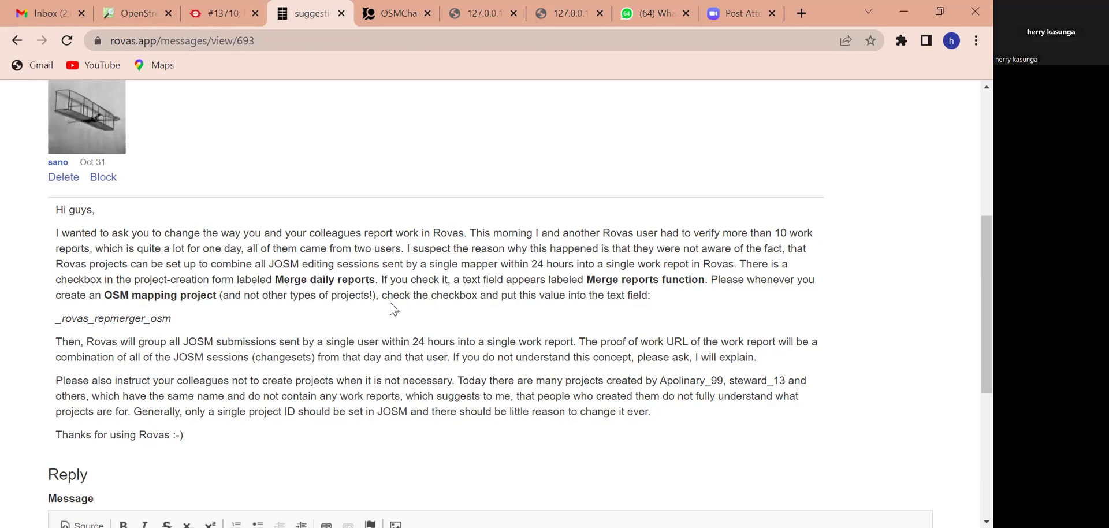
scroll(392, 309, down, 2)
scroll(586, 115, down, 3)
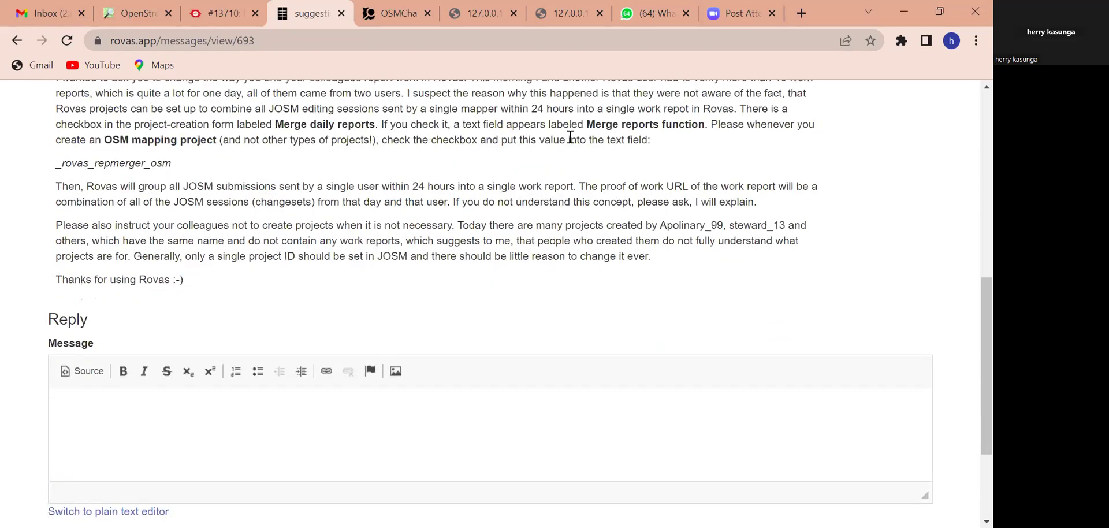
scroll(389, 199, up, 6)
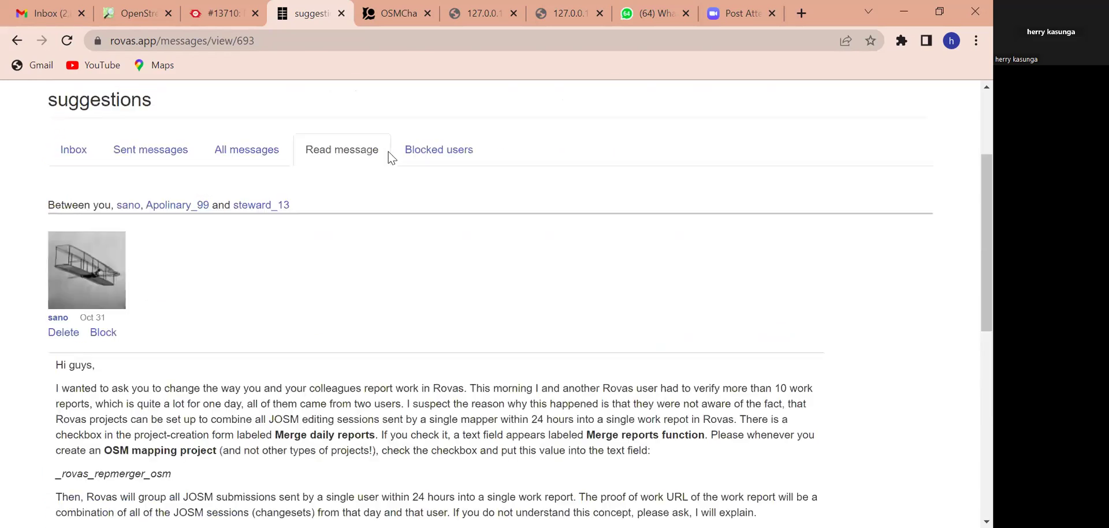
scroll(358, 179, up, 2)
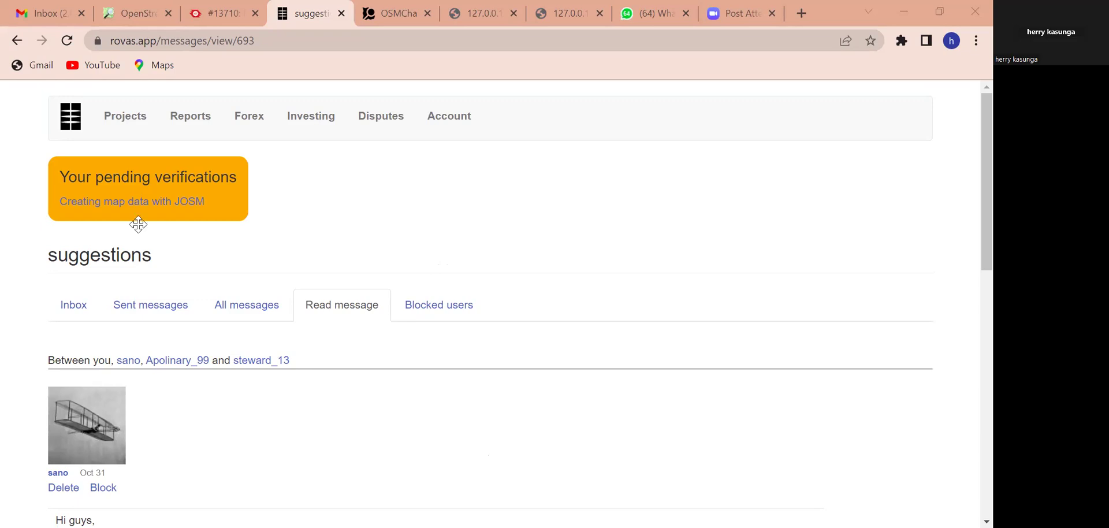
Switch to JOSM, draw a closed round outline on the open ground west of the grey building, and align it into a circle about 11.5 m around.
drag(138, 224, 355, 139)
scroll(422, 129, up, 5)
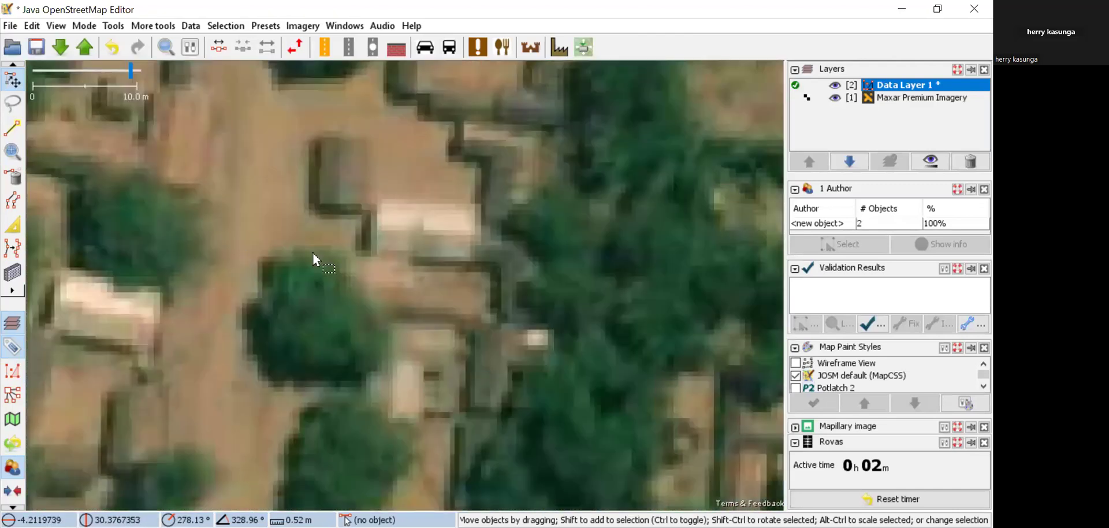
drag(240, 237, 504, 326)
drag(521, 228, 465, 250)
scroll(464, 250, up, 2)
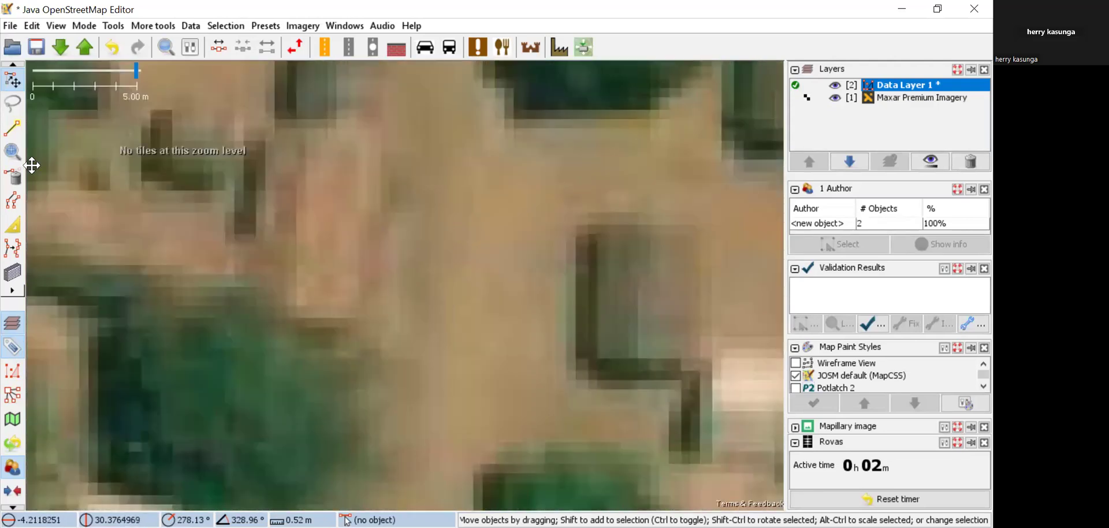
click(13, 127)
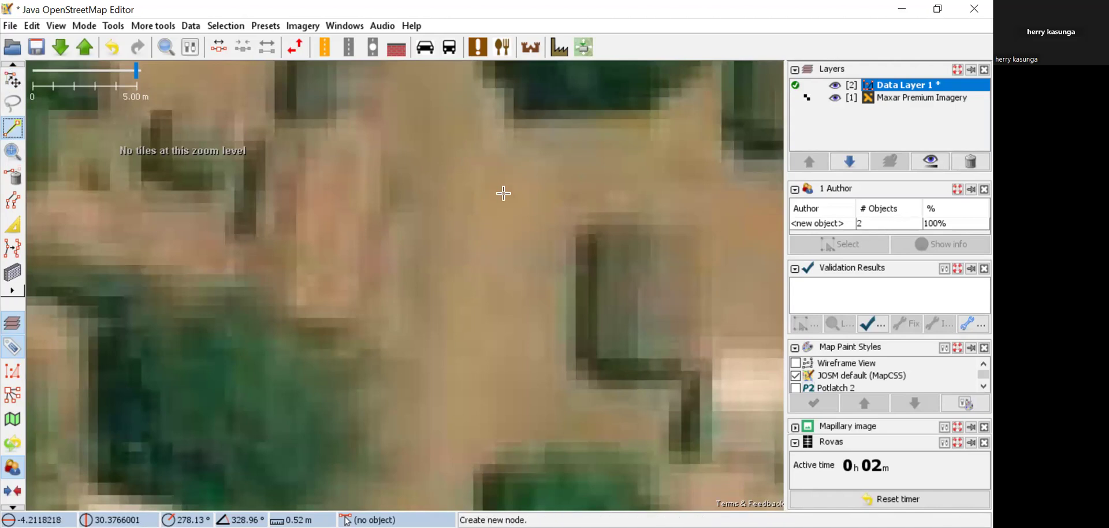
click(522, 201)
click(490, 197)
click(457, 219)
click(458, 254)
click(487, 270)
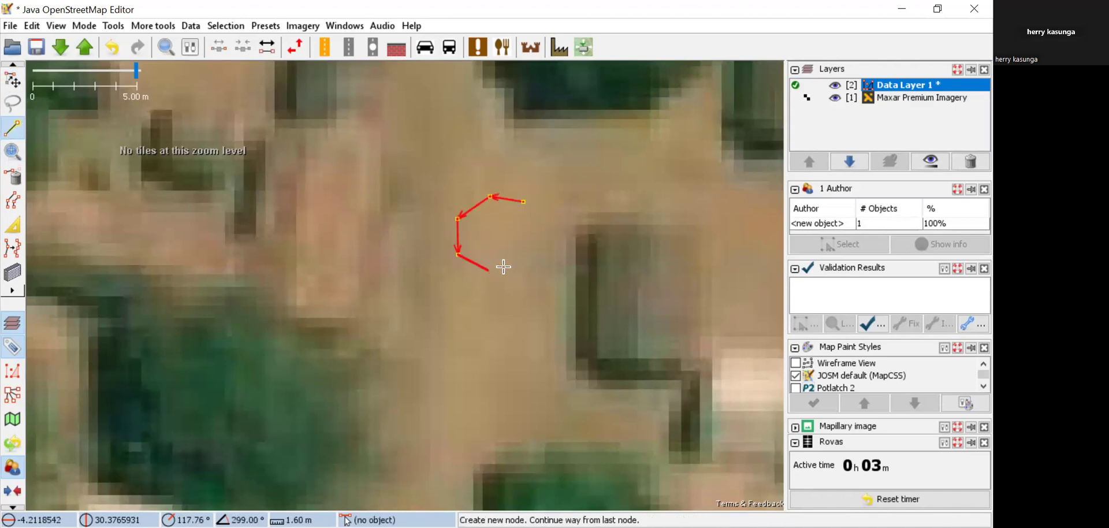
click(520, 263)
click(525, 247)
click(530, 231)
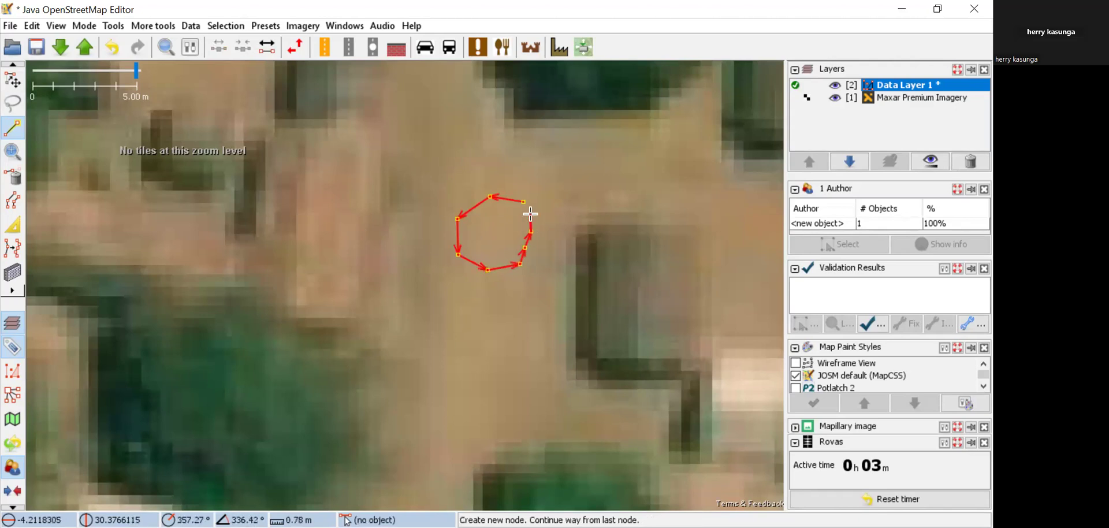
click(523, 202)
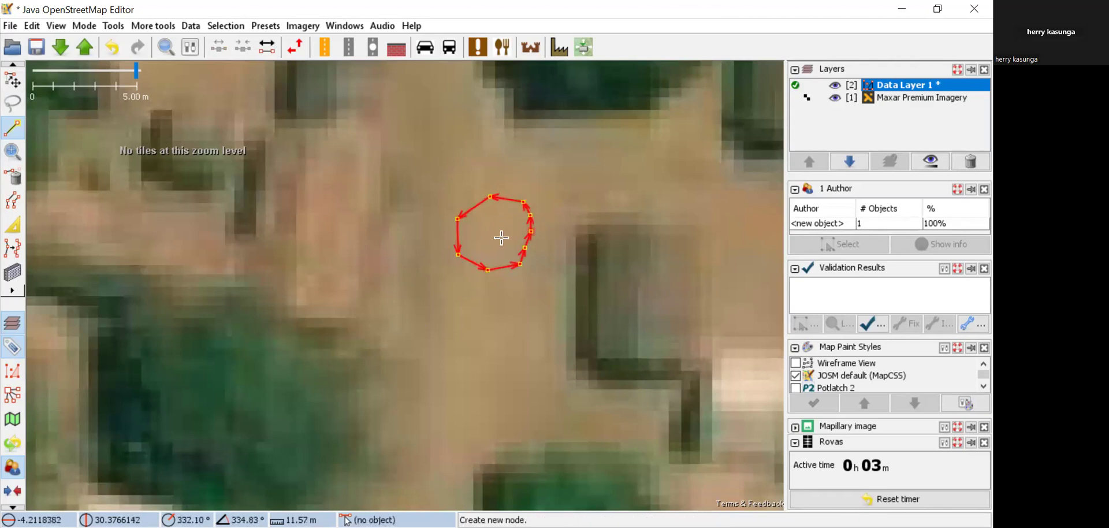
key(s)
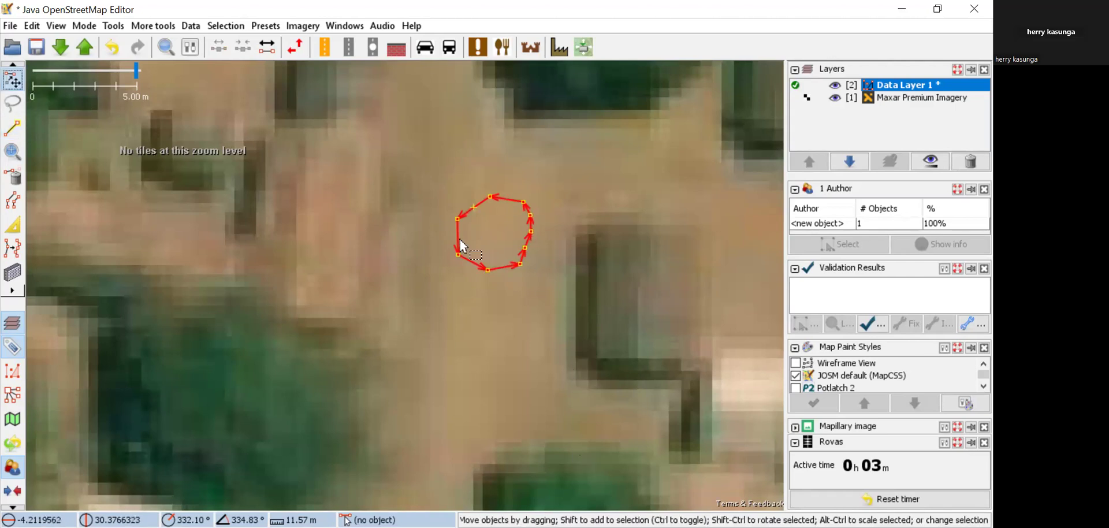
key(o)
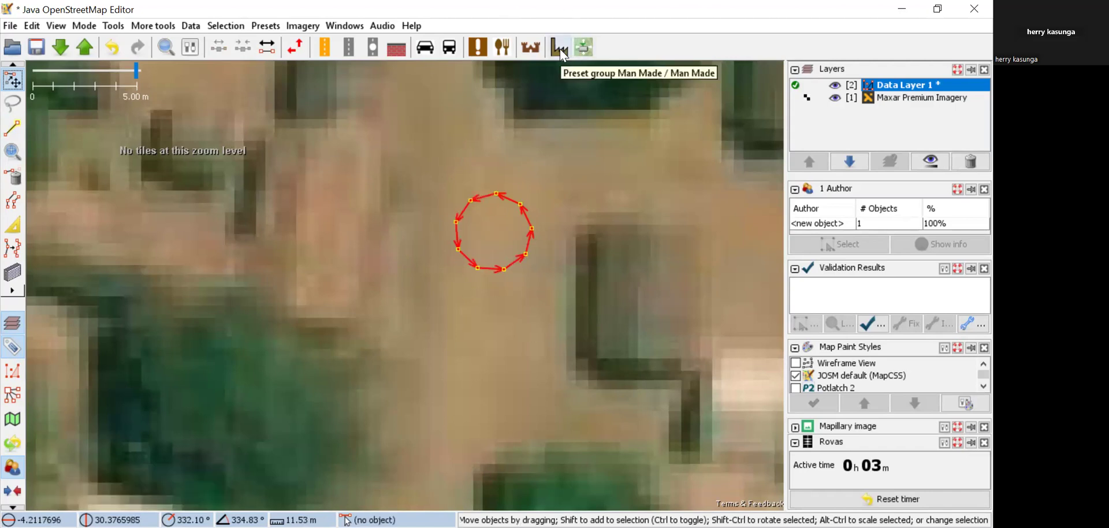
click(560, 49)
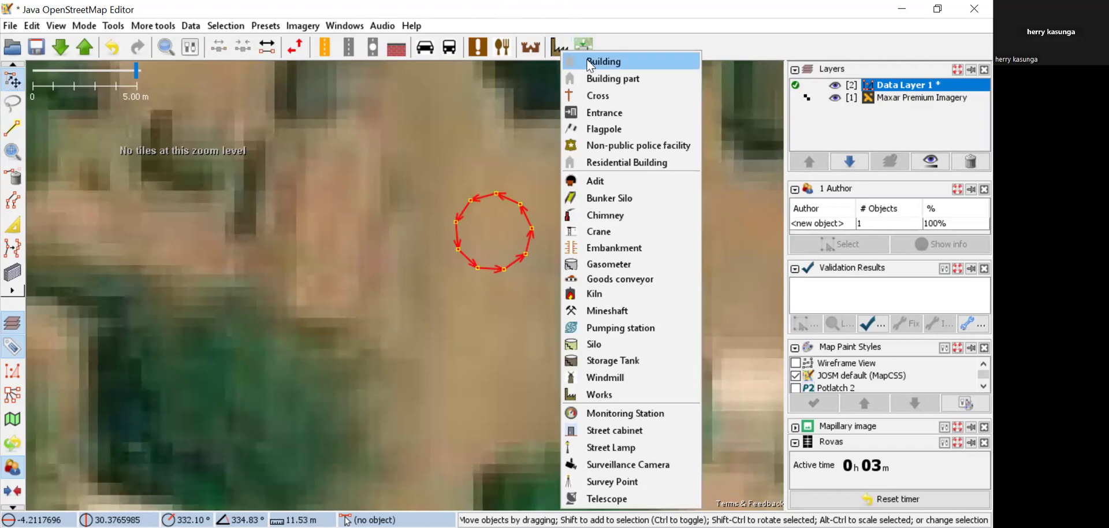
click(446, 341)
right_click(445, 342)
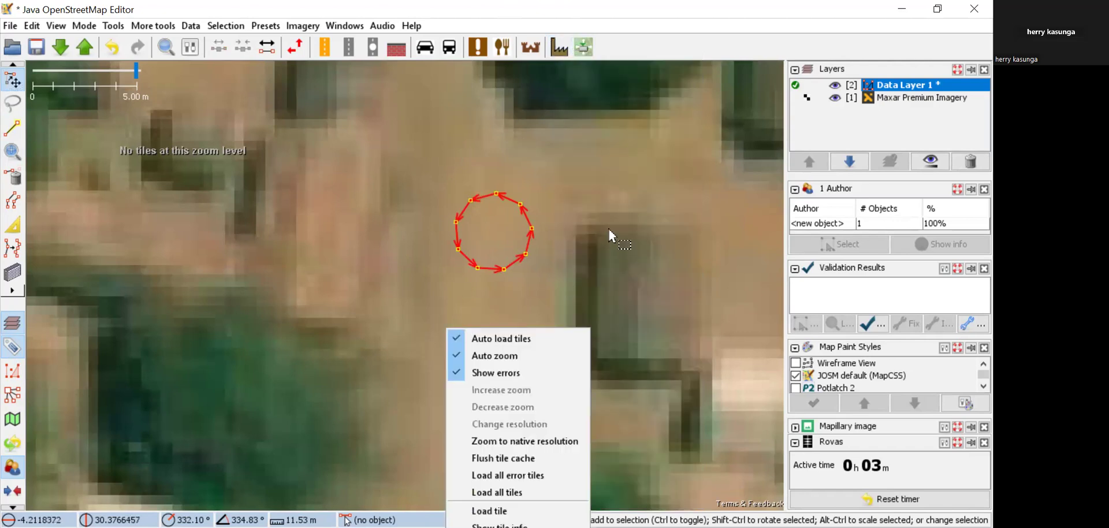
right_click(593, 228)
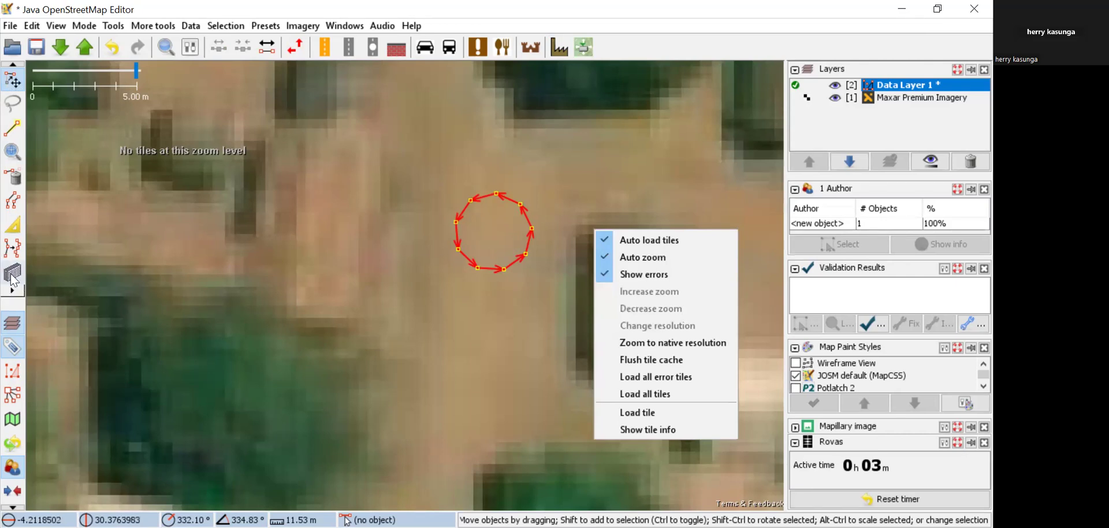
click(324, 180)
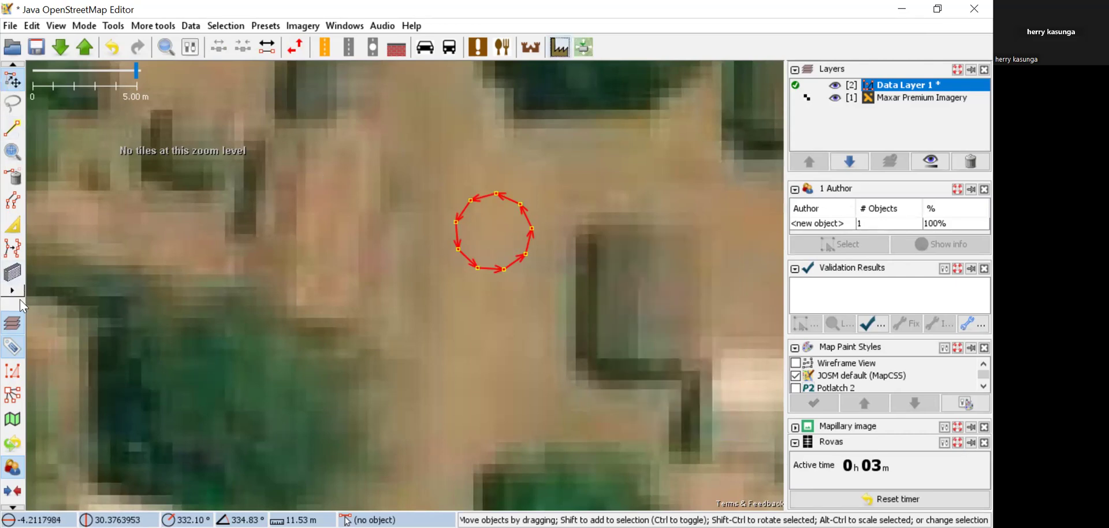
click(13, 272)
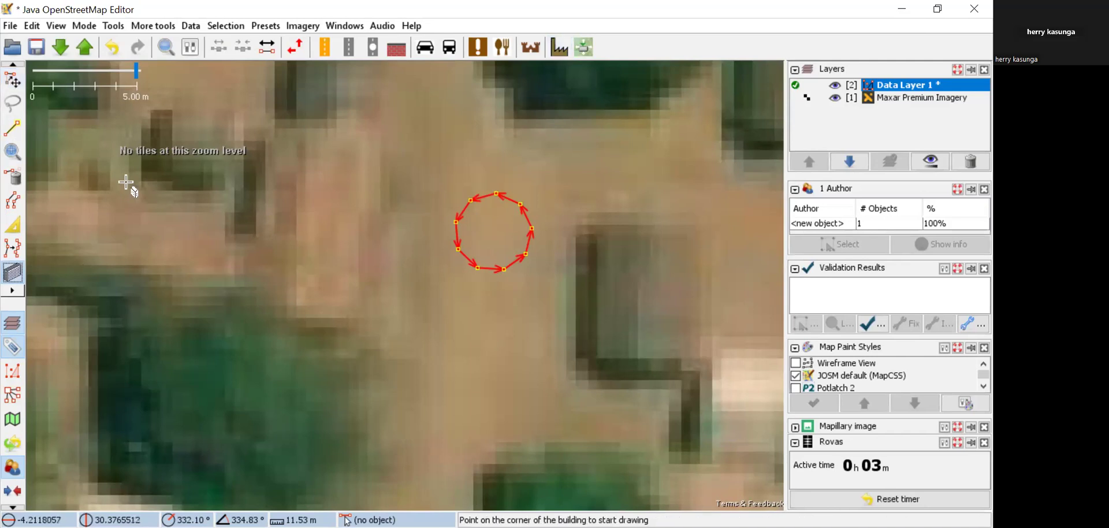
click(13, 80)
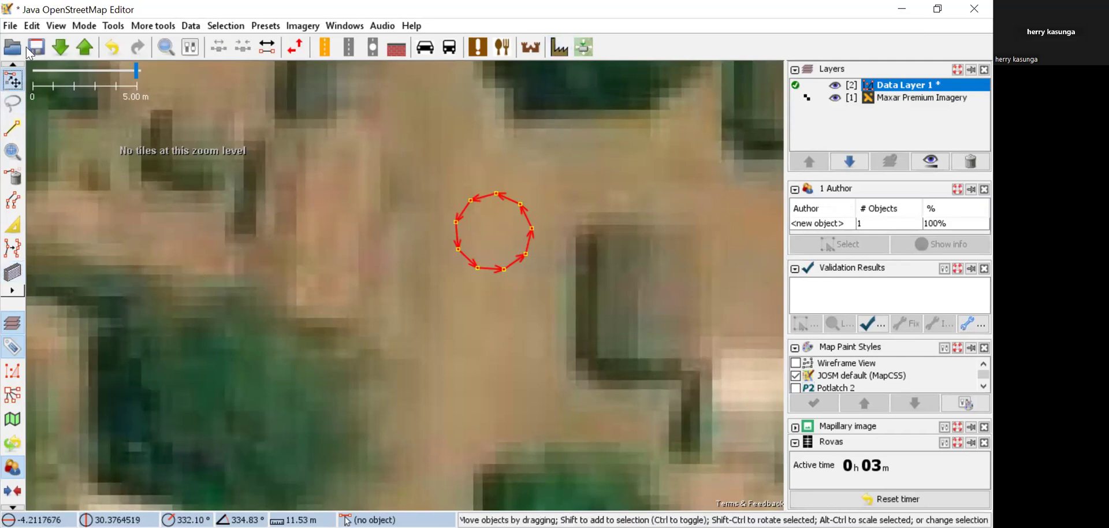
click(14, 129)
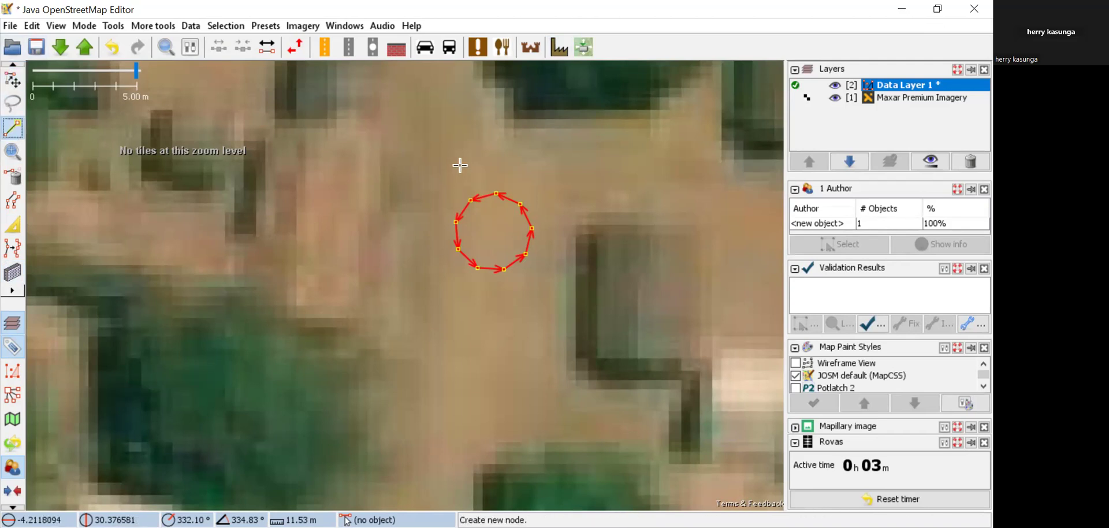
Replace the small circle with a new closed eight-node outline on the open ground and align it into a circle about 13.7 m around.
click(16, 83)
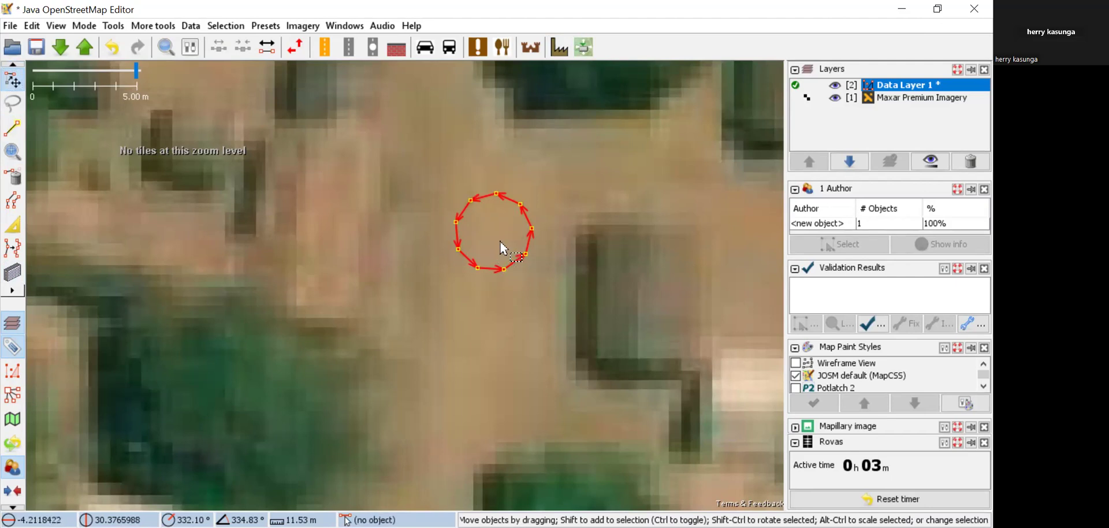
key(Delete)
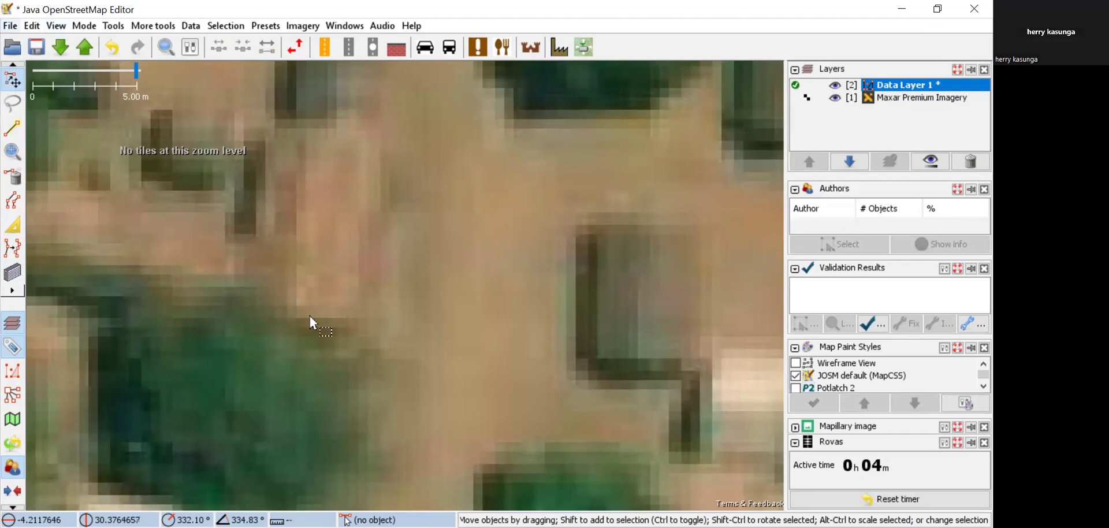
click(12, 128)
click(482, 185)
click(437, 183)
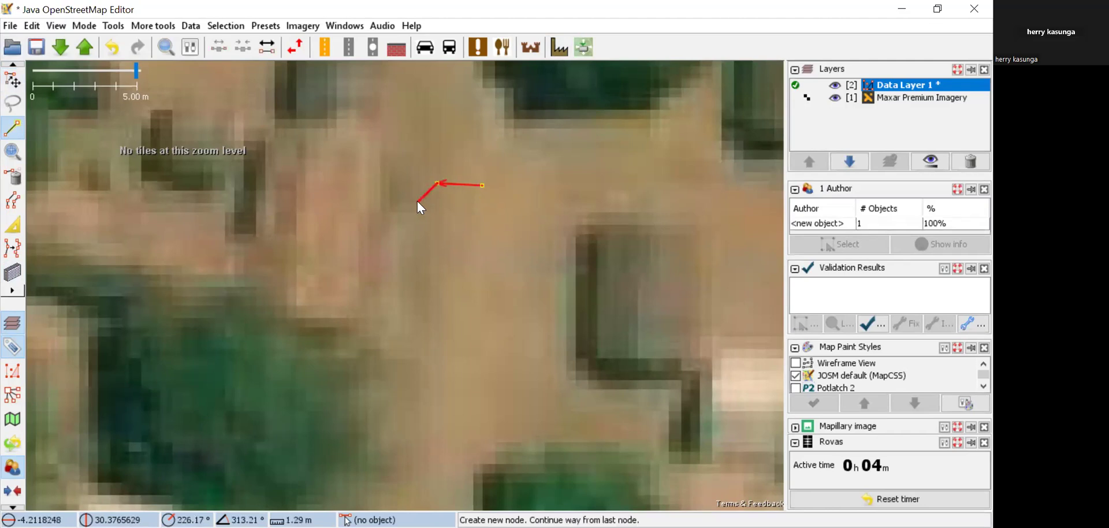
click(413, 206)
click(413, 250)
click(460, 268)
click(486, 261)
click(500, 234)
click(500, 208)
click(482, 185)
key(o)
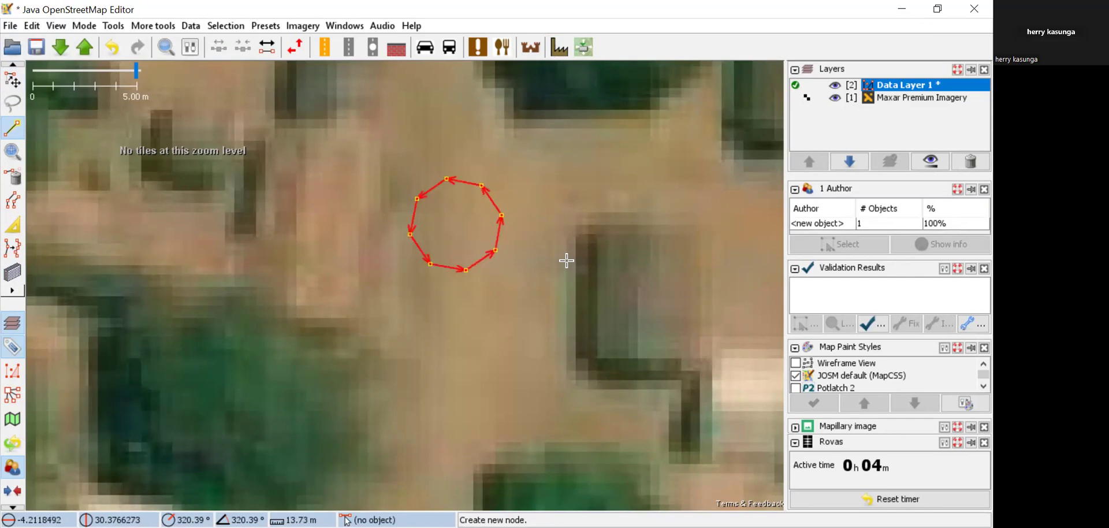
Try applying the Building preset with the value yes to the circle, and undo back to the unclosed outline.
click(562, 51)
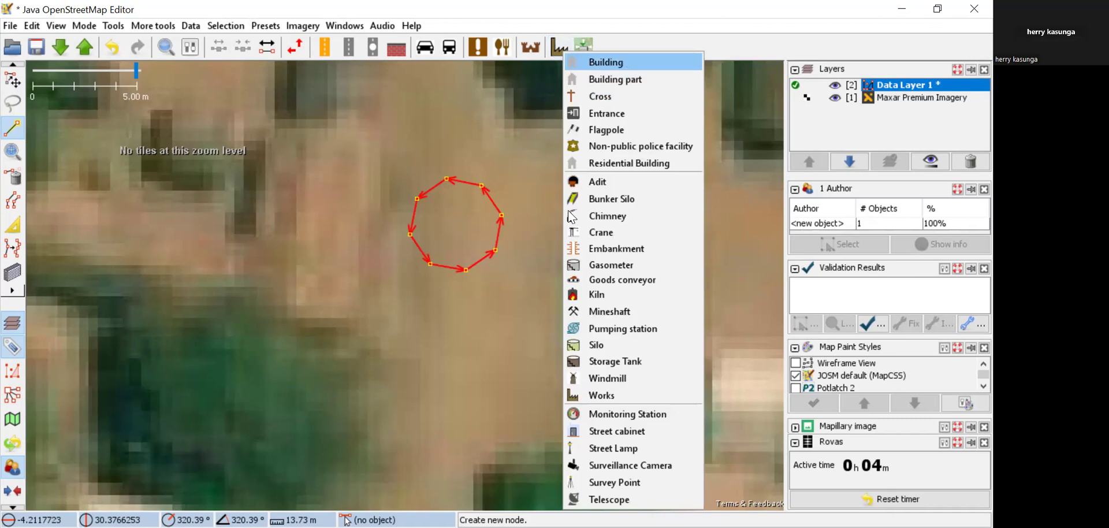
key(Return)
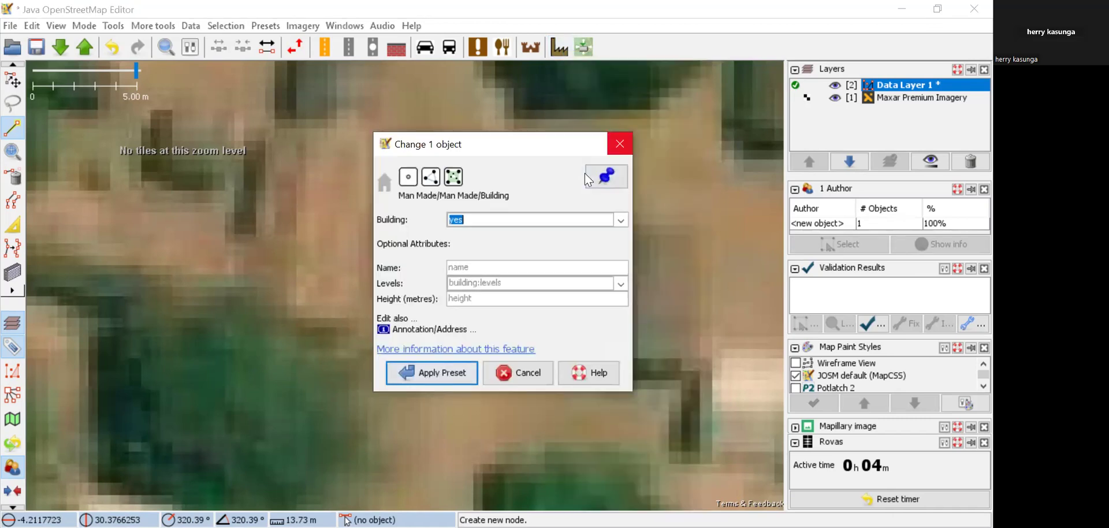
key(Return)
key(ctrl+z)
key(ctrl+z)
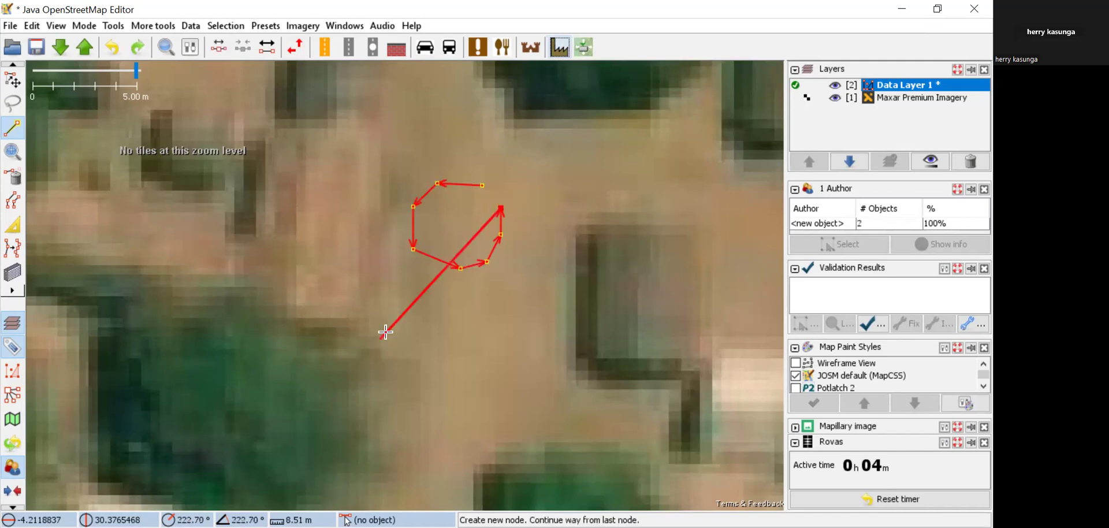
Close the outline again at its first node and realign its nodes into a circle.
right_click(538, 205)
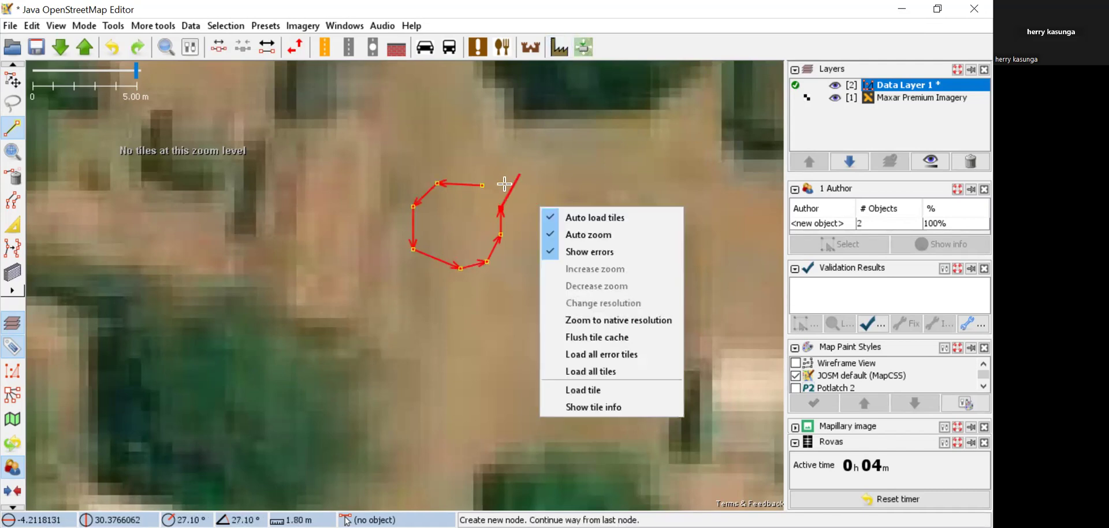
click(482, 185)
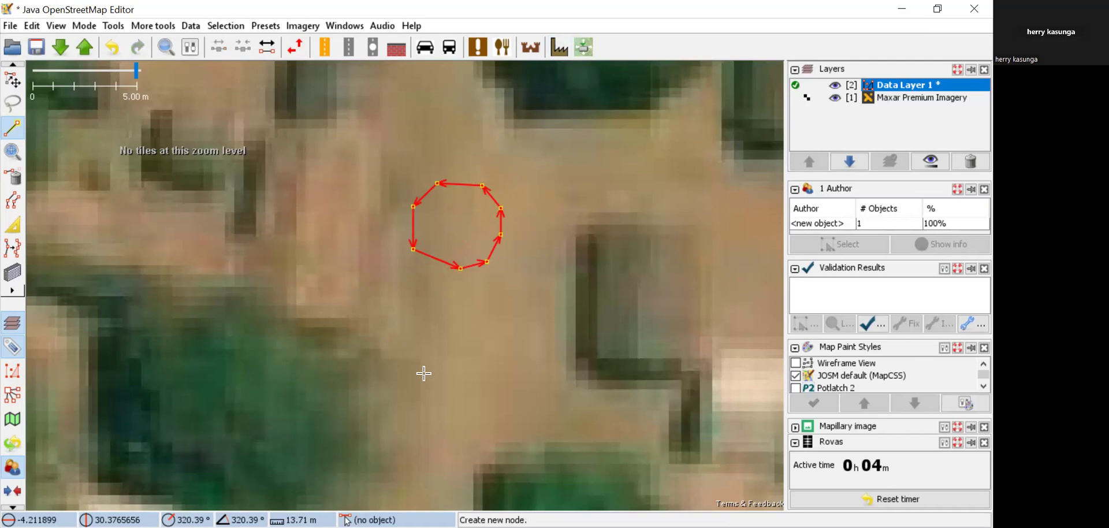
key(o)
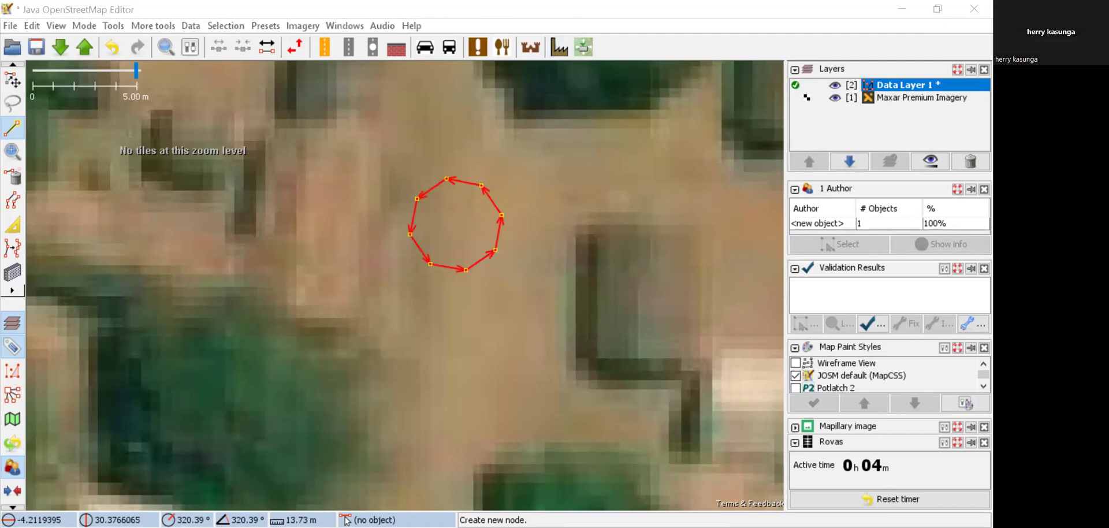
click(902, 10)
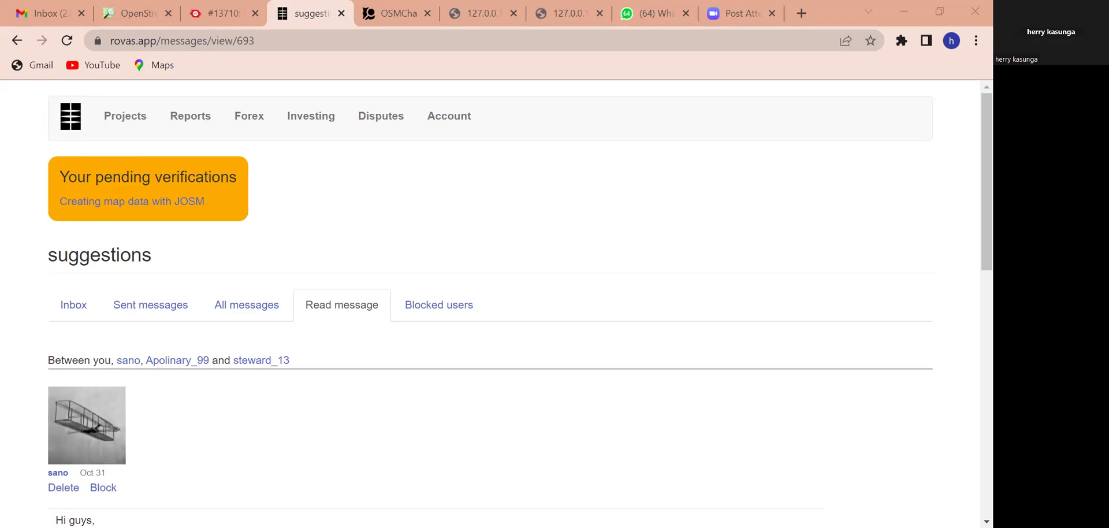
key(alt+Tab)
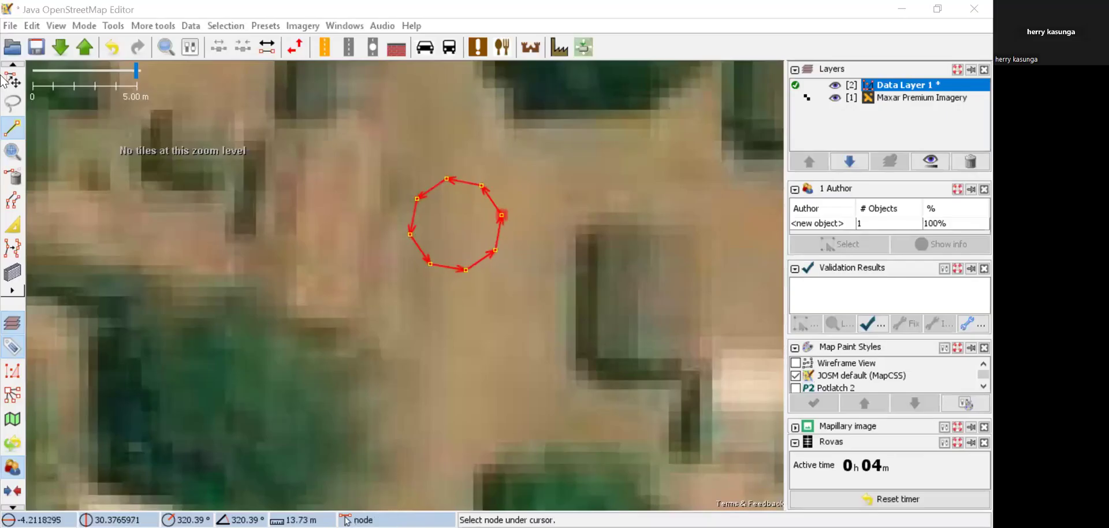
Delete every other node of the circle so that only four corner nodes remain.
click(11, 80)
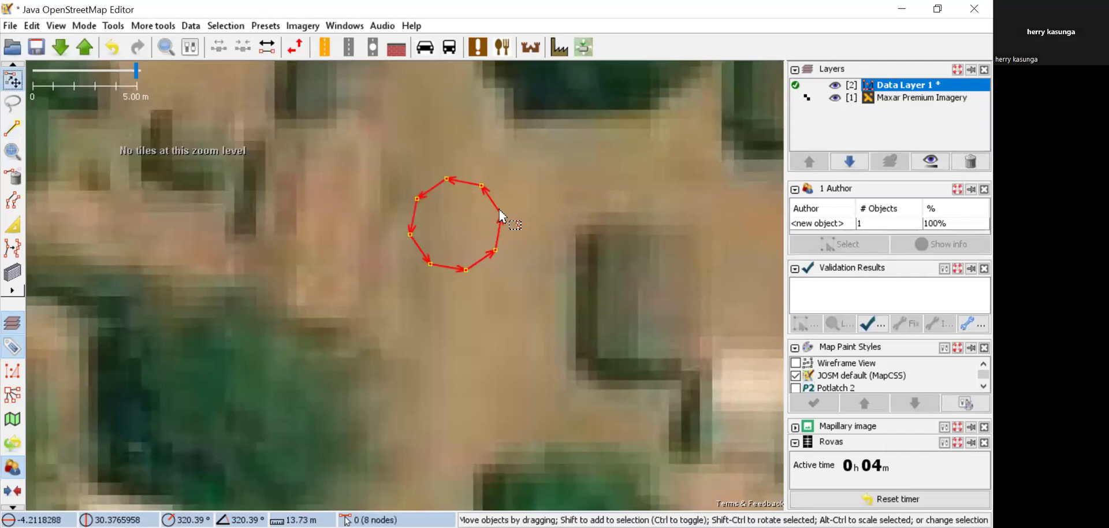
click(526, 277)
click(495, 252)
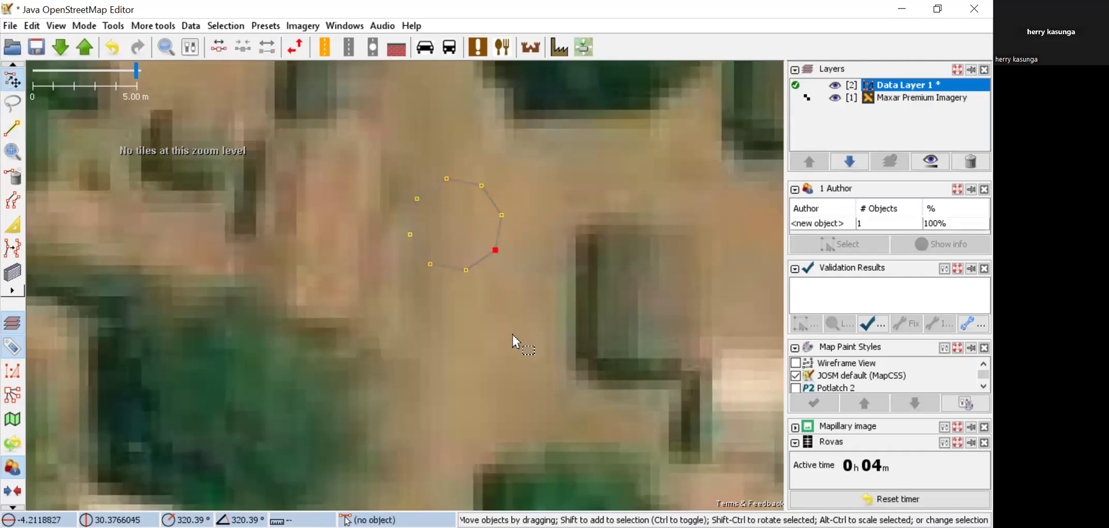
key(Delete)
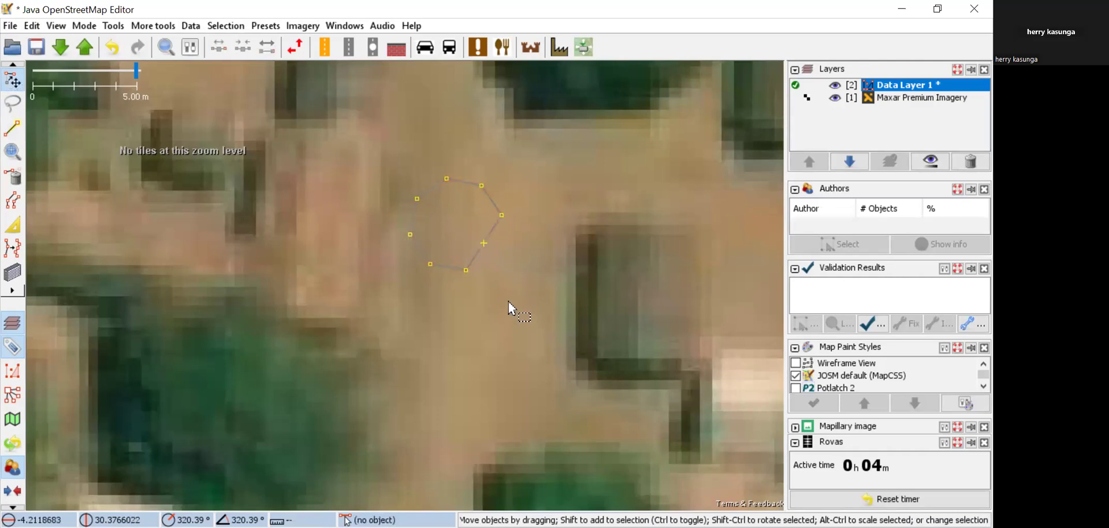
click(481, 189)
key(Delete)
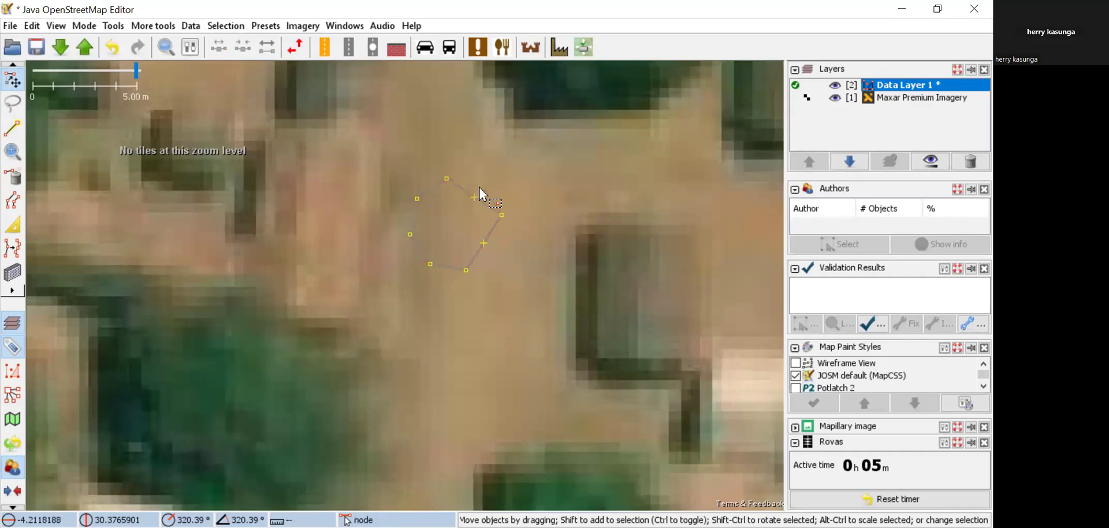
click(418, 200)
key(Delete)
click(438, 266)
click(431, 265)
key(Delete)
Move the outline's two southwestern nodes outward to form a slanted rectangle about 20 m around, and select the whole outline.
drag(465, 271, 415, 332)
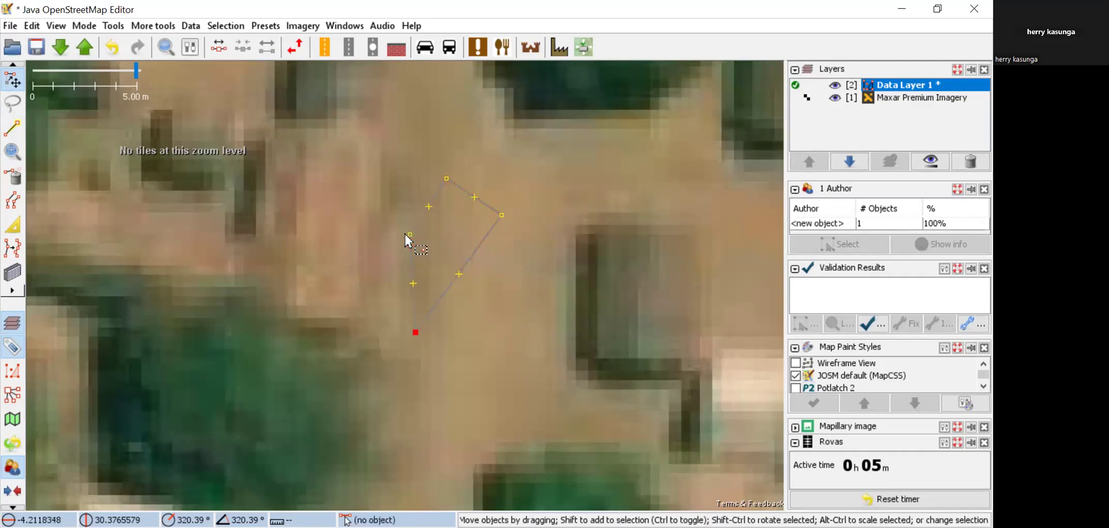
drag(410, 235, 361, 284)
click(475, 245)
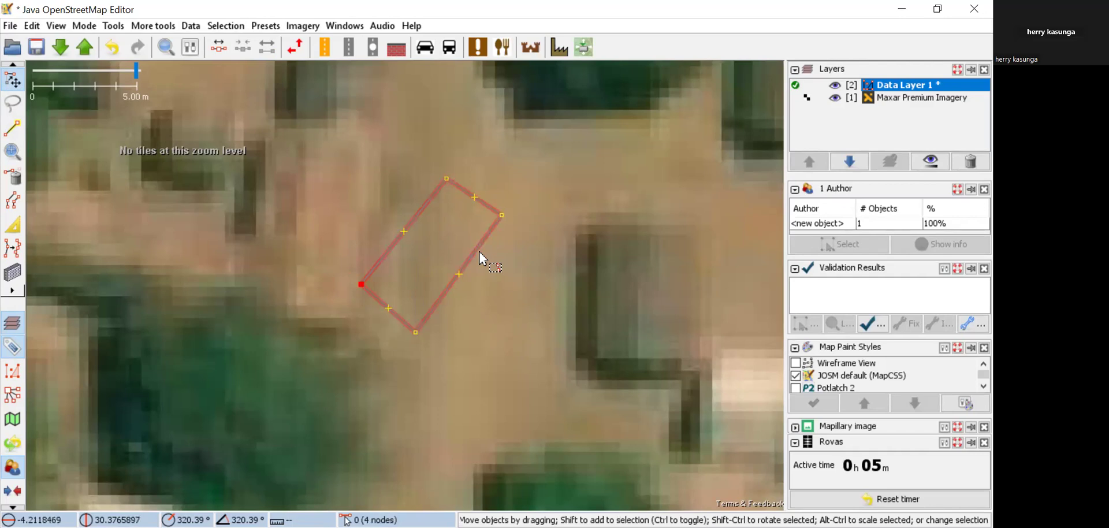
click(479, 250)
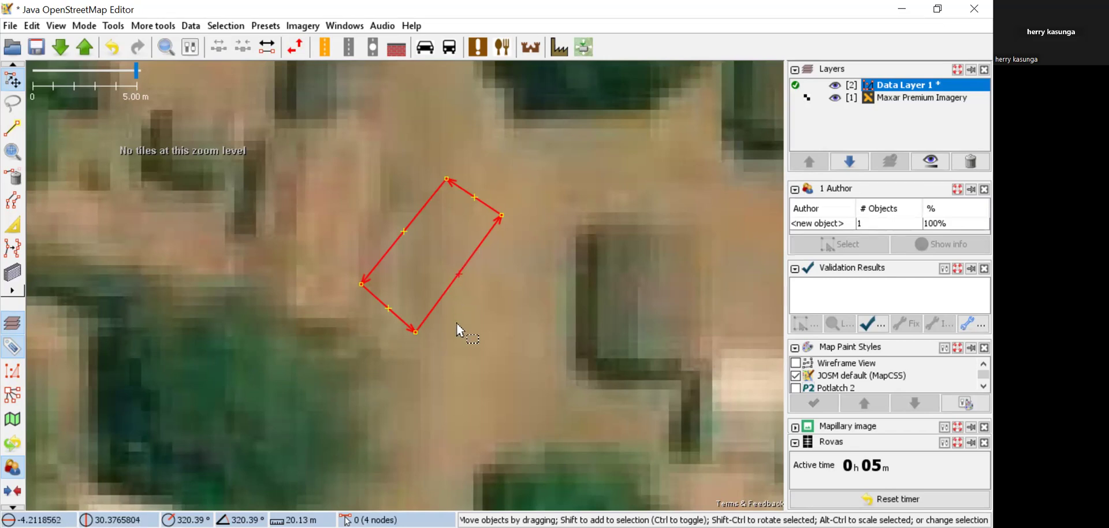
Reshape the rectangle into a rounded nine-node outline using new mid-segment nodes, and align it into a circle about 17.9 m around.
drag(461, 276, 532, 298)
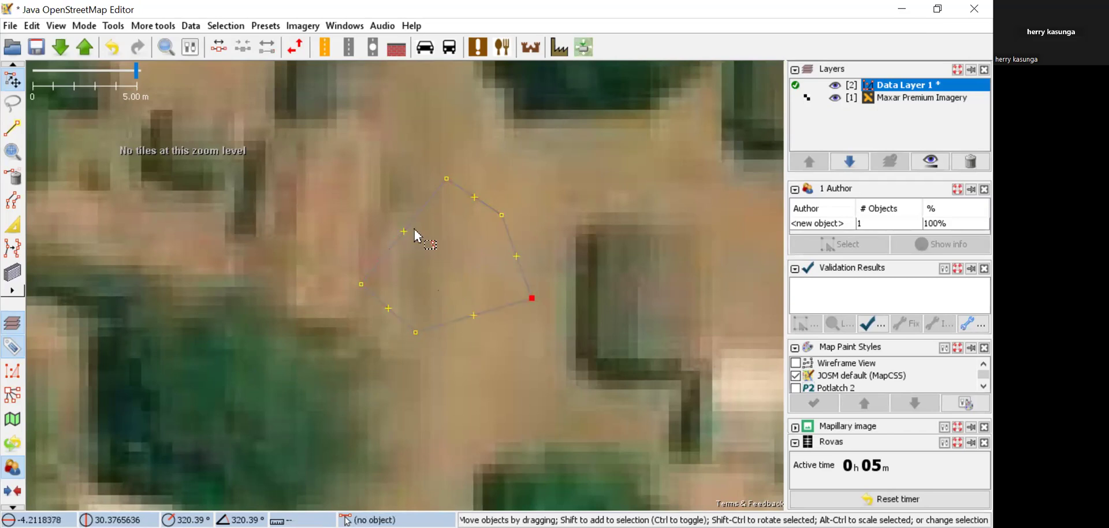
drag(403, 231, 357, 182)
drag(359, 233, 312, 245)
drag(360, 289, 377, 345)
drag(474, 315, 454, 294)
drag(531, 298, 478, 265)
drag(501, 215, 410, 208)
drag(357, 181, 351, 256)
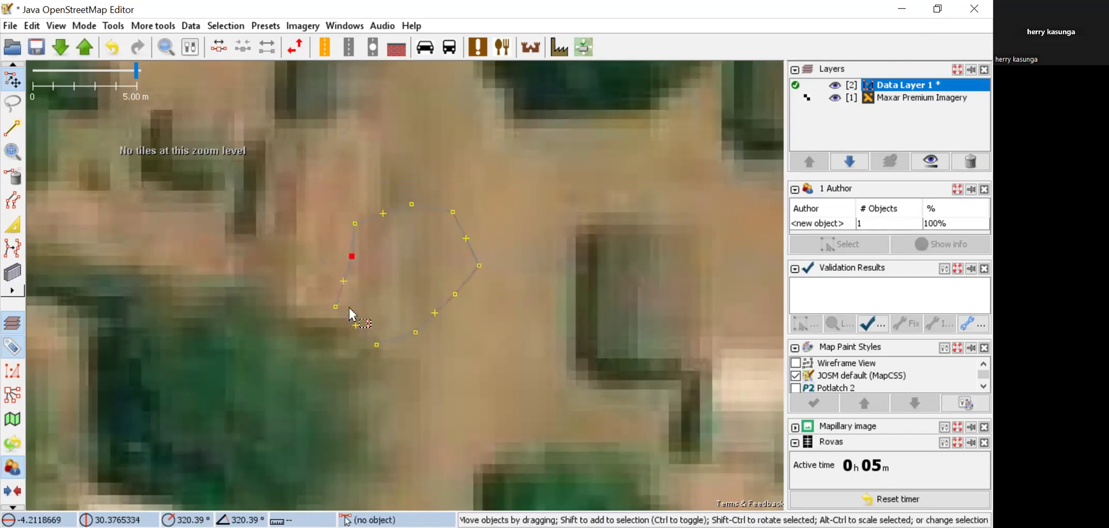
drag(336, 308, 374, 307)
drag(377, 346, 421, 312)
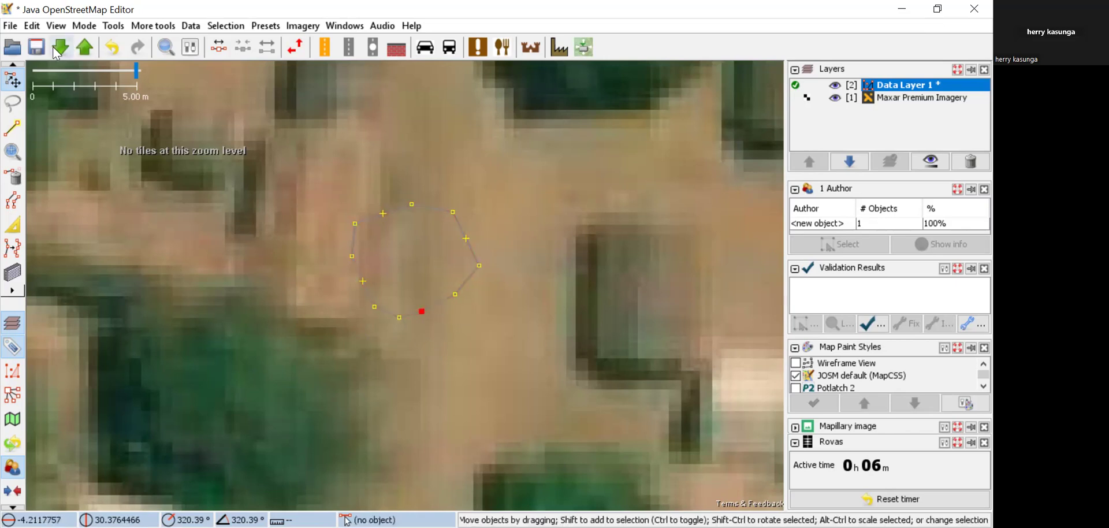
click(373, 215)
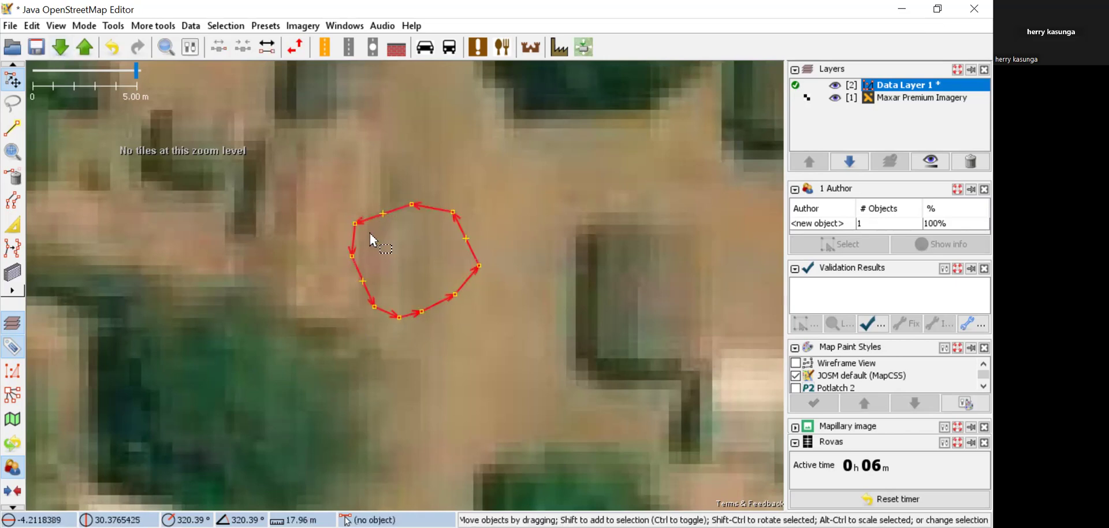
key(o)
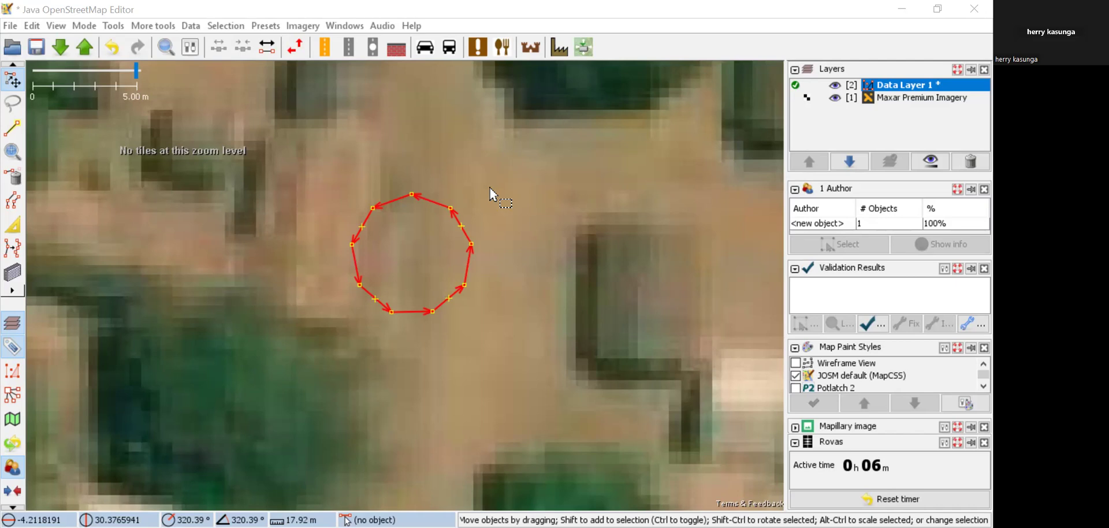
Select the mapped buildings around the large open ground together, try to square their outlines, and clear the selection.
scroll(504, 243, down, 3)
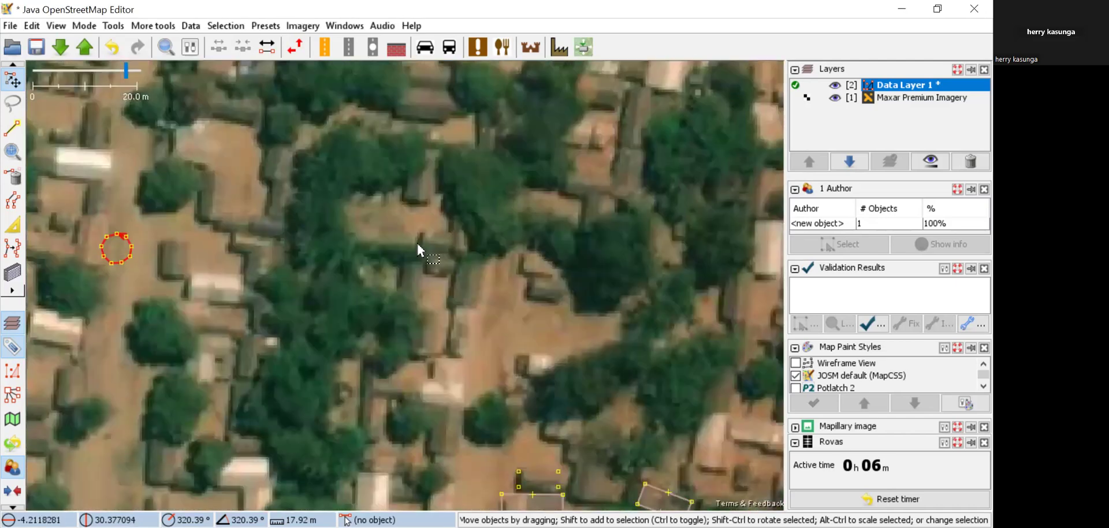
scroll(417, 242, down, 2)
drag(588, 339, 493, 159)
drag(402, 221, 424, 188)
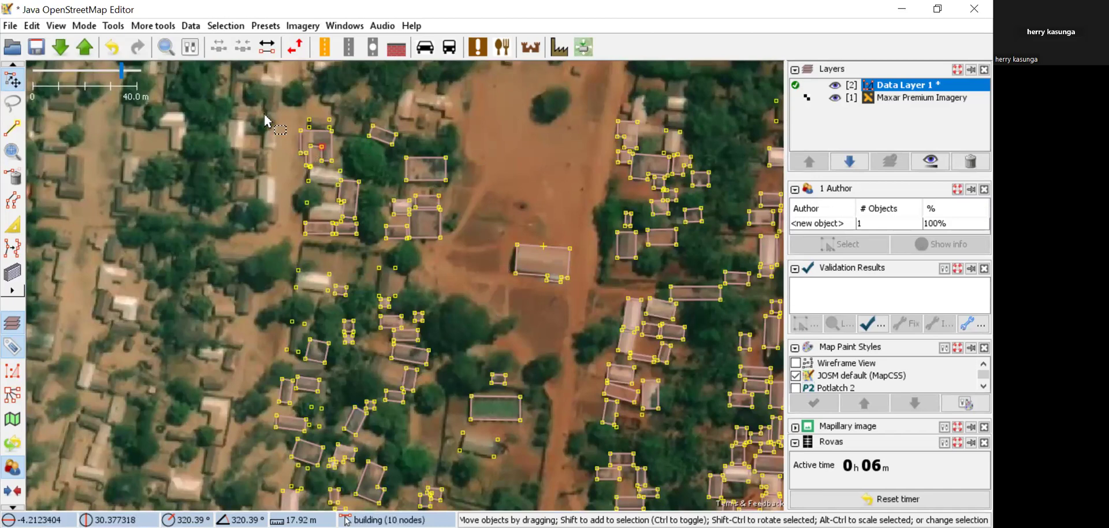
drag(252, 80, 780, 508)
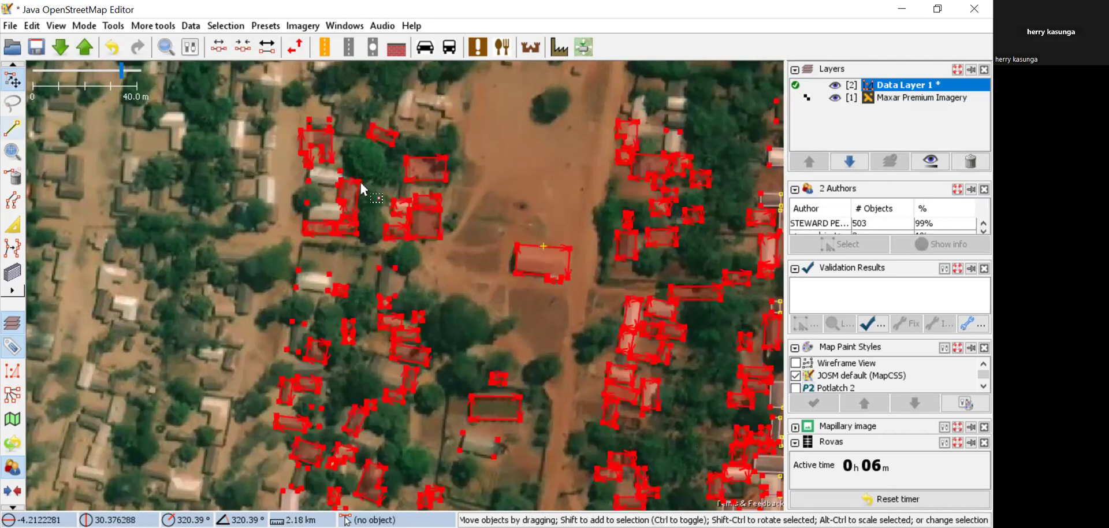
right_click(428, 154)
click(523, 126)
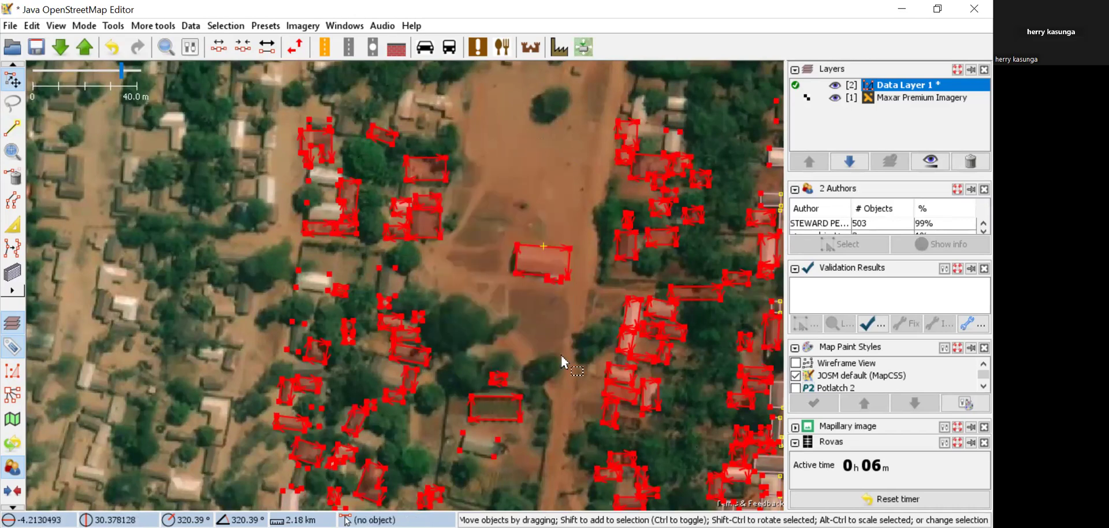
key(q)
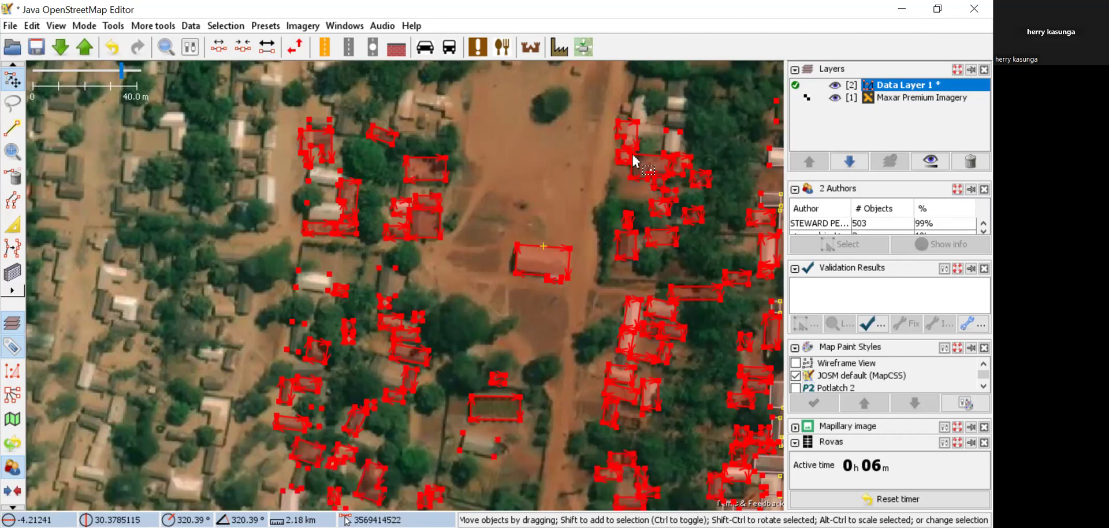
click(529, 150)
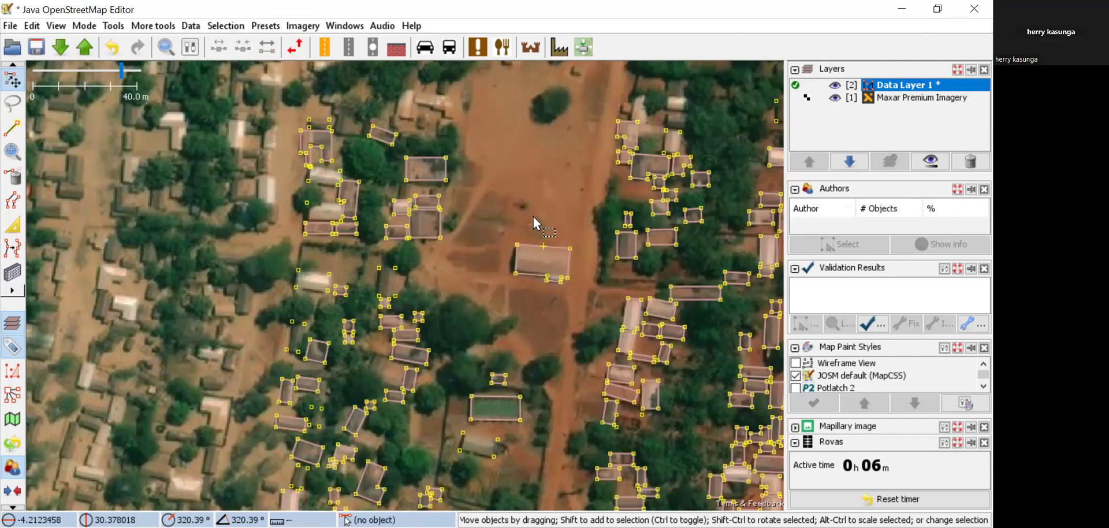
Select the building in the middle of the large open ground and shift it slightly.
click(518, 266)
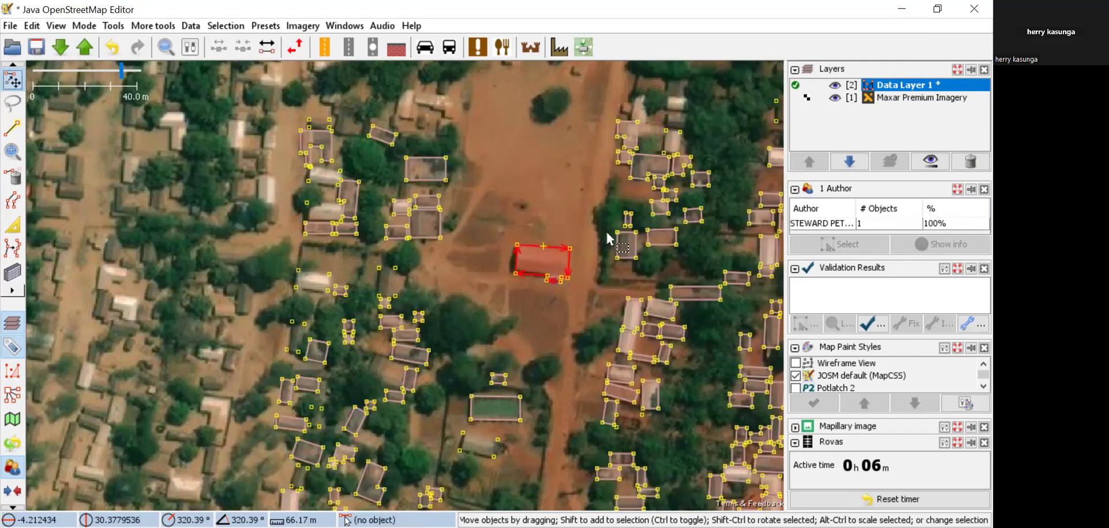
mouse_move(538, 252)
mouse_down()
mouse_move(535, 171)
mouse_move(536, 246)
mouse_up()
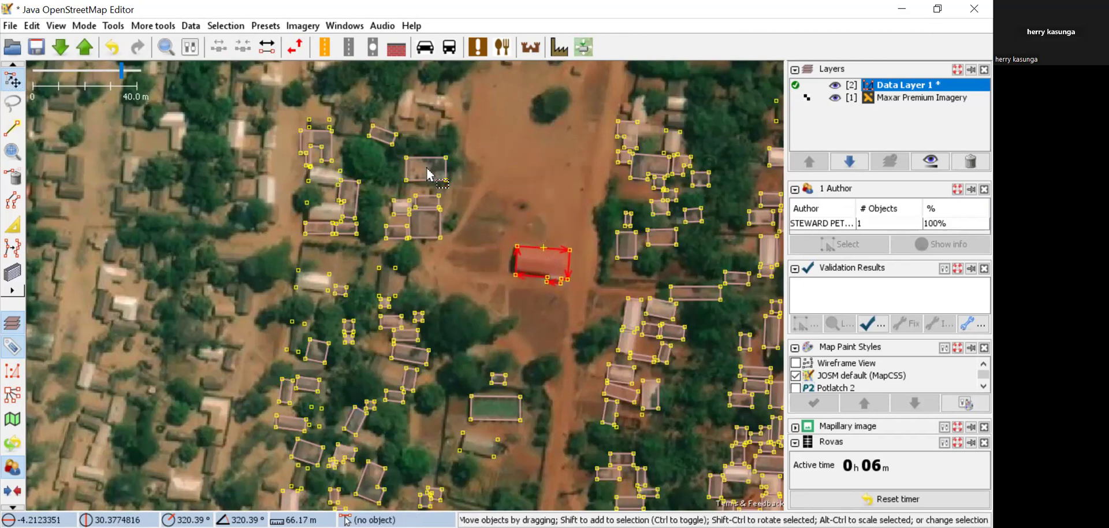
Select the mapped buildings west of the large open ground together and try to shift them southwest.
drag(230, 106, 523, 467)
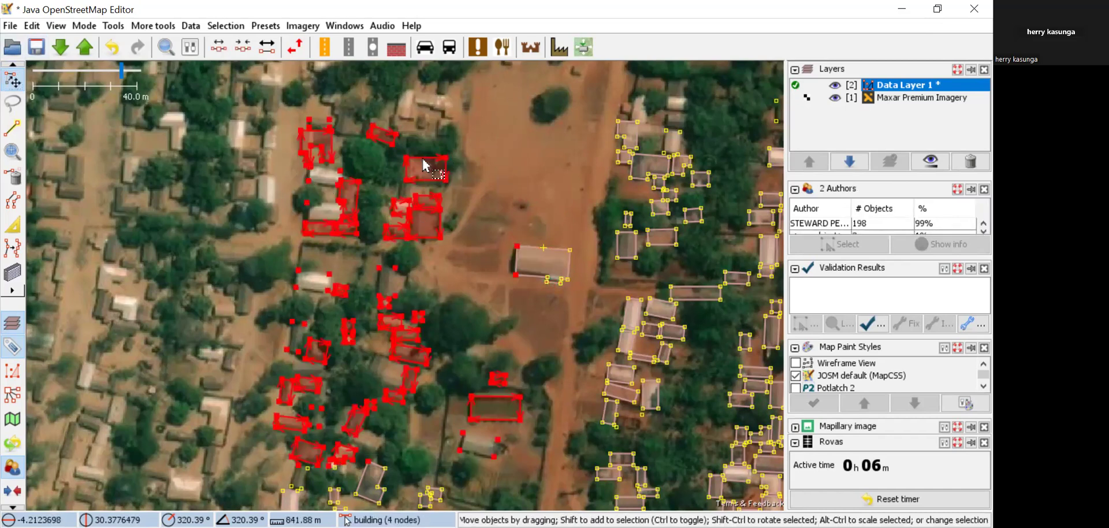
drag(427, 158, 408, 173)
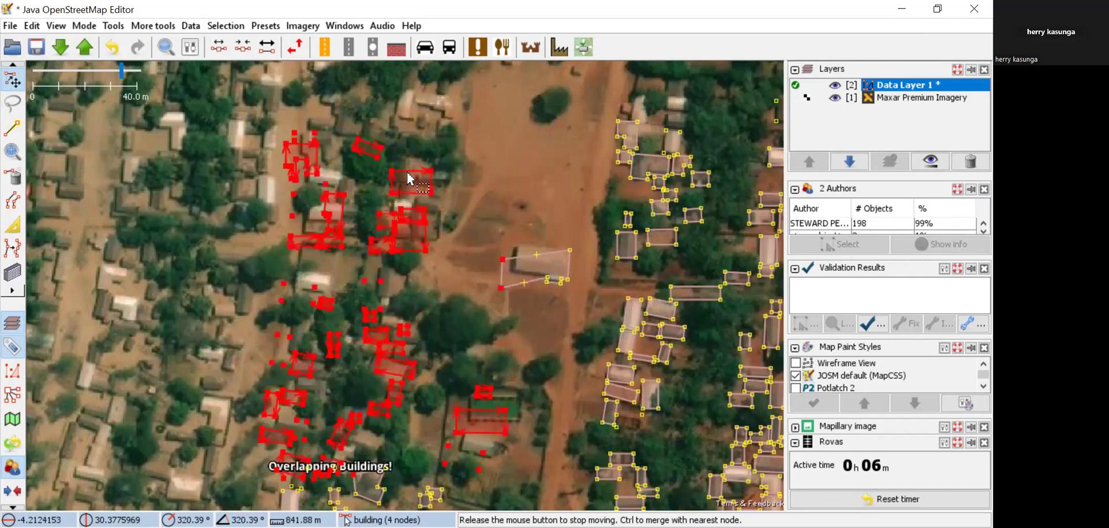
drag(676, 204, 680, 196)
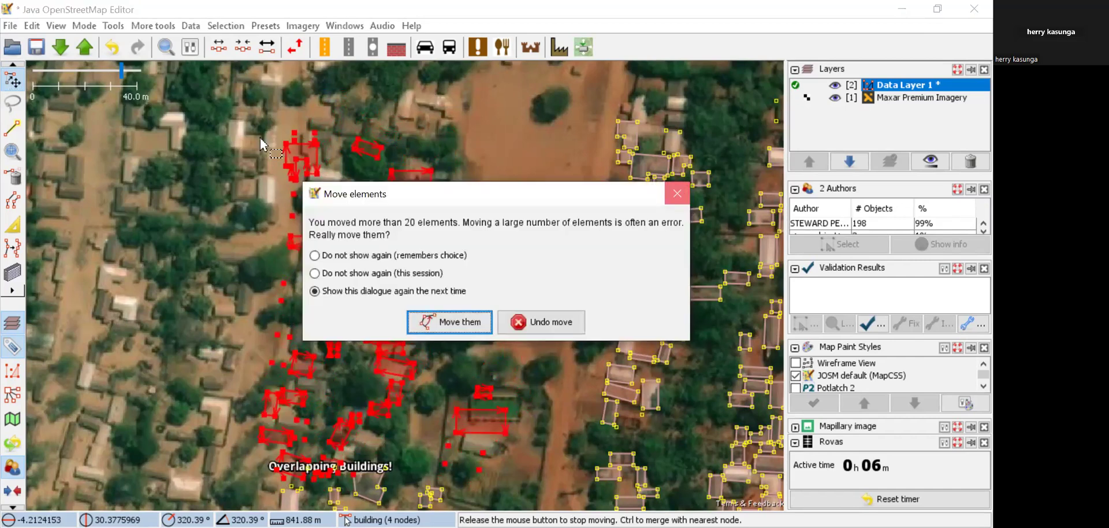
key(Escape)
Select nearly all mapped buildings in the area together, shift them slightly, and undo the move.
scroll(263, 142, down, 2)
drag(354, 146, 711, 490)
drag(570, 460, 570, 460)
mouse_move(374, 258)
mouse_down()
mouse_move(383, 246)
mouse_move(372, 268)
mouse_up()
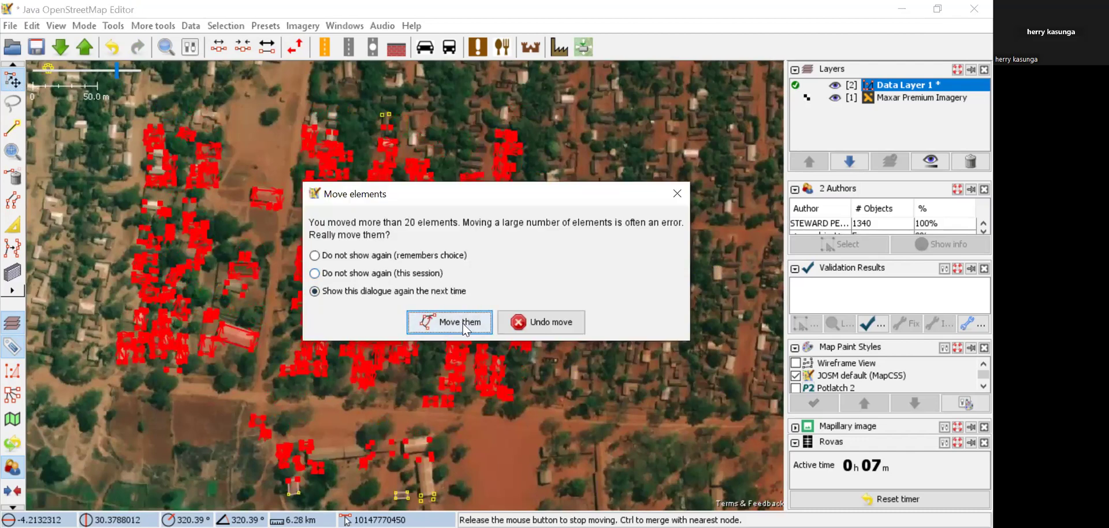
click(541, 324)
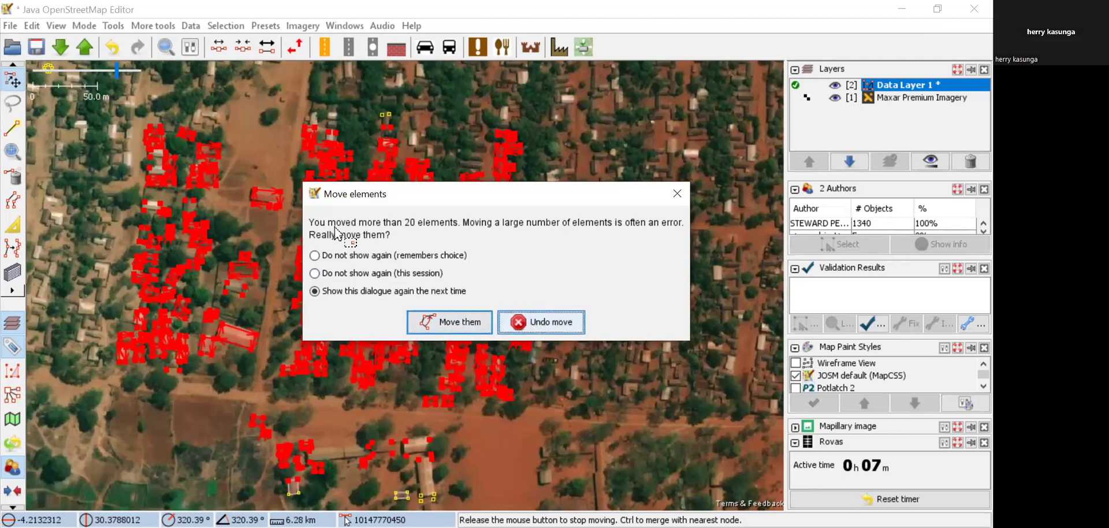
scroll(335, 228, up, 5)
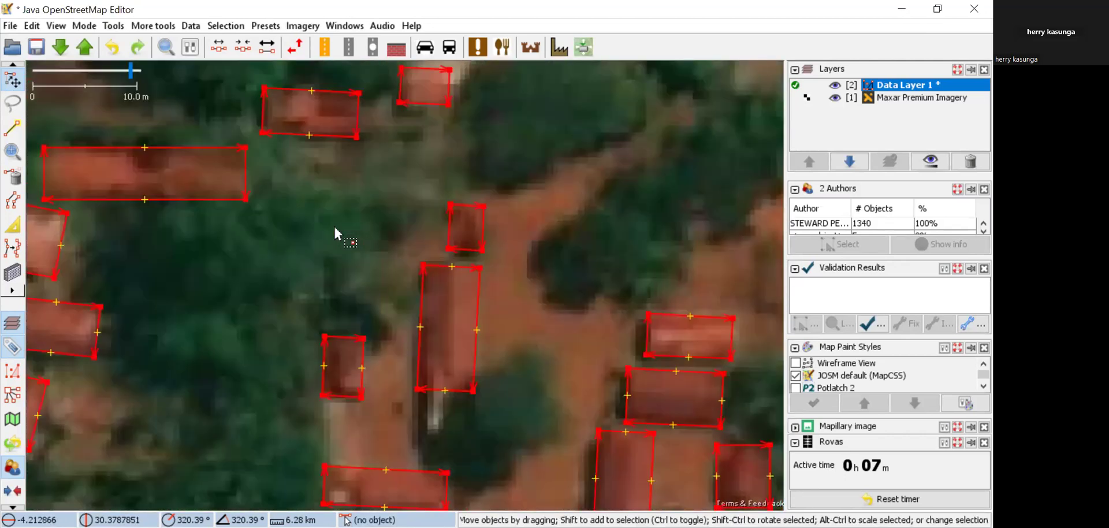
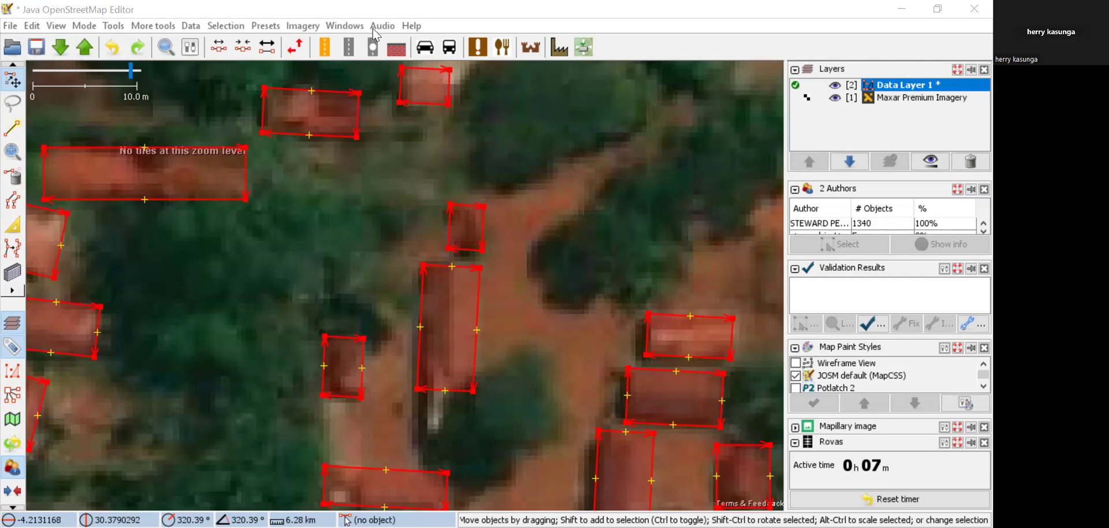
Switch to OSMCha and examine how the added, modified and deleted building outlines of changeset 128349890 overlap on the imagery.
key(alt+Tab)
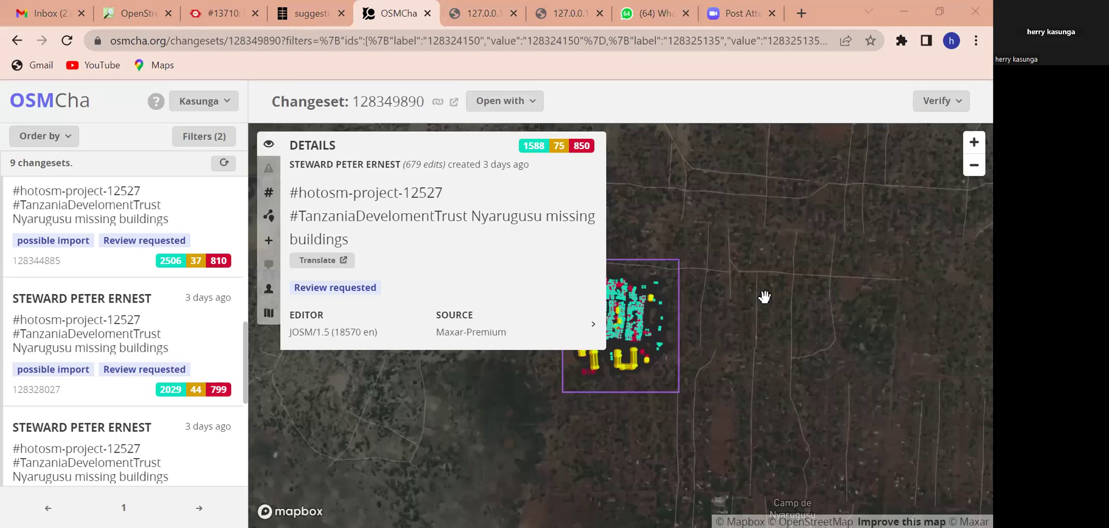
scroll(764, 296, up, 5)
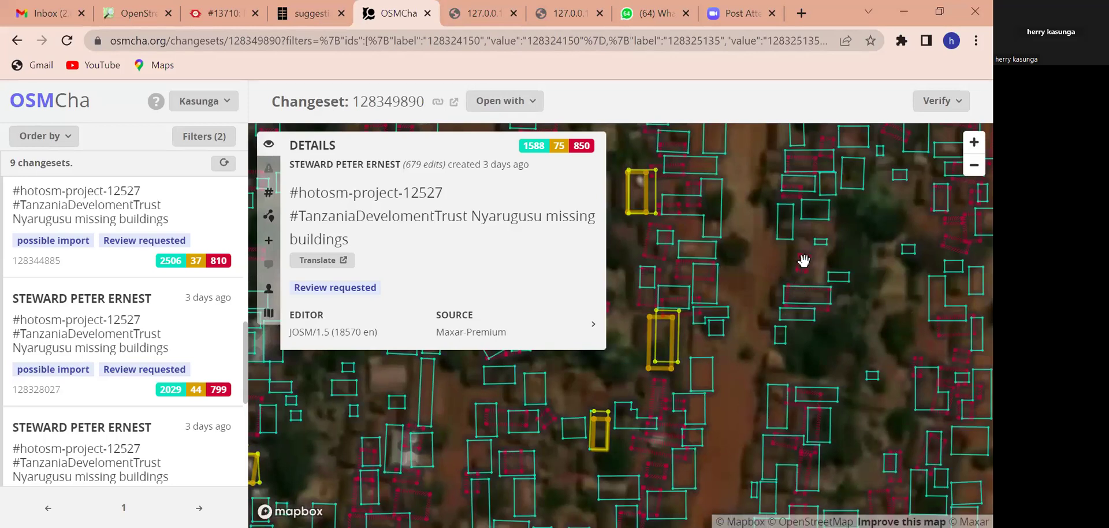
scroll(802, 259, up, 3)
scroll(803, 260, up, 2)
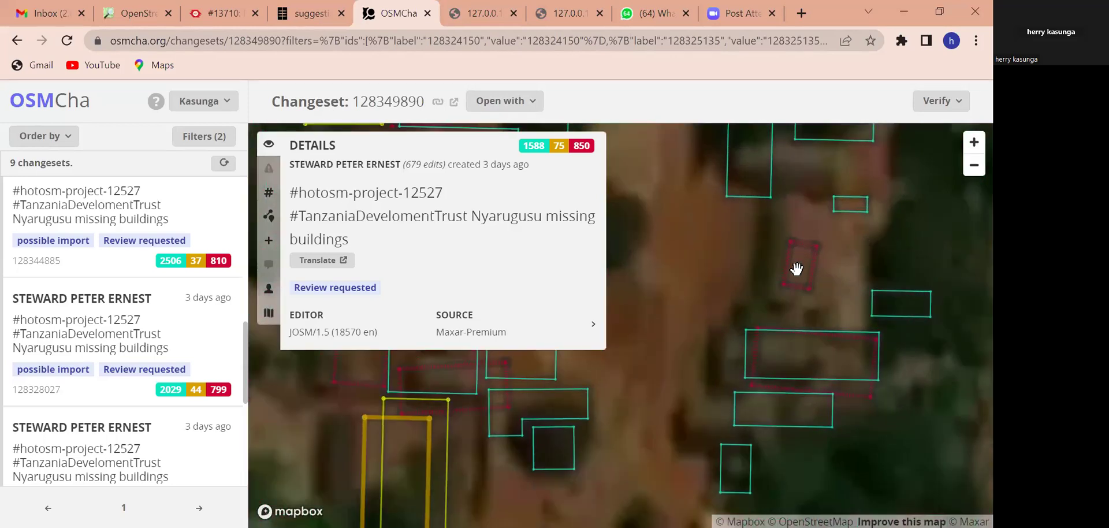
scroll(794, 239, up, 4)
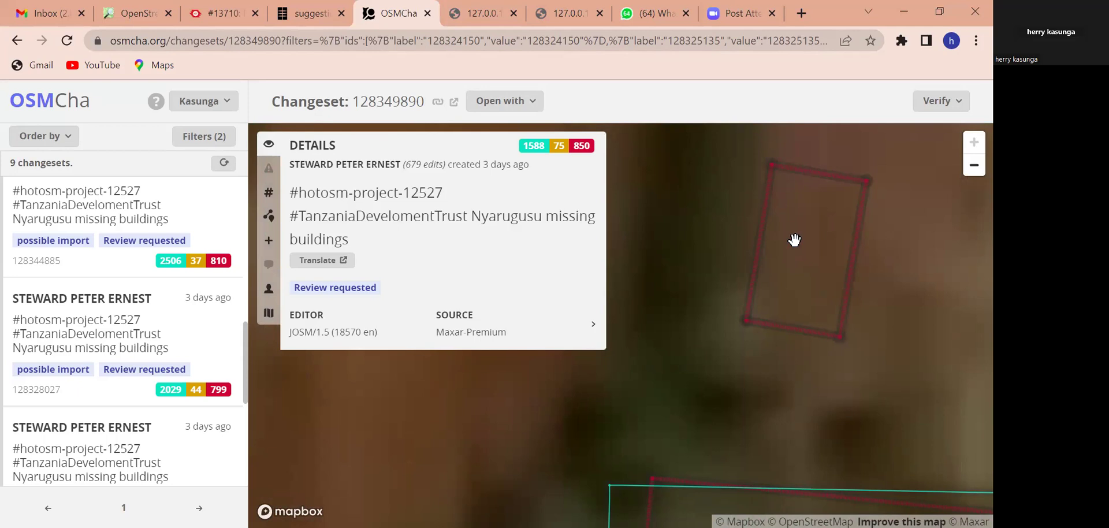
scroll(733, 254, down, 3)
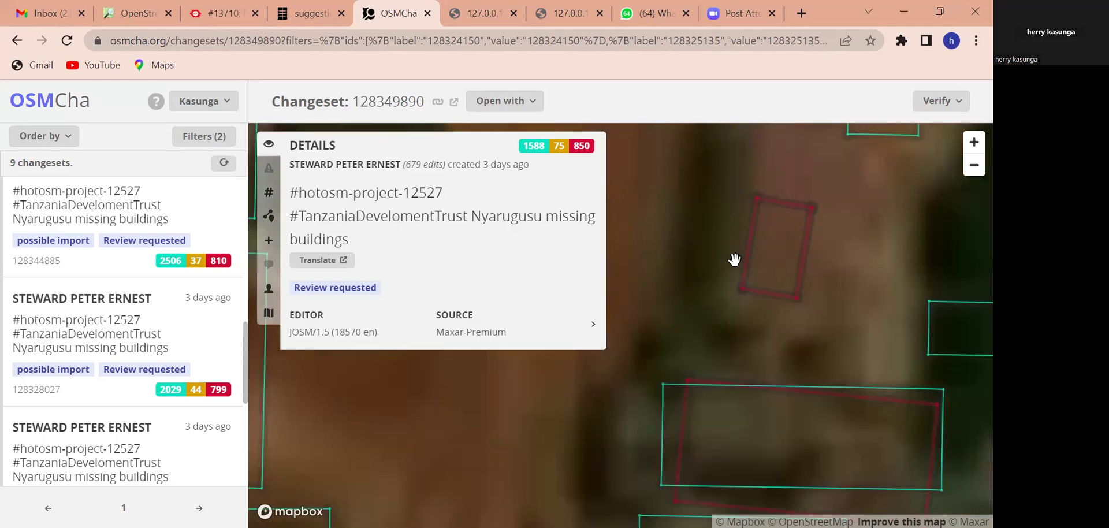
scroll(549, 456, down, 3)
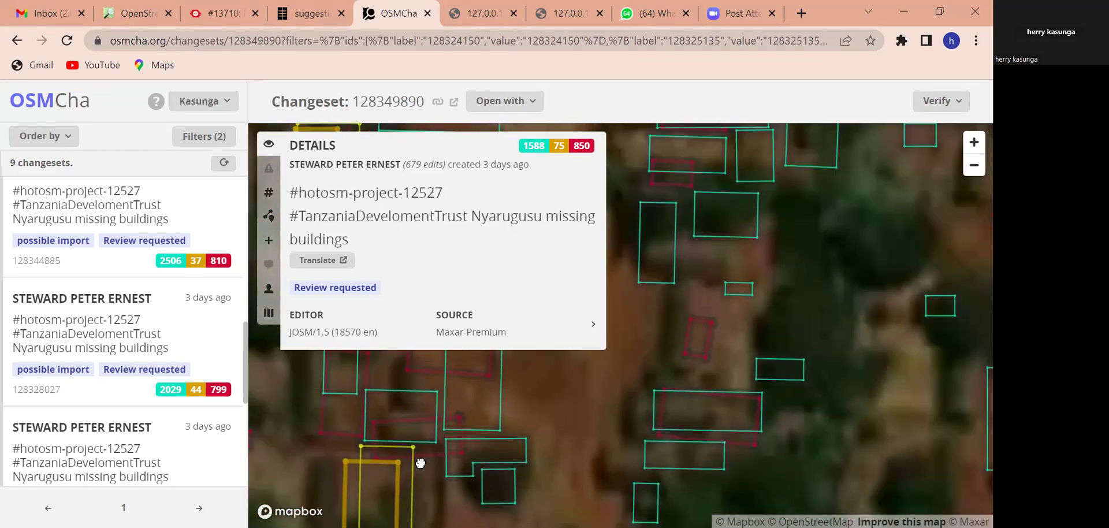
drag(574, 368, 659, 328)
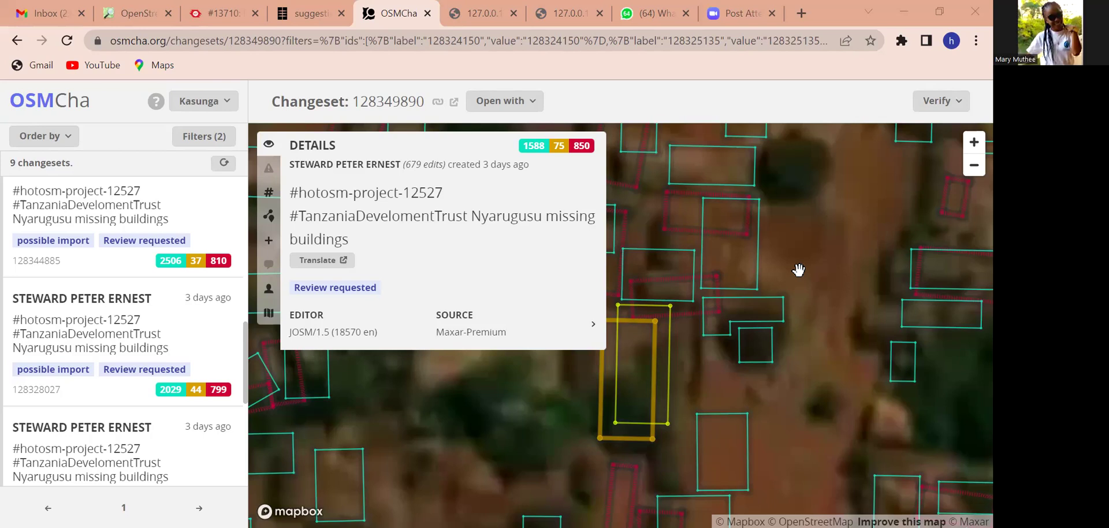
scroll(792, 272, down, 5)
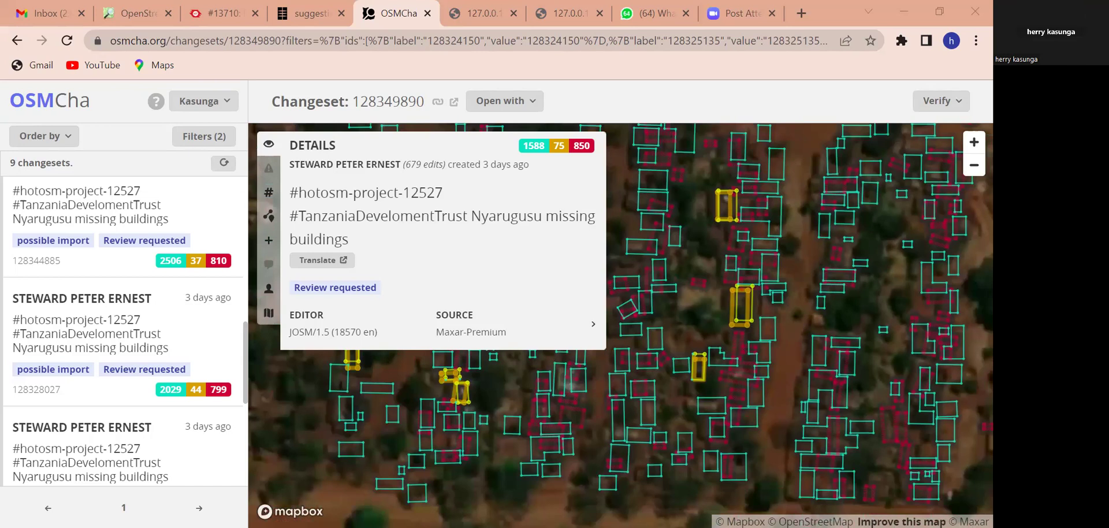
Switch back to JOSM, clear the selection of all buildings, and select the nearly square building just east of the dirt road.
key(alt+Tab)
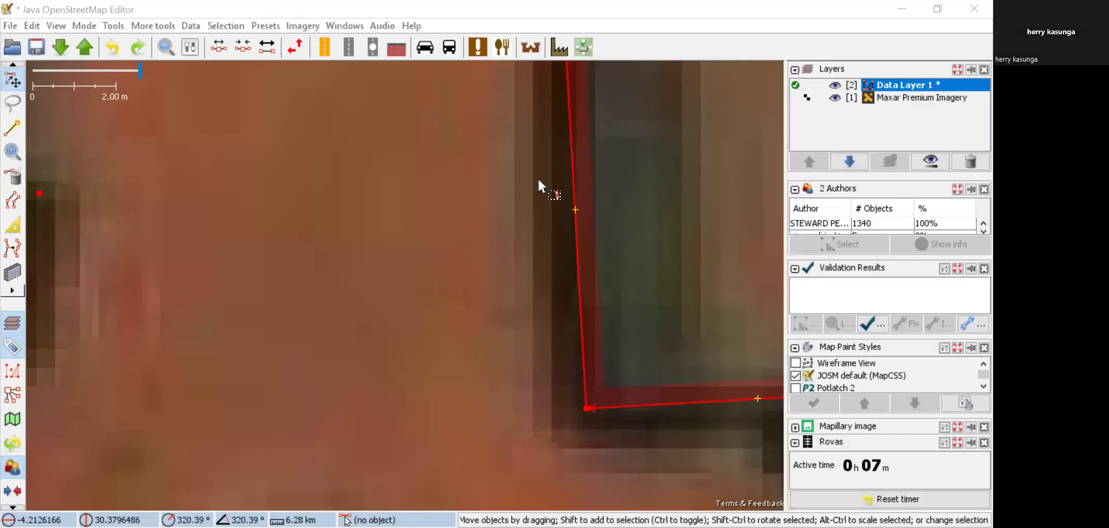
scroll(515, 218, down, 2)
drag(470, 222, 375, 217)
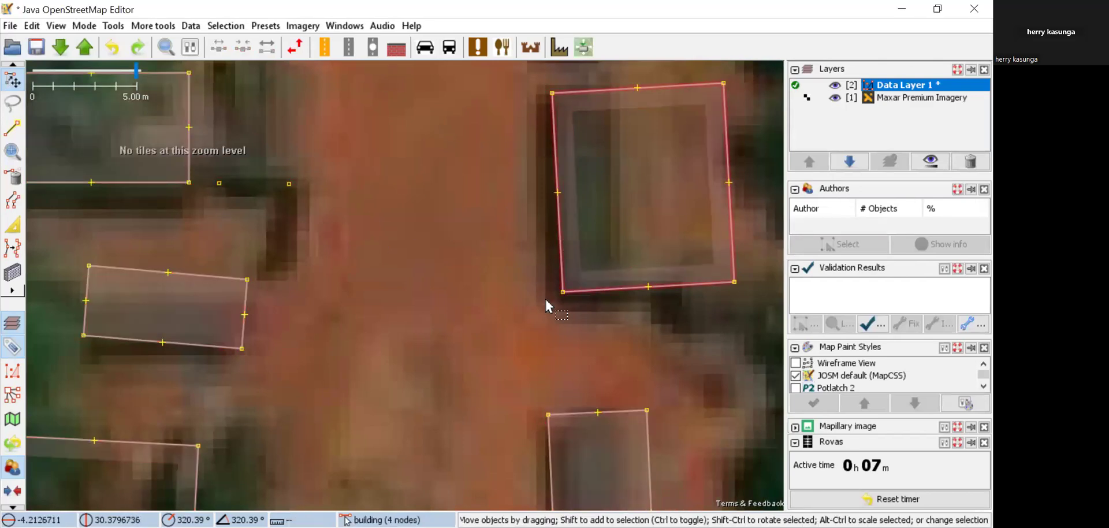
scroll(532, 296, down, 3)
scroll(506, 273, up, 1)
click(506, 274)
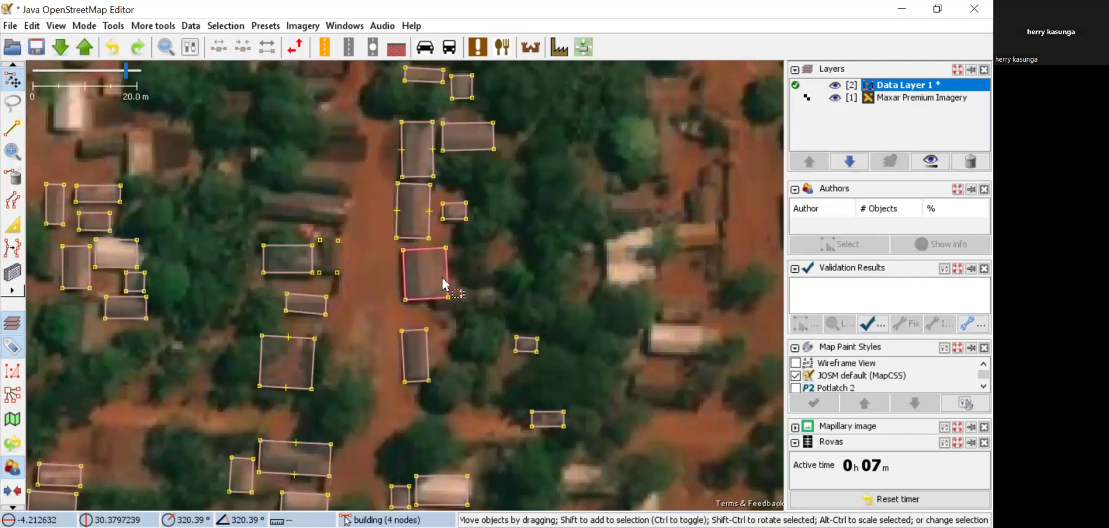
scroll(446, 280, up, 4)
click(347, 183)
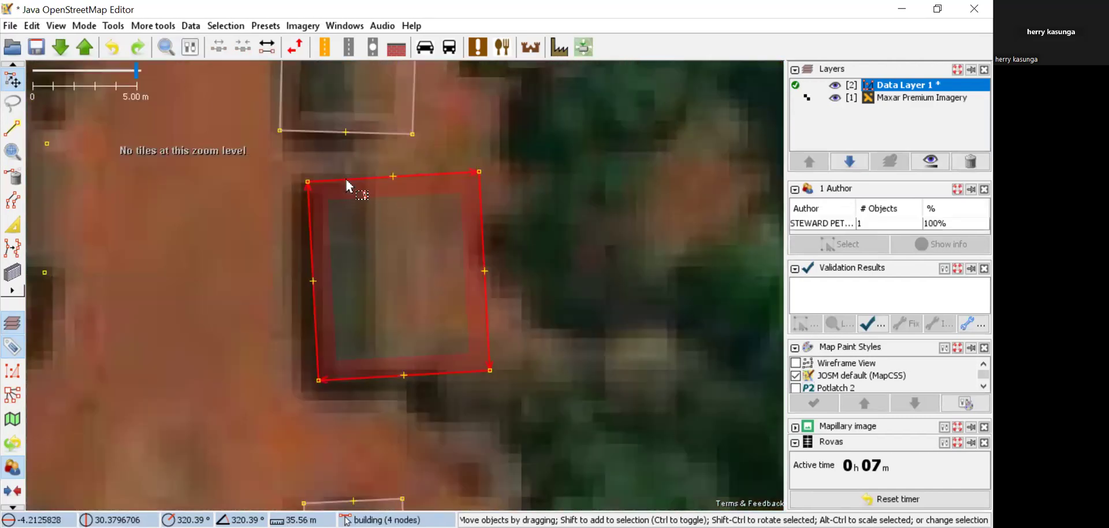
Deselect and reselect the nearly square building, try the Draw mode on its outline, and return to Select mode.
drag(365, 248, 621, 206)
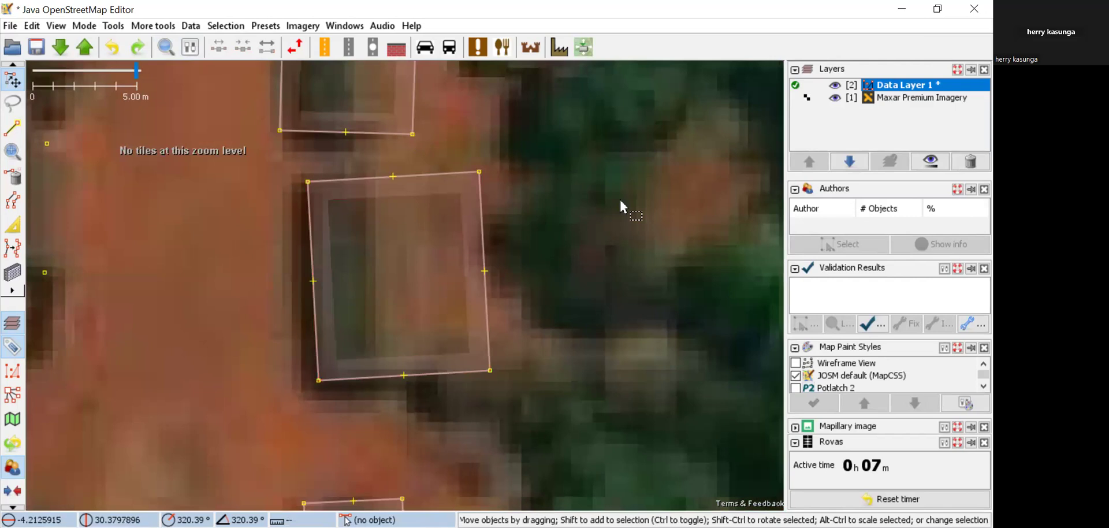
click(325, 184)
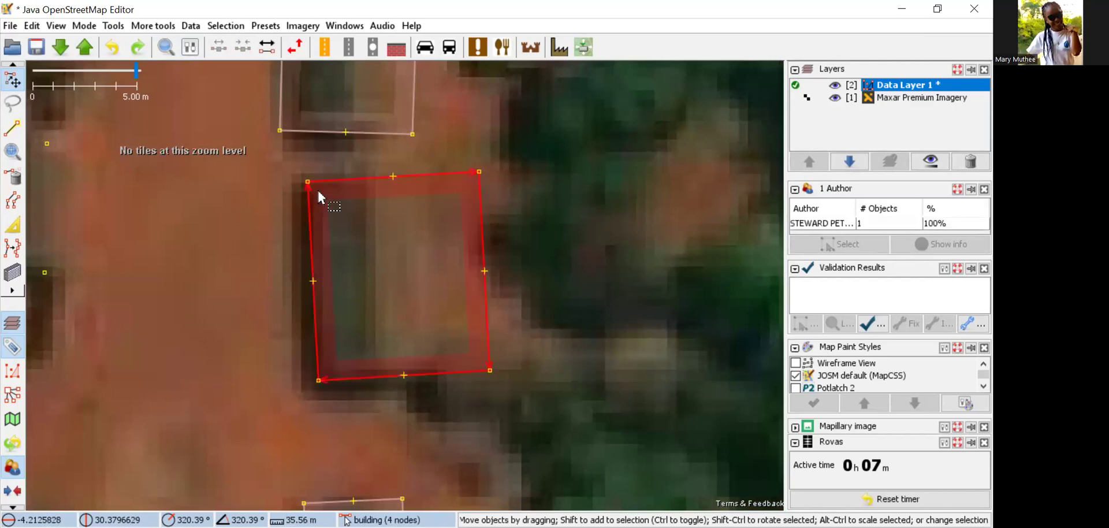
click(13, 130)
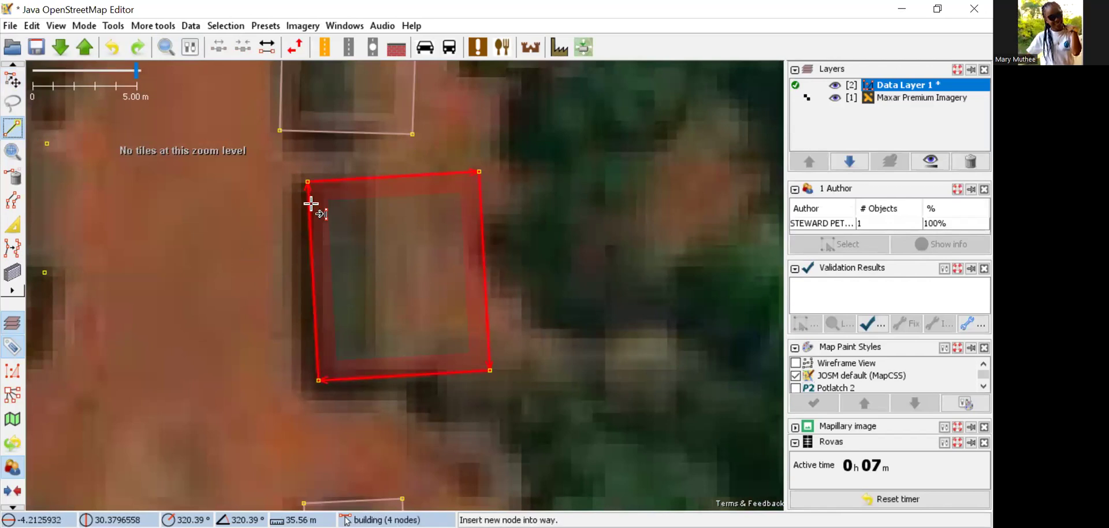
click(5, 84)
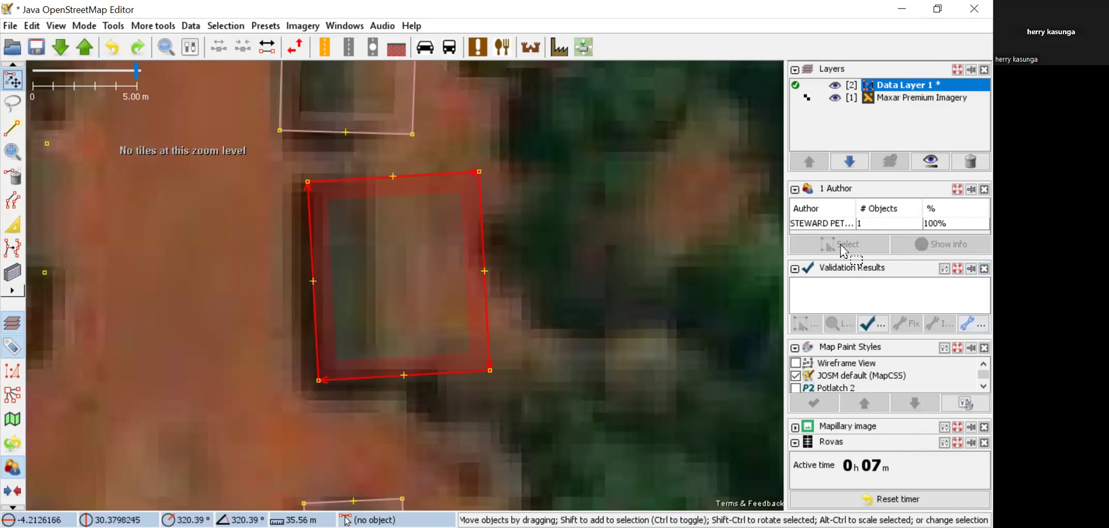
Display both the tags and the author information for the selected building.
click(843, 223)
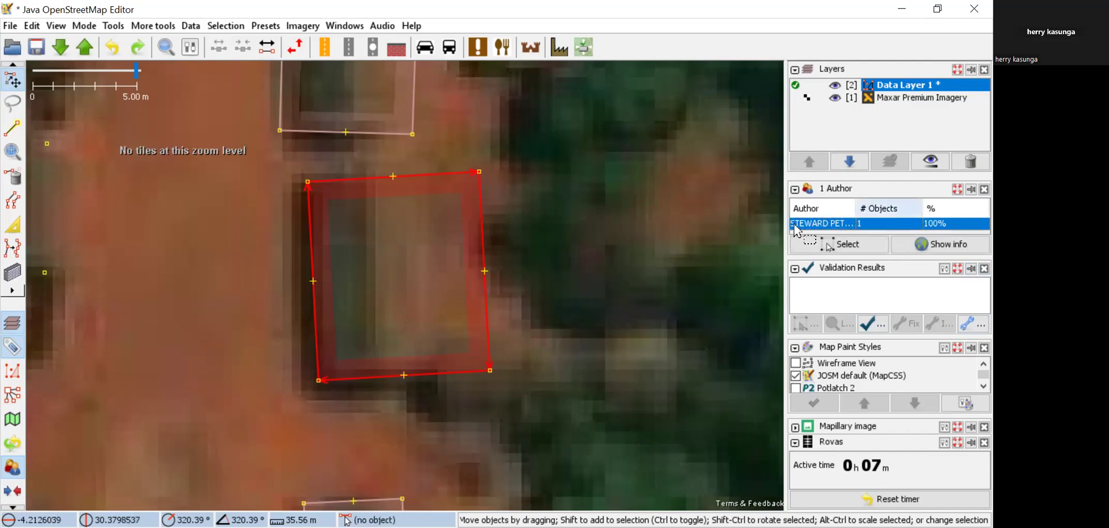
click(342, 26)
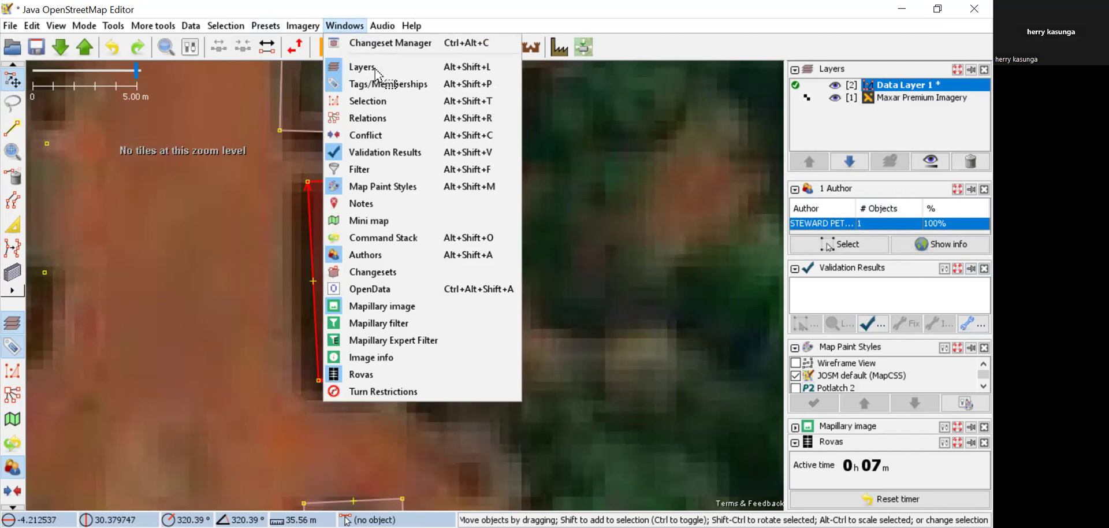
click(378, 255)
click(344, 25)
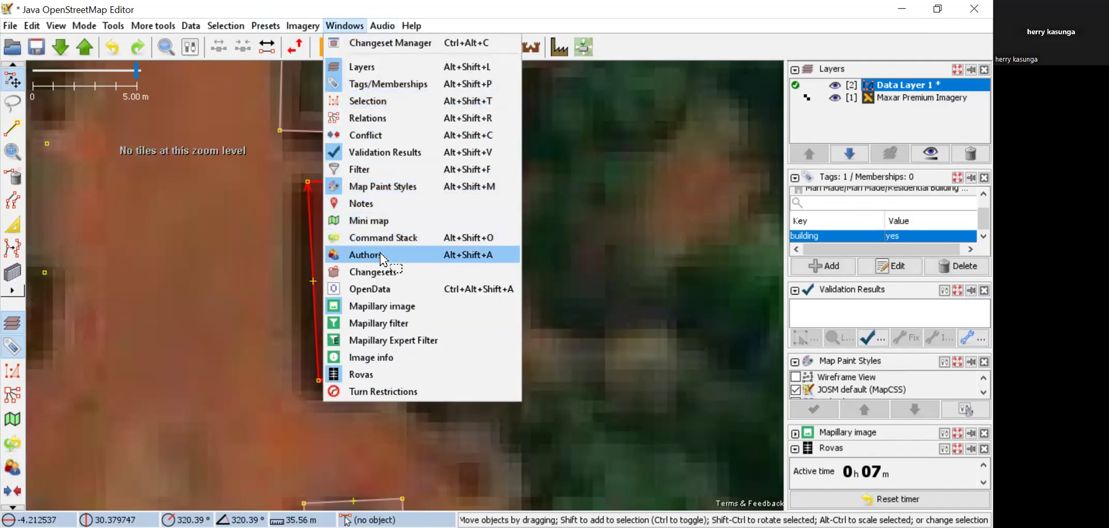
click(380, 254)
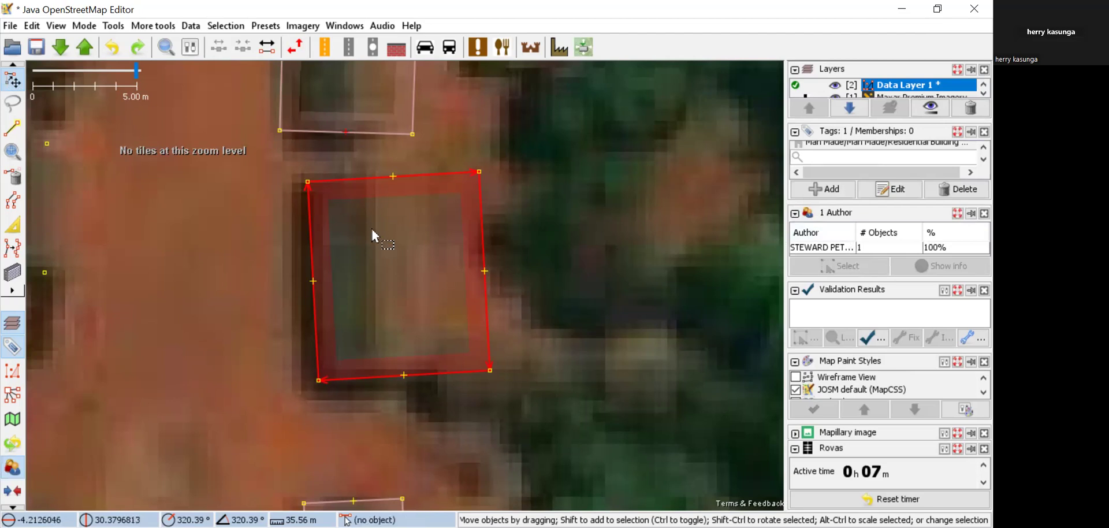
Open the OpenStreetMap profile of the selected building's author to review it, and return to JOSM.
click(877, 251)
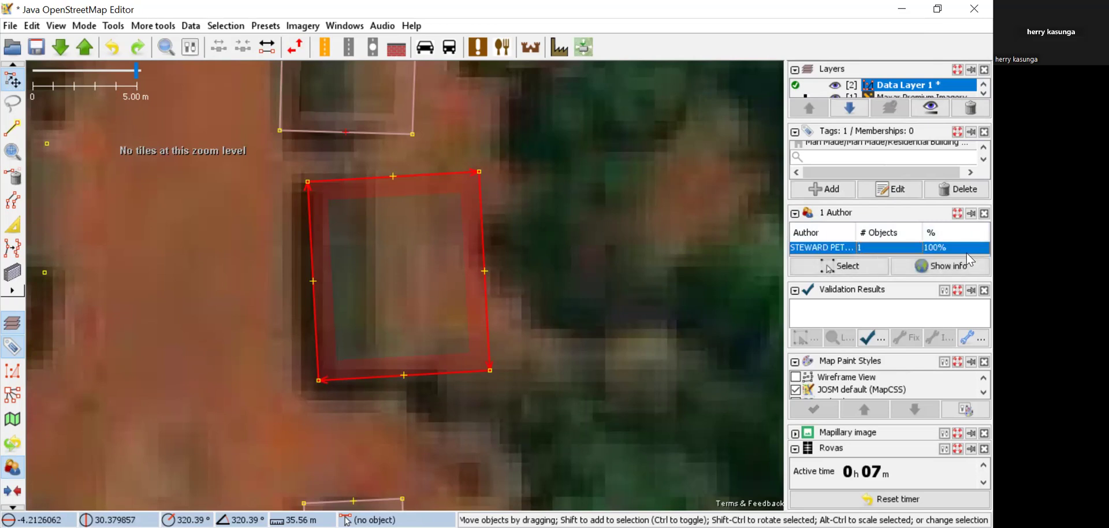
click(937, 270)
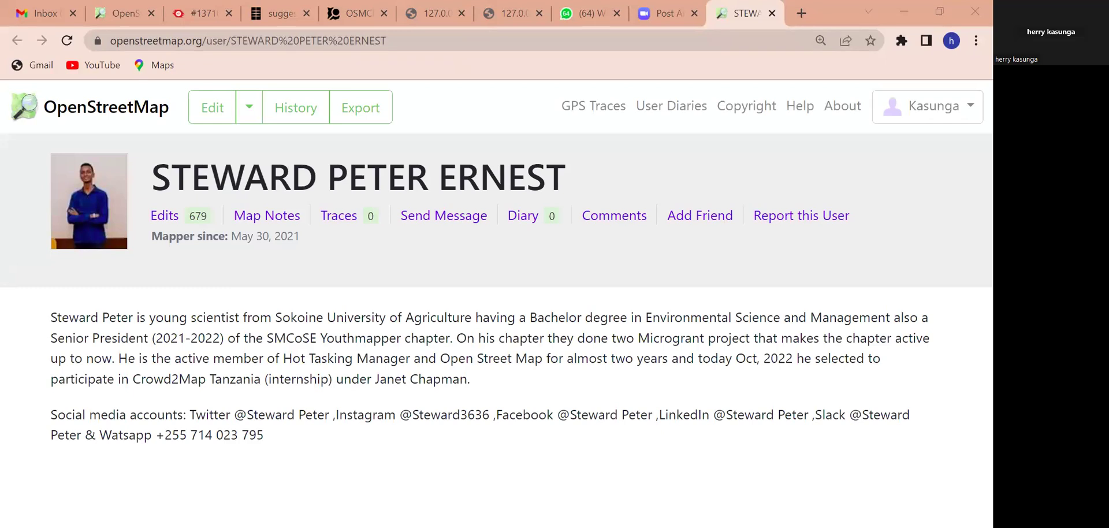
key(alt+Tab)
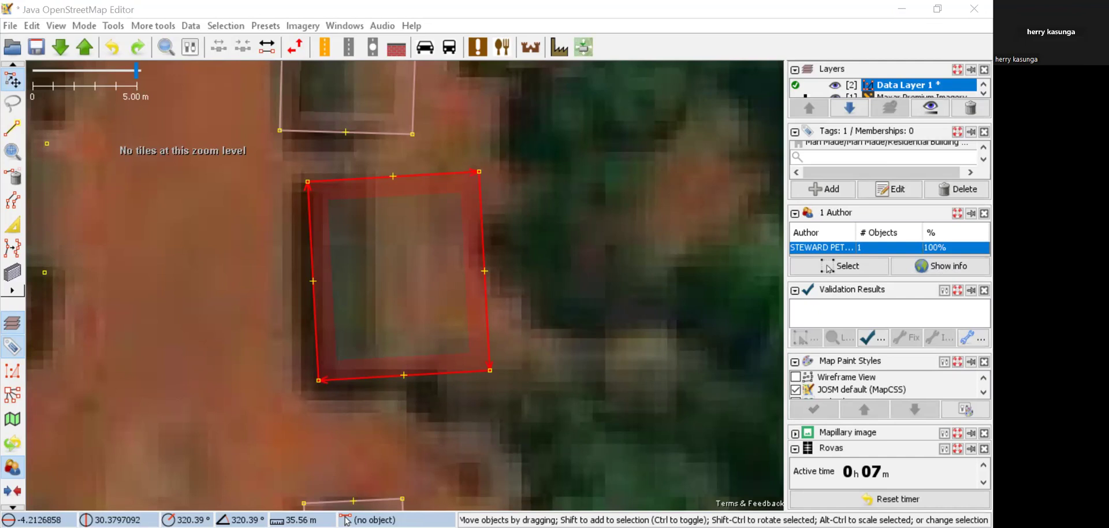
Move the southeastern corner node of the large slanted building north of the dirt road outward to the southeast.
scroll(436, 222, down, 8)
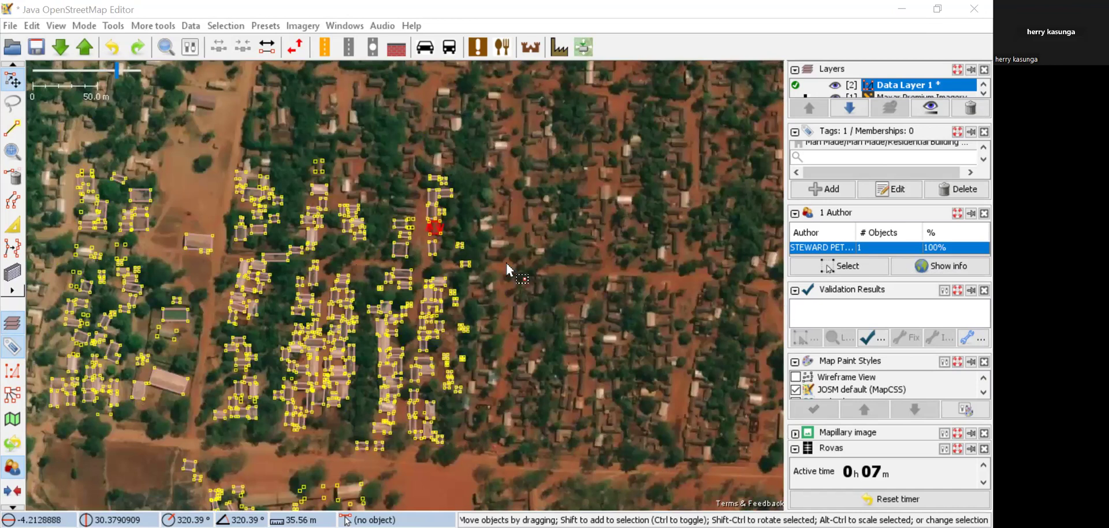
scroll(505, 289, up, 3)
scroll(500, 312, up, 2)
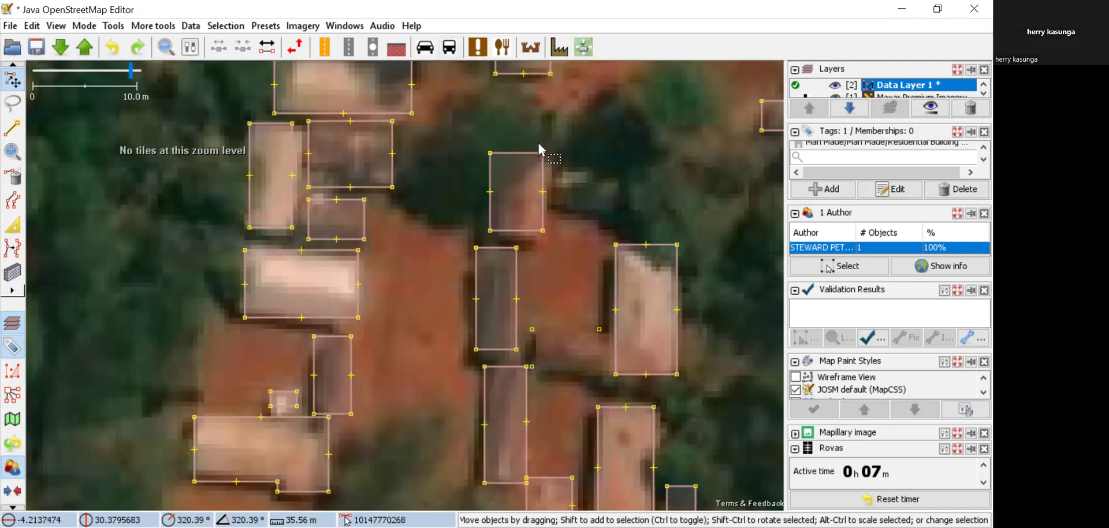
scroll(422, 204, down, 3)
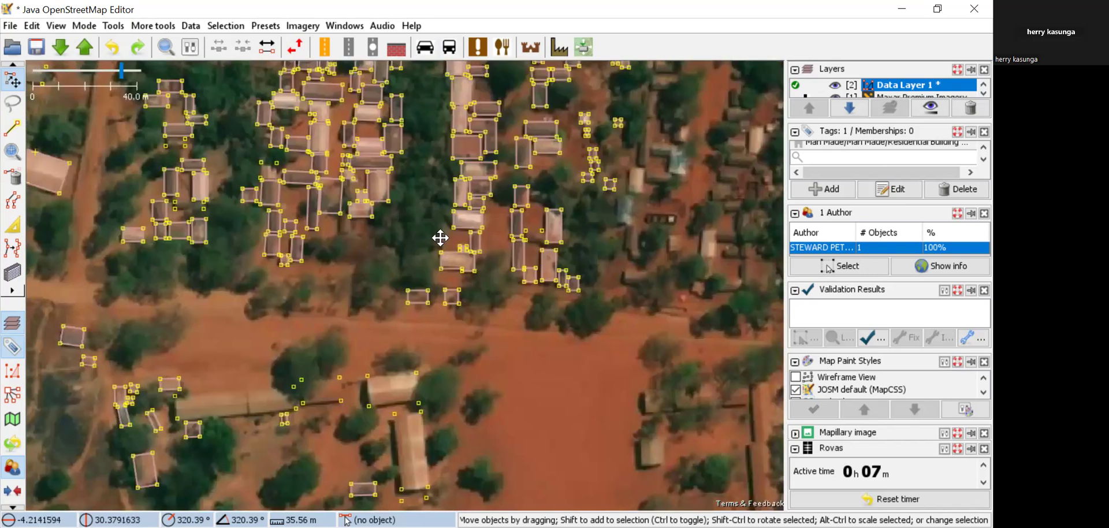
drag(440, 238, 551, 211)
drag(275, 182, 451, 257)
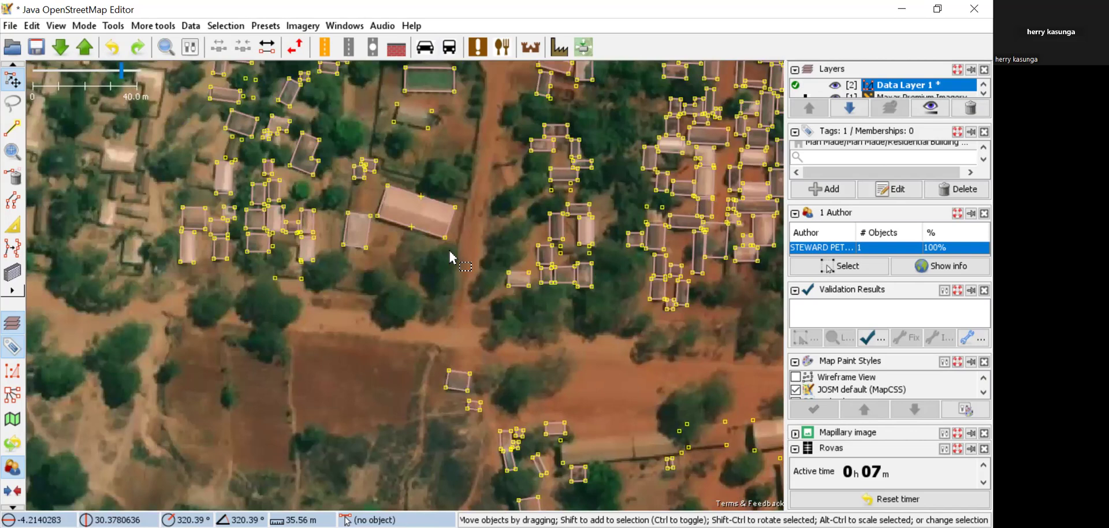
drag(447, 239, 455, 250)
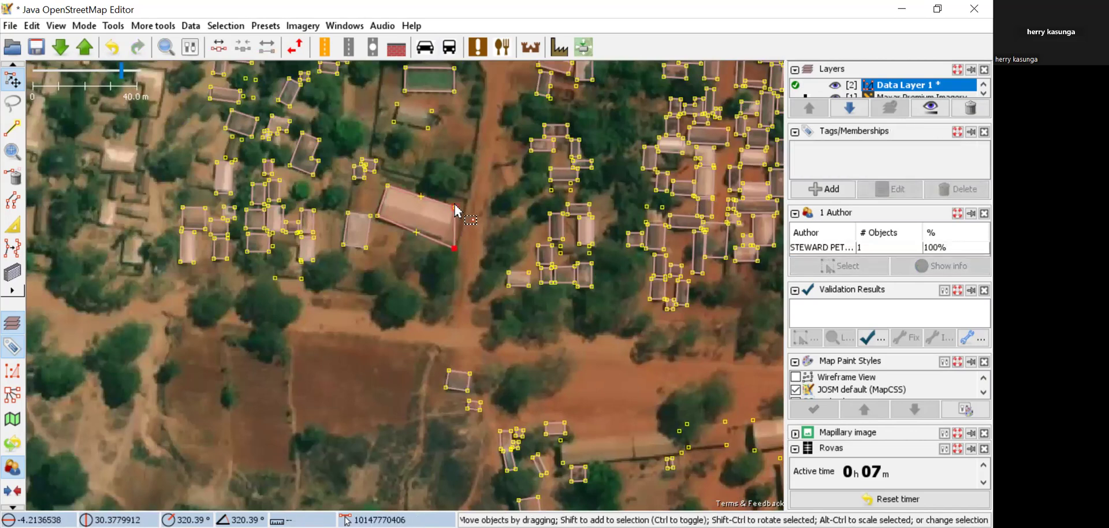
Nudge the large slanted building's northeastern corner node inward, and delete Data Layer 1 without keeping its changes.
drag(459, 206, 452, 209)
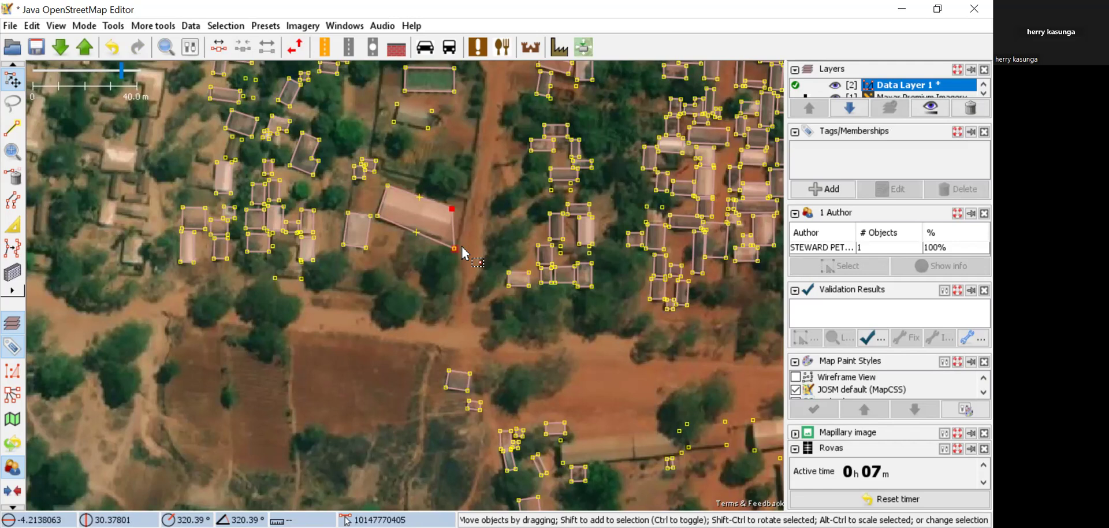
right_click(914, 87)
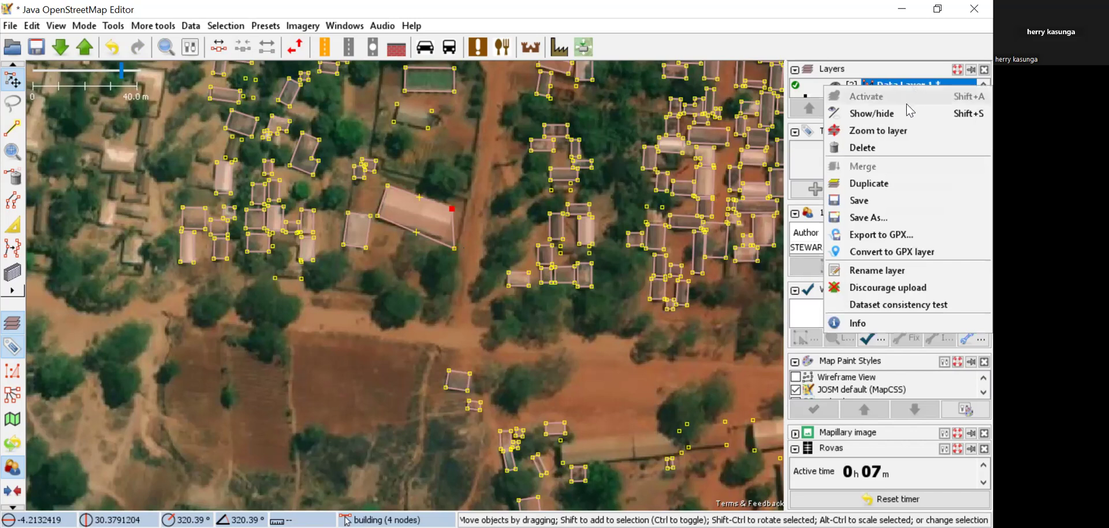
click(896, 150)
click(403, 370)
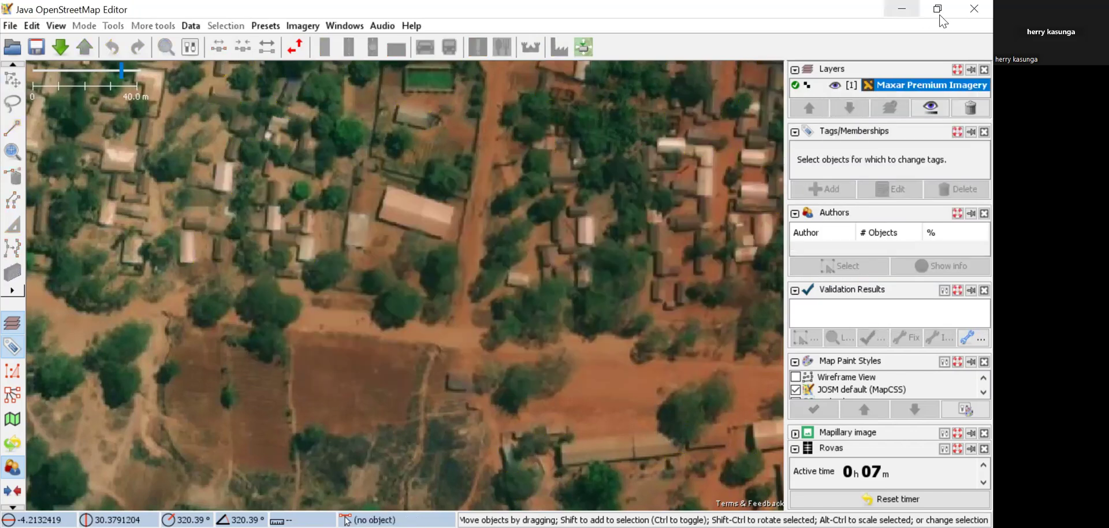
Switch to Rovas in the browser, find the Map Tanzania project and open its linked web address.
click(902, 11)
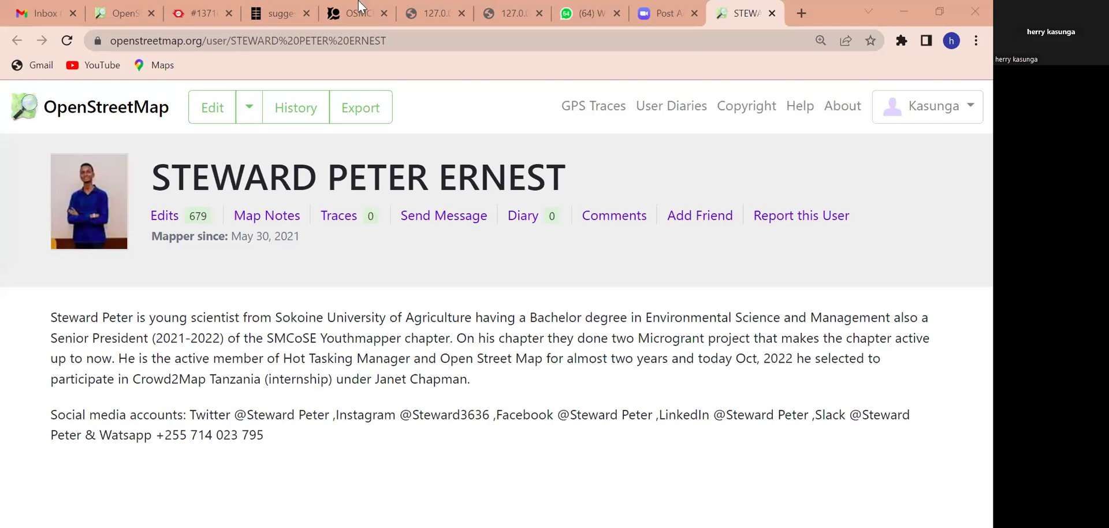
click(276, 15)
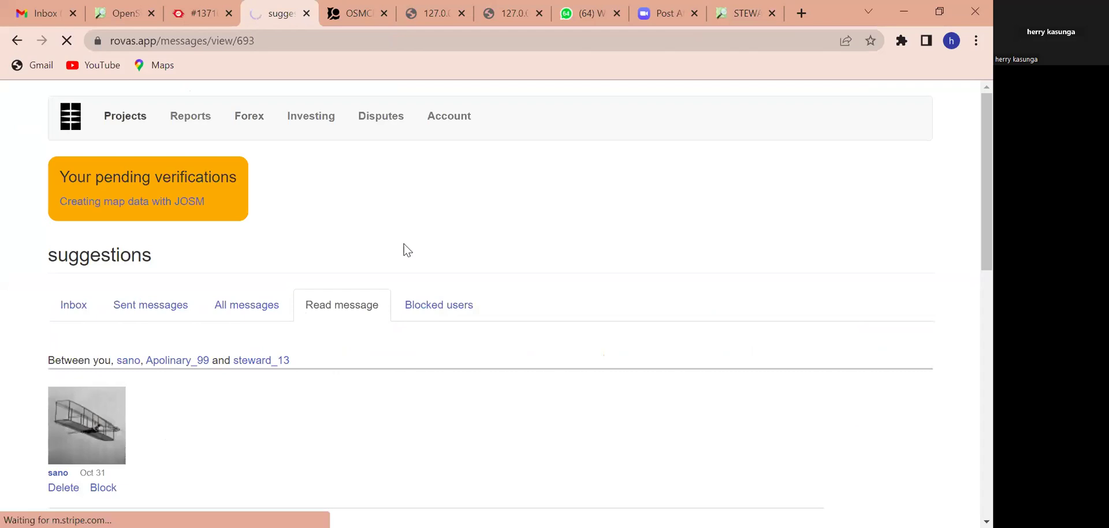
scroll(404, 249, down, 1)
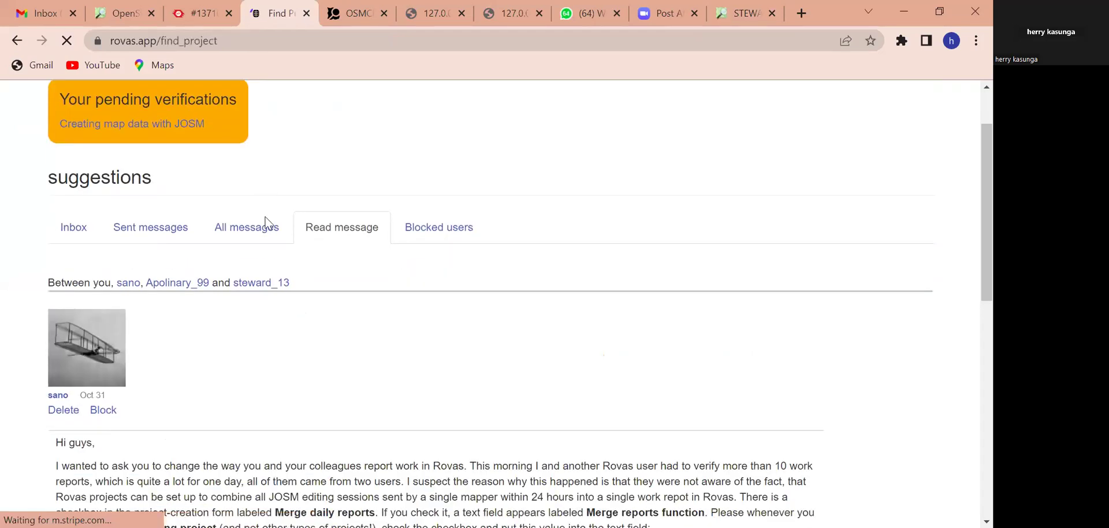
scroll(293, 386, down, 1)
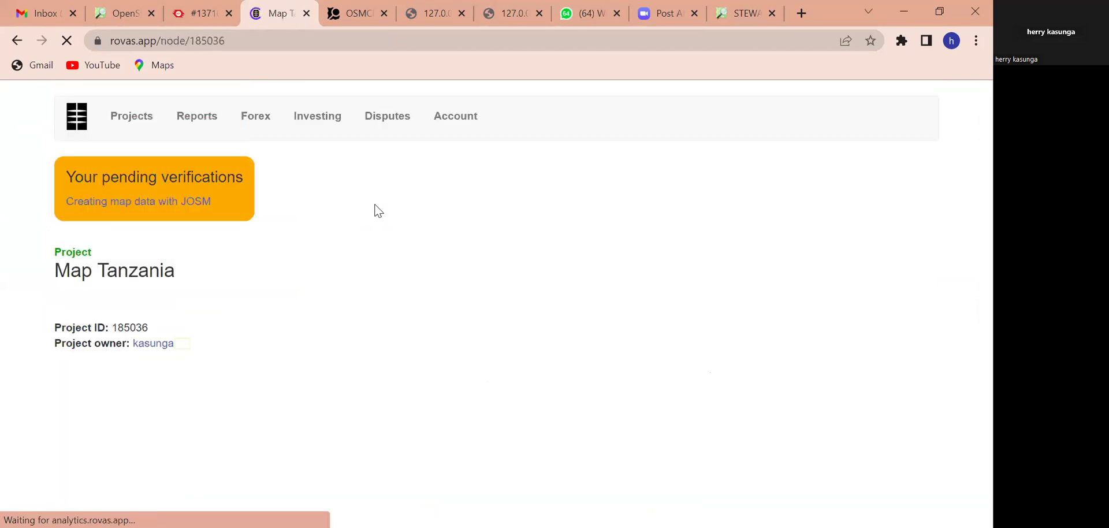
scroll(281, 306, down, 6)
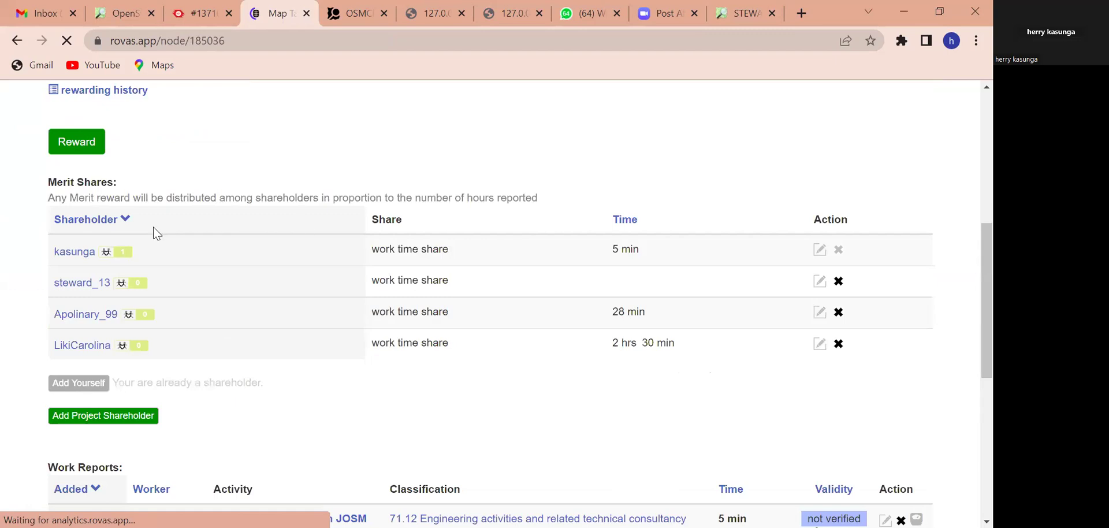
scroll(156, 233, up, 4)
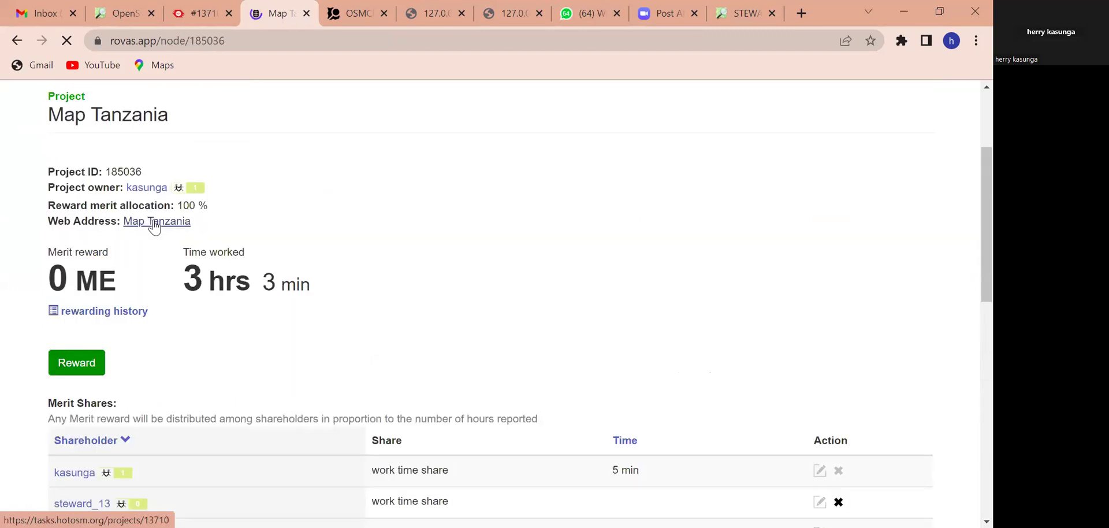
click(155, 223)
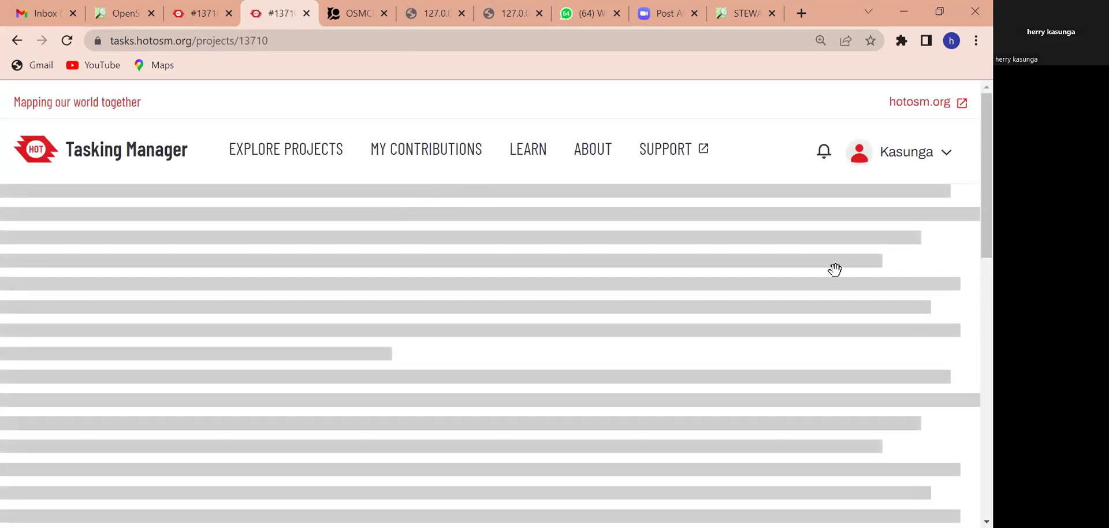
Contribute to HOT project #13710 by loading the available task square directly north of the finished square near the central village into JOSM.
scroll(763, 387, down, 1)
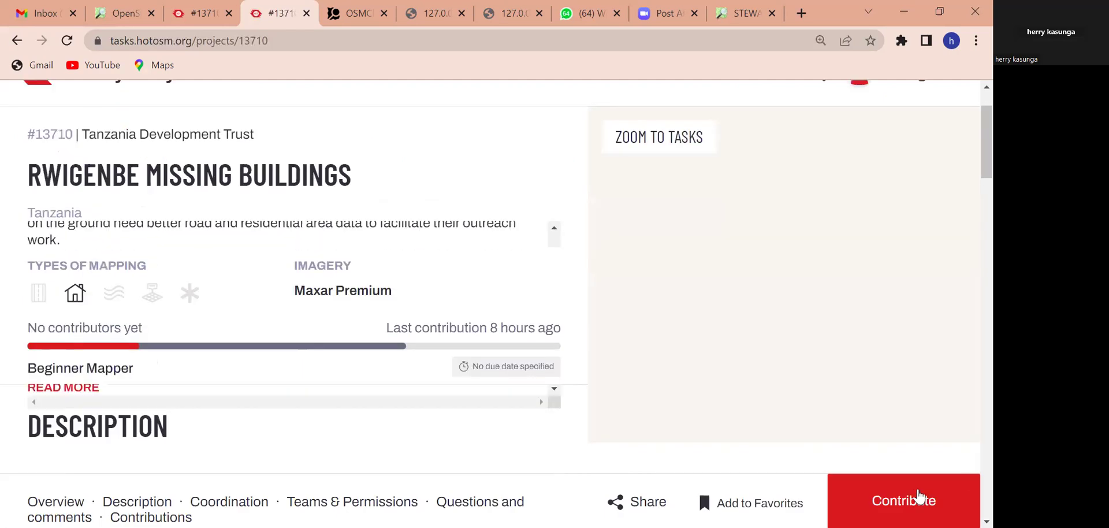
click(892, 497)
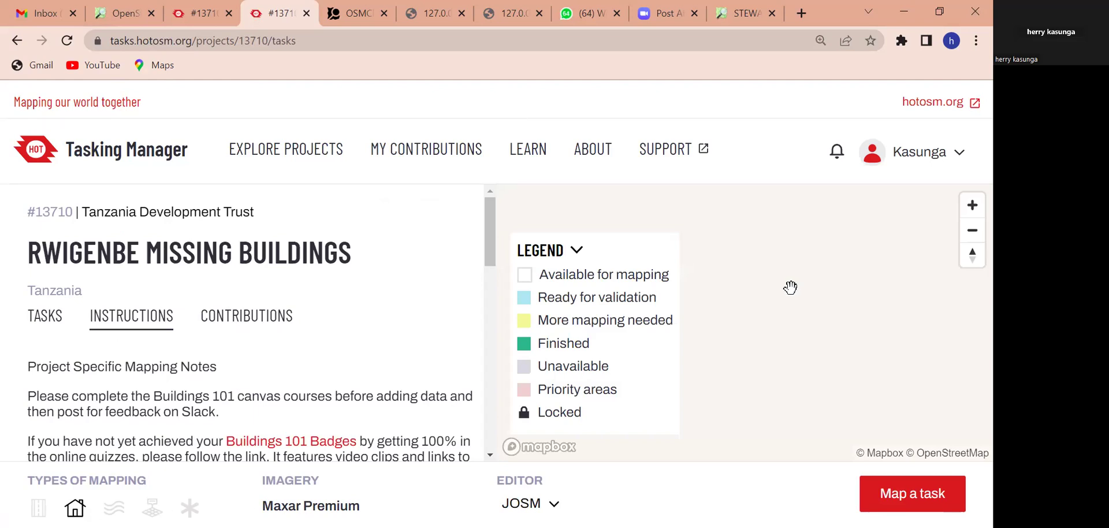
scroll(785, 306, up, 3)
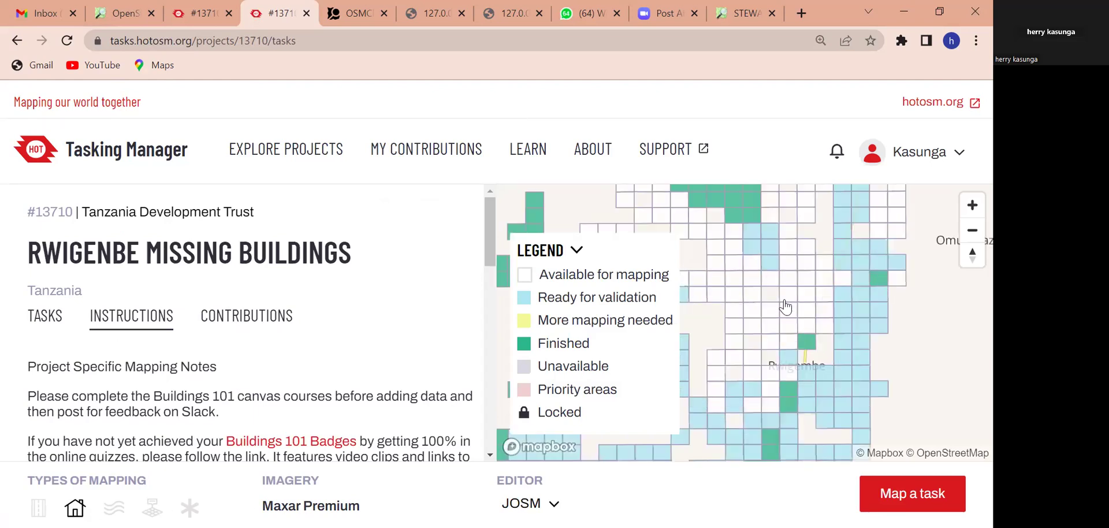
scroll(785, 306, up, 2)
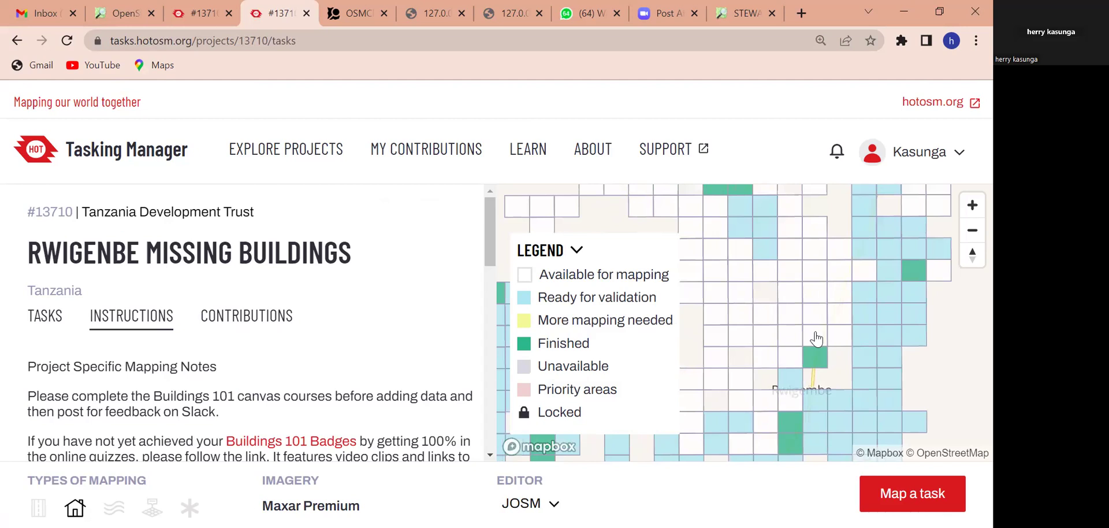
click(815, 340)
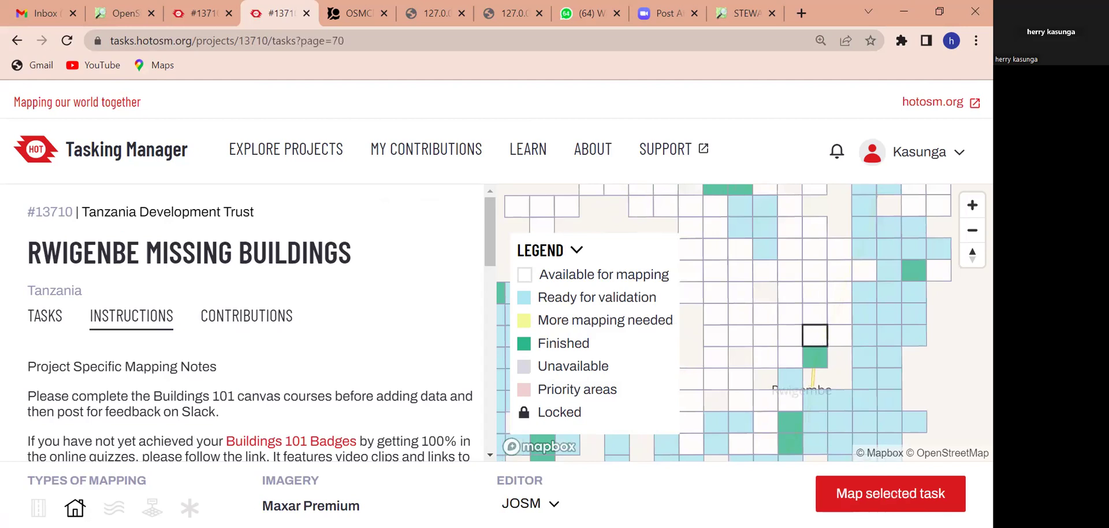
click(879, 497)
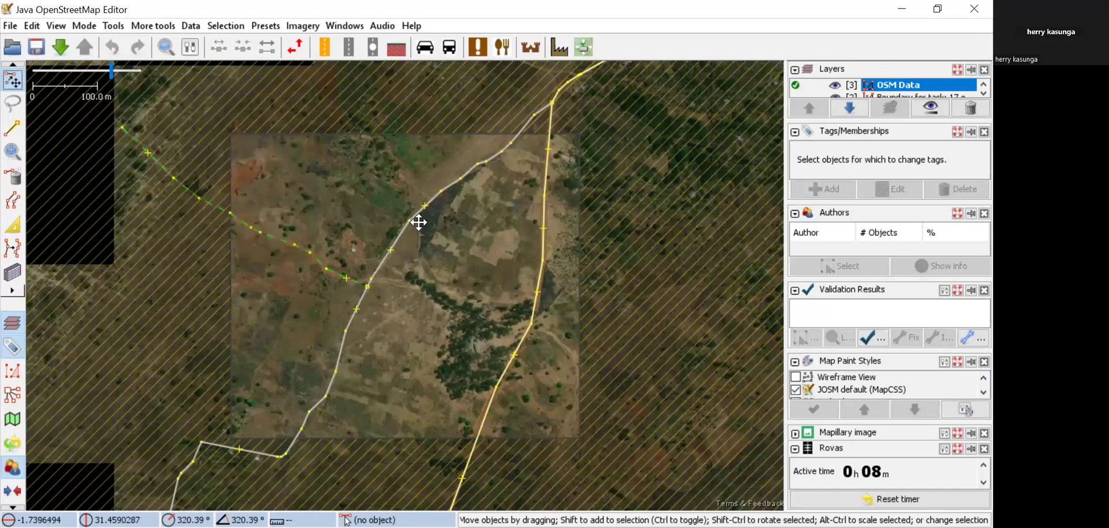
Examine the task square for unmapped buildings around the dashed path, in the tree grove beside the yellow road, and up to the northern boundary.
key(ctrl+Left)
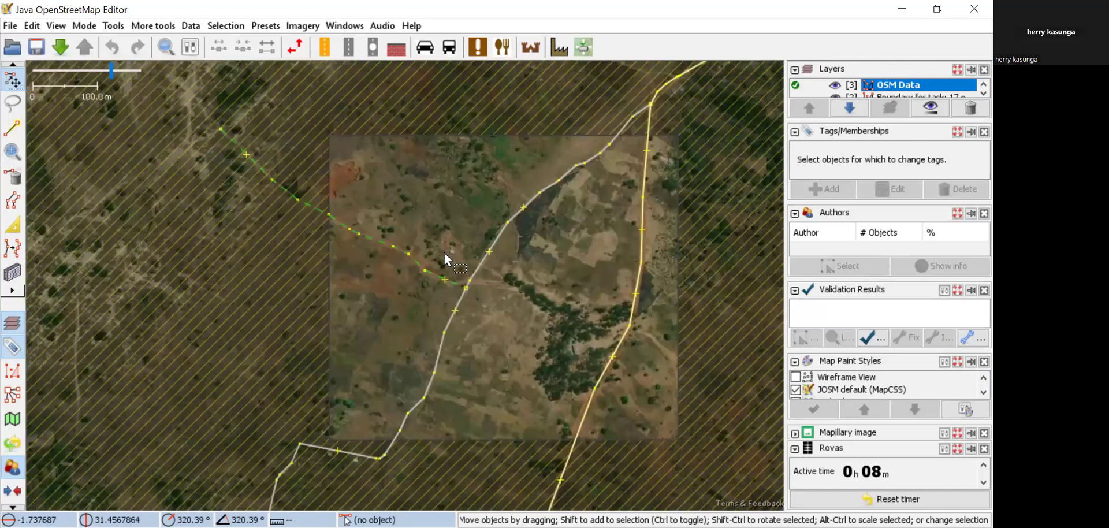
scroll(444, 251, up, 2)
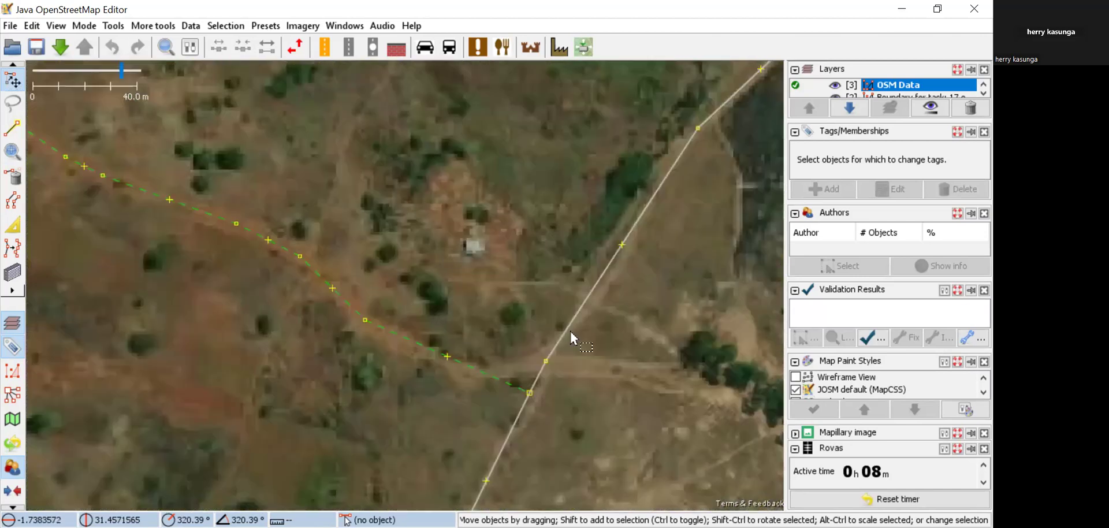
scroll(569, 334, down, 2)
key(ctrl+Right)
key(ctrl+Right)
key(ctrl+Down)
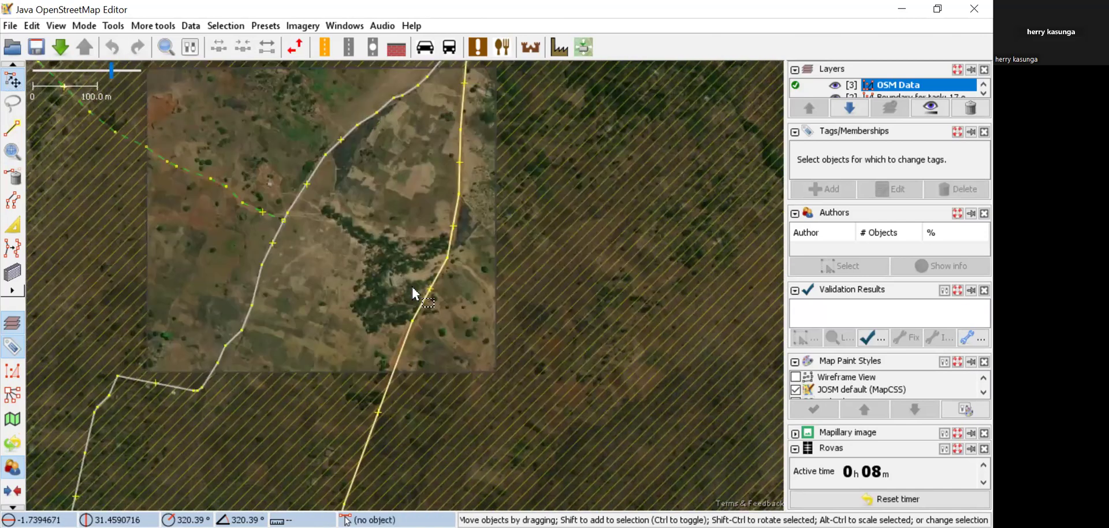
scroll(411, 284, up, 3)
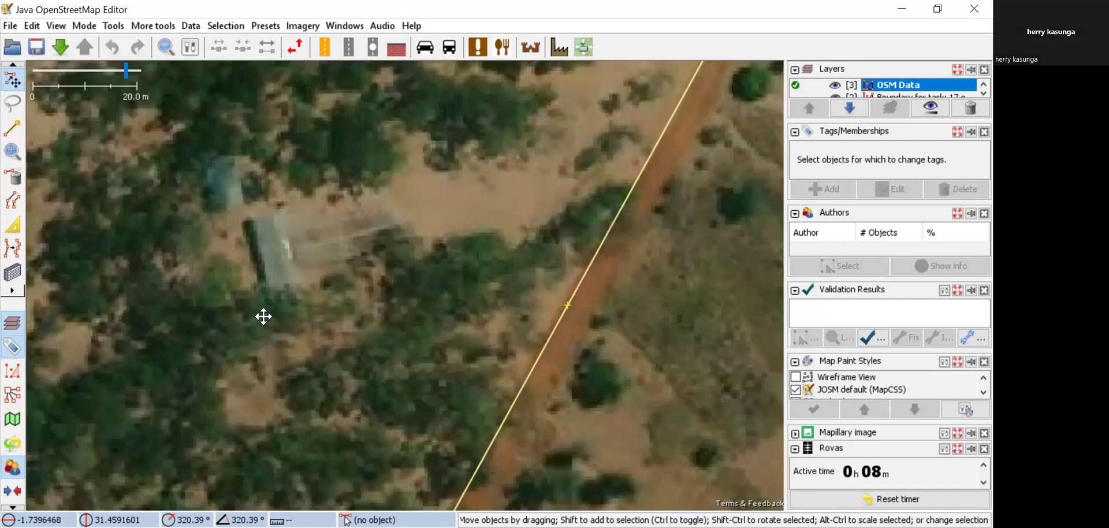
scroll(334, 276, down, 2)
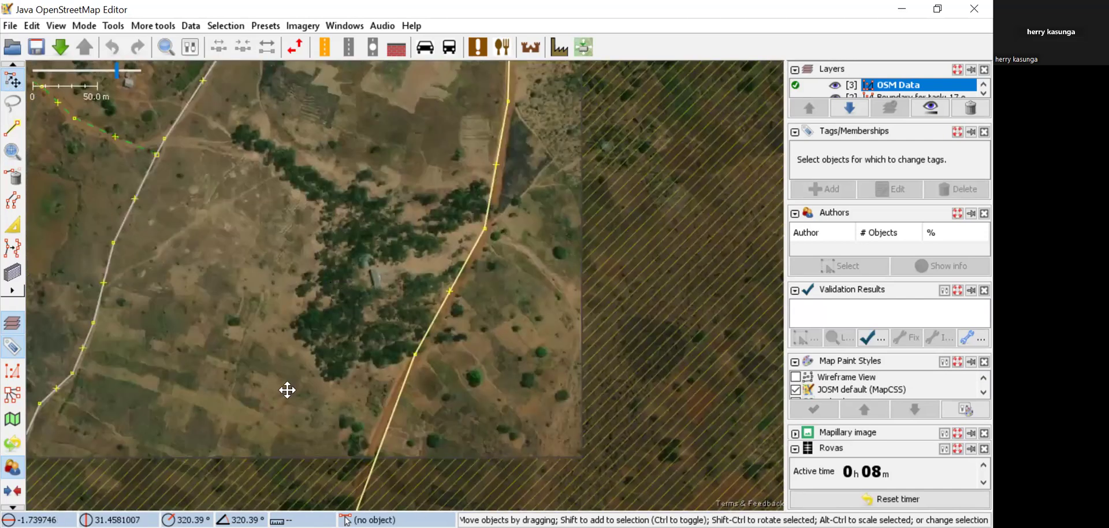
key(ctrl+Left)
key(ctrl+Left)
key(ctrl+Up)
key(ctrl+Right)
key(ctrl+Up)
key(ctrl+Up)
key(ctrl+Up)
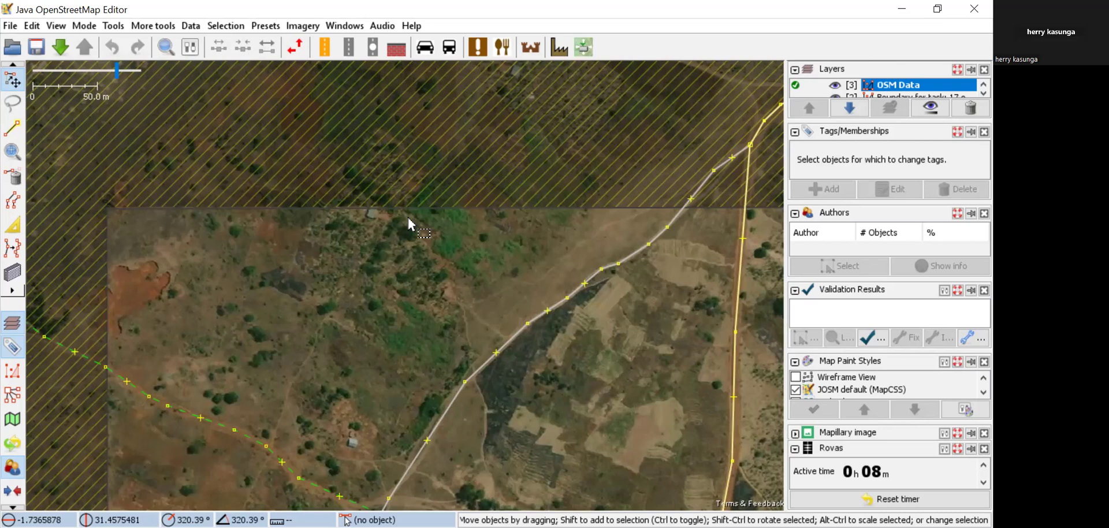
Survey the task square's eastern, southern and western boundaries and the land between the two roads for further buildings.
drag(388, 235, 352, 260)
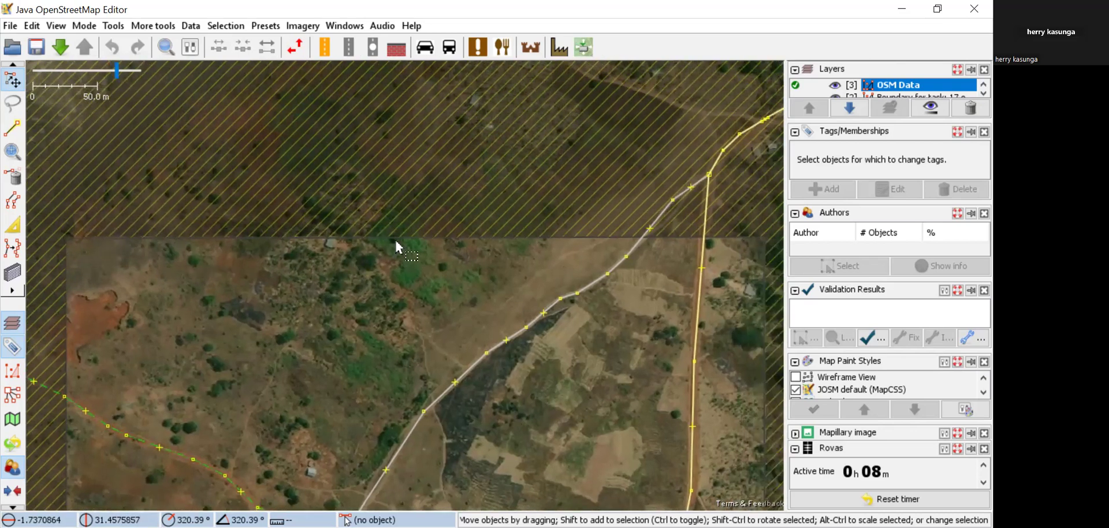
drag(644, 353, 452, 221)
drag(387, 337, 507, 148)
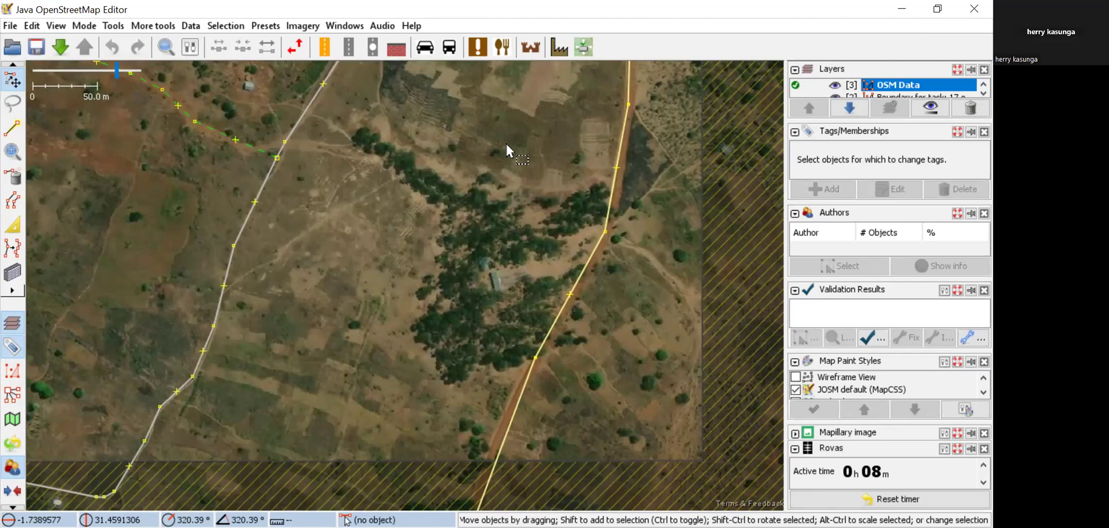
drag(671, 415, 511, 284)
drag(709, 399, 407, 216)
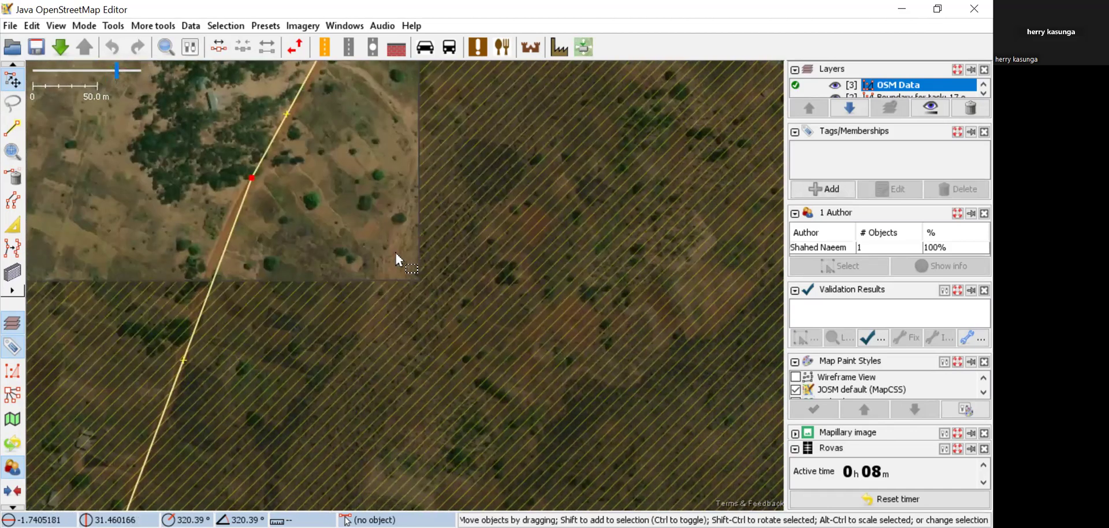
click(292, 154)
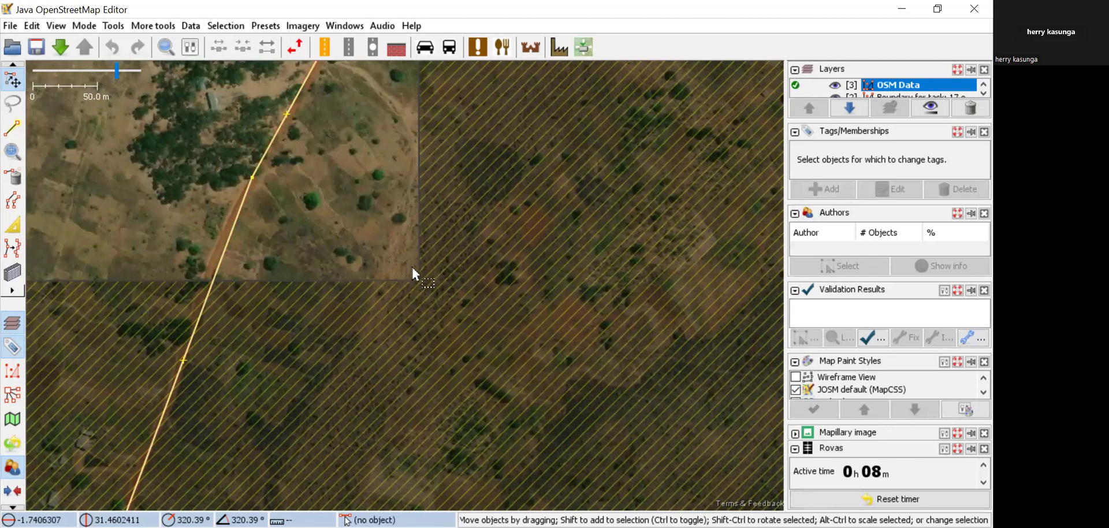
drag(300, 188, 581, 288)
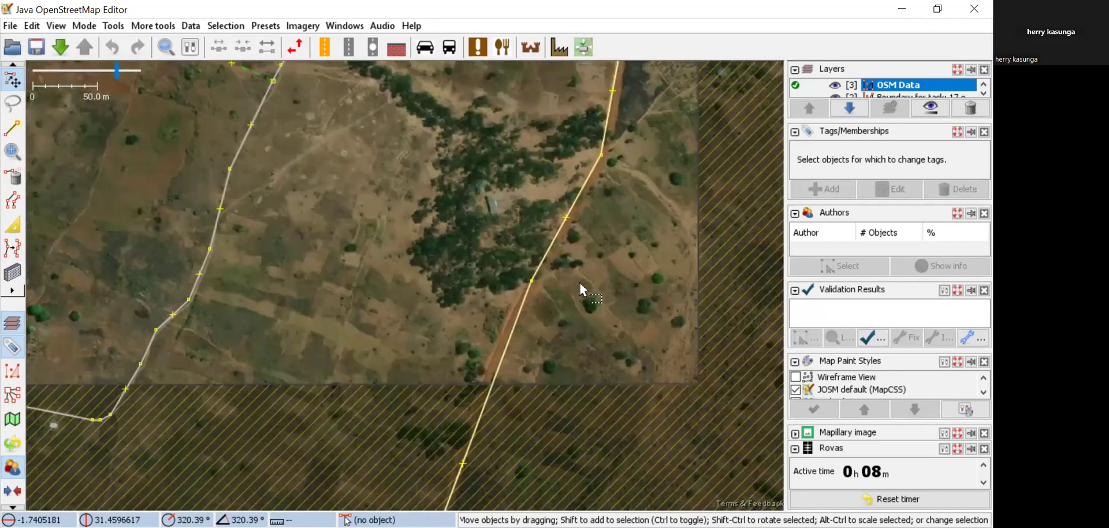
drag(352, 180, 636, 261)
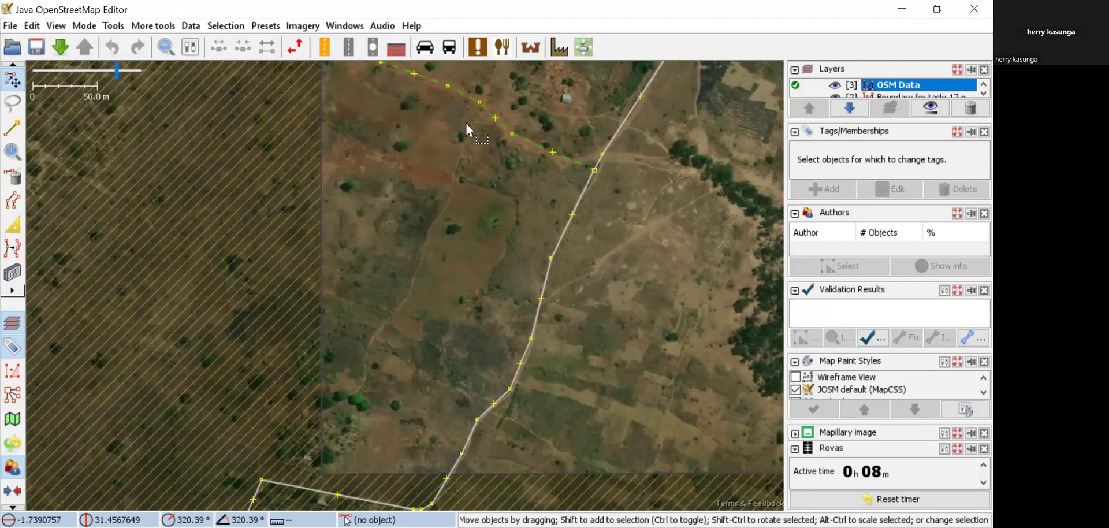
drag(563, 67, 424, 220)
drag(379, 147, 390, 294)
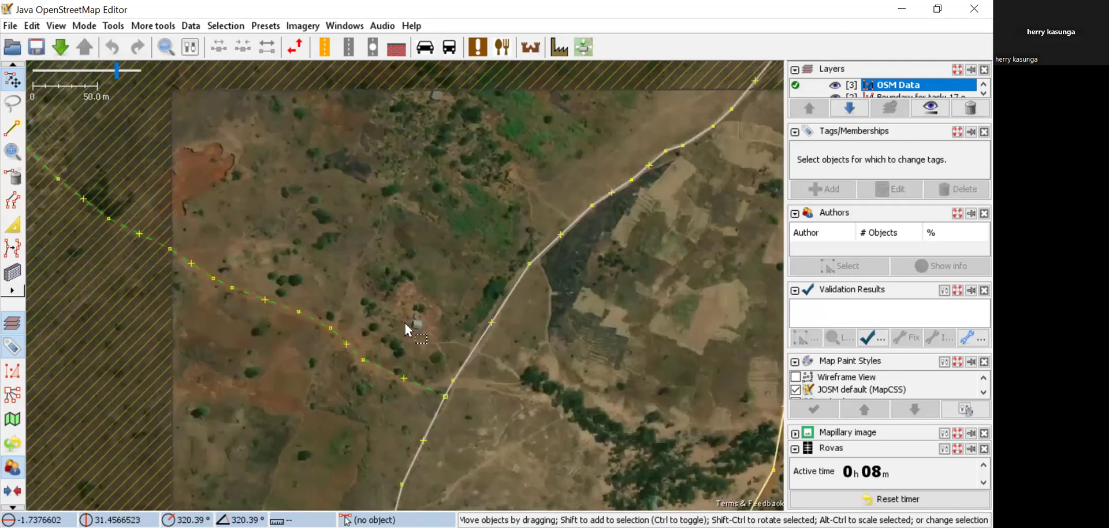
Inspect the hut north of the dashed path and the terrain along the white road towards the northern boundary.
scroll(416, 376, up, 2)
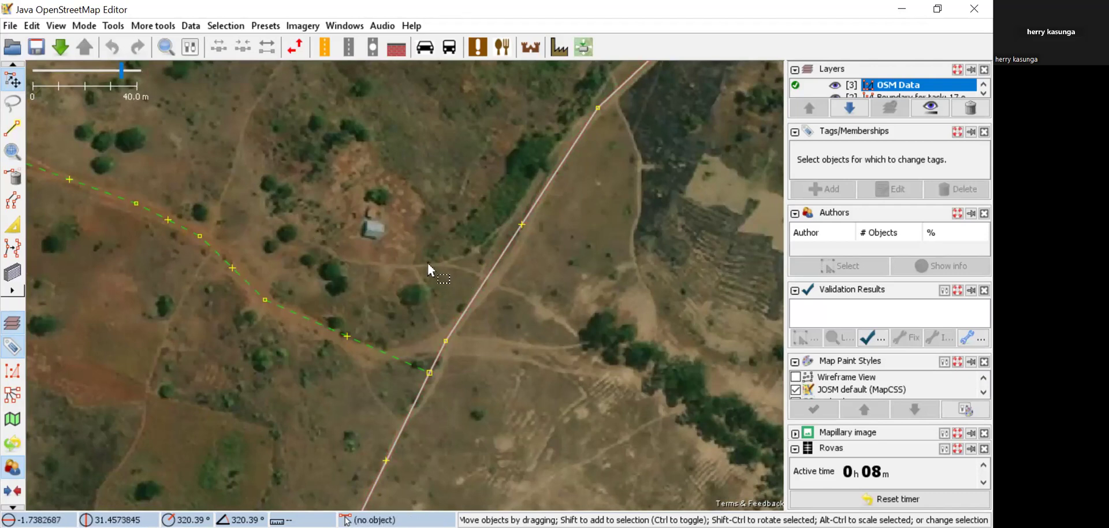
drag(419, 202, 323, 480)
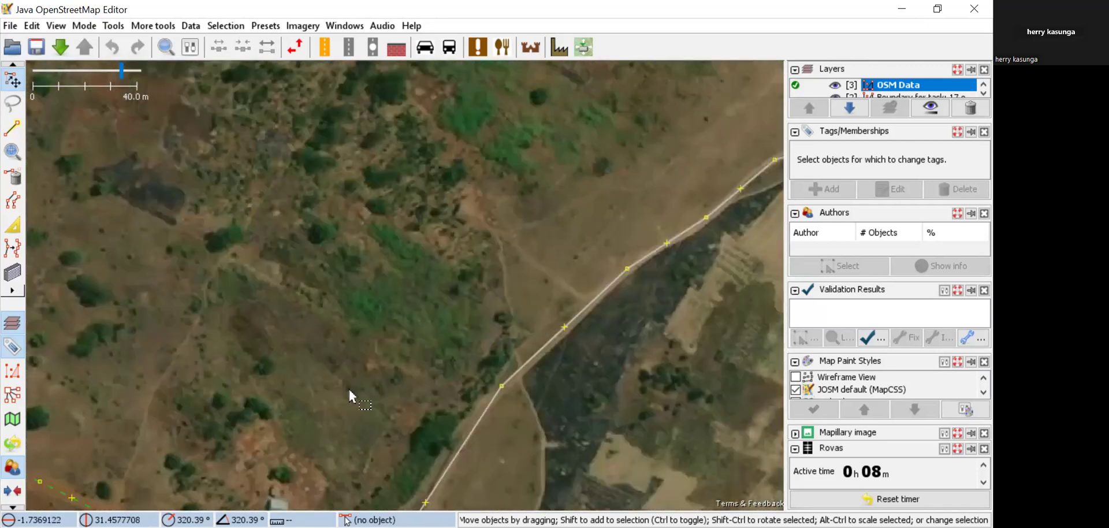
drag(377, 262, 333, 334)
drag(461, 132, 403, 302)
drag(398, 448, 450, 352)
drag(532, 455, 490, 359)
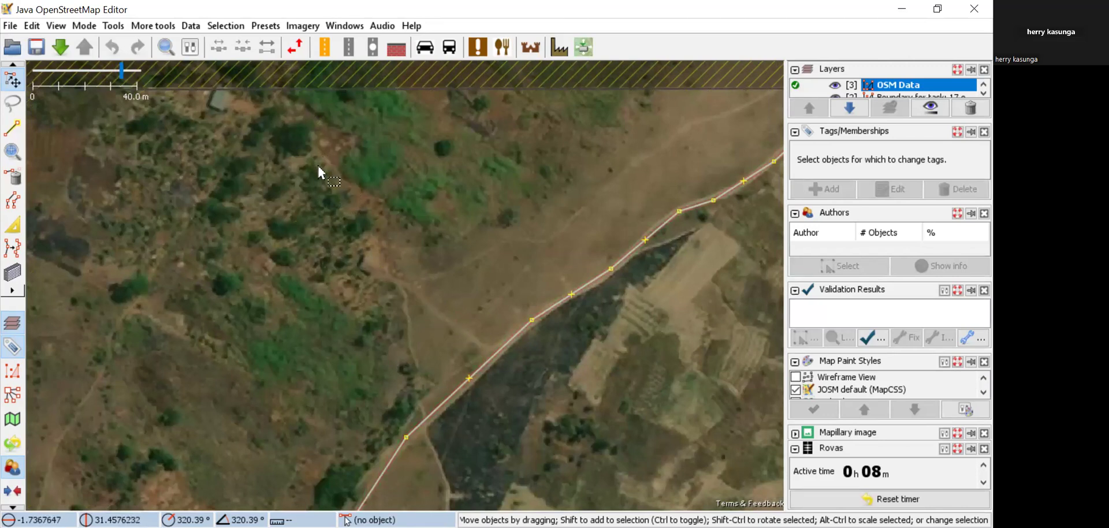
Trace the hut at the task square's northern boundary as a closed four-corner outline about 29 m around and square its corners.
drag(272, 154, 425, 275)
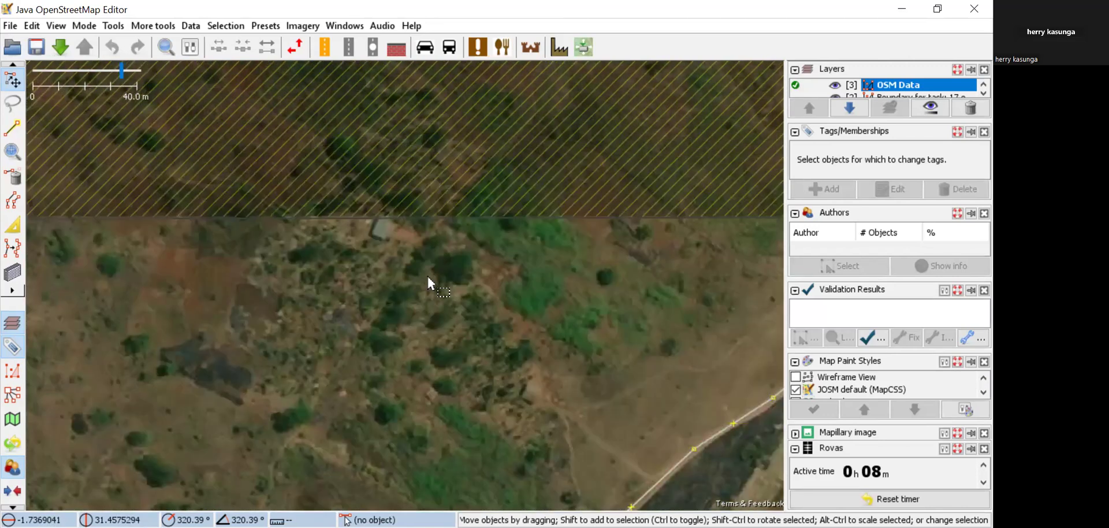
mouse_move(361, 255)
mouse_down()
mouse_move(322, 297)
mouse_move(329, 345)
mouse_up()
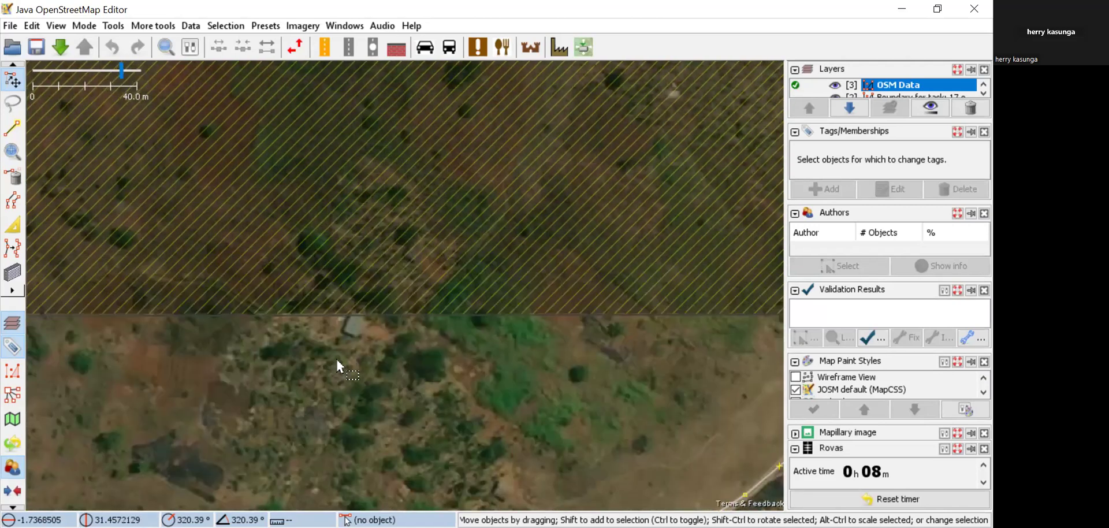
scroll(337, 353, up, 2)
click(19, 127)
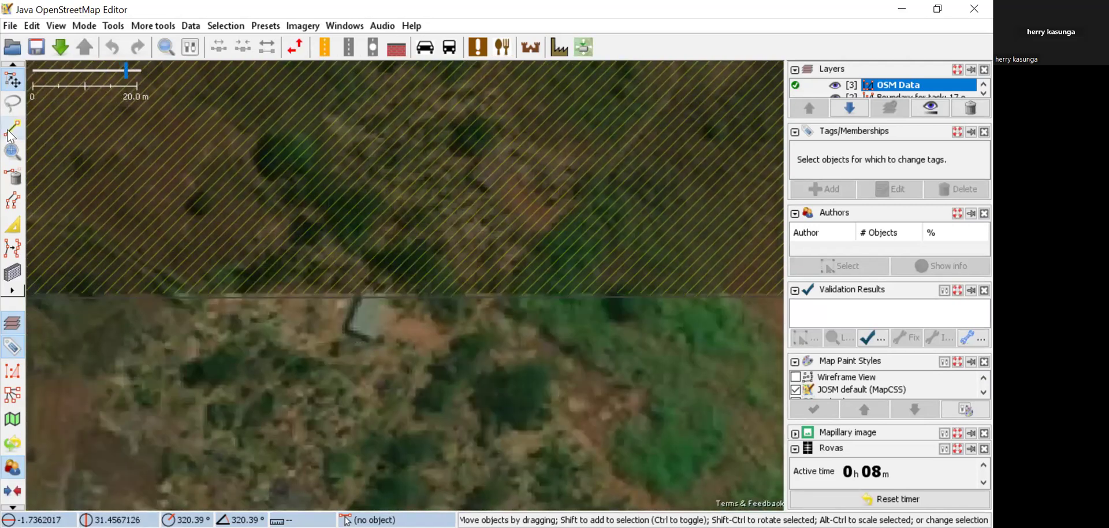
scroll(359, 300, up, 2)
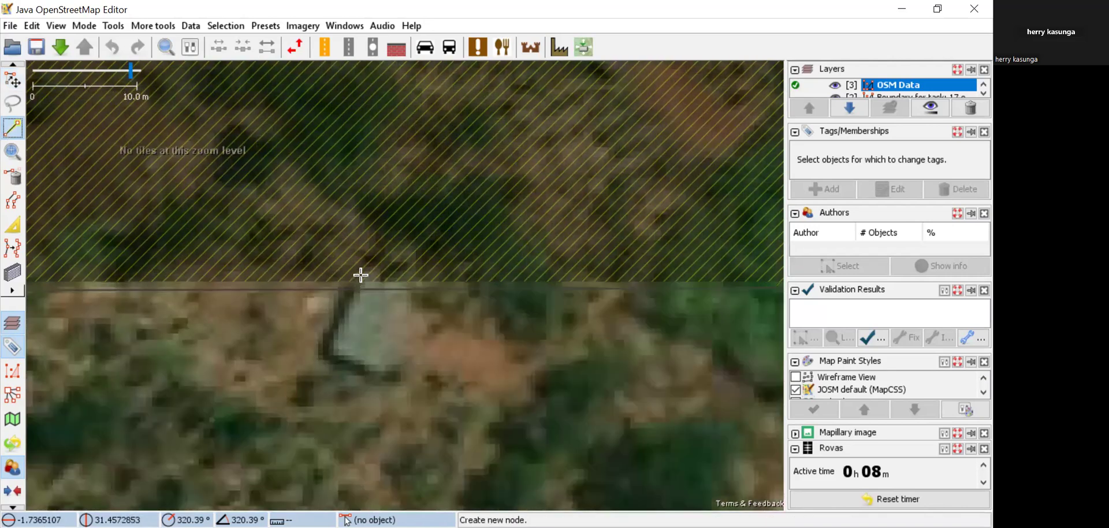
click(359, 278)
click(387, 378)
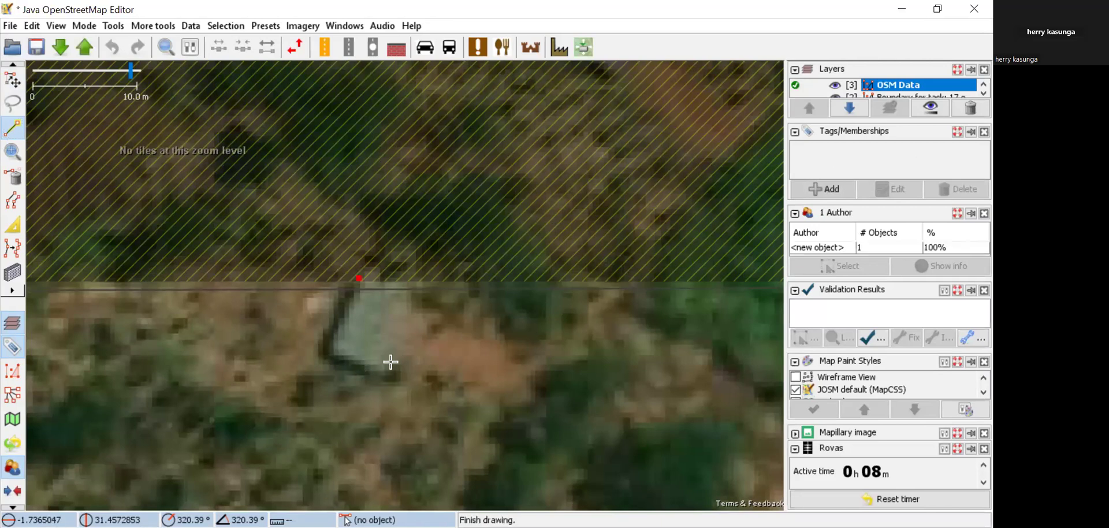
click(424, 308)
click(358, 277)
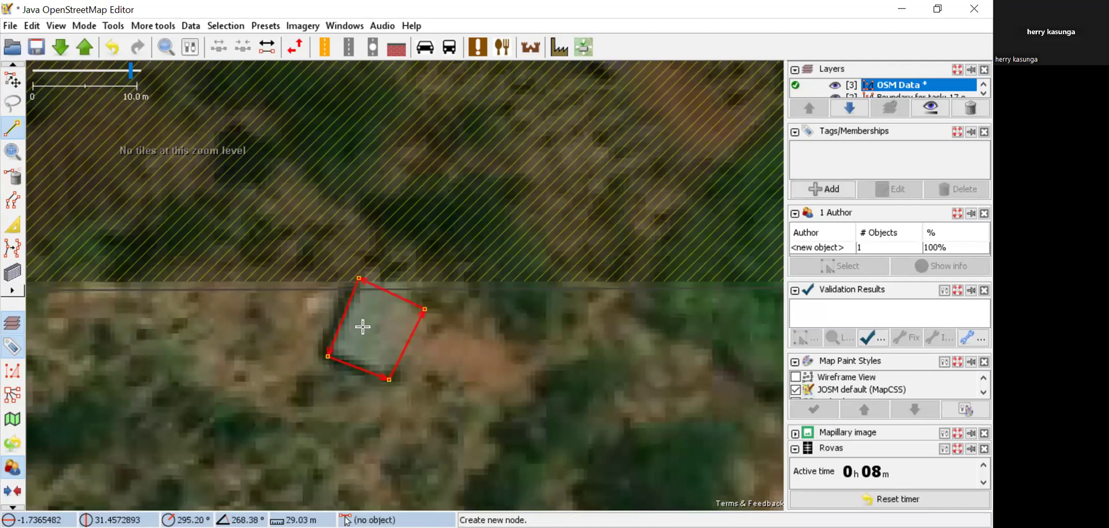
key(q)
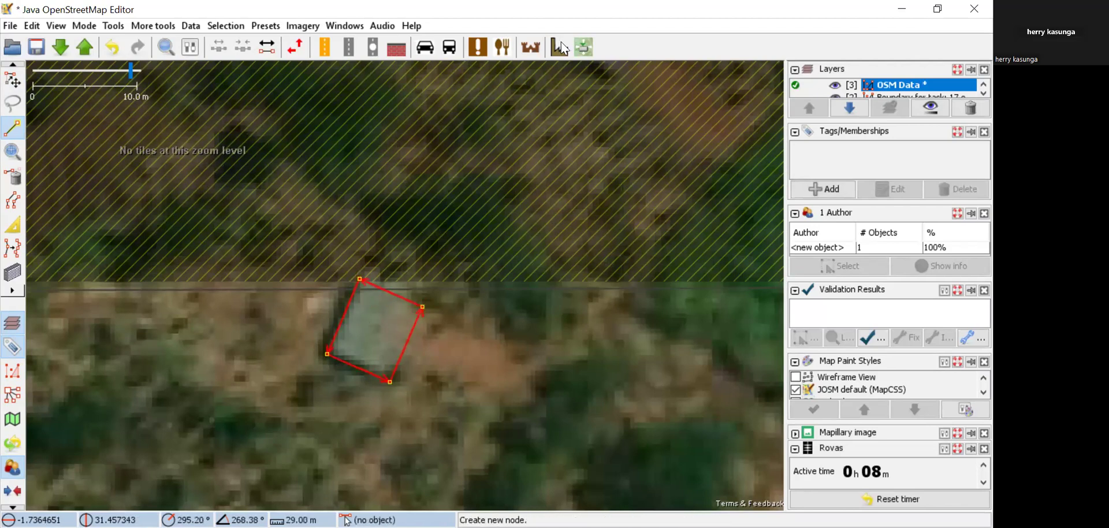
Tag the outlined hut at the northern boundary with the Building preset, keeping the value yes.
click(583, 49)
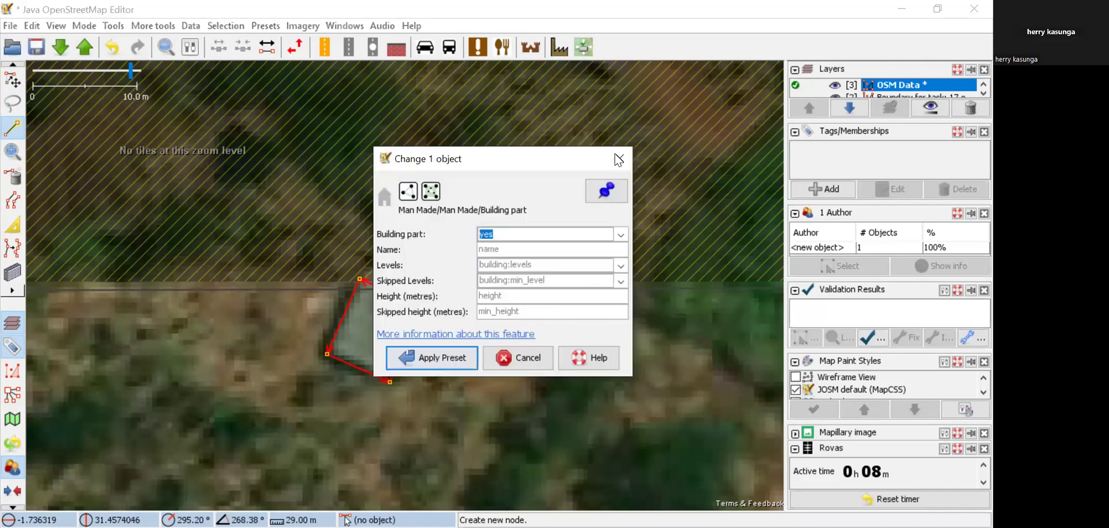
click(619, 151)
click(583, 46)
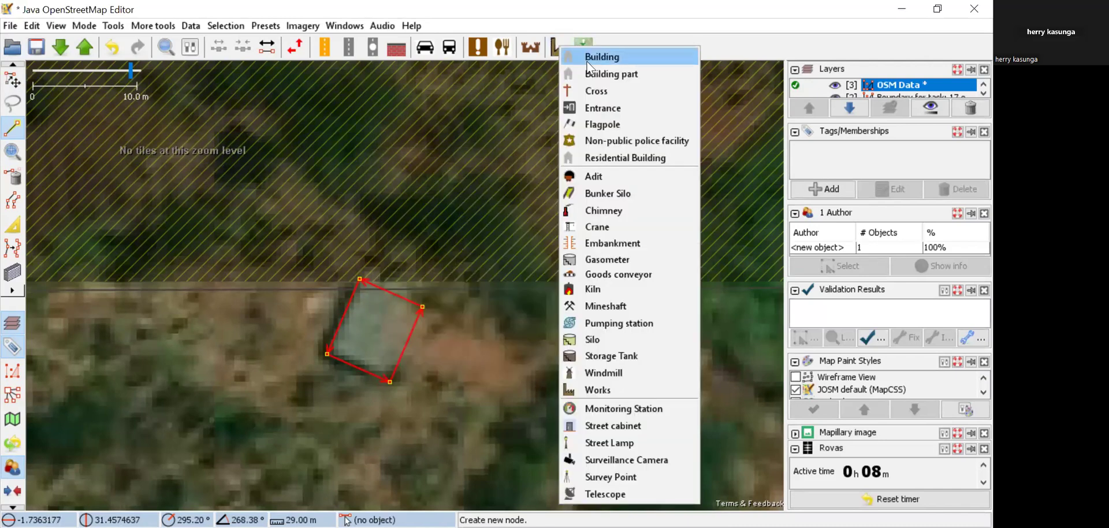
key(Return)
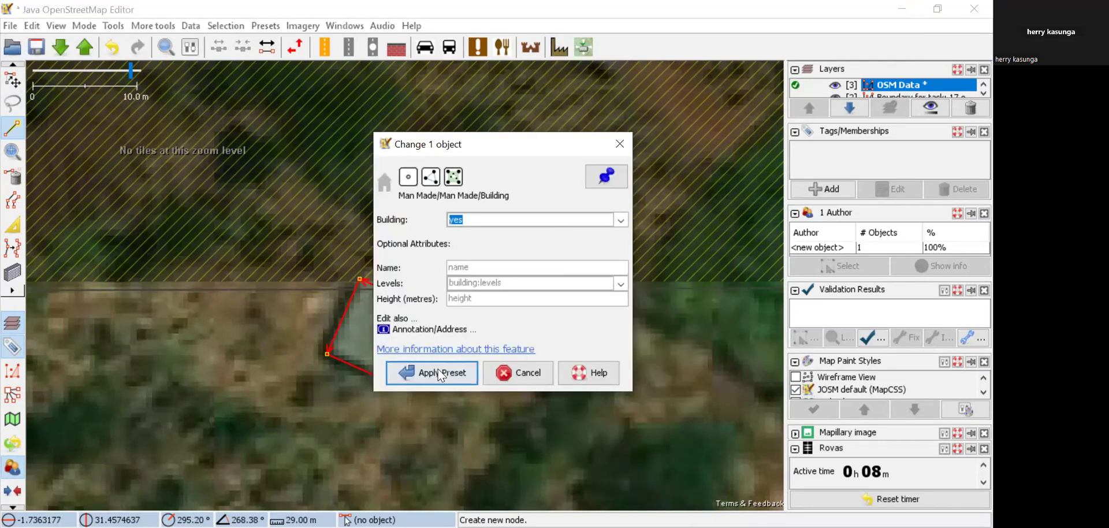
key(Return)
Examine the bare clearing northwest of the white road, where the footpaths meet, for an unmapped hut.
scroll(376, 124, down, 3)
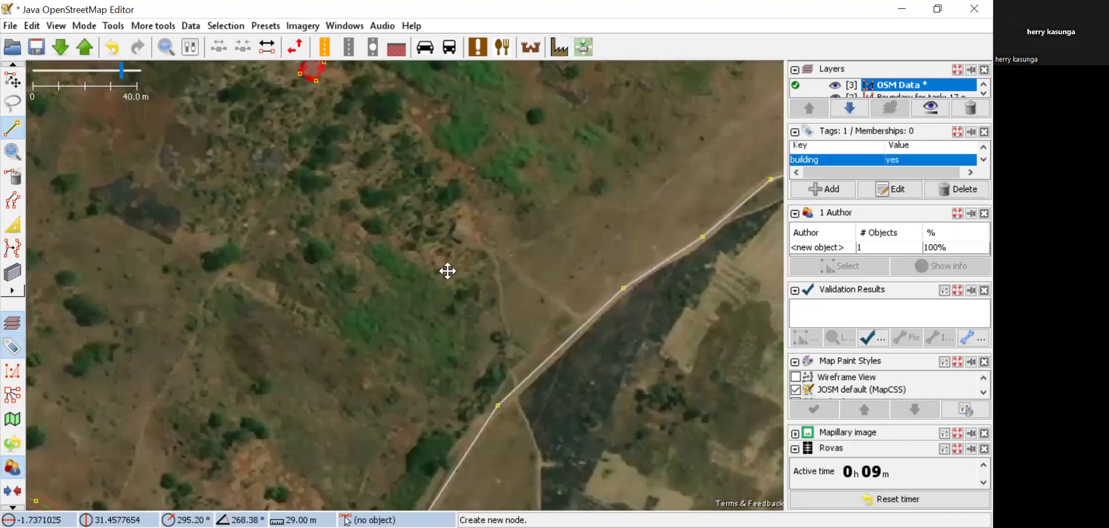
drag(448, 271, 381, 208)
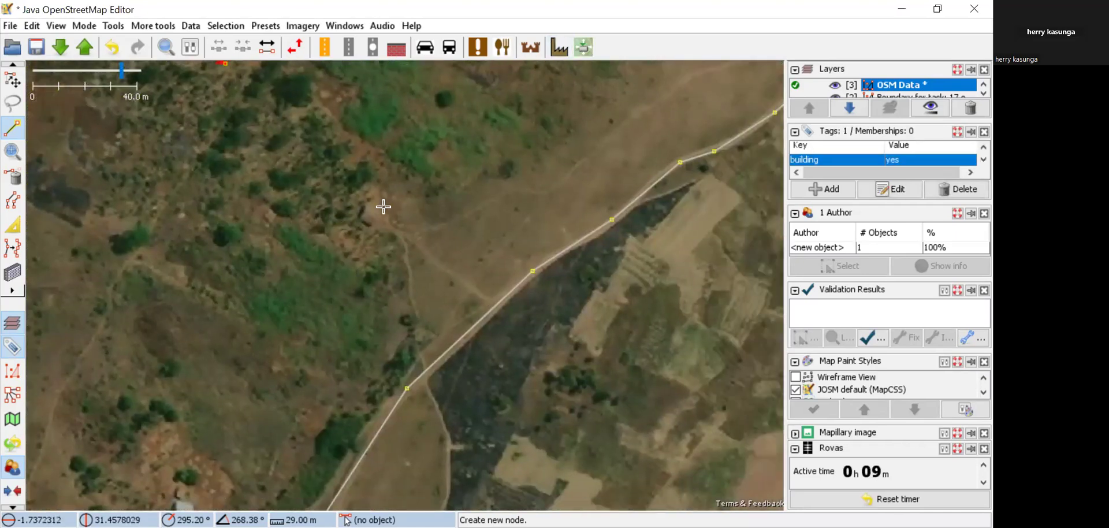
scroll(381, 206, up, 6)
scroll(383, 206, down, 6)
scroll(358, 215, up, 2)
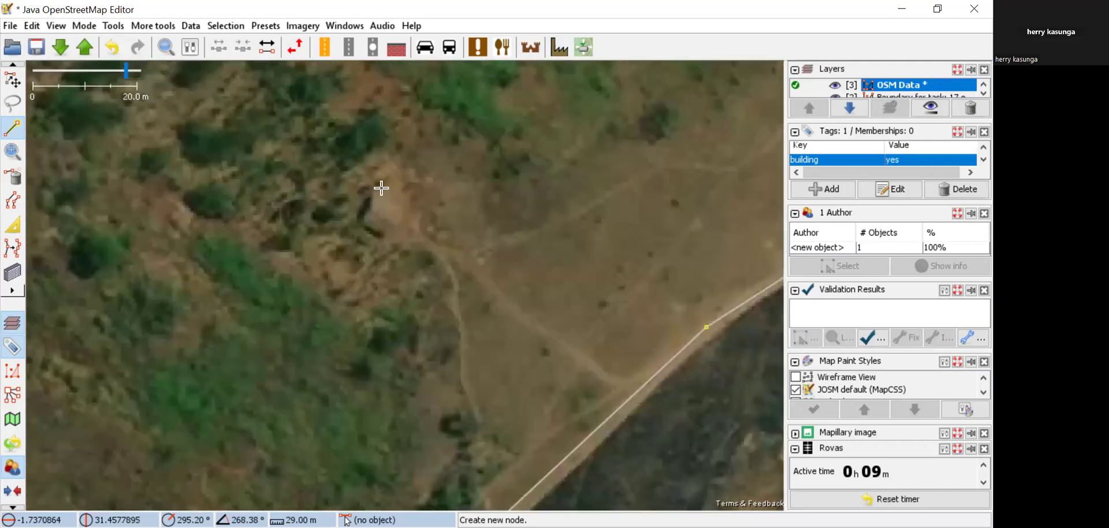
scroll(389, 207, down, 2)
scroll(389, 213, down, 2)
scroll(397, 207, up, 3)
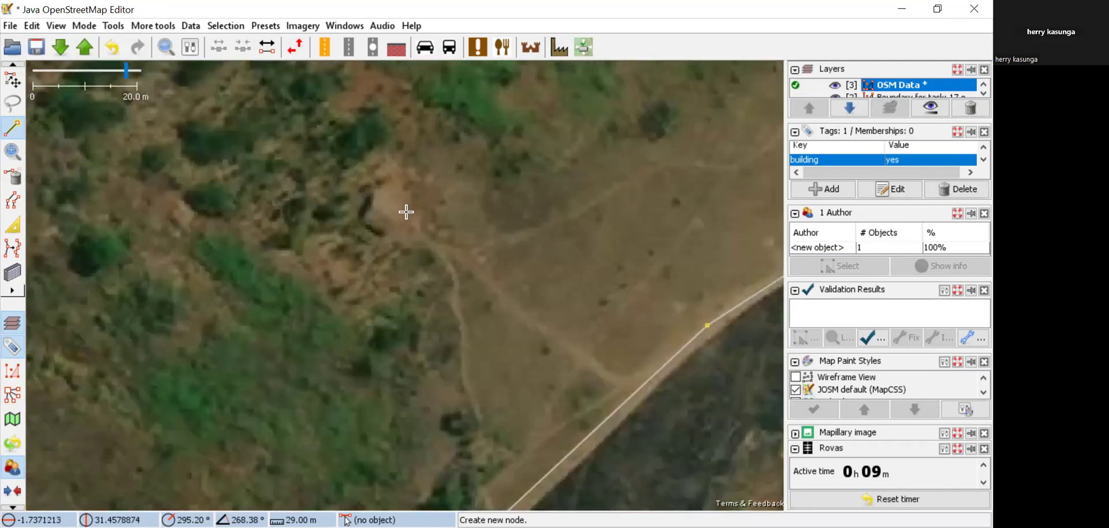
scroll(375, 219, down, 2)
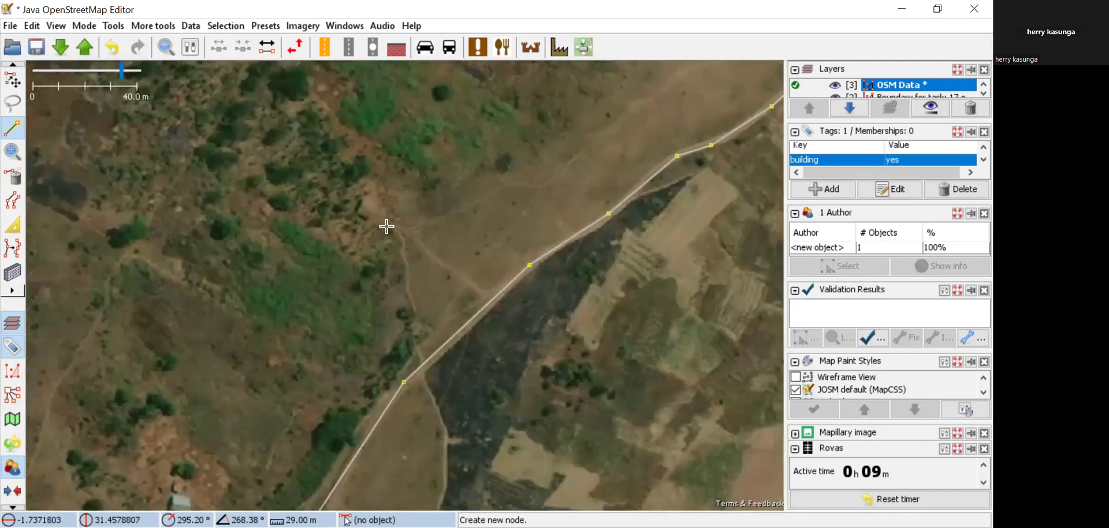
scroll(387, 226, up, 2)
drag(352, 139, 432, 217)
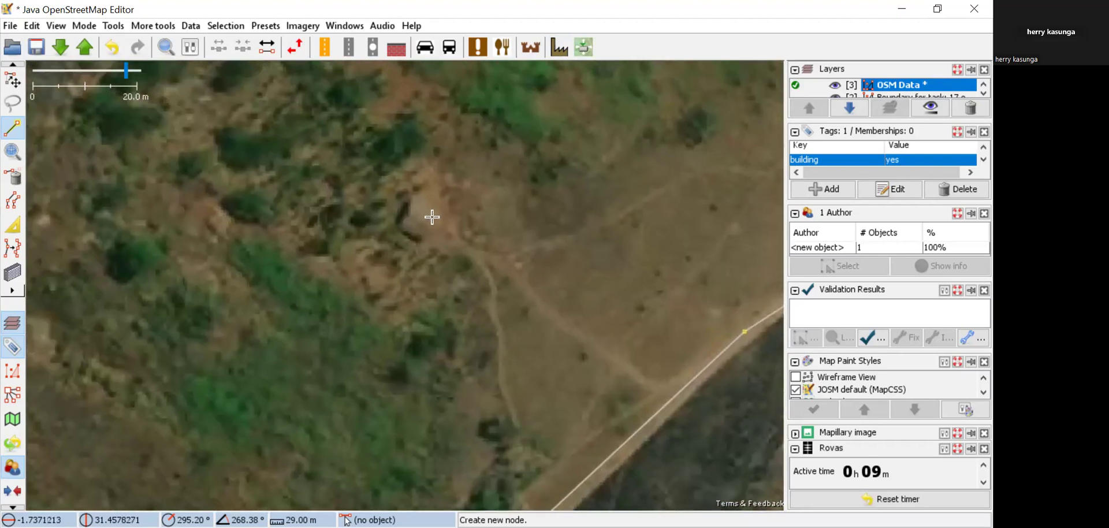
scroll(432, 212, down, 4)
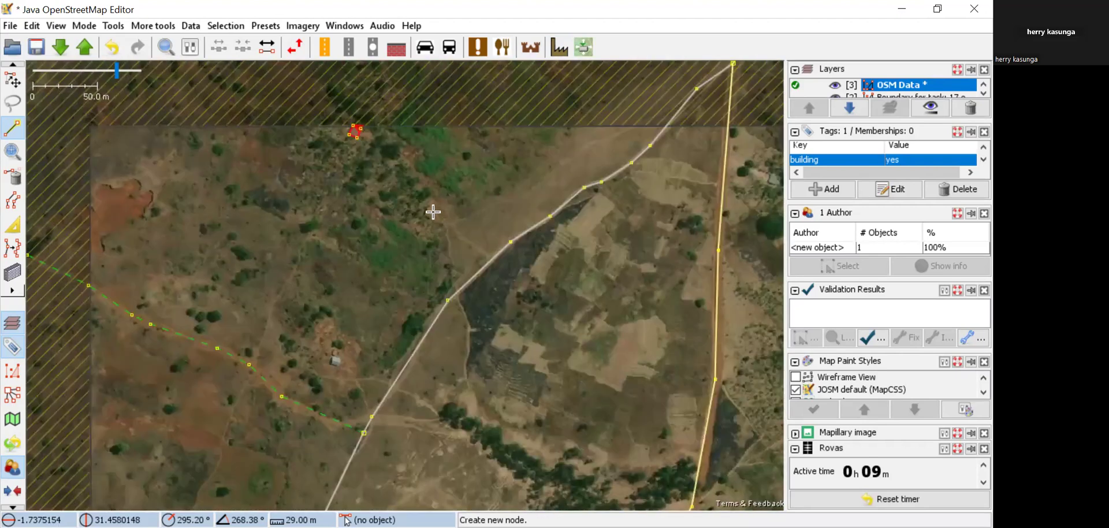
scroll(433, 211, up, 2)
scroll(423, 215, up, 2)
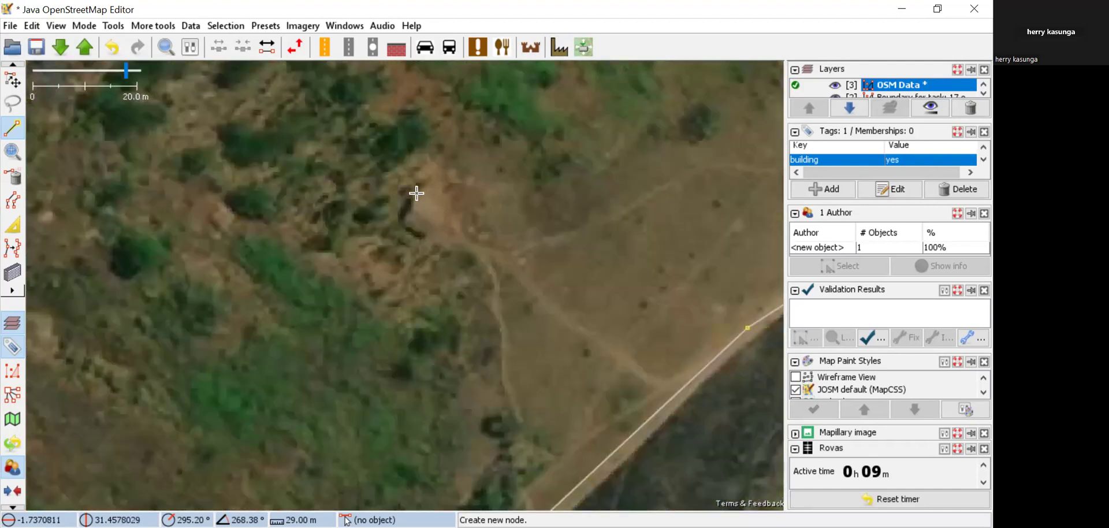
Map the small hut in the clearing as a squared outline about 25 m around and tag it building=yes.
click(417, 193)
click(400, 221)
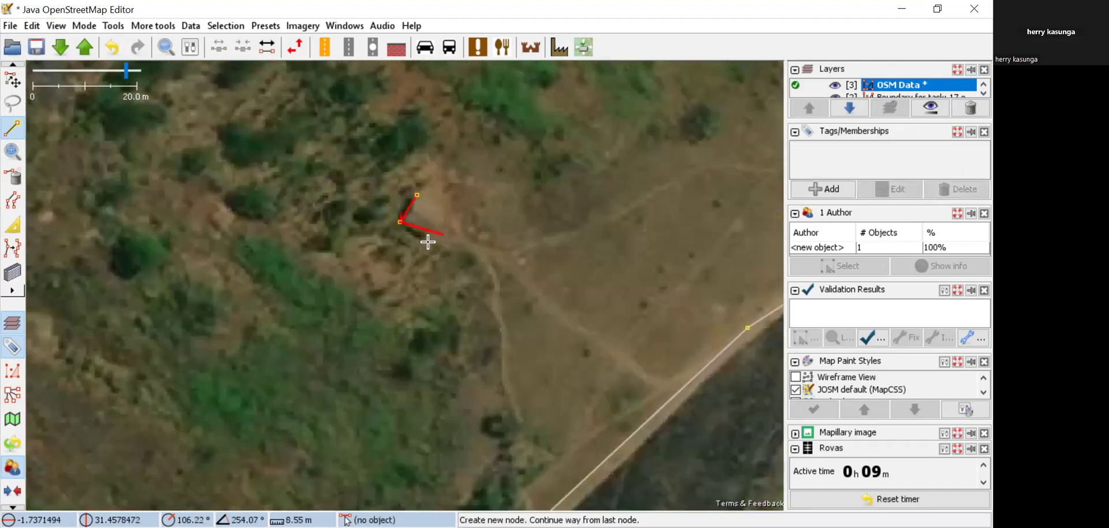
click(427, 238)
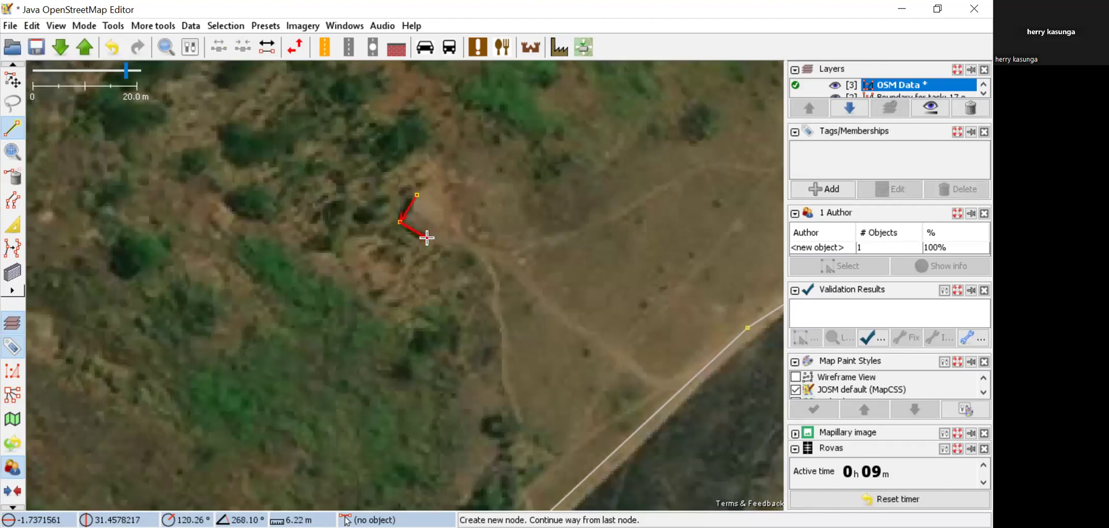
click(442, 206)
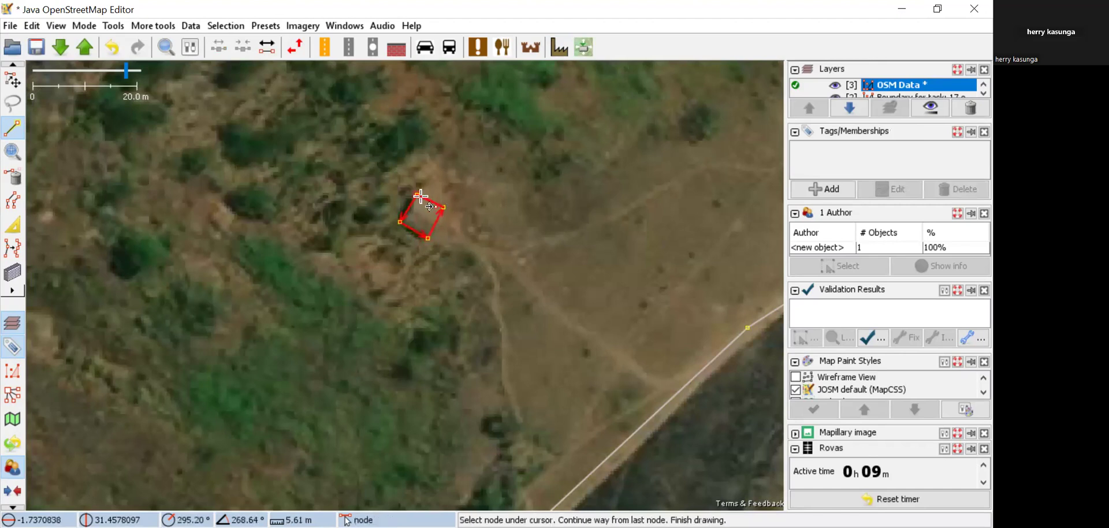
click(417, 194)
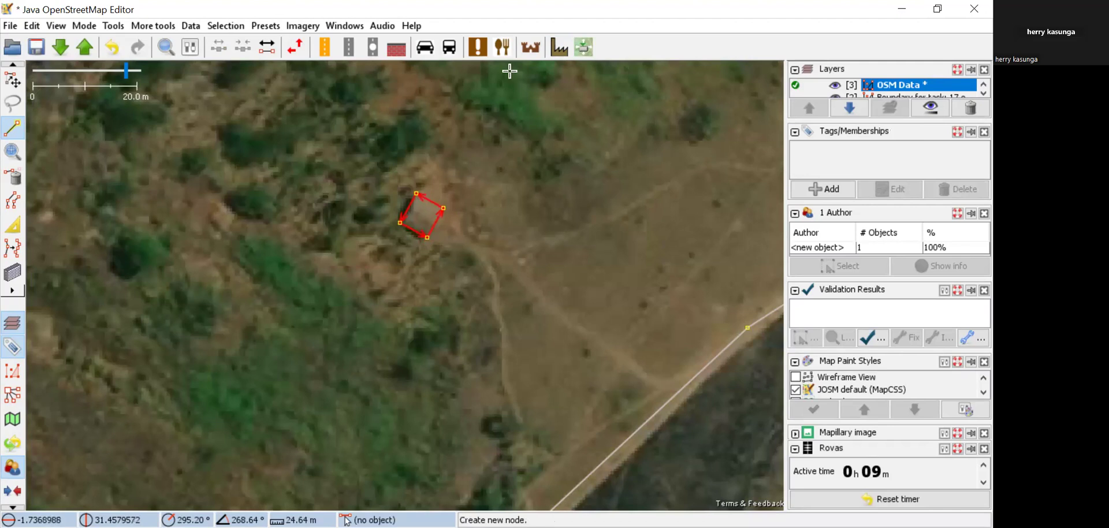
click(563, 46)
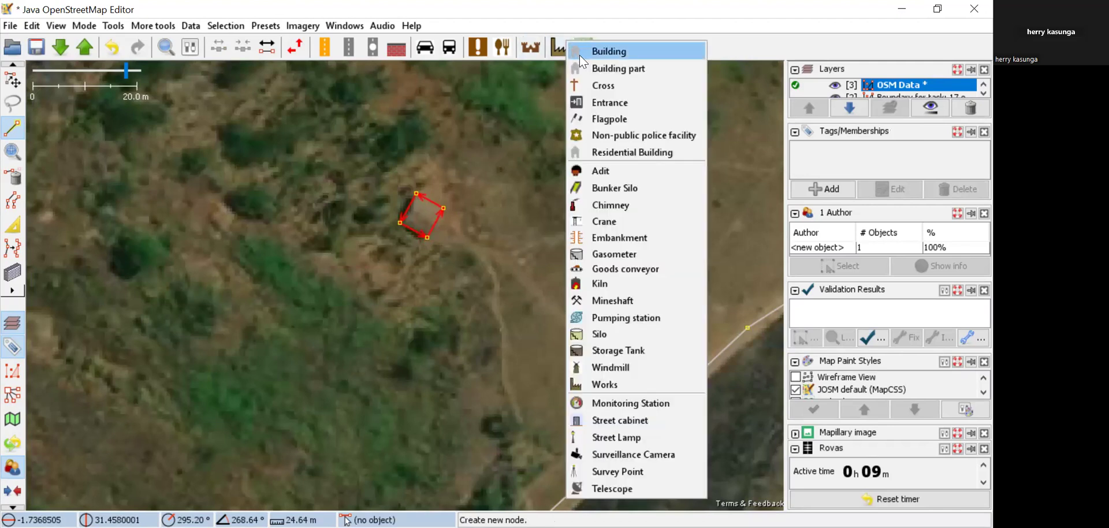
click(580, 54)
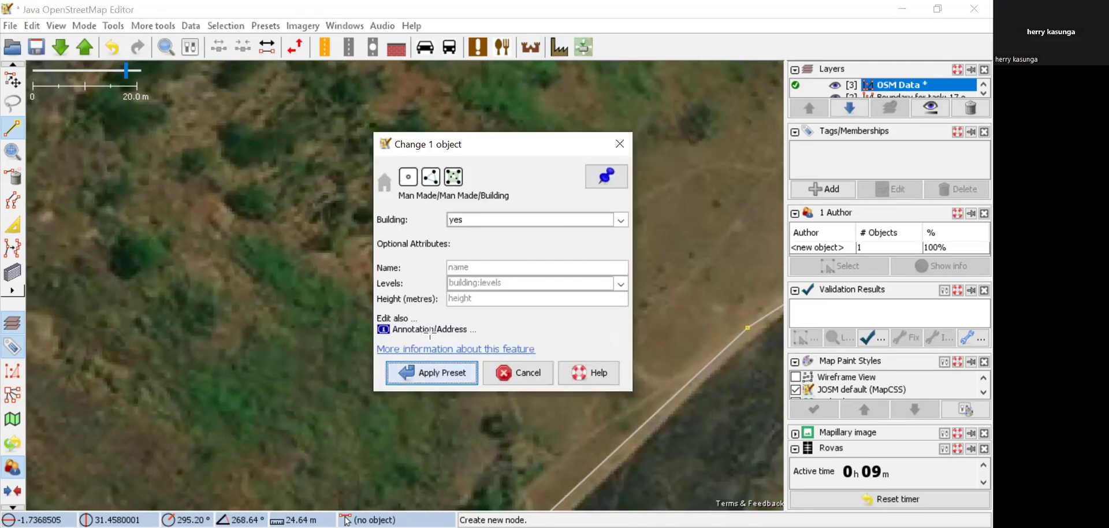
key(Return)
Trace the light-roofed hut north of the dashed path as a closed four-corner outline about 26 m around.
scroll(370, 347, down, 3)
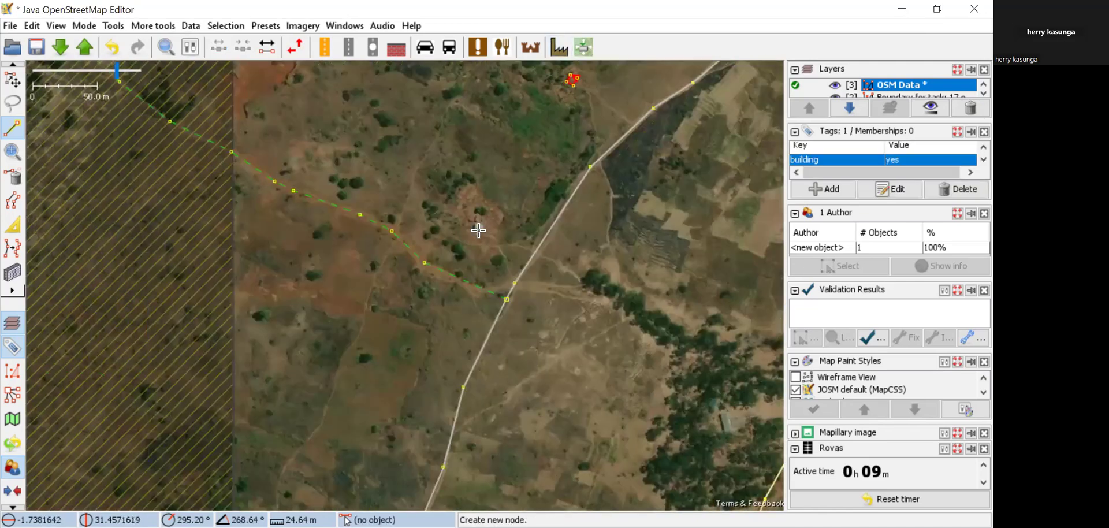
scroll(478, 231, up, 5)
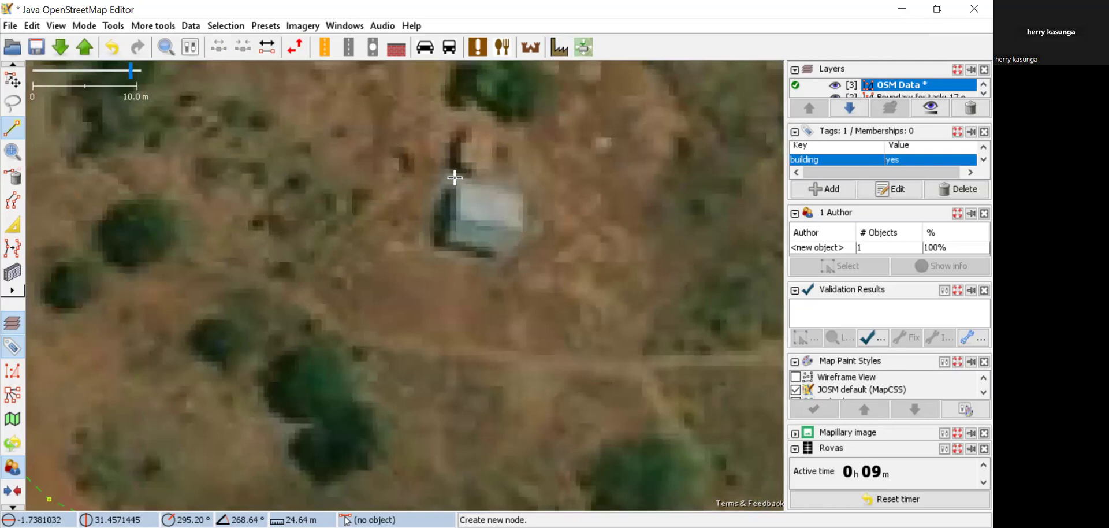
click(453, 180)
click(443, 242)
click(510, 258)
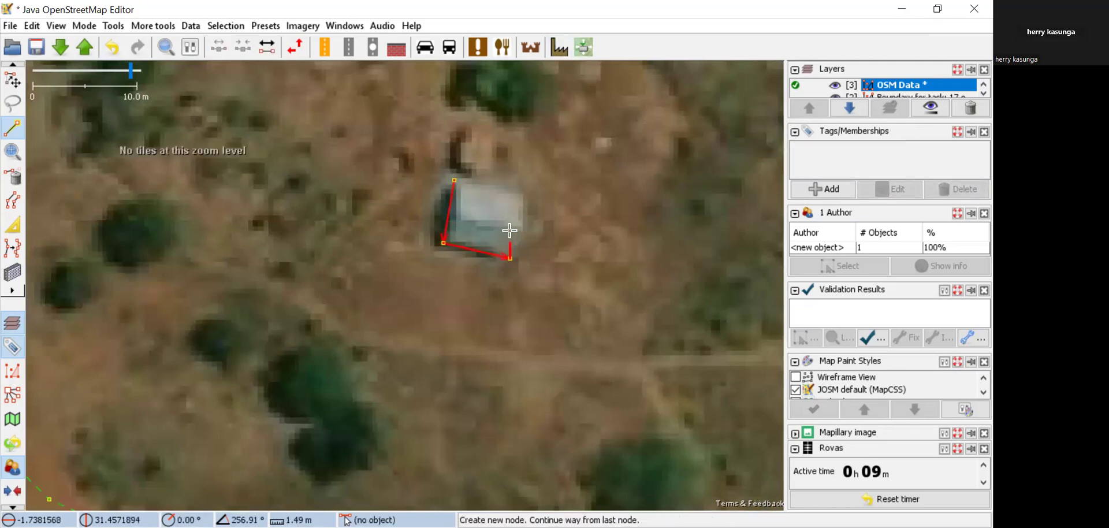
click(523, 197)
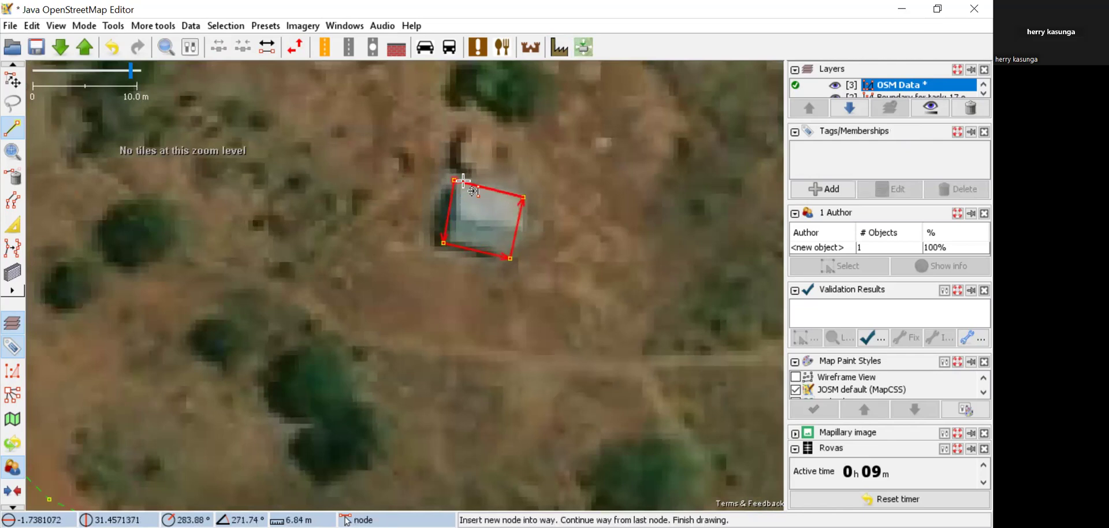
click(462, 181)
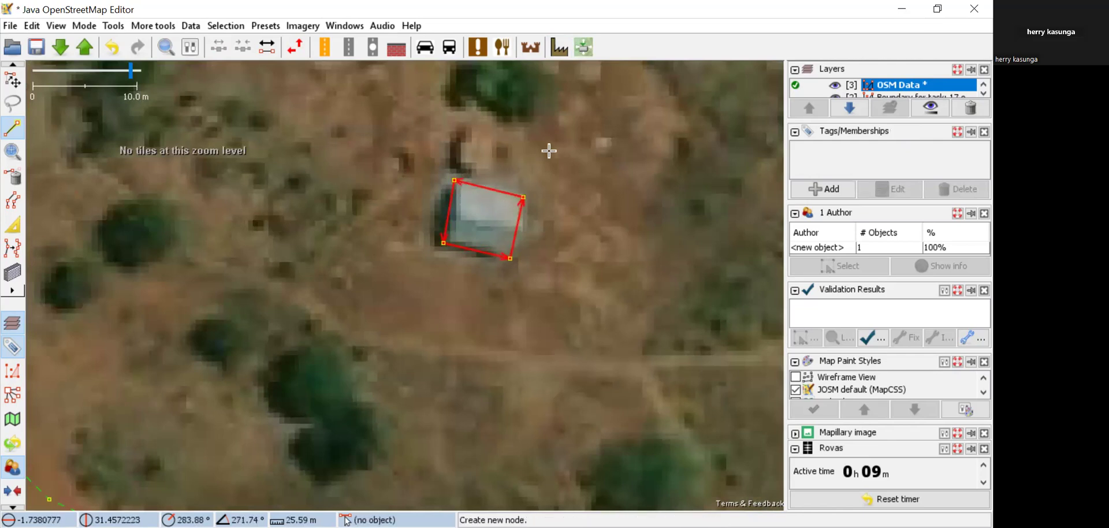
Tag the outlined hut north of the dashed path as a building with the value yes.
click(559, 52)
click(601, 59)
text(yes)
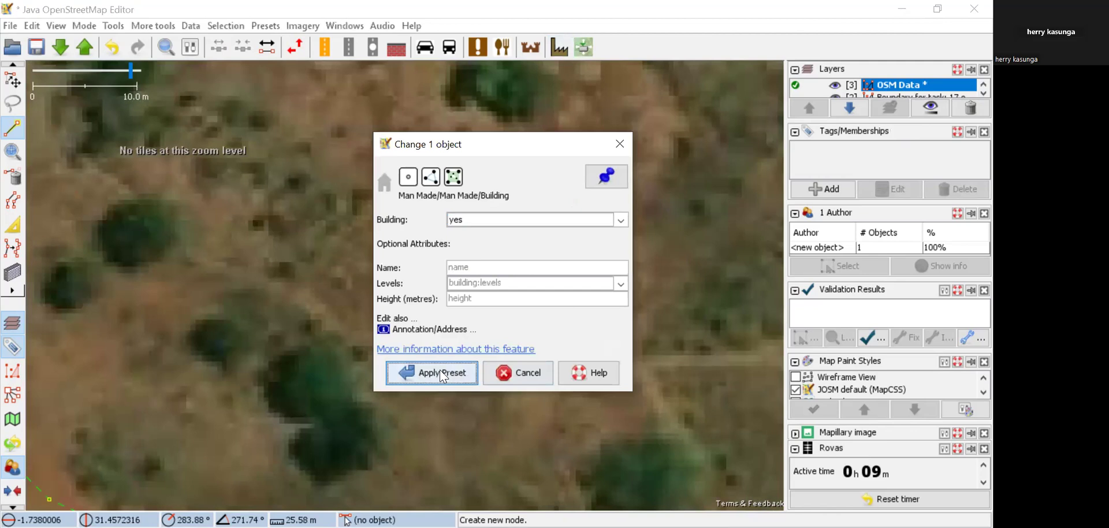
click(432, 441)
Examine the spot just north of the newly mapped hut and the tree grove beside the yellow road for further buildings.
scroll(560, 292, down, 4)
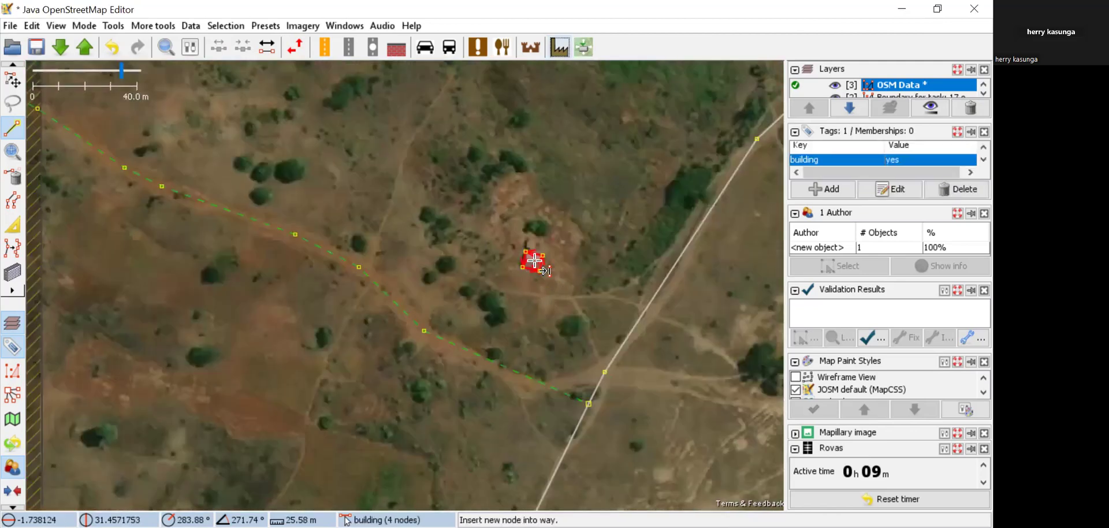
scroll(535, 245, up, 5)
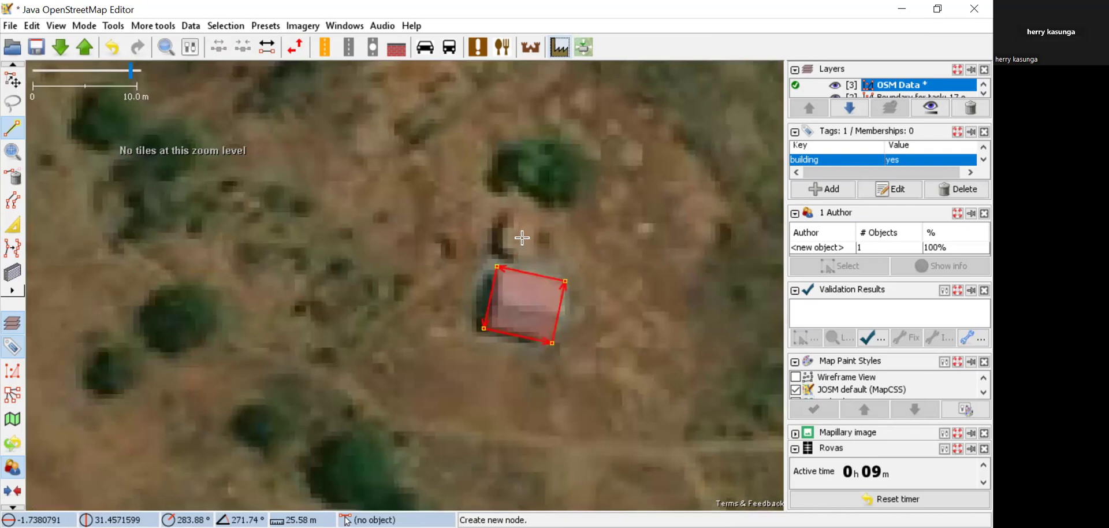
scroll(509, 237, down, 4)
scroll(514, 237, up, 6)
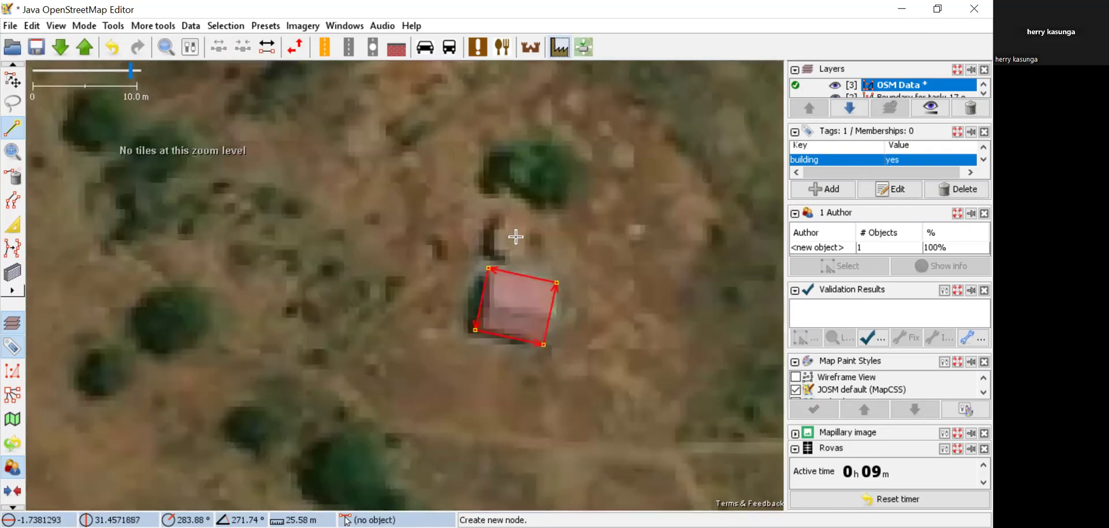
scroll(516, 237, down, 2)
scroll(515, 237, down, 2)
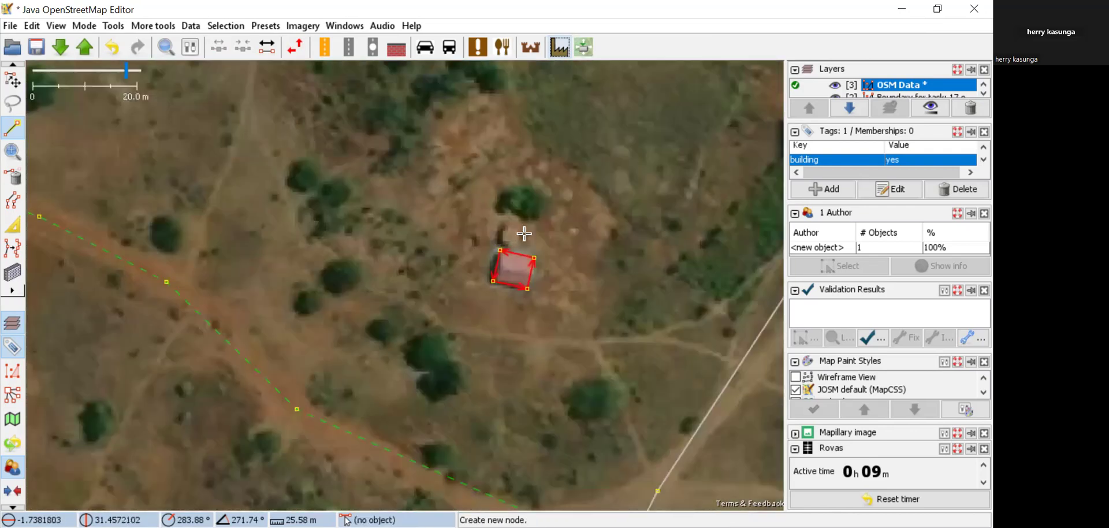
drag(601, 275, 383, 104)
drag(491, 323, 230, 168)
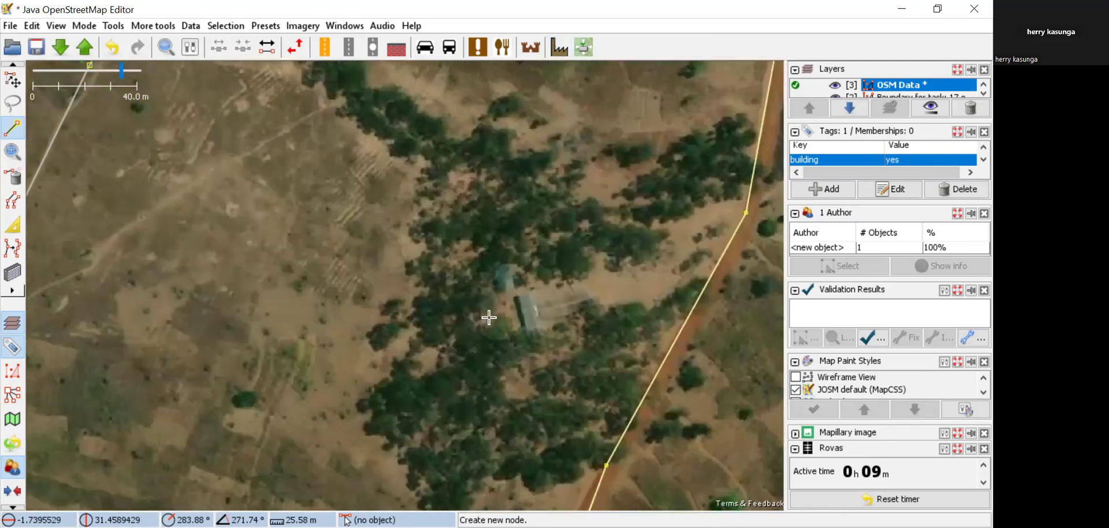
Map the long grey-roofed building in the tree grove as a squared outline about 43 m around and tag it building=yes.
scroll(489, 316, up, 5)
scroll(489, 315, down, 3)
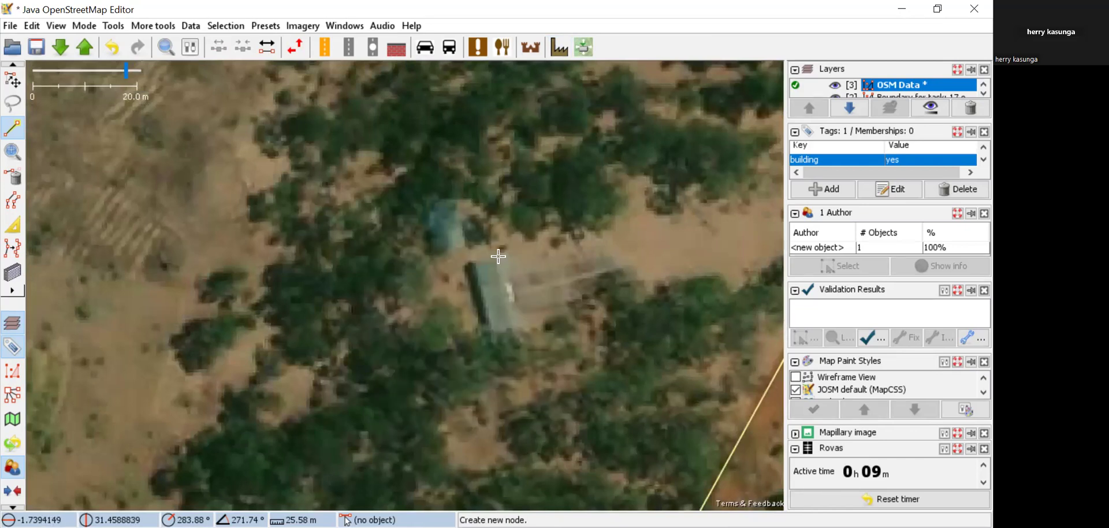
click(506, 256)
click(467, 264)
click(490, 339)
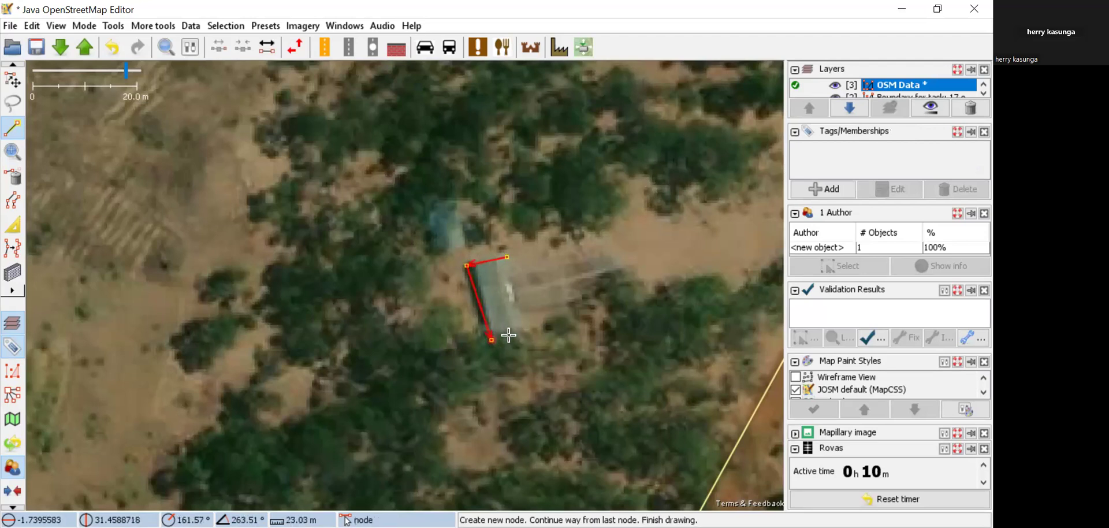
click(519, 331)
click(506, 257)
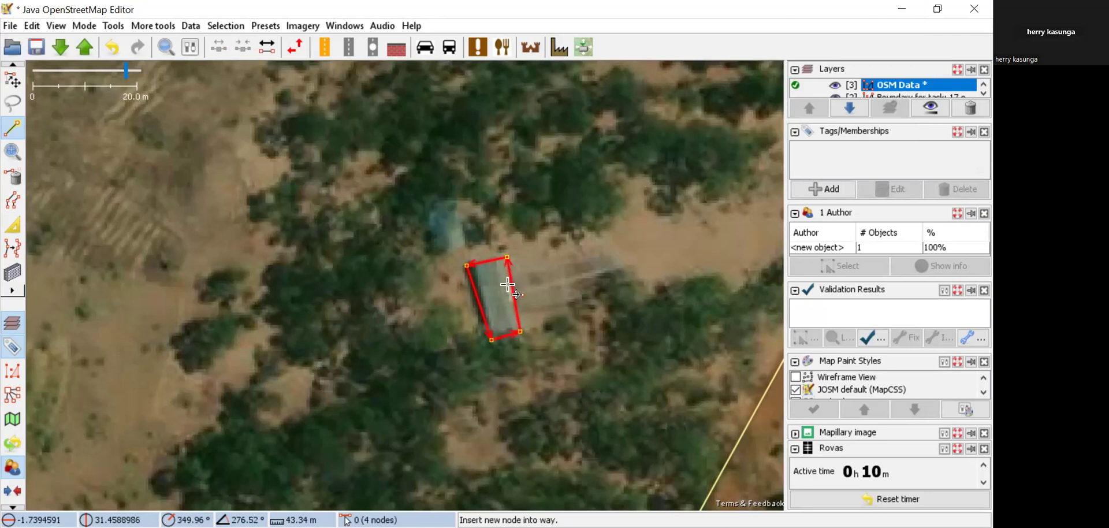
key(q)
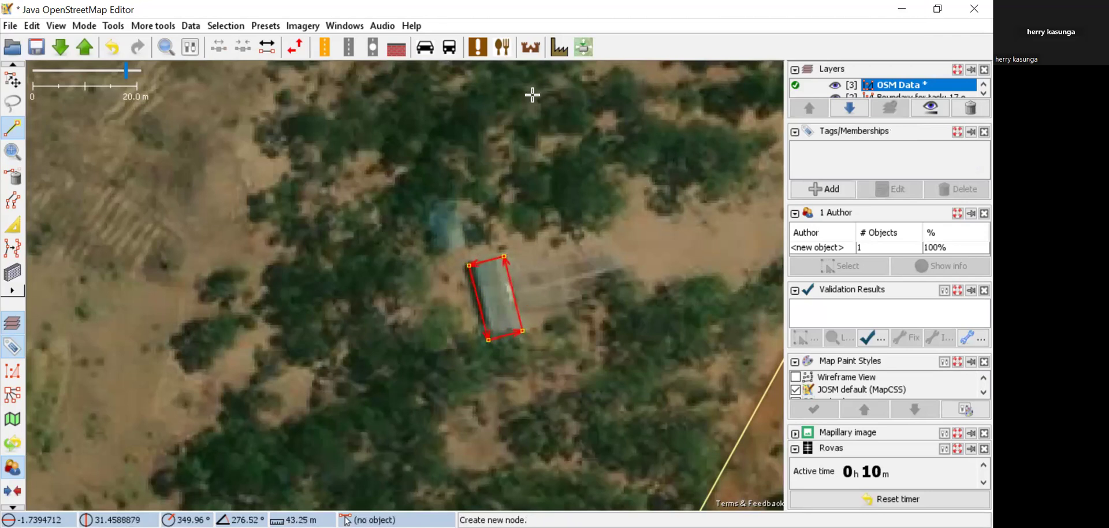
click(559, 52)
click(576, 56)
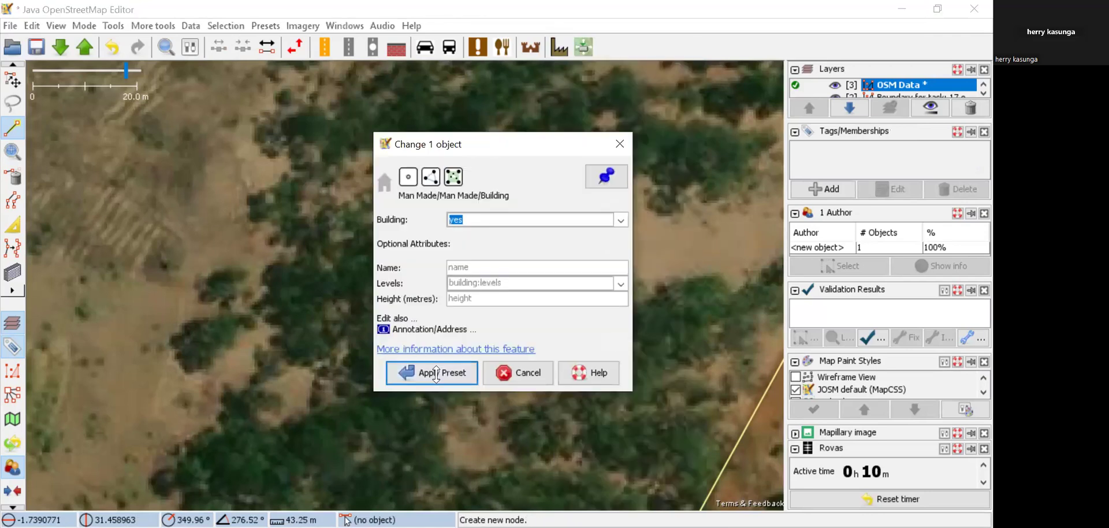
key(Return)
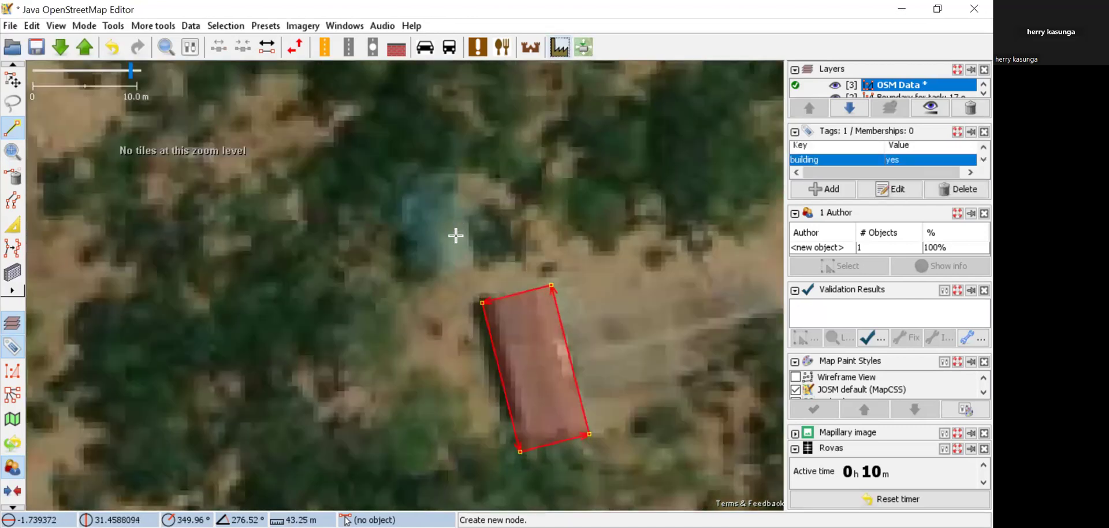
Map the blue-roofed hut just north-west of the long building as a squared outline about 32 m around and tag it building=yes.
scroll(452, 242, down, 2)
scroll(449, 257, up, 2)
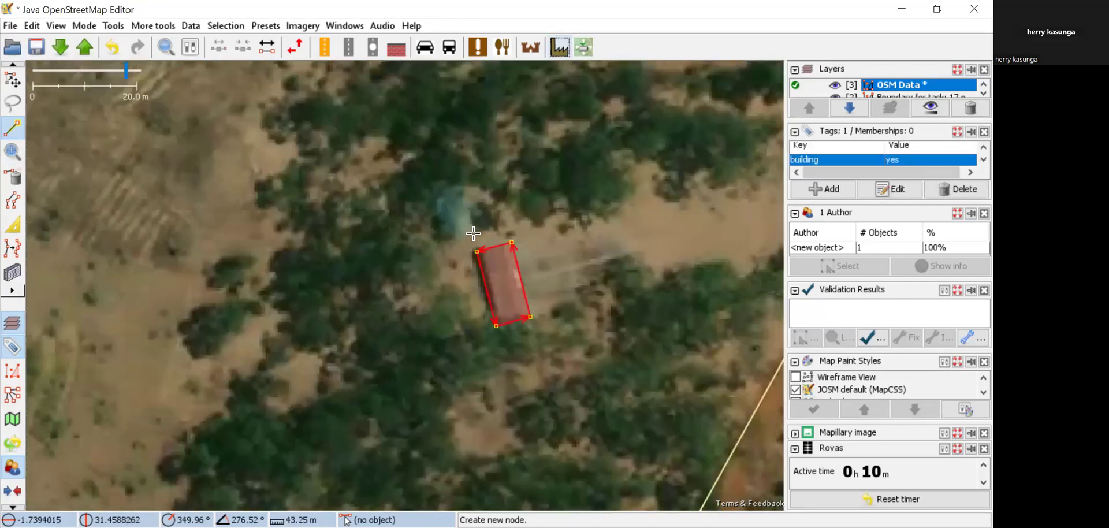
click(473, 232)
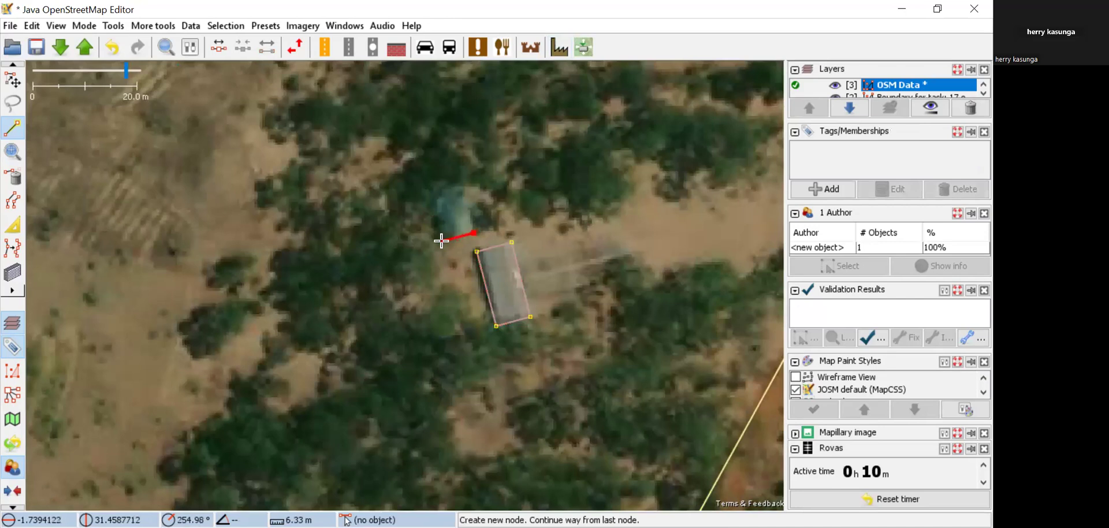
click(441, 241)
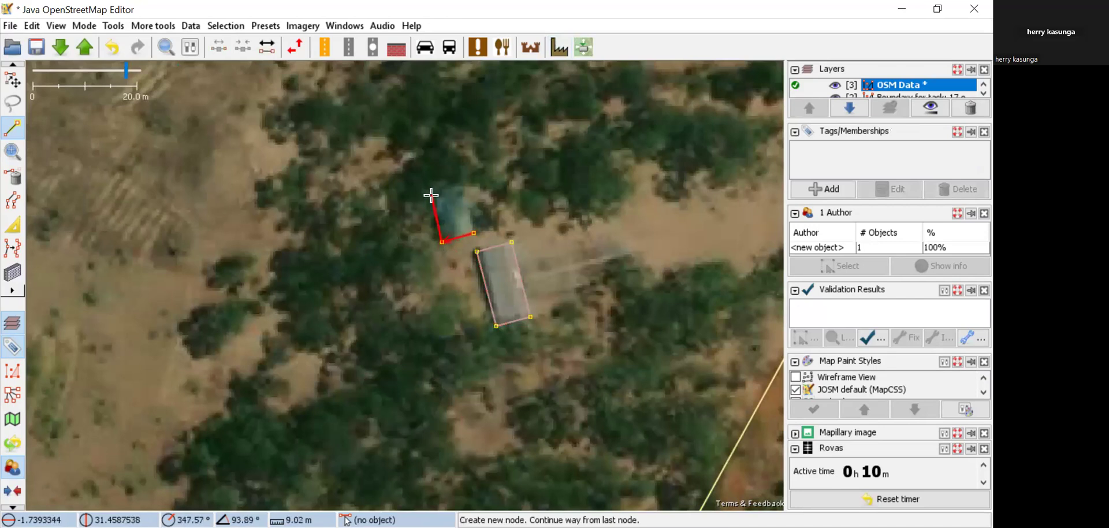
click(460, 184)
click(474, 232)
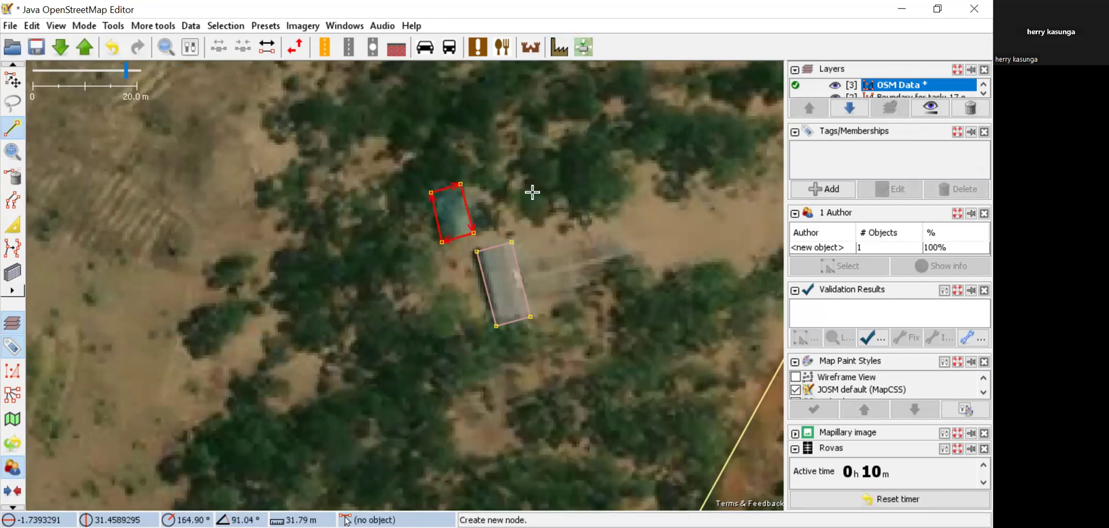
click(555, 48)
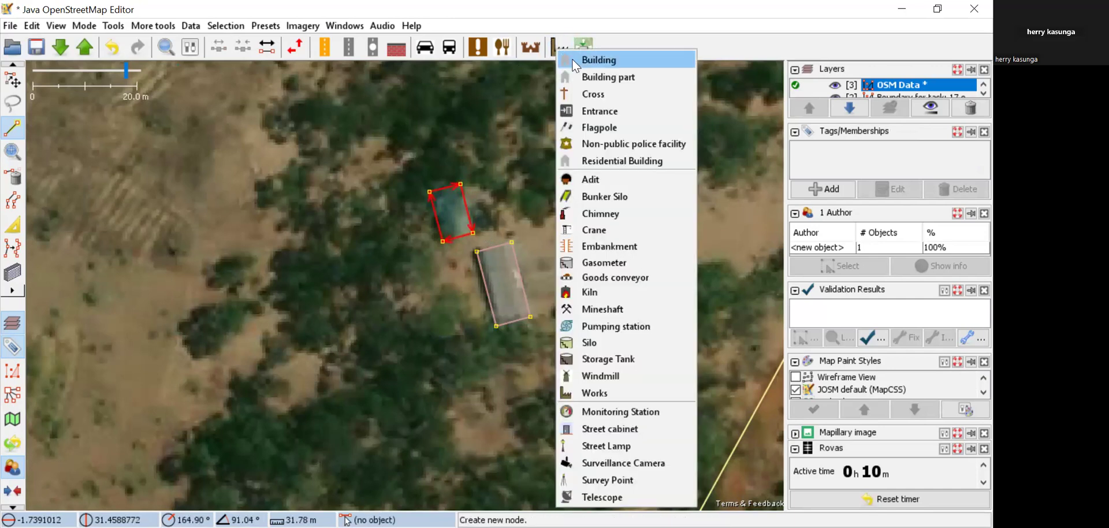
click(572, 59)
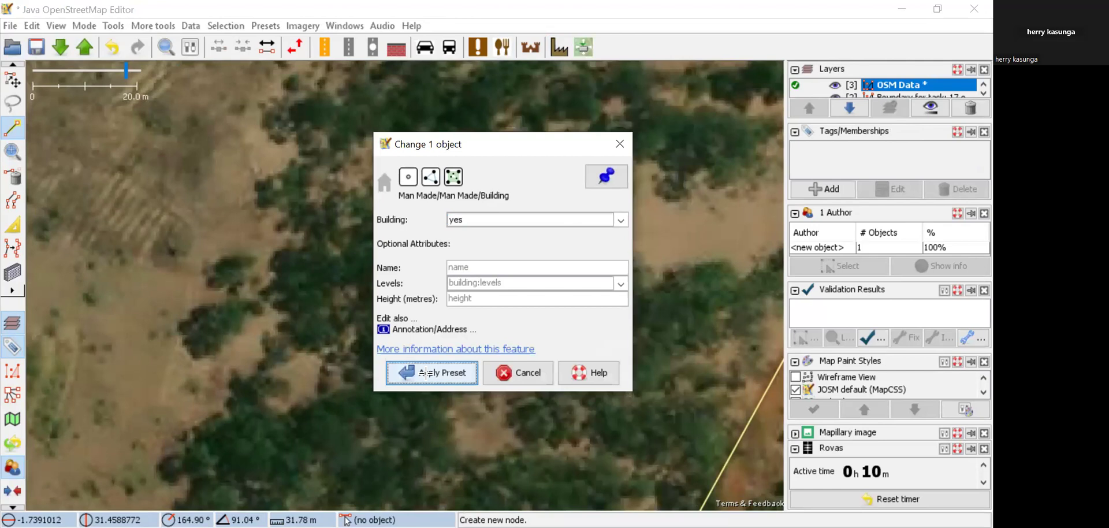
key(Return)
Trace the grey-roofed building east of the yellow road, near the task's north-east corner, as a squared outline about 27 m around.
scroll(225, 386, down, 3)
drag(225, 386, 466, 157)
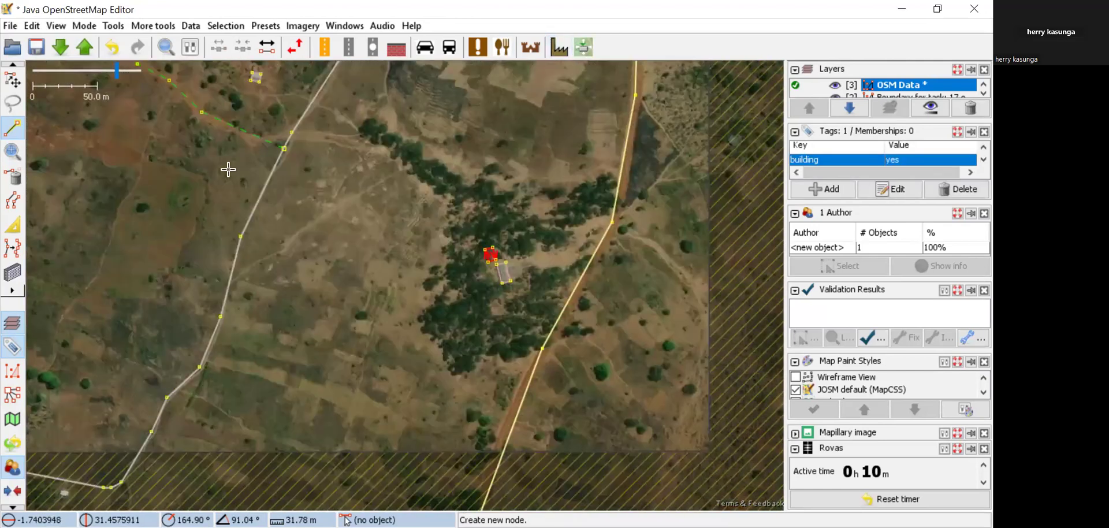
scroll(236, 238, up, 4)
scroll(236, 238, down, 4)
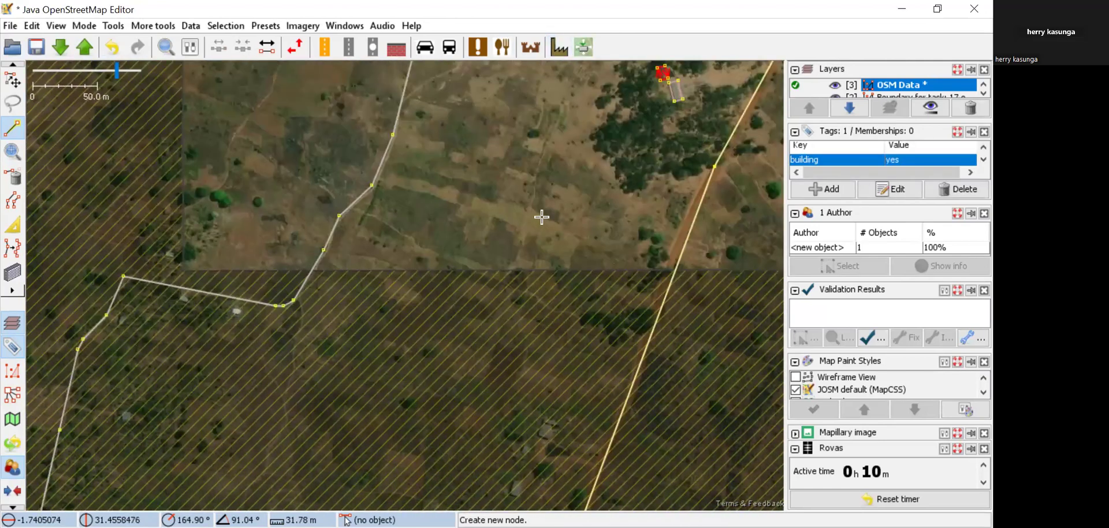
drag(335, 291, 260, 364)
drag(441, 85, 364, 463)
scroll(500, 267, up, 6)
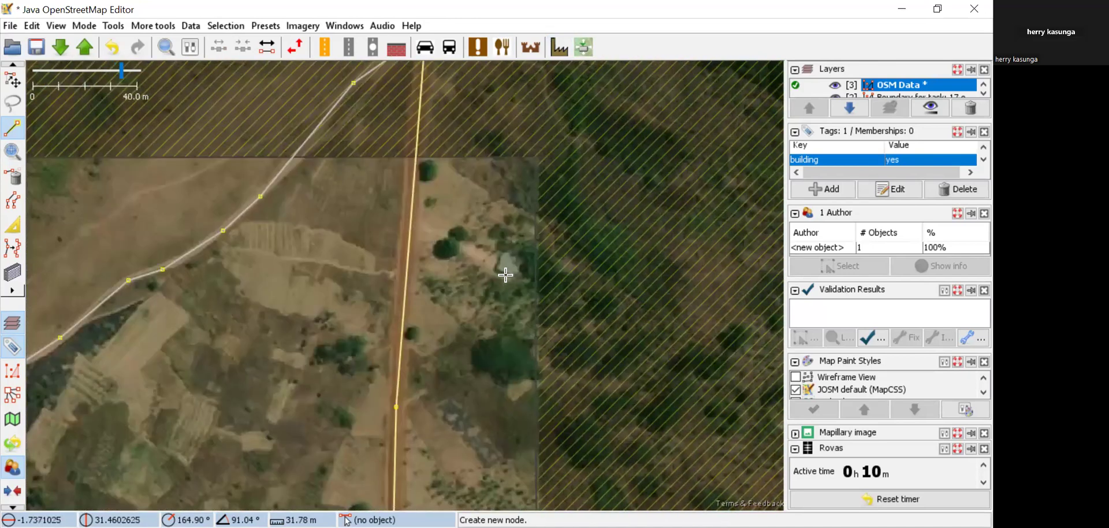
scroll(502, 204, down, 3)
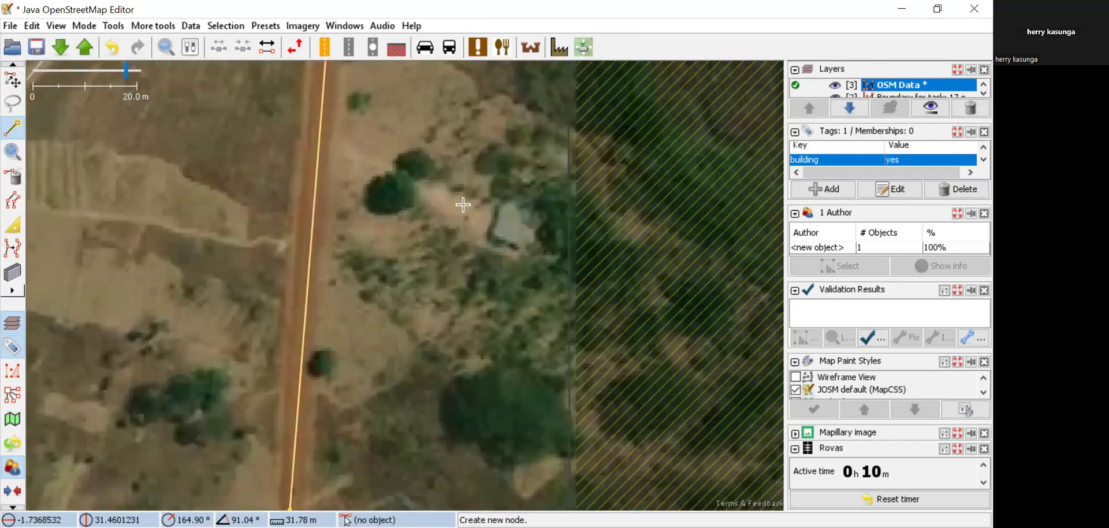
scroll(500, 201, up, 3)
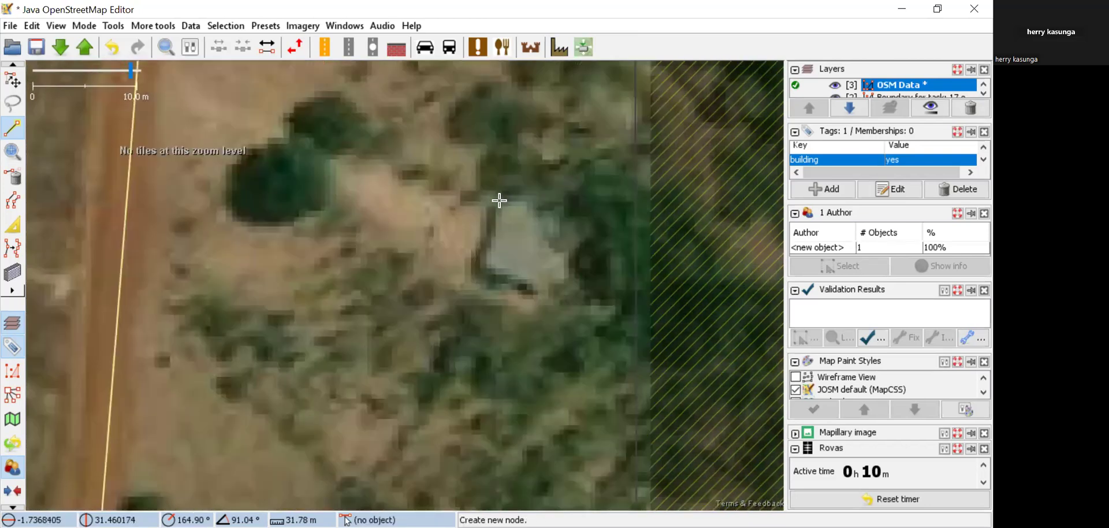
click(500, 200)
click(480, 271)
click(535, 294)
click(563, 219)
click(499, 201)
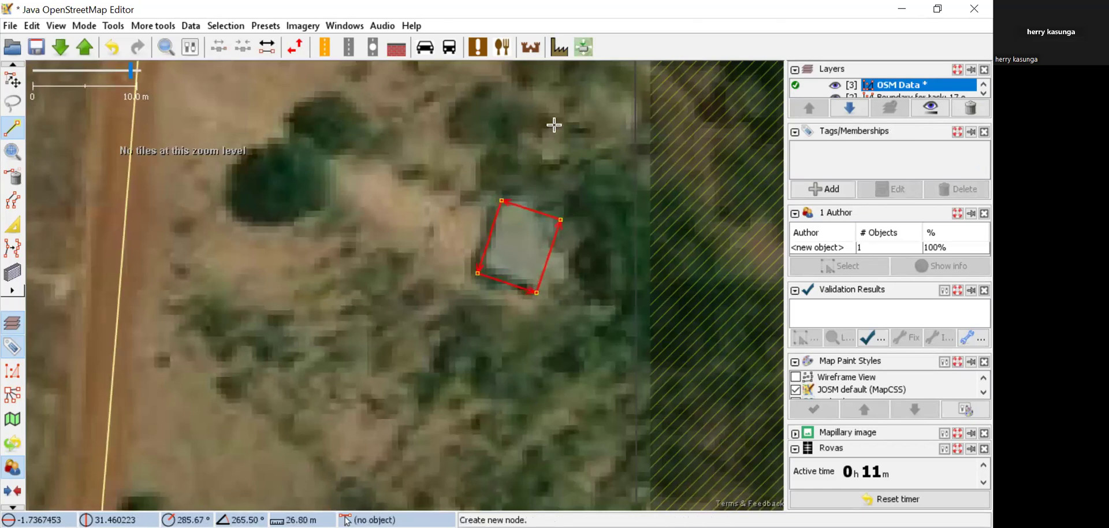
Tag the outlined building east of the yellow road as a building with the value yes.
click(582, 46)
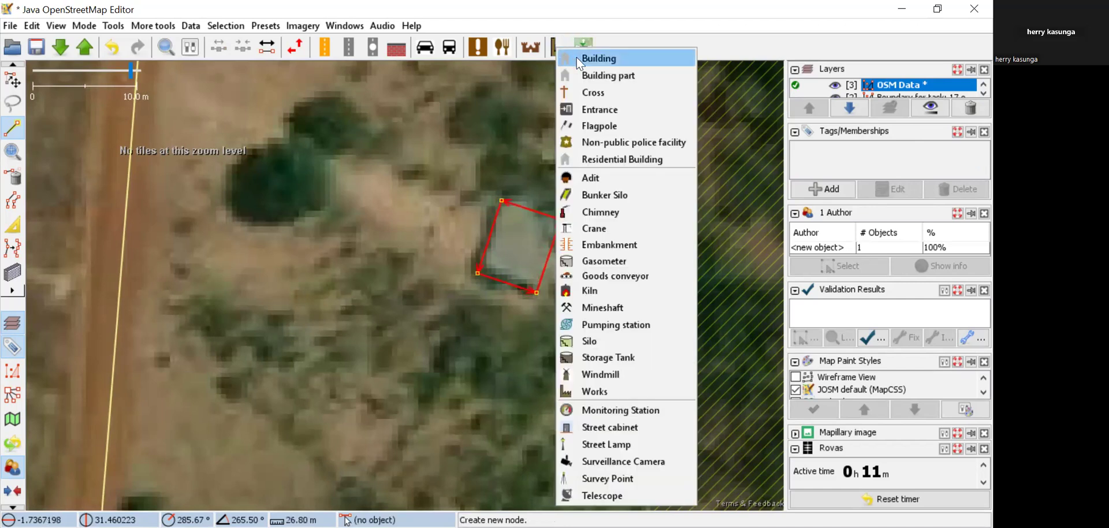
click(580, 60)
click(449, 377)
Scan the task area from the new building westward, down to its southern edge and back for unmapped buildings.
scroll(395, 323, down, 4)
drag(253, 293, 426, 222)
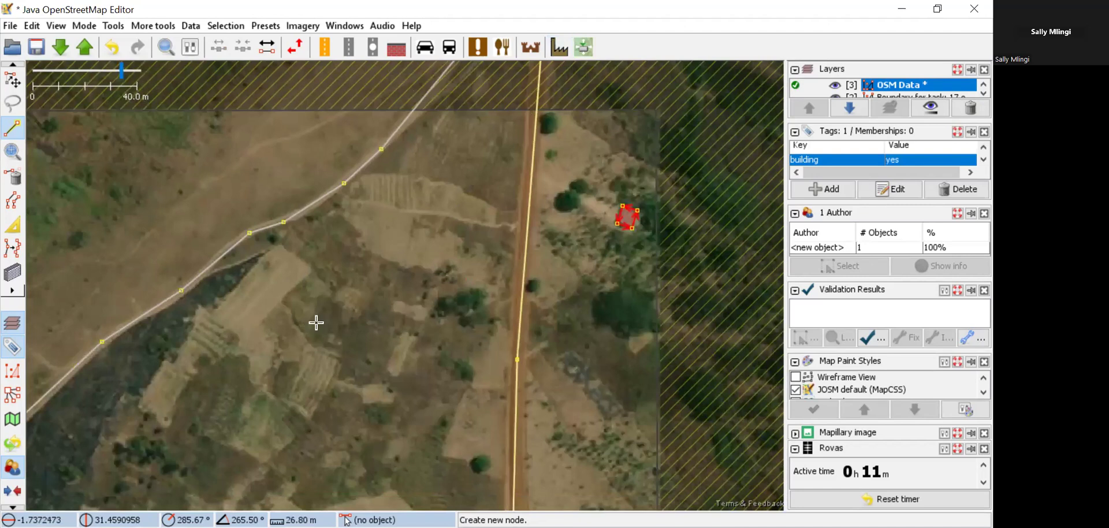
drag(314, 321, 525, 248)
scroll(379, 313, down, 2)
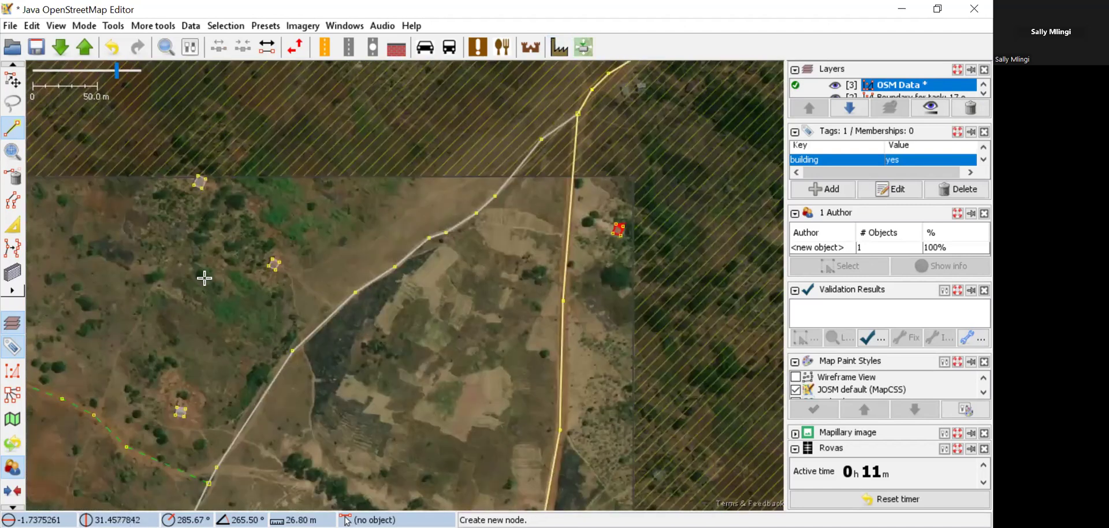
drag(98, 422, 291, 339)
drag(263, 378, 285, 203)
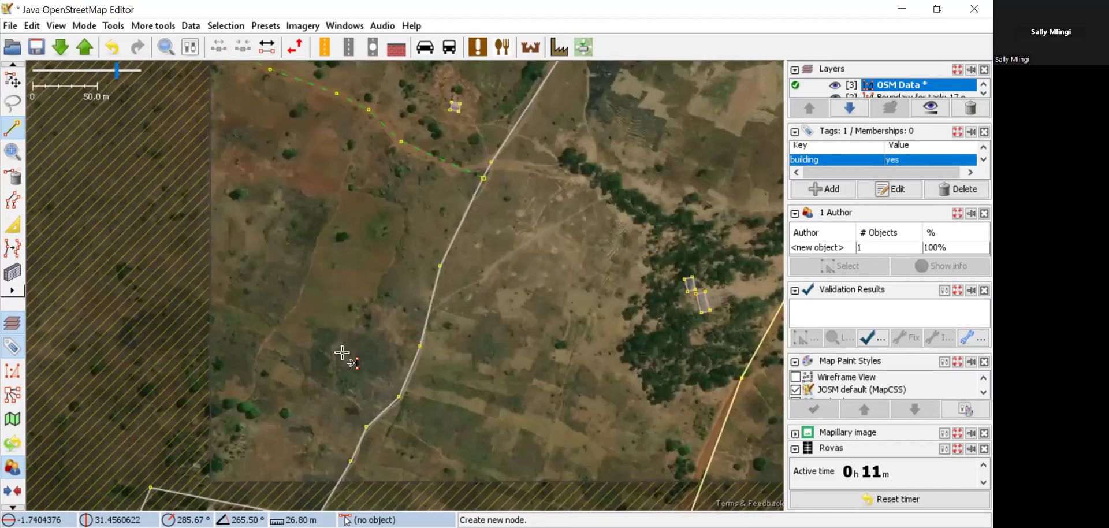
scroll(269, 376, down, 3)
drag(471, 270, 376, 353)
drag(474, 224, 392, 289)
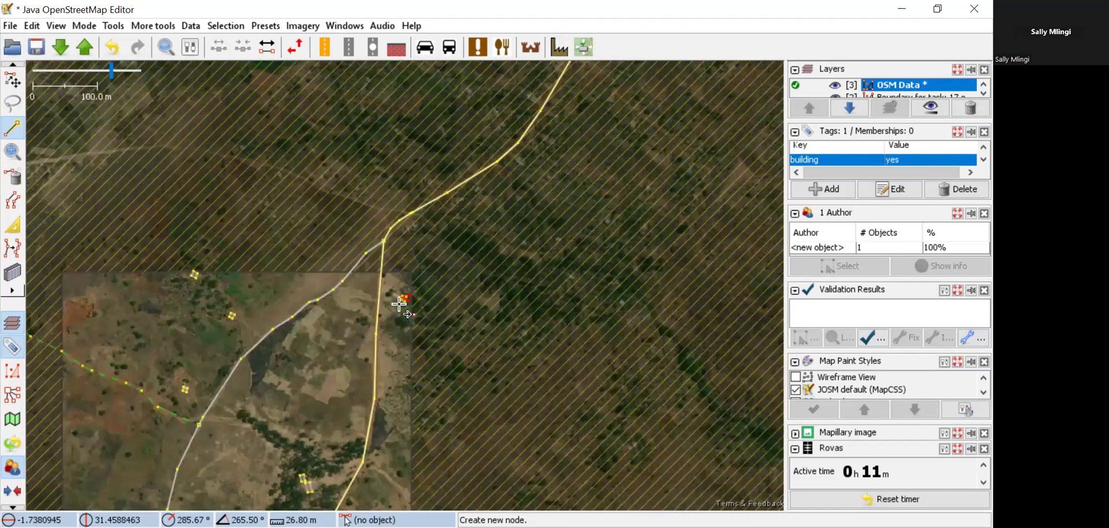
scroll(387, 268, up, 3)
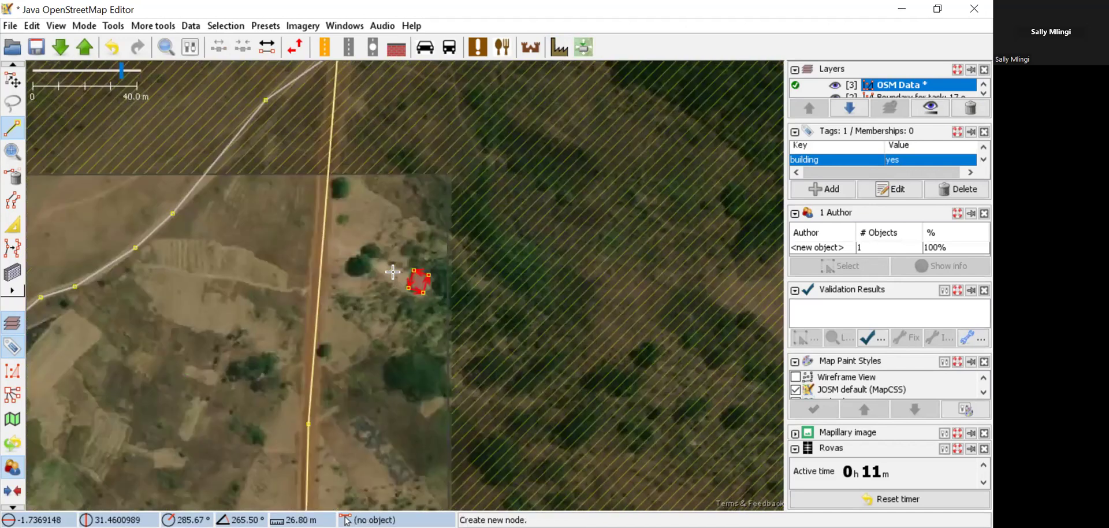
scroll(393, 271, up, 2)
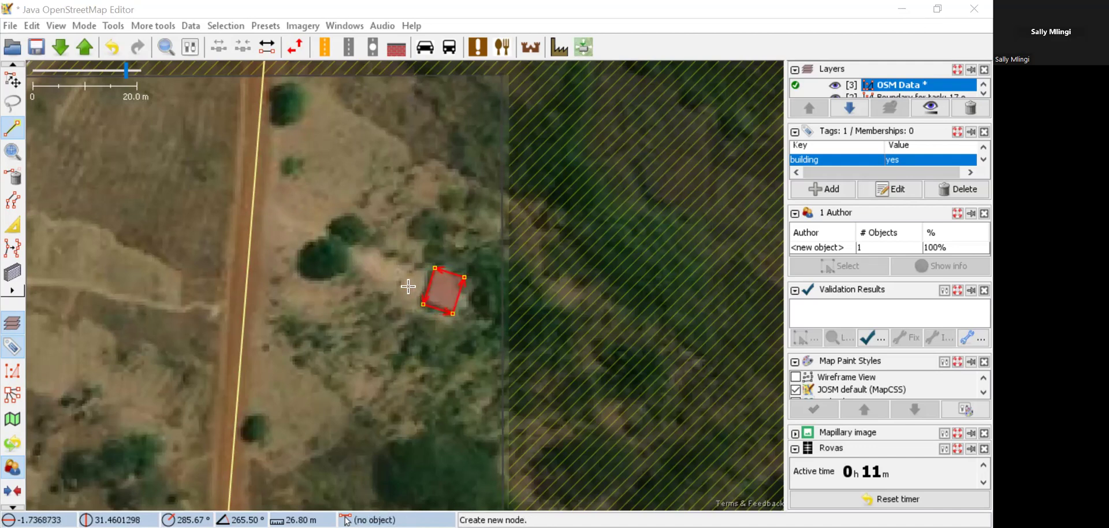
scroll(407, 267, down, 1)
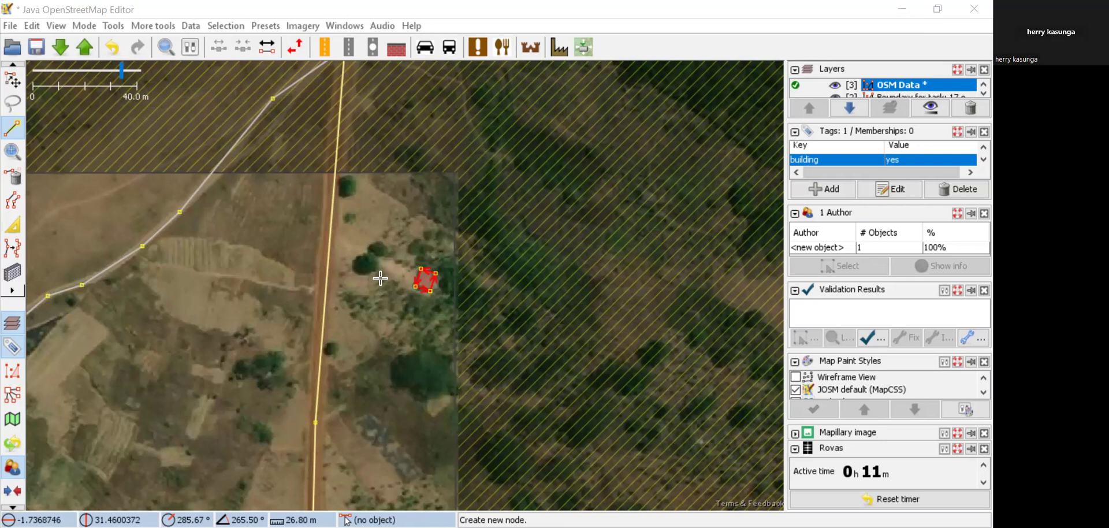
scroll(391, 265, up, 2)
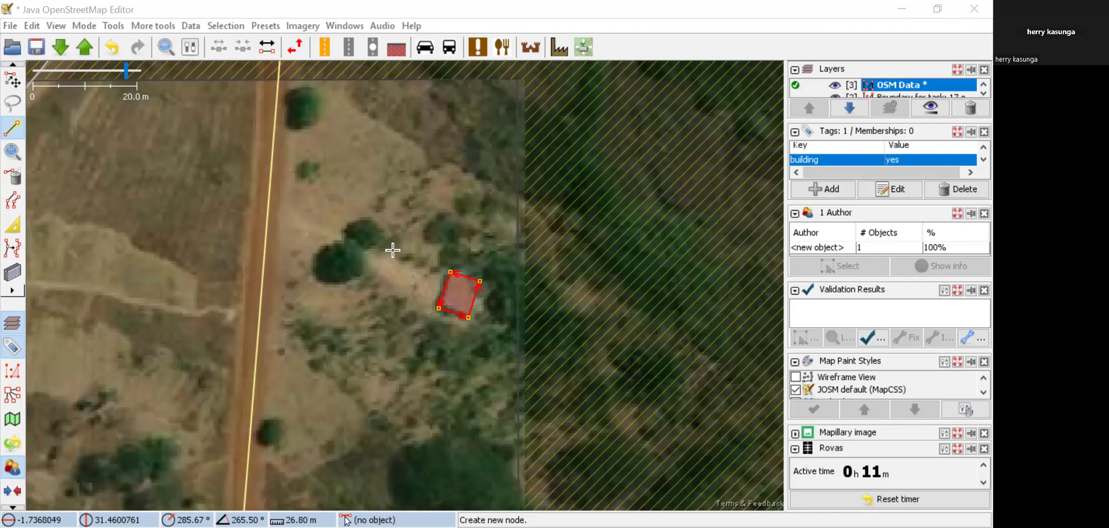
scroll(389, 247, down, 4)
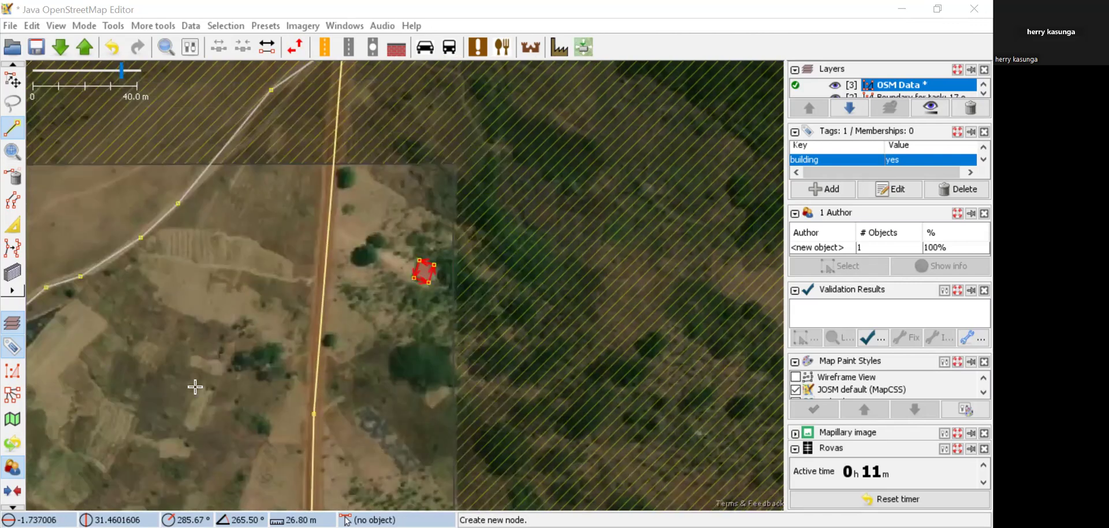
Check the southern and central parts of the task square once more for remaining unmapped buildings before uploading.
drag(196, 387, 465, 149)
scroll(325, 270, down, 2)
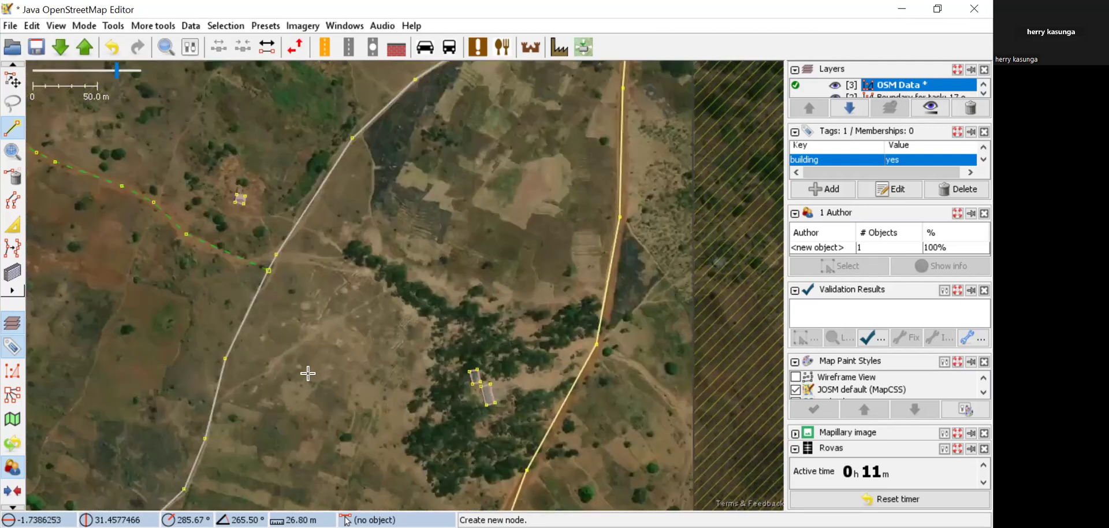
drag(308, 374, 438, 201)
drag(257, 302, 344, 196)
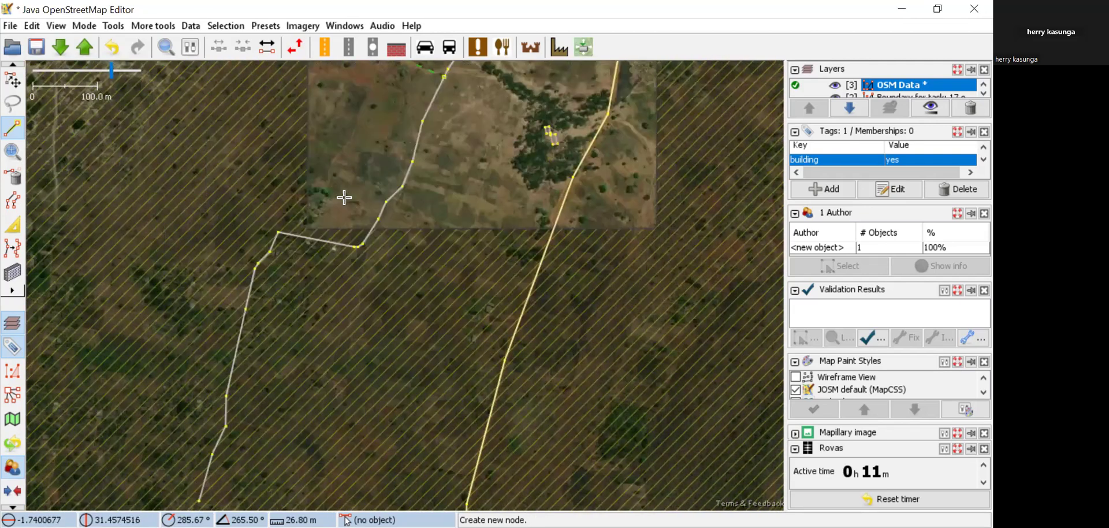
scroll(344, 196, up, 4)
drag(361, 111, 303, 365)
drag(349, 190, 317, 146)
scroll(287, 220, down, 2)
drag(400, 164, 277, 105)
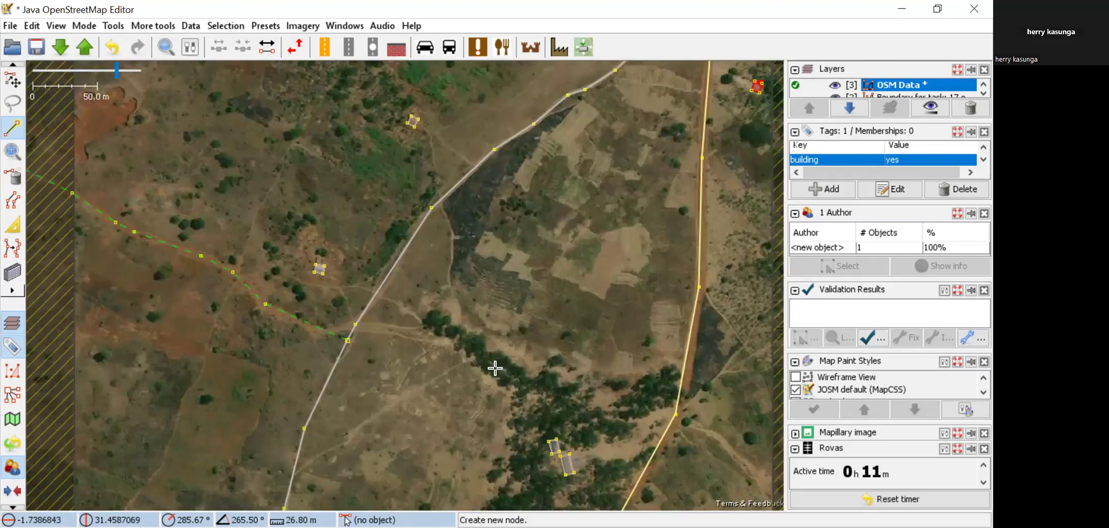
scroll(409, 282, down, 3)
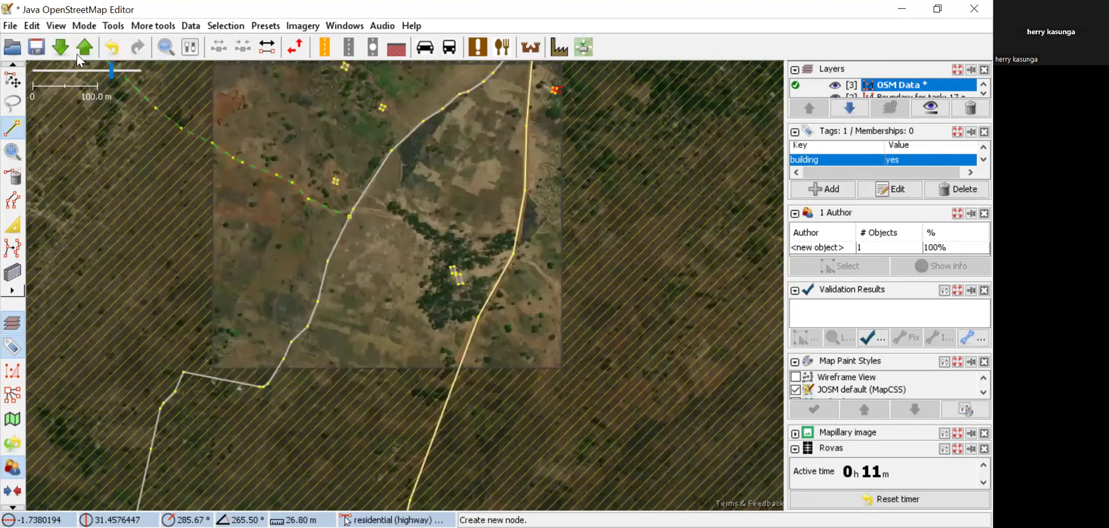
Upload the mapped buildings to OpenStreetMap with the prefilled hotosm-project-13710 changeset comment and submit the Rovas work report for 0 h 11 m.
click(80, 47)
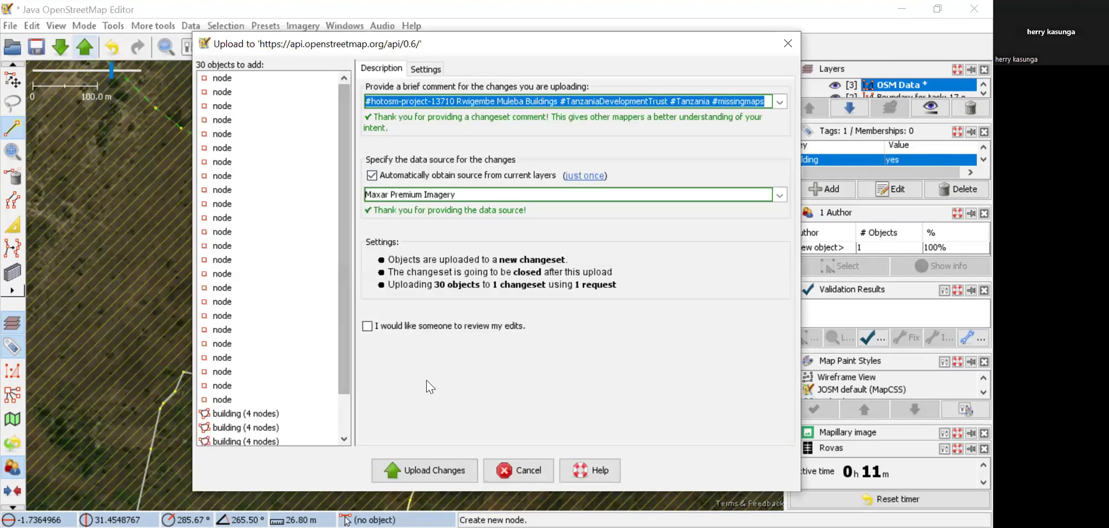
click(429, 477)
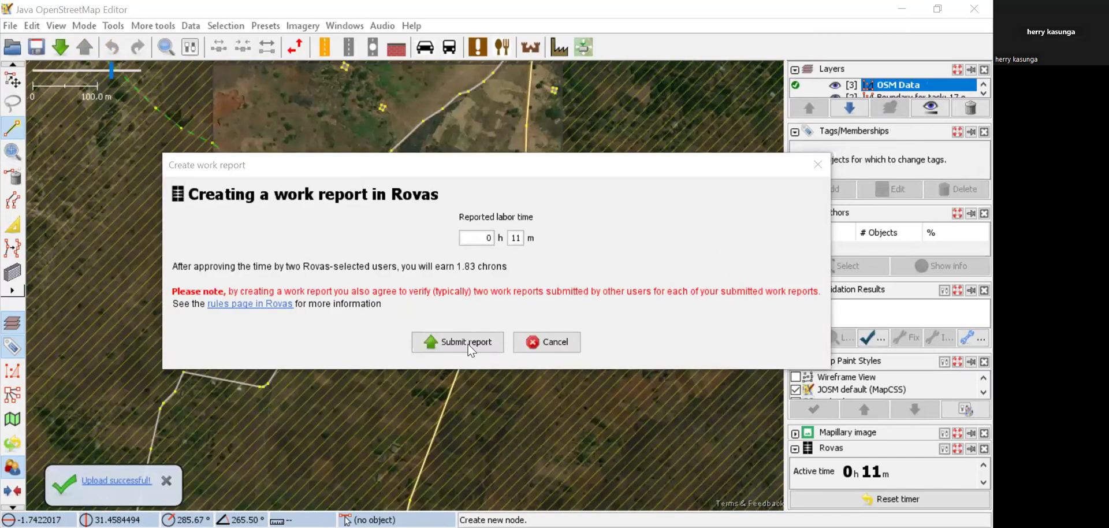
click(418, 340)
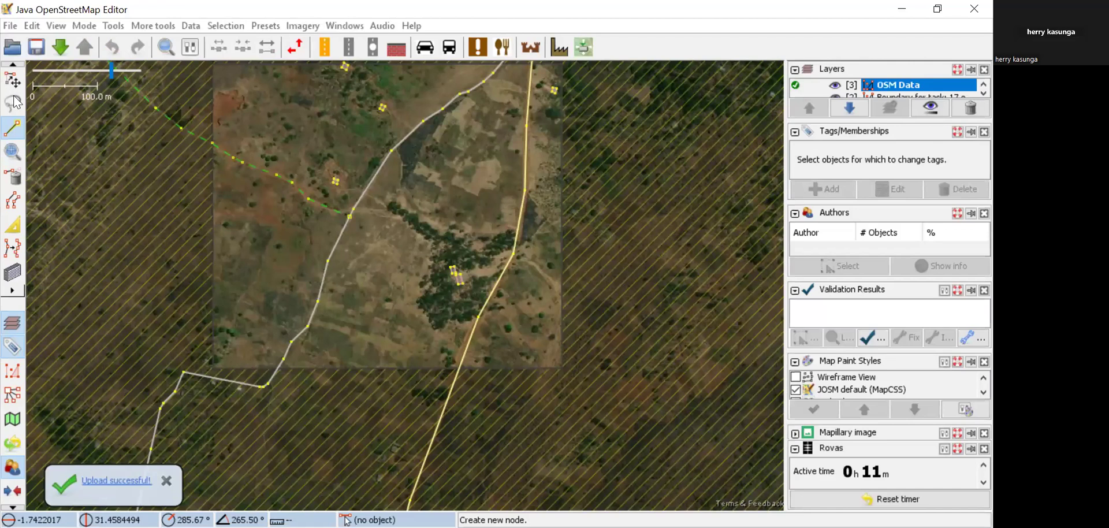
click(8, 80)
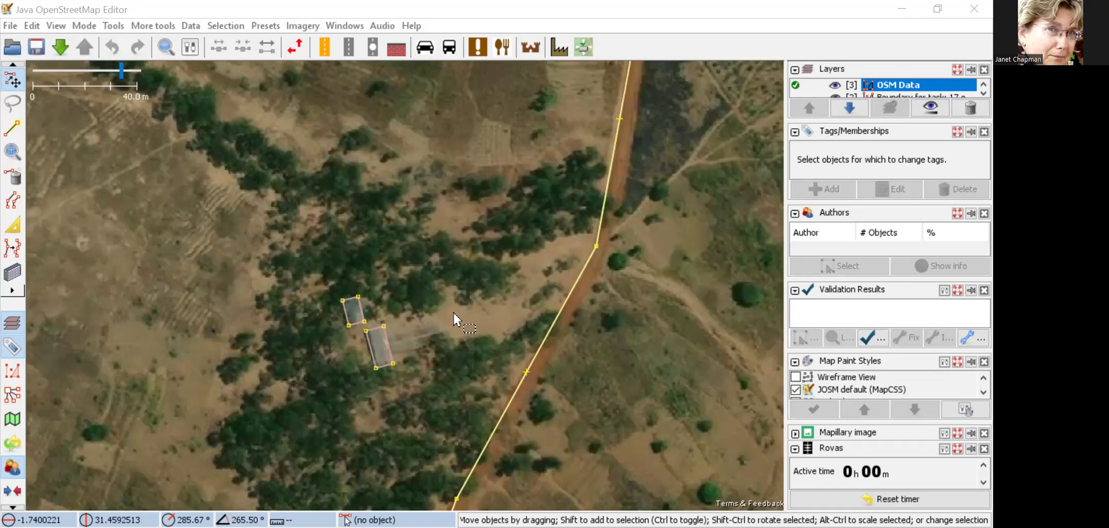
scroll(463, 464, down, 3)
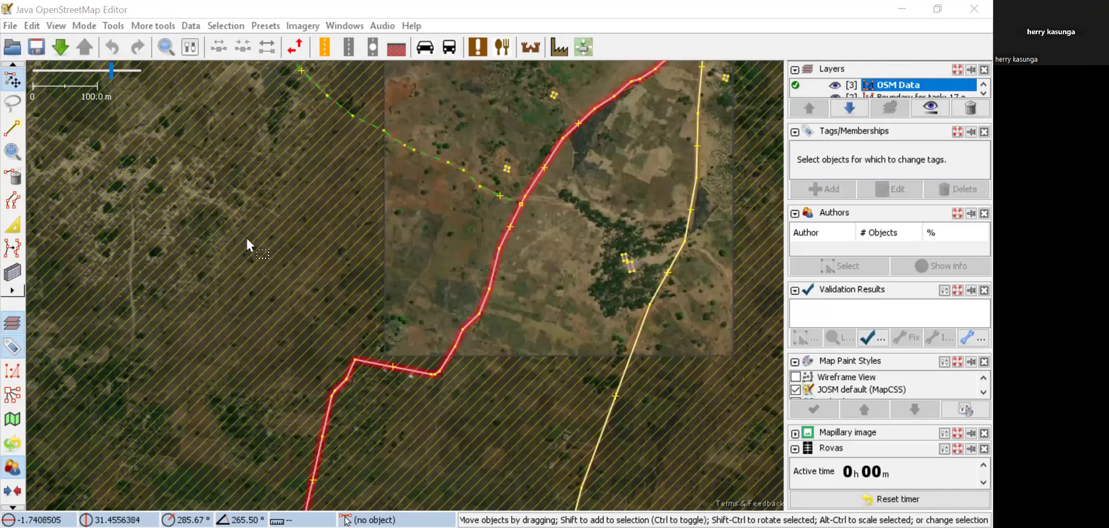
Switch to Chrome and open the Rovas dashboard at rovas.app in a new tab.
key(alt+Tab)
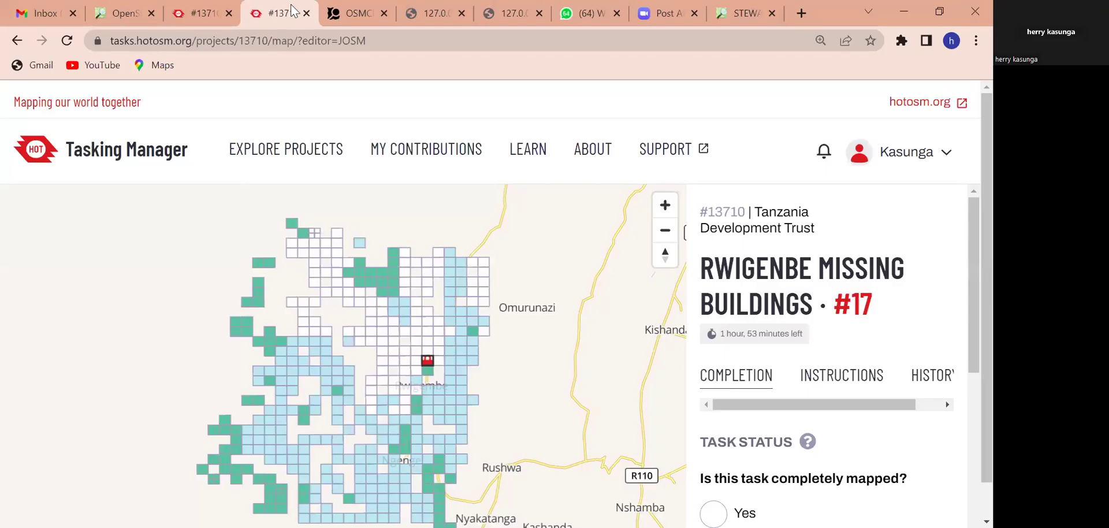
click(801, 13)
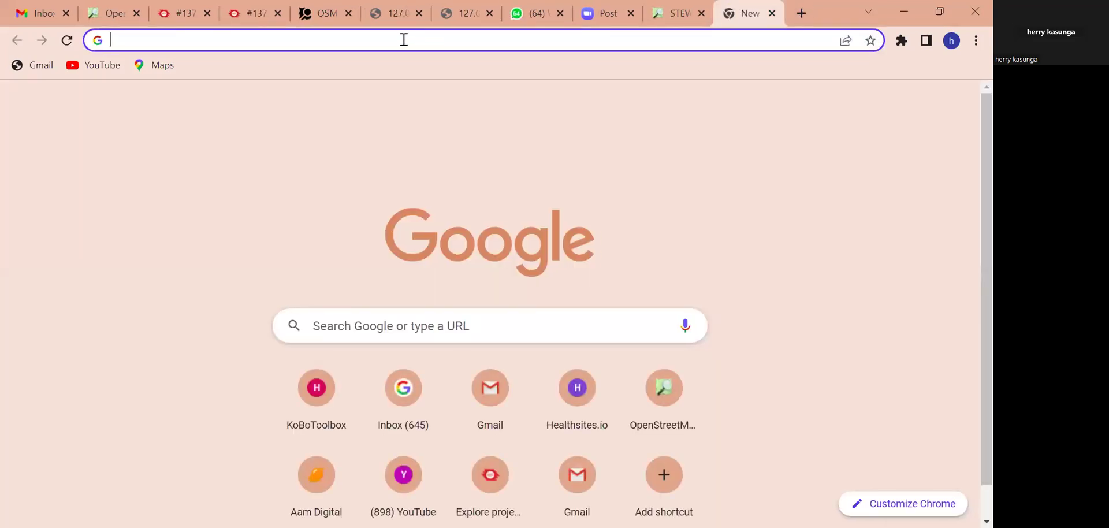
click(403, 40)
text(rovas.app)
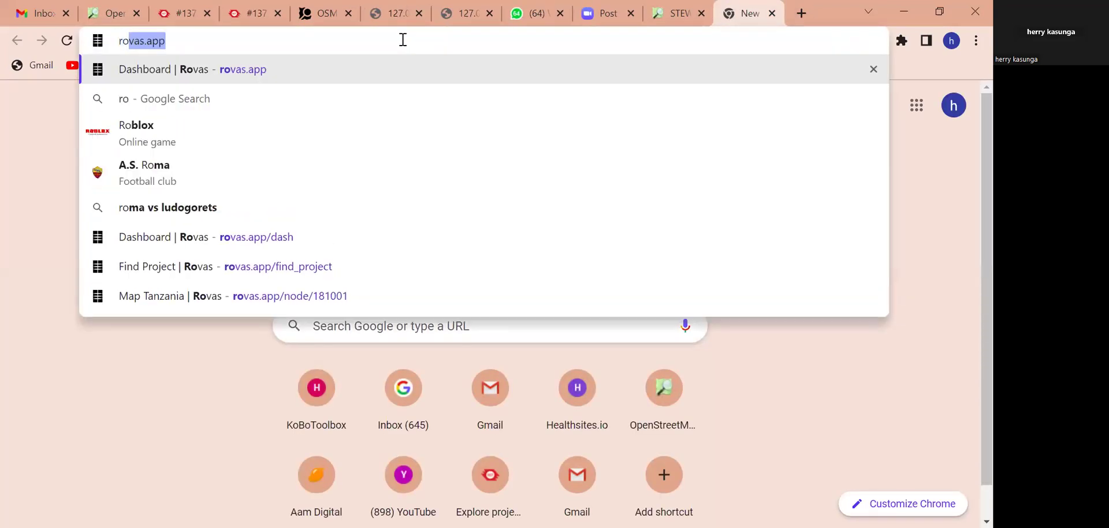
key(Return)
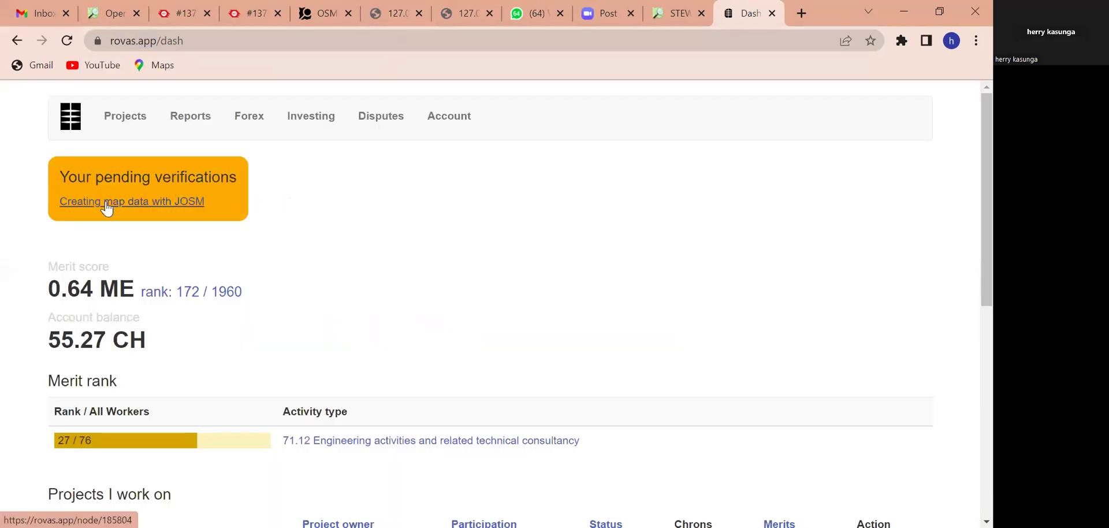
Open the pending verification report "Creating map data with JOSM" and follow its work evidence web address to the changeset in achavi.
click(104, 207)
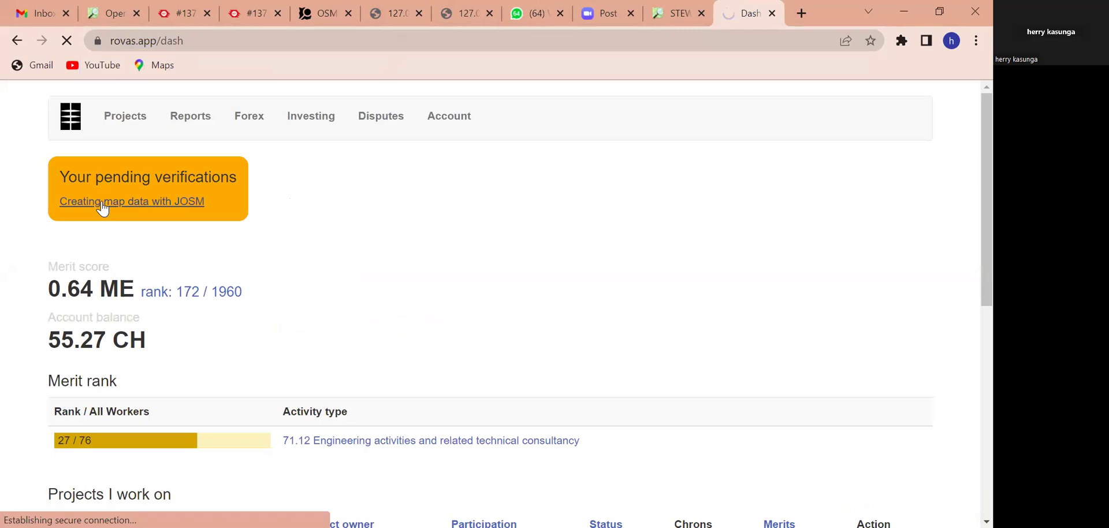
scroll(229, 390, down, 4)
scroll(229, 390, down, 4)
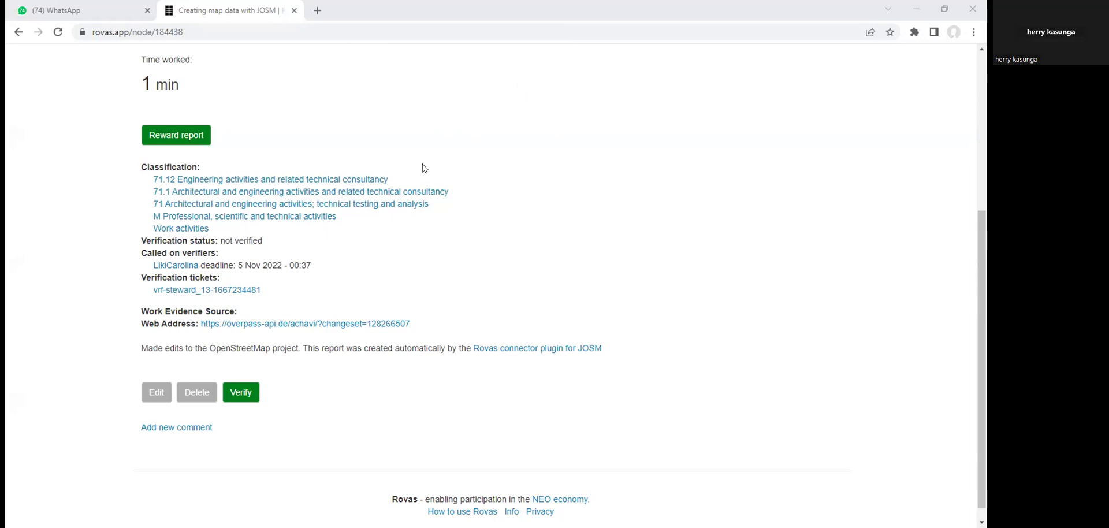
click(244, 323)
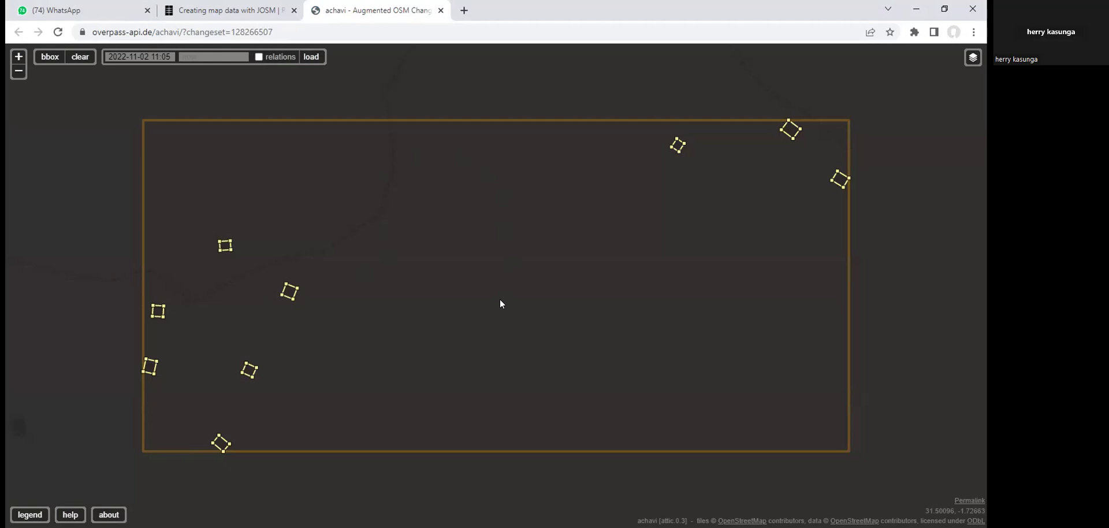
Include relations in the achavi view of the changeset and load the data again.
right_click(293, 295)
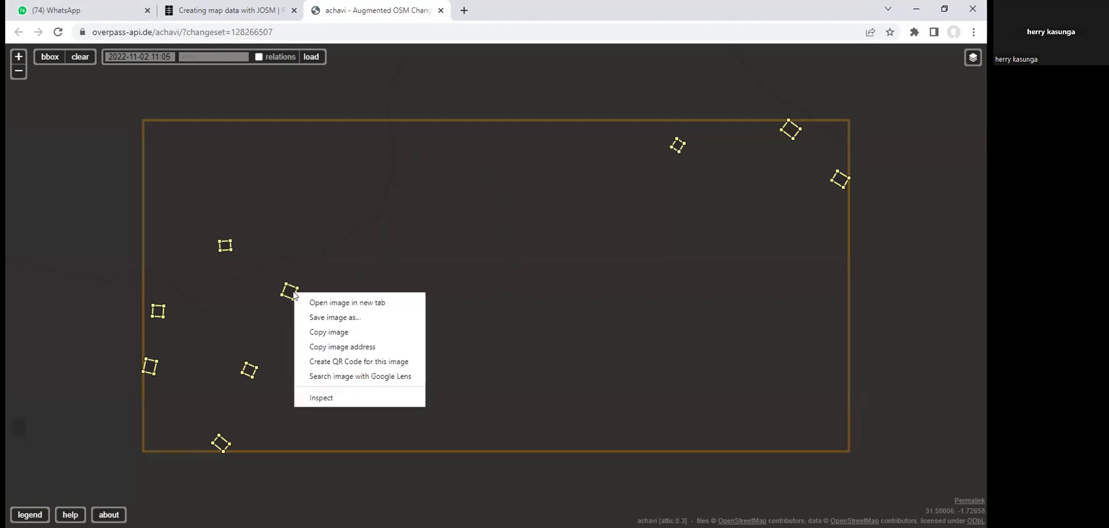
click(290, 264)
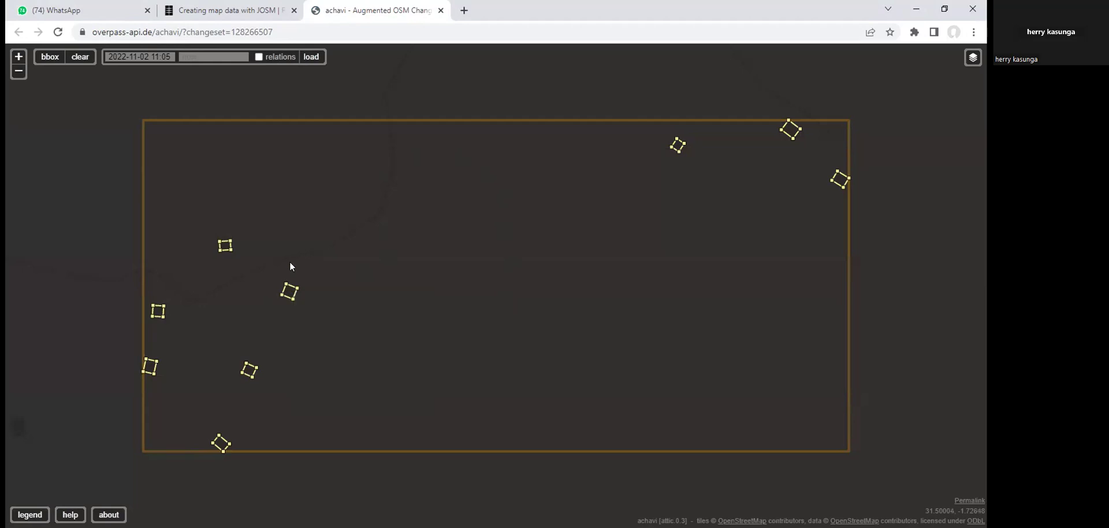
right_click(276, 61)
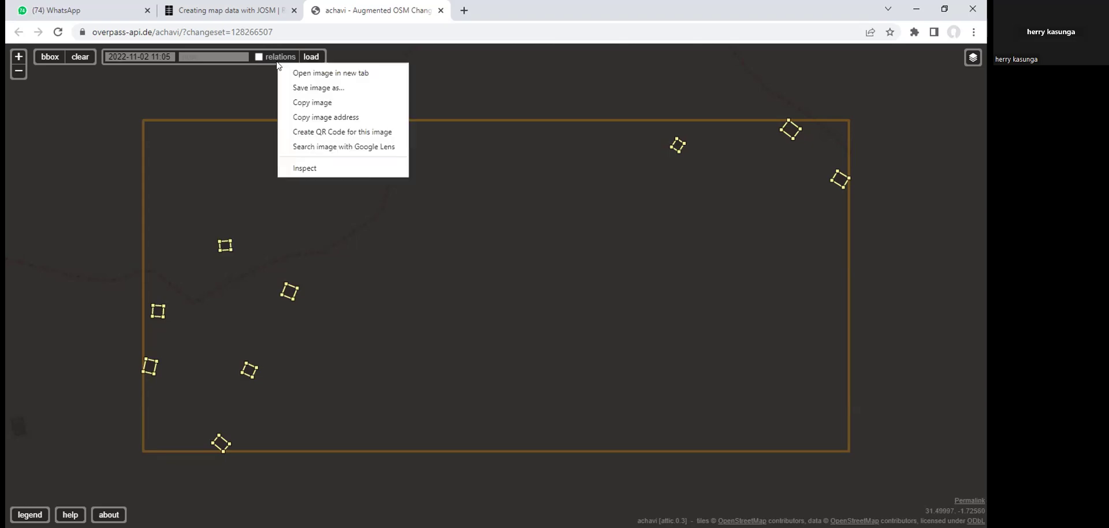
click(258, 57)
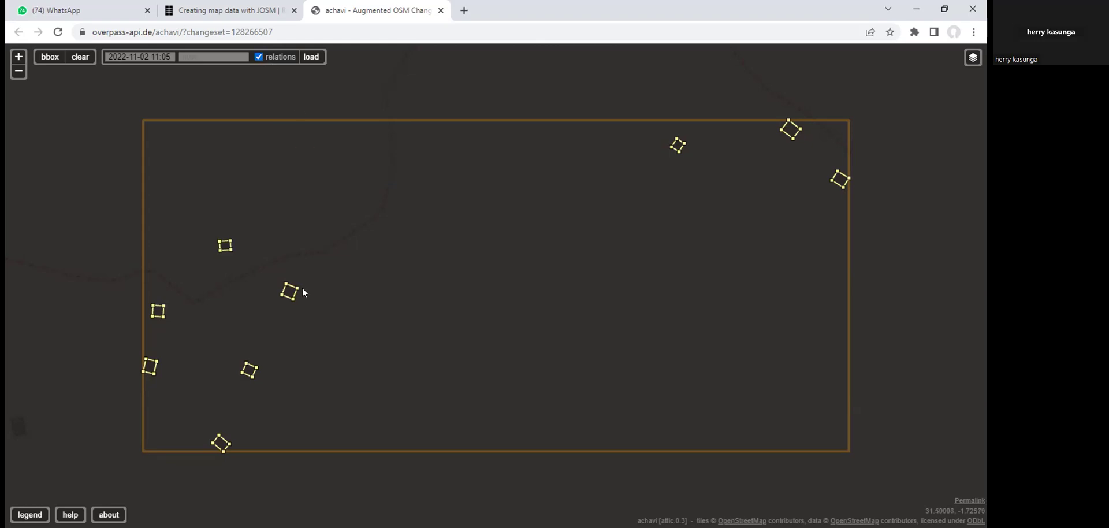
click(321, 56)
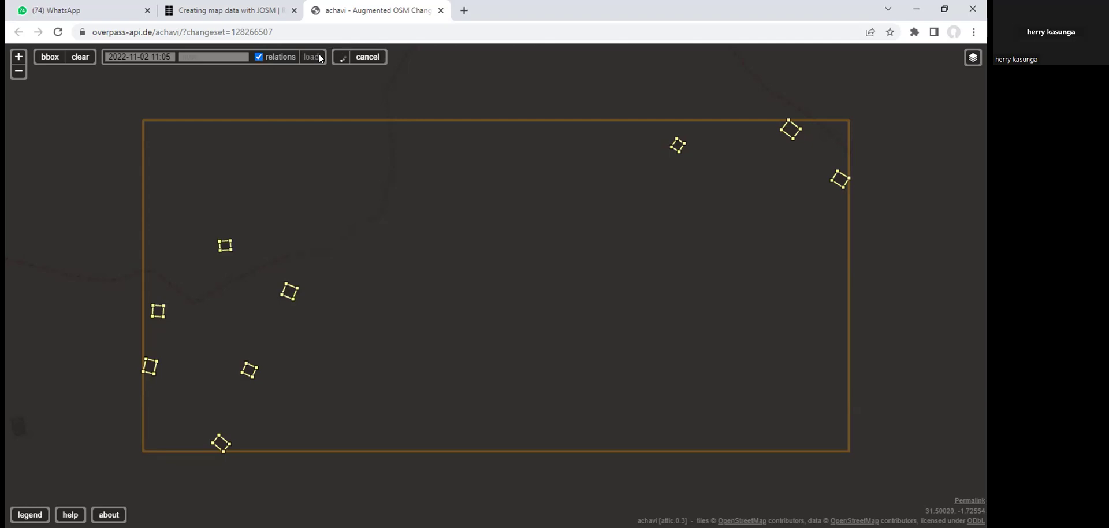
Show the details of the created building just south of the faint path in the western part of the changeset area.
click(292, 291)
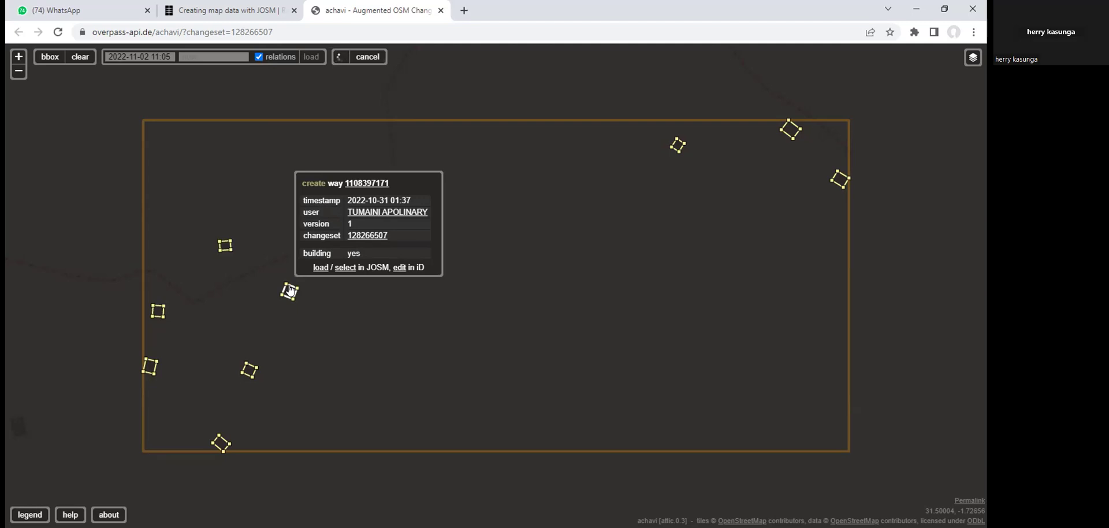
click(315, 279)
click(291, 291)
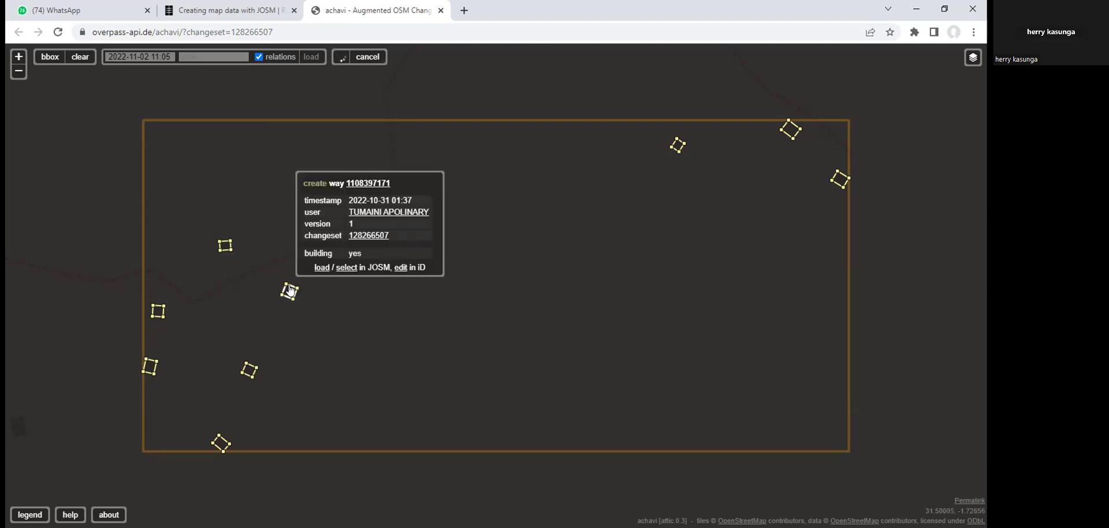
click(292, 293)
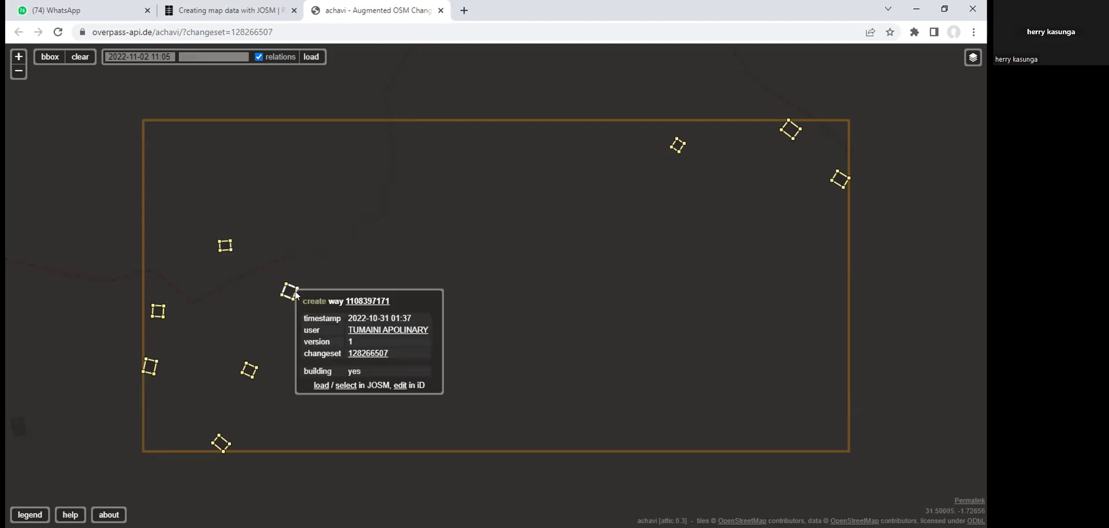
Try to select the building in JOSM from its details popup.
triple_click(380, 386)
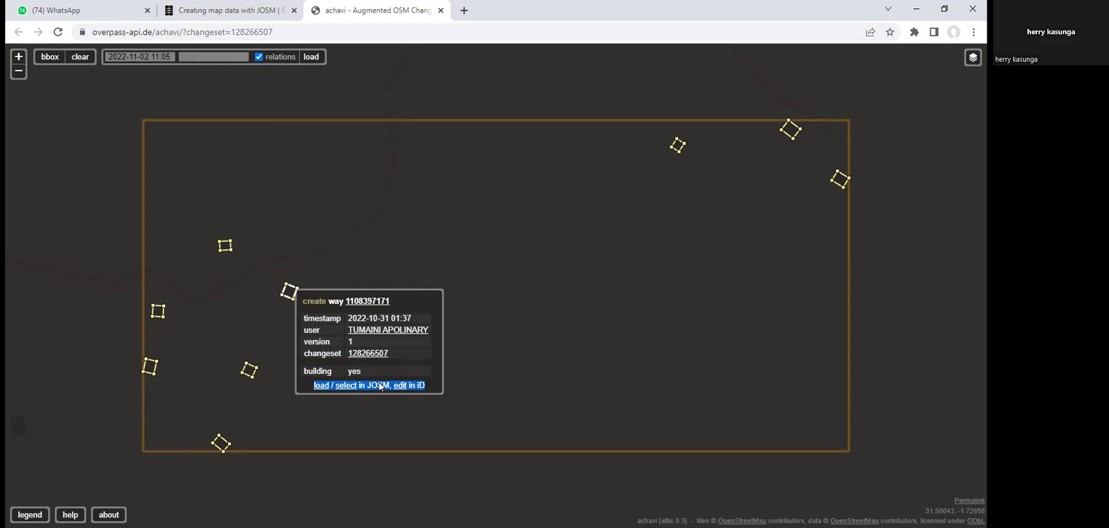
click(380, 387)
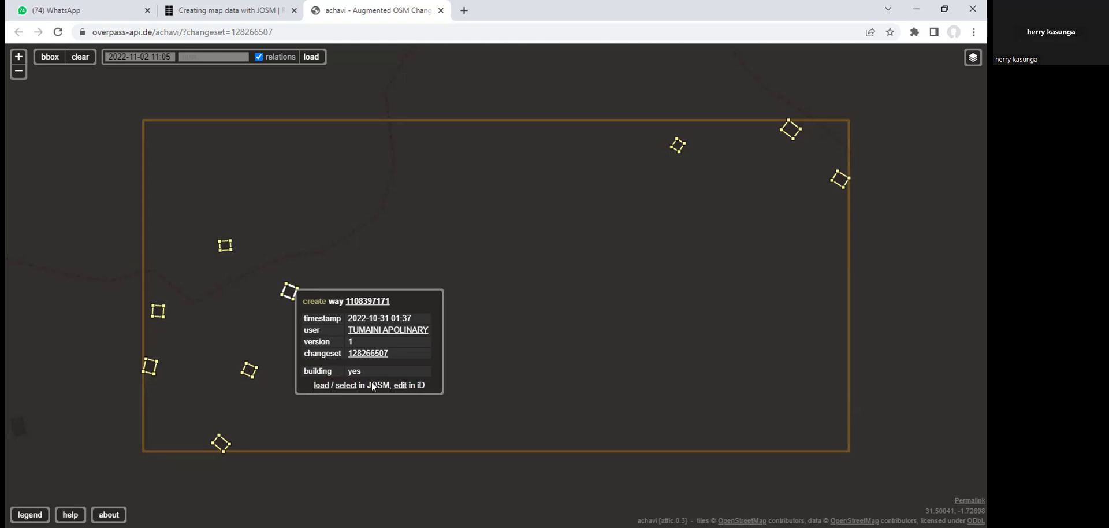
right_click(375, 387)
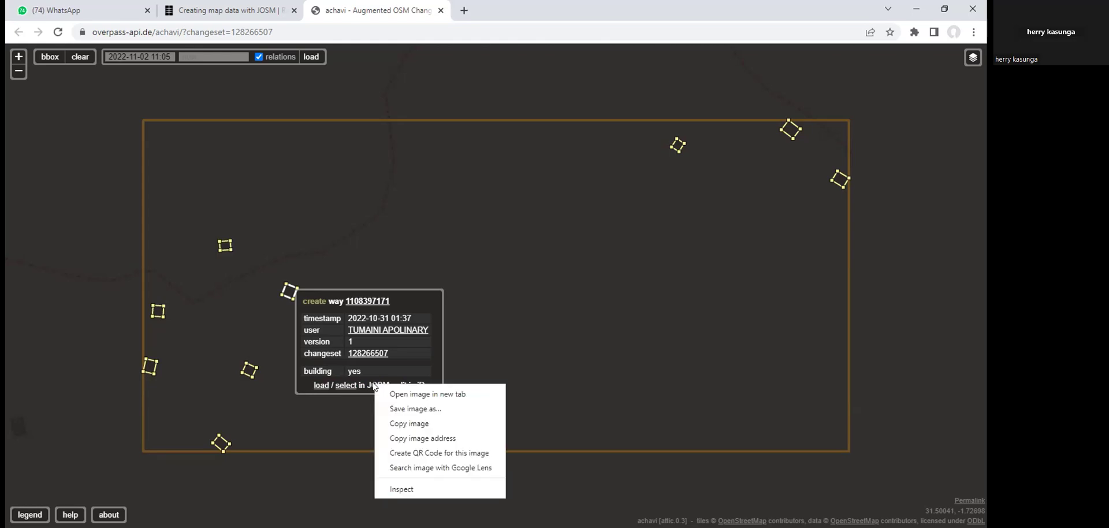
click(369, 387)
double_click(370, 387)
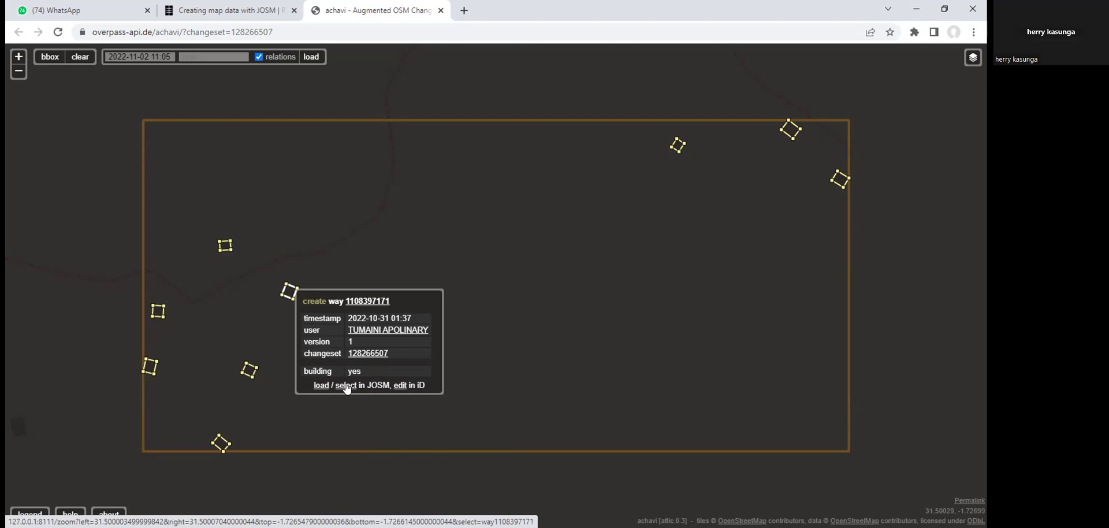
right_click(347, 388)
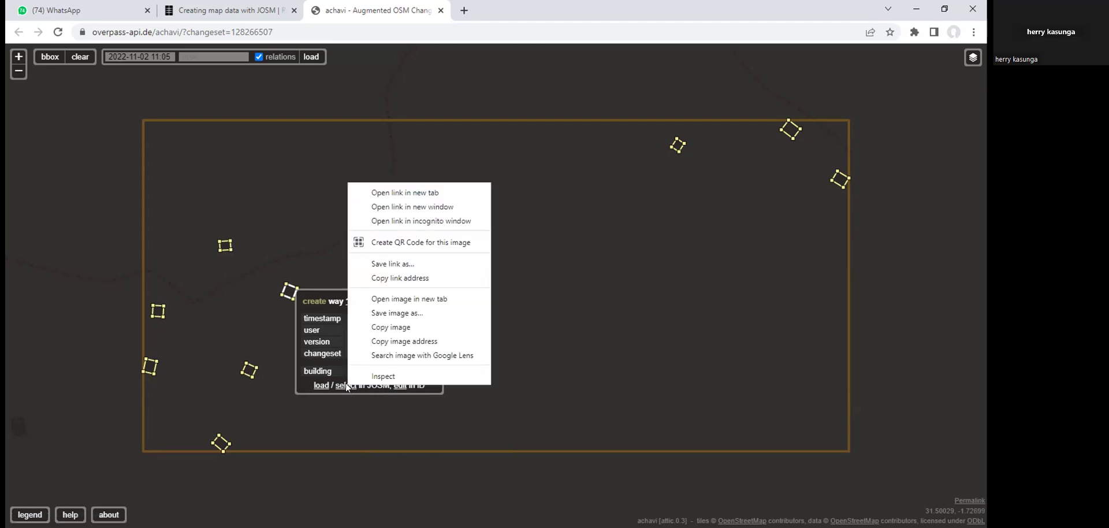
click(343, 387)
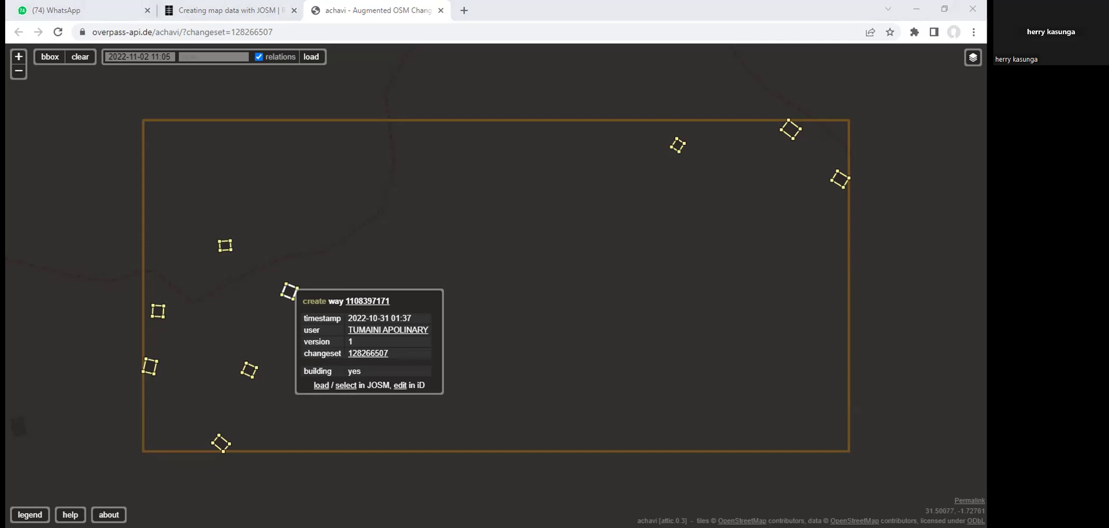
click(360, 364)
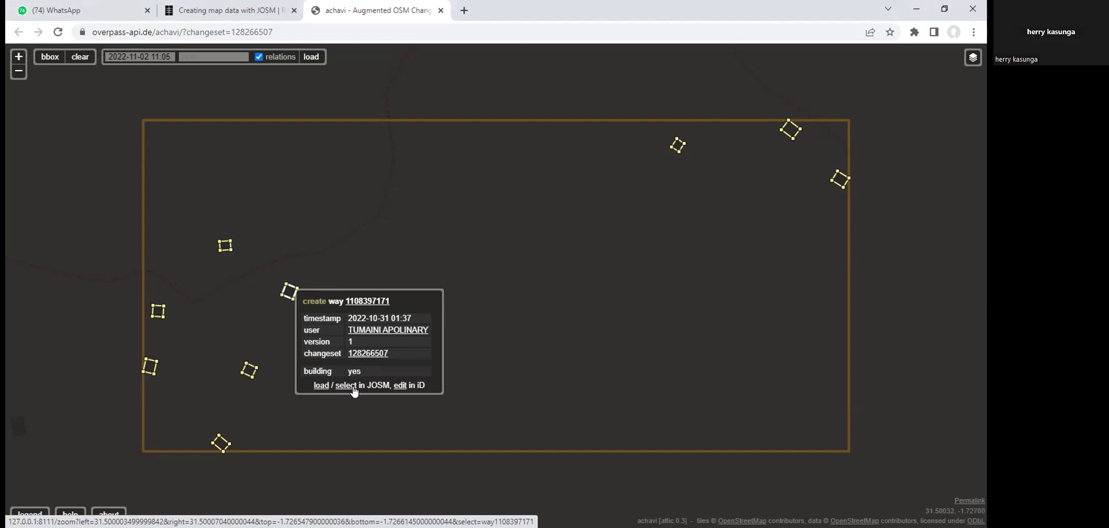
right_click(353, 389)
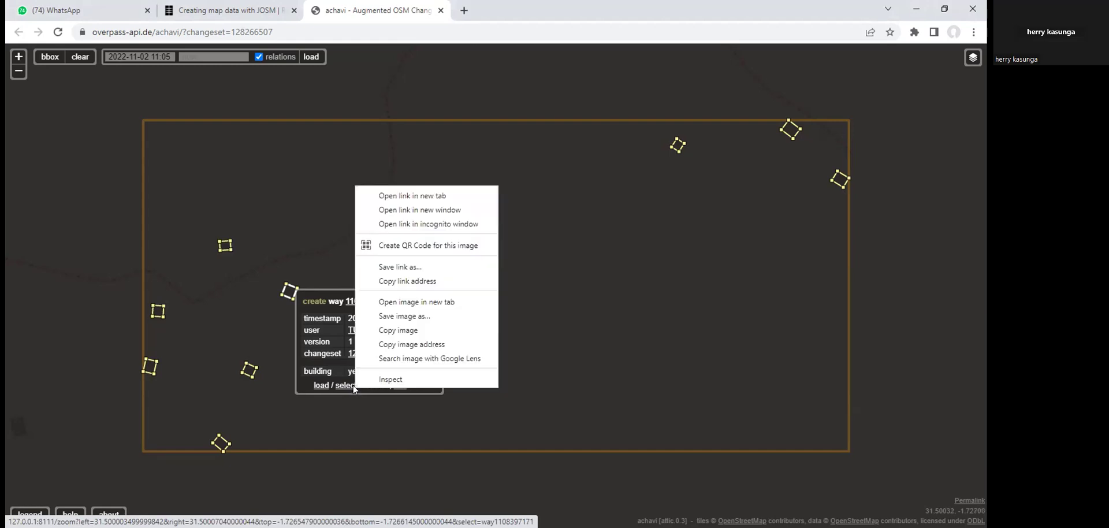
click(347, 387)
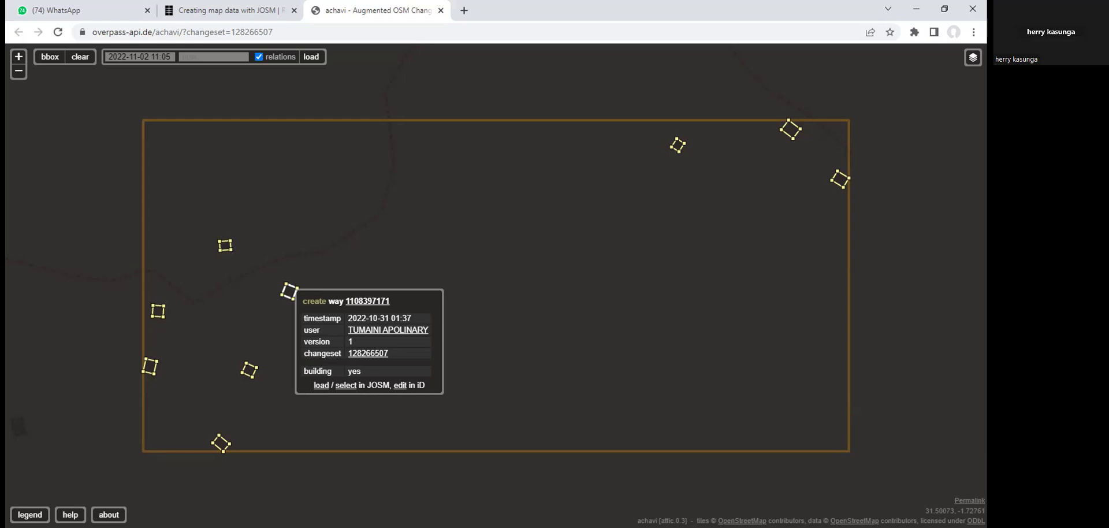
Open the building for editing in iD and set the background to Maxar Premium Imagery.
click(403, 385)
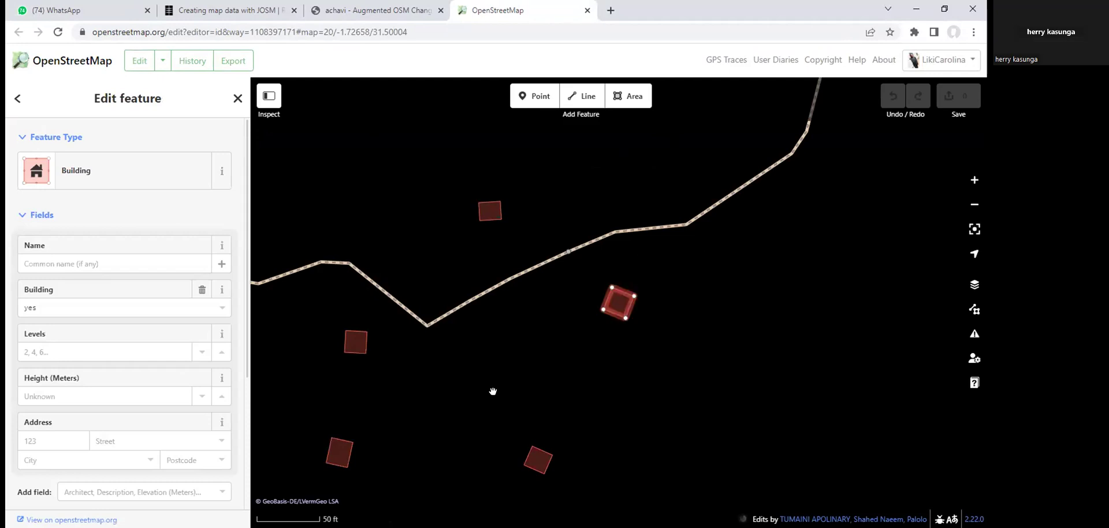
click(972, 289)
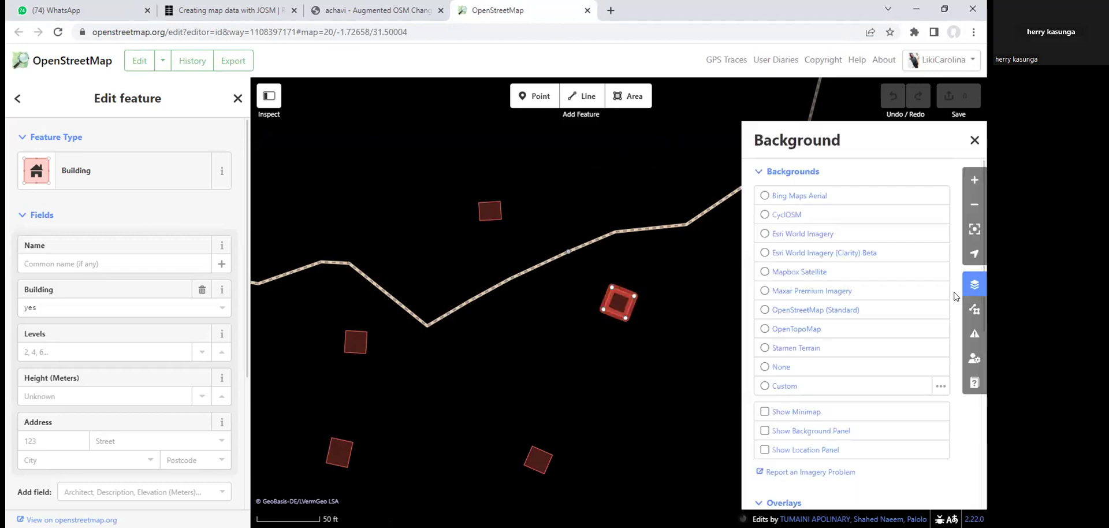
click(824, 292)
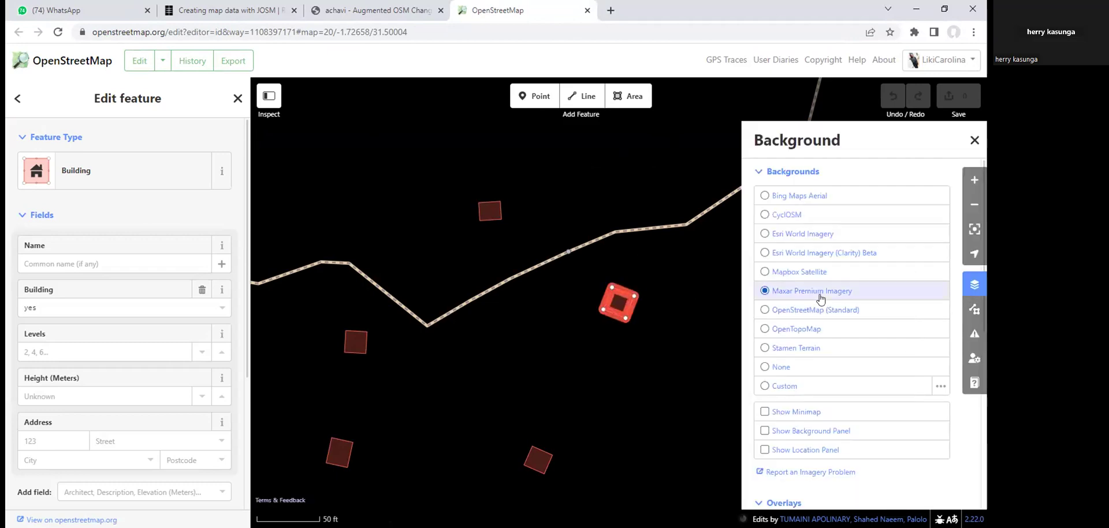
click(697, 377)
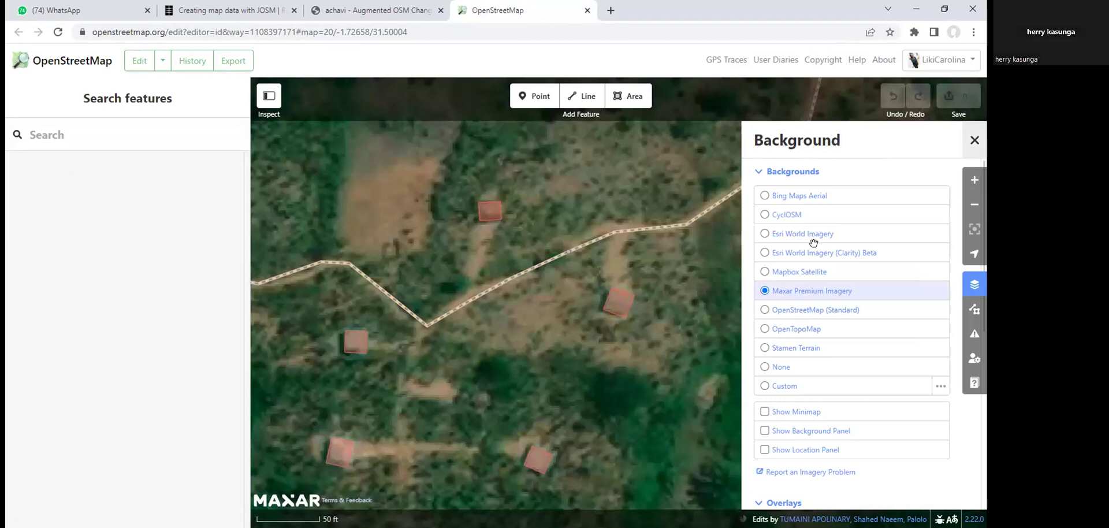
key(b)
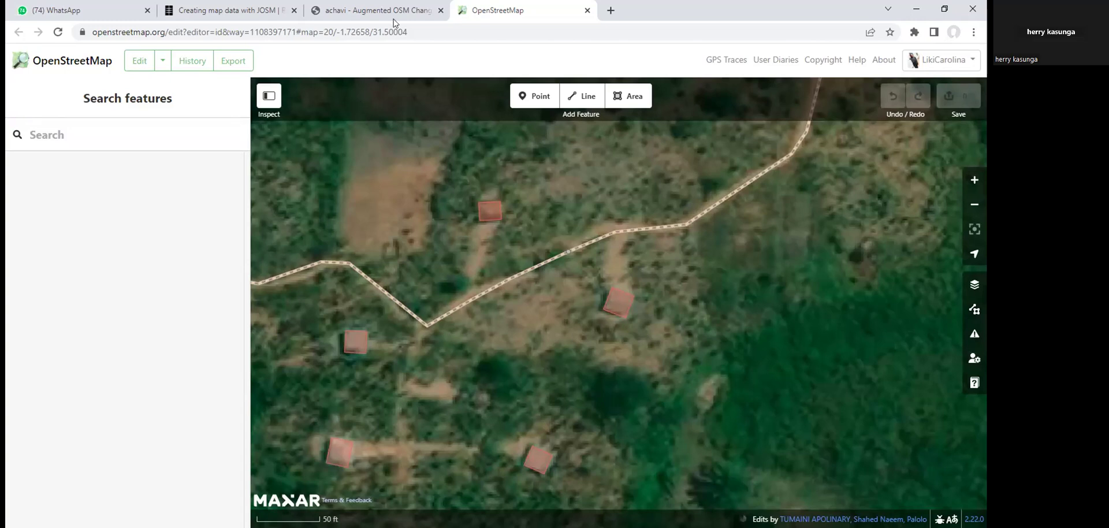
Check the mapped buildings against the Maxar imagery and examine the area north along the path for missed buildings.
click(589, 293)
click(623, 279)
drag(715, 317, 757, 342)
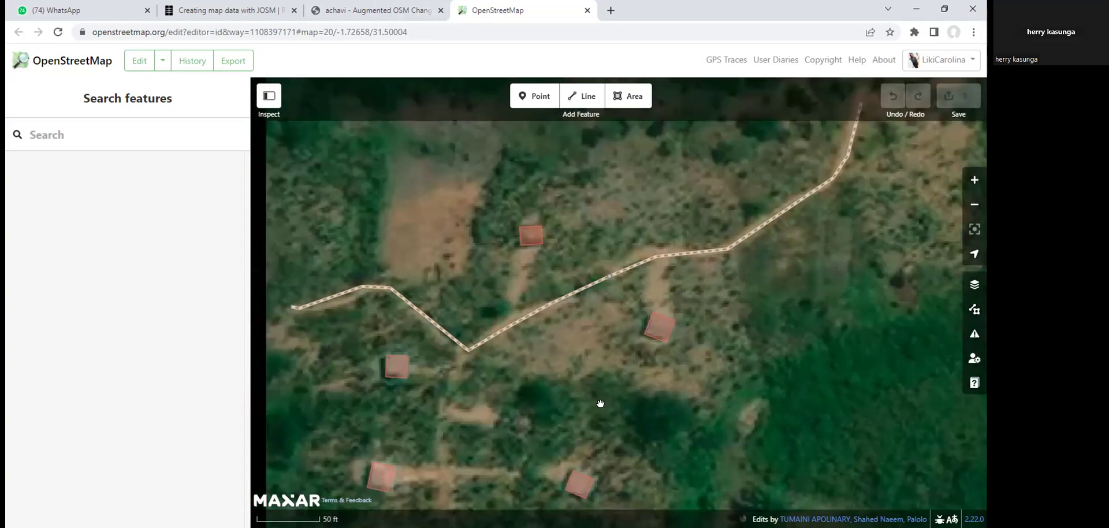
drag(542, 447, 474, 501)
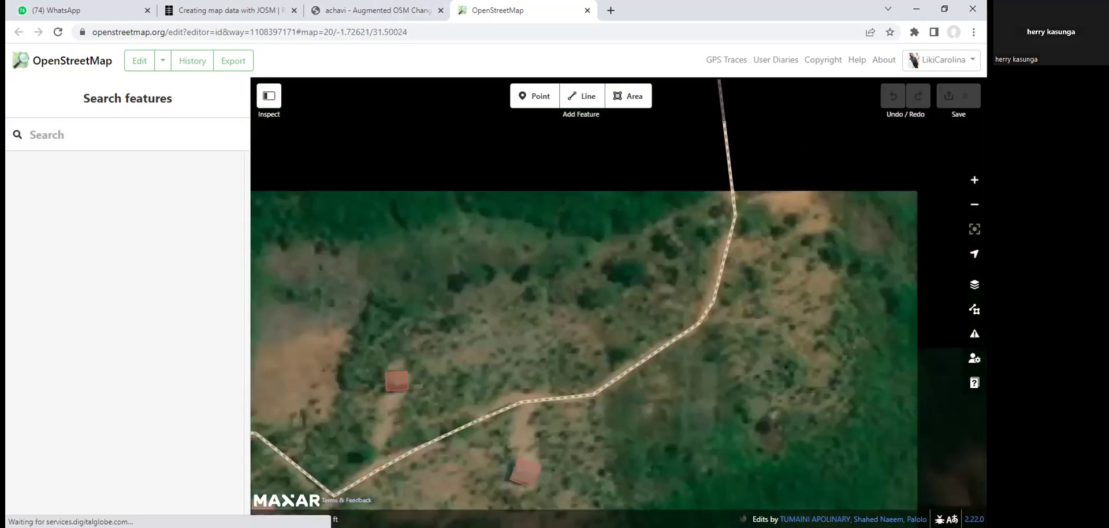
scroll(560, 323, up, 5)
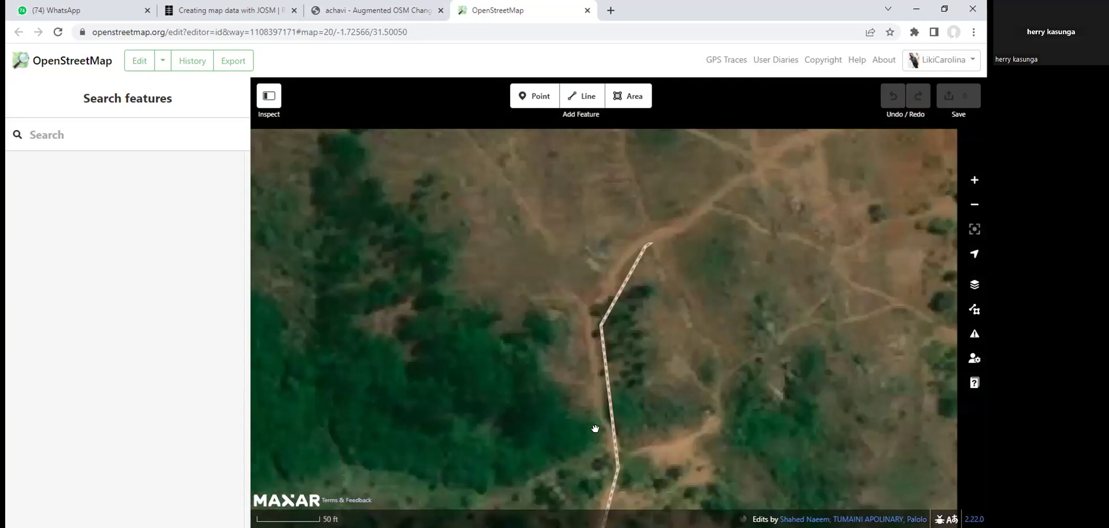
drag(595, 429, 624, 143)
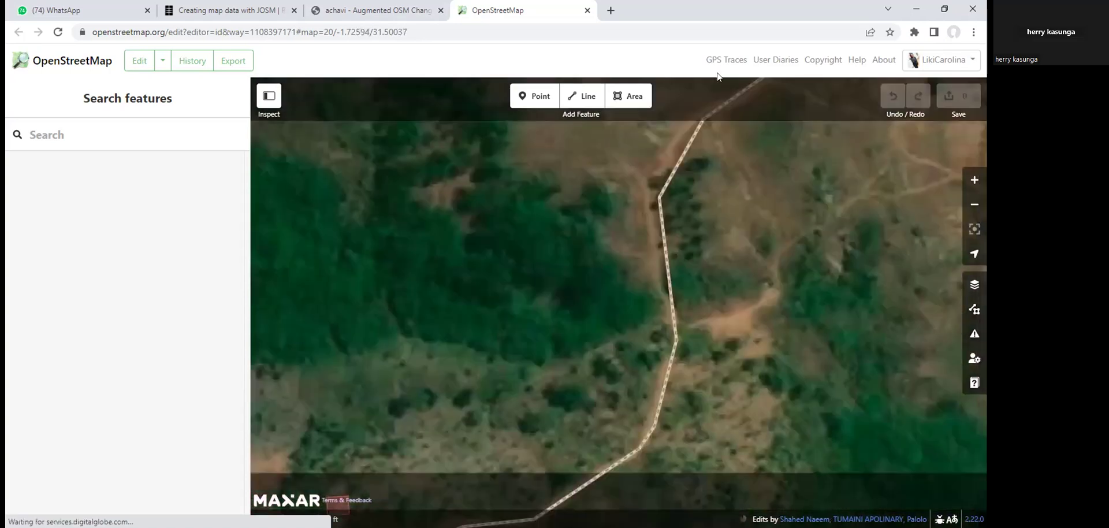
Check the mapped buildings south of the path against the Maxar imagery, continuing southwest to the dirt road.
scroll(638, 193, down, 3)
scroll(525, 388, left, 3)
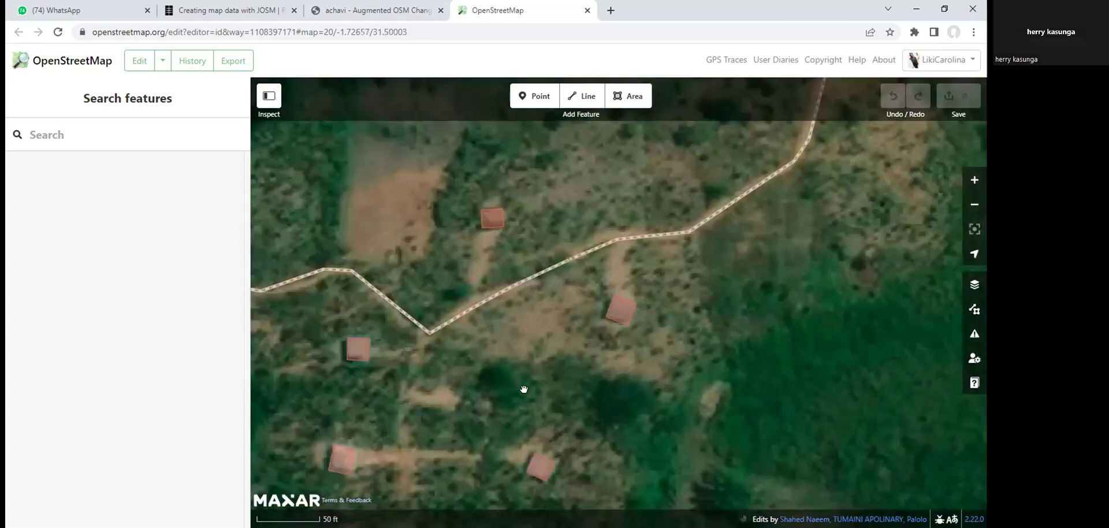
scroll(597, 310, down, 5)
scroll(688, 163, left, 3)
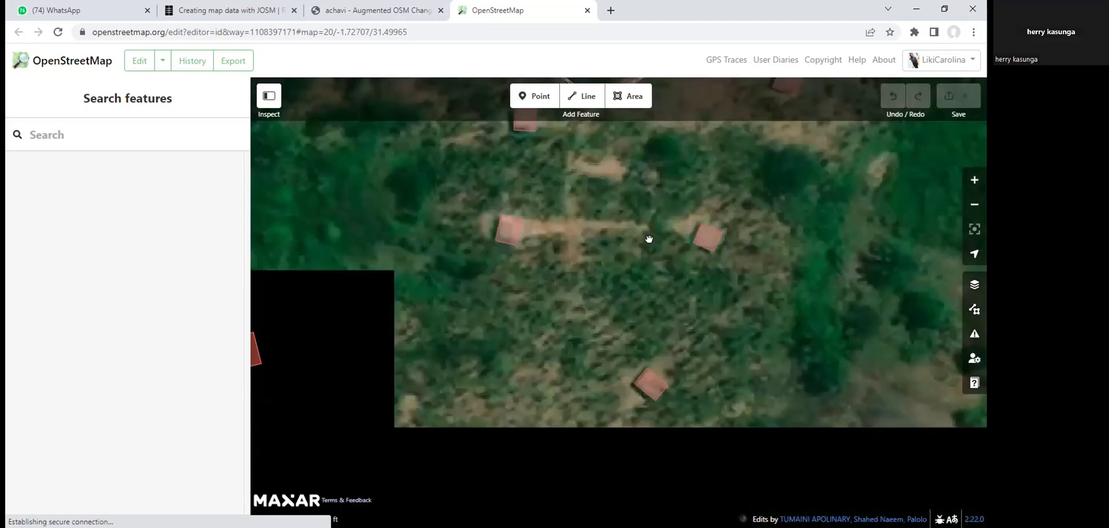
scroll(816, 317, left, 5)
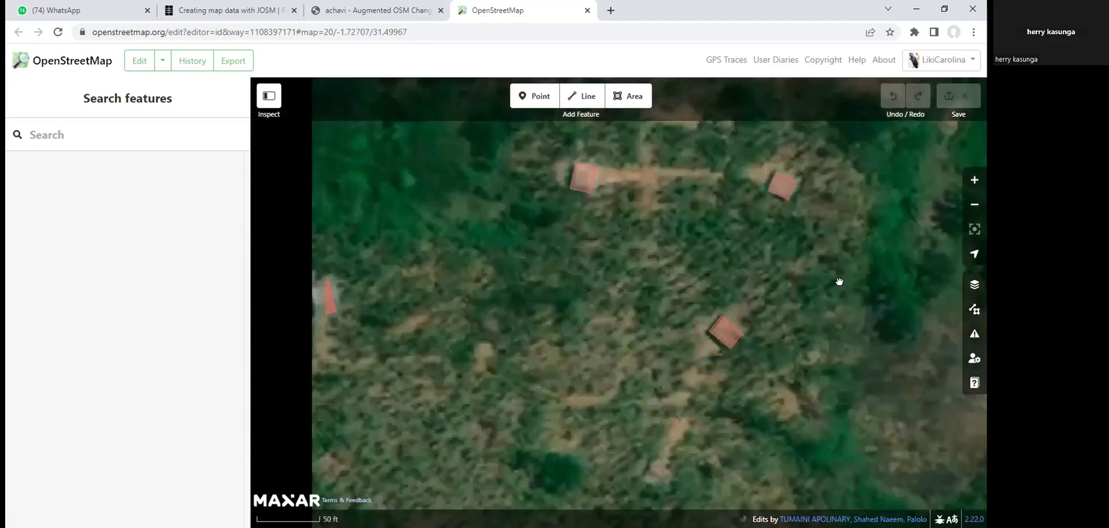
scroll(540, 300, down, 2)
scroll(539, 299, left, 1)
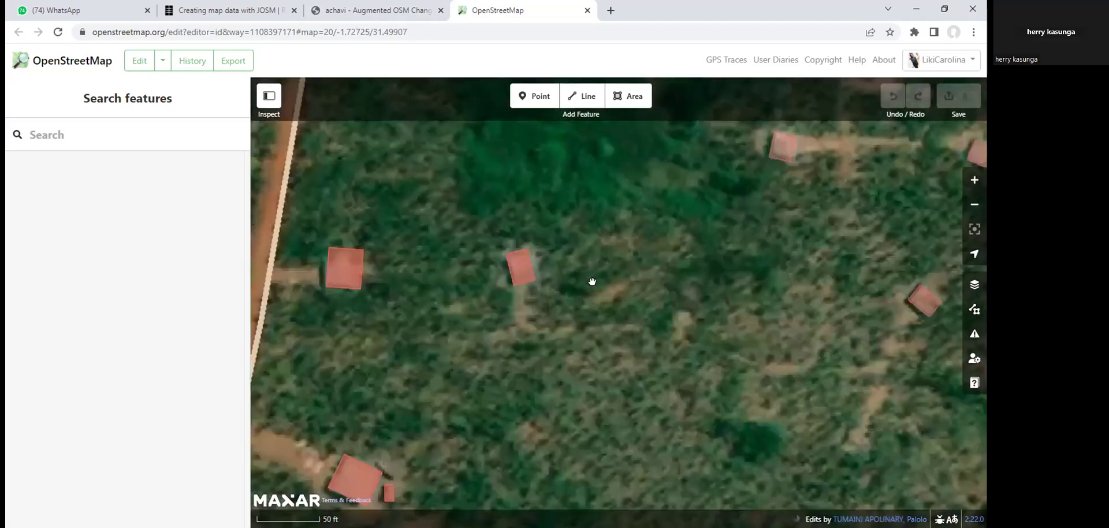
Examine the area along the dirt road's east side for missed buildings and check how the mapped outlines fit the imagery.
scroll(601, 347, up, 1)
scroll(601, 346, left, 1)
scroll(593, 468, up, 5)
scroll(593, 469, left, 3)
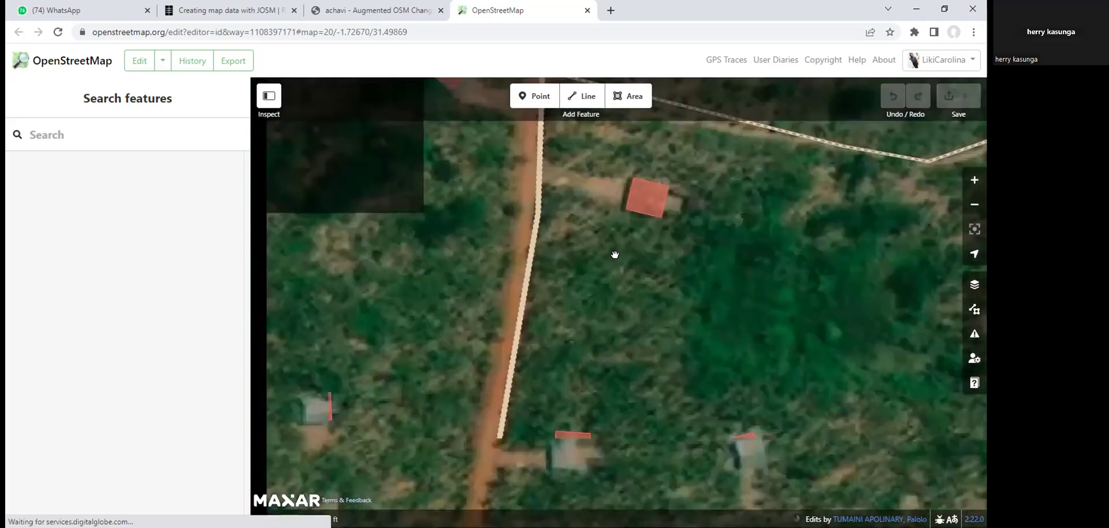
scroll(580, 288, down, 3)
scroll(581, 289, right, 3)
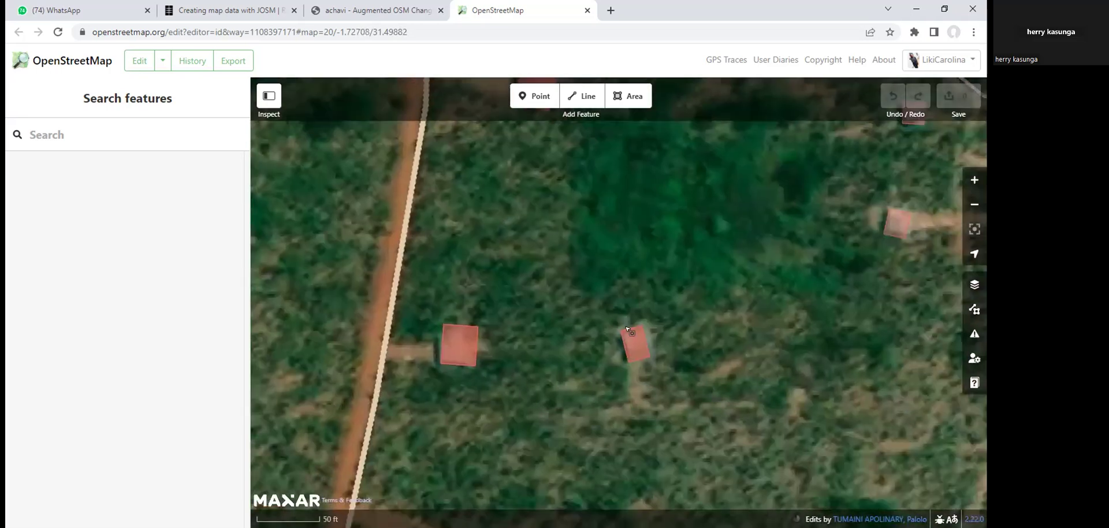
scroll(646, 325, right, 1)
scroll(647, 325, down, 1)
drag(549, 213, 726, 241)
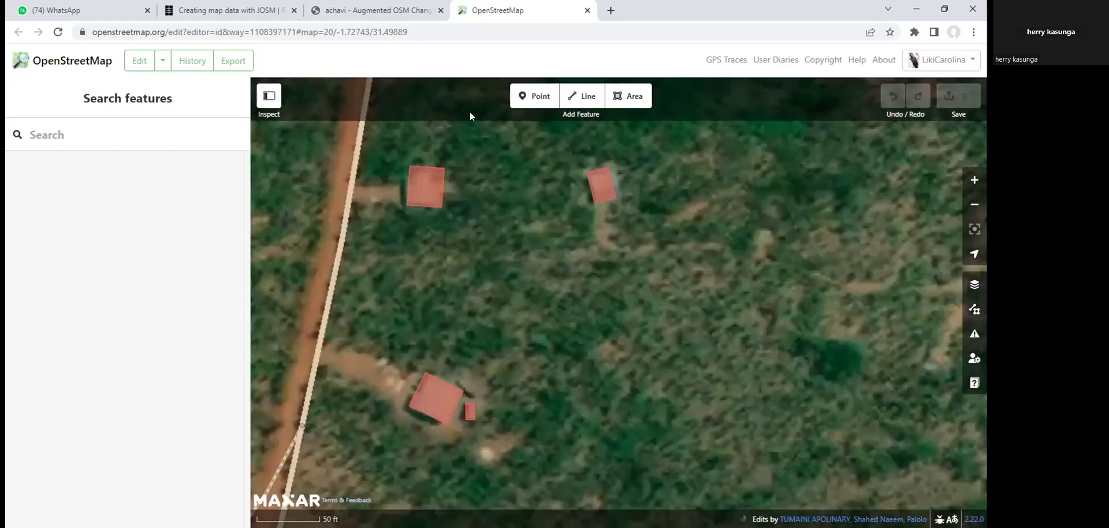